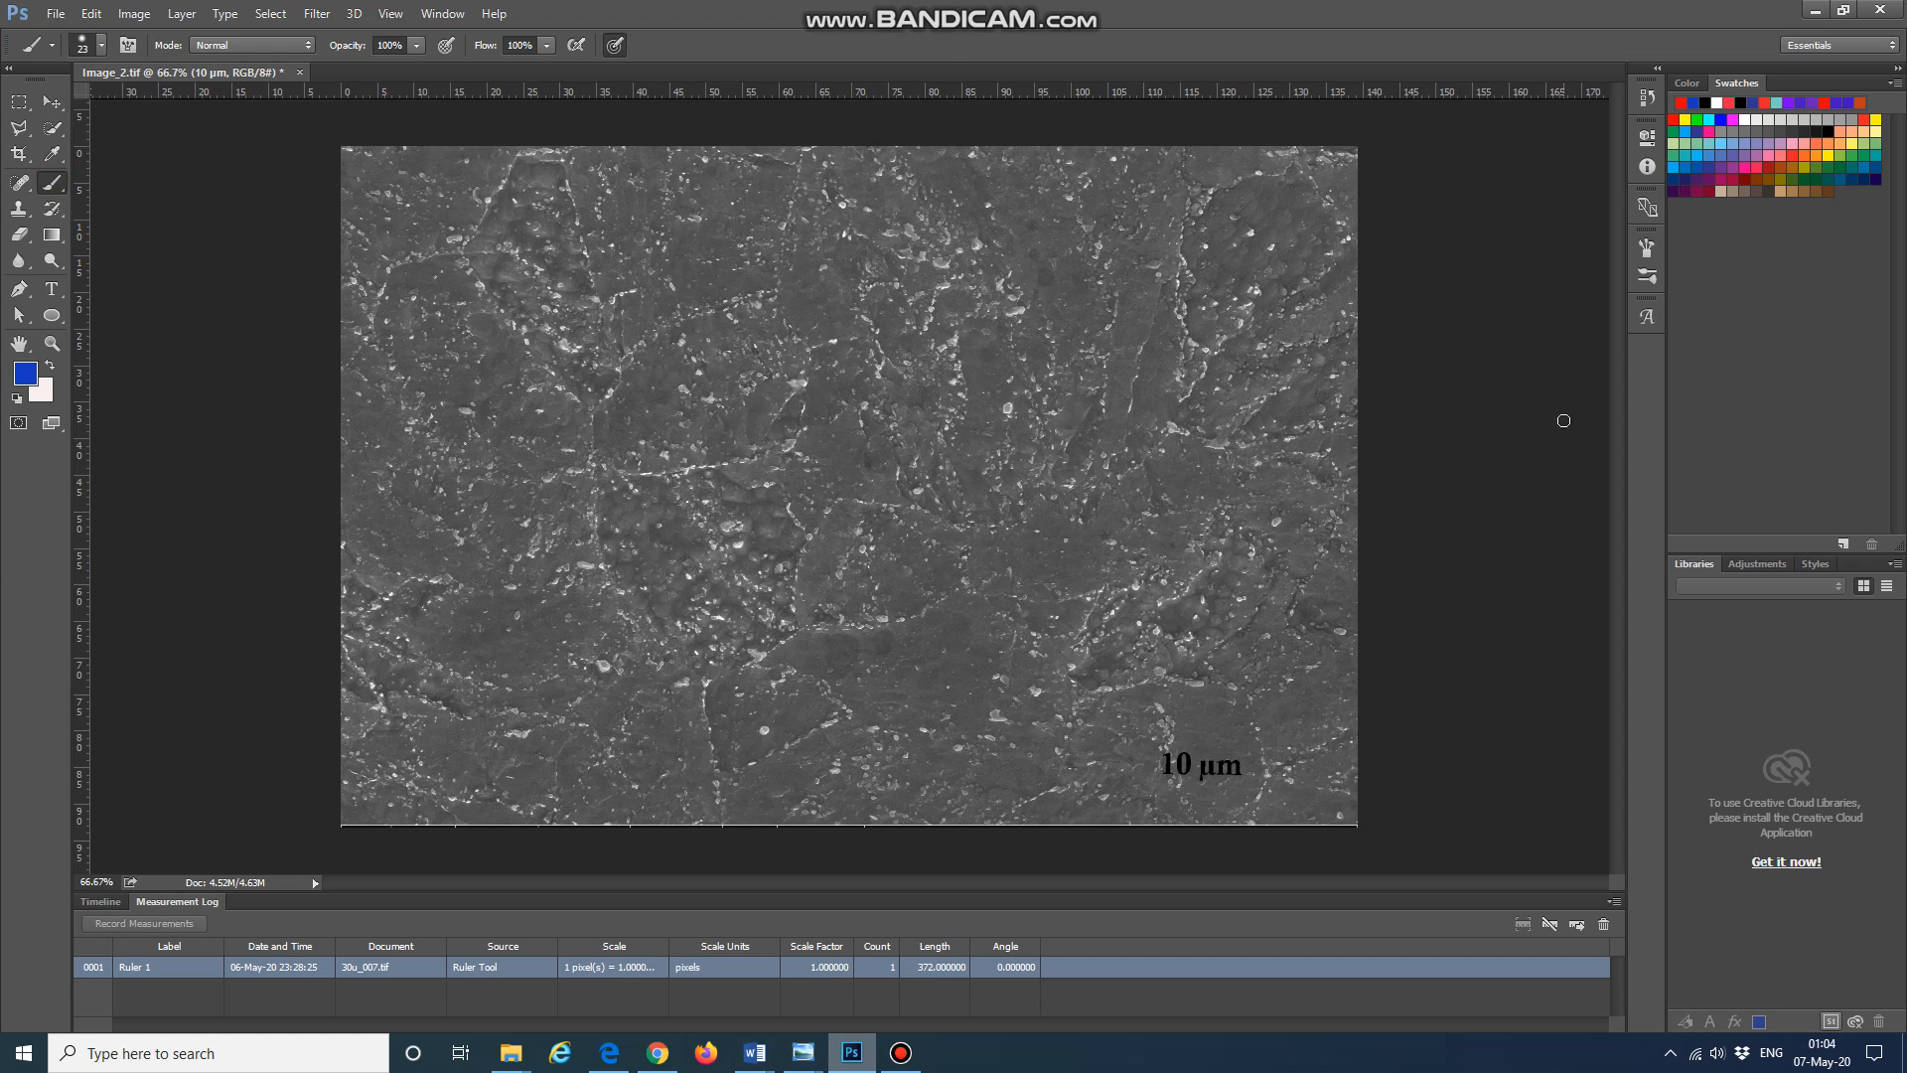
Step: Set the brush tip to 20 px size, 29% hardness and 156% spacing
click(1647, 248)
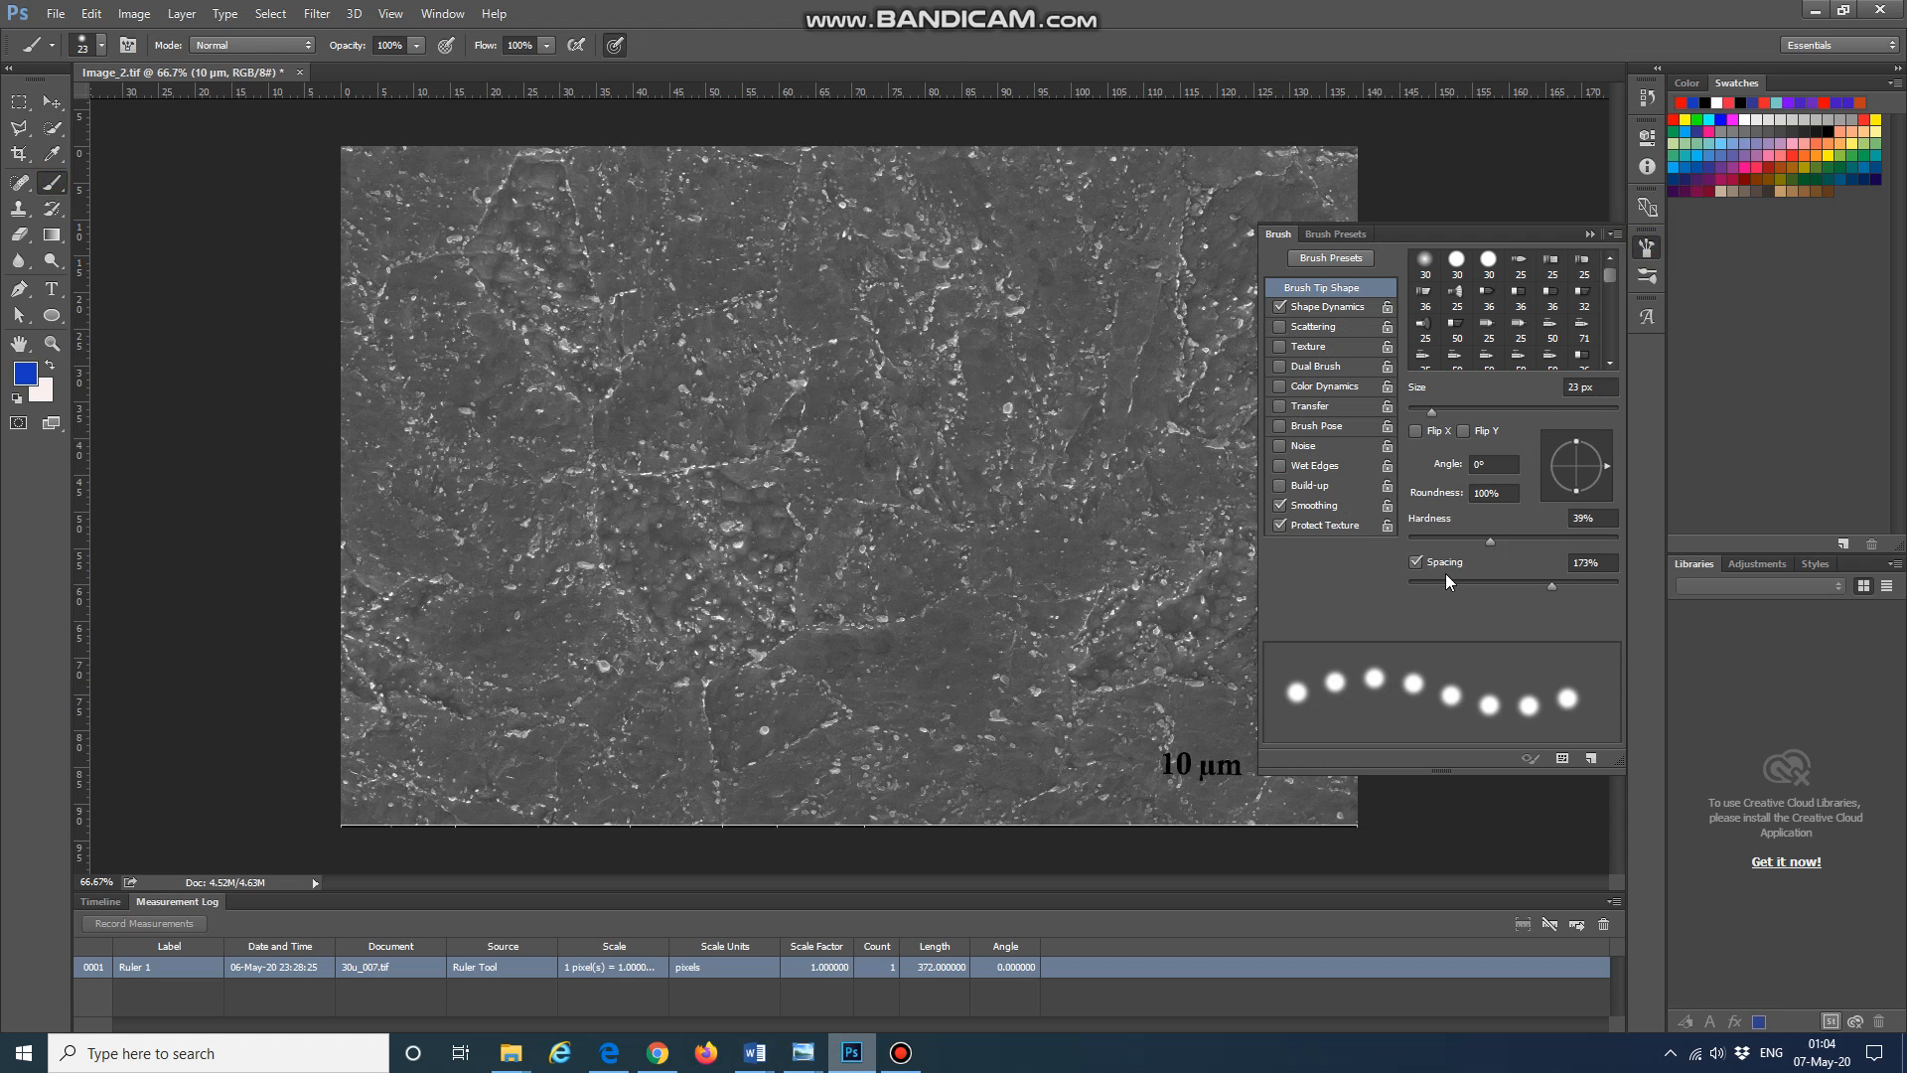
drag(1436, 412, 1428, 409)
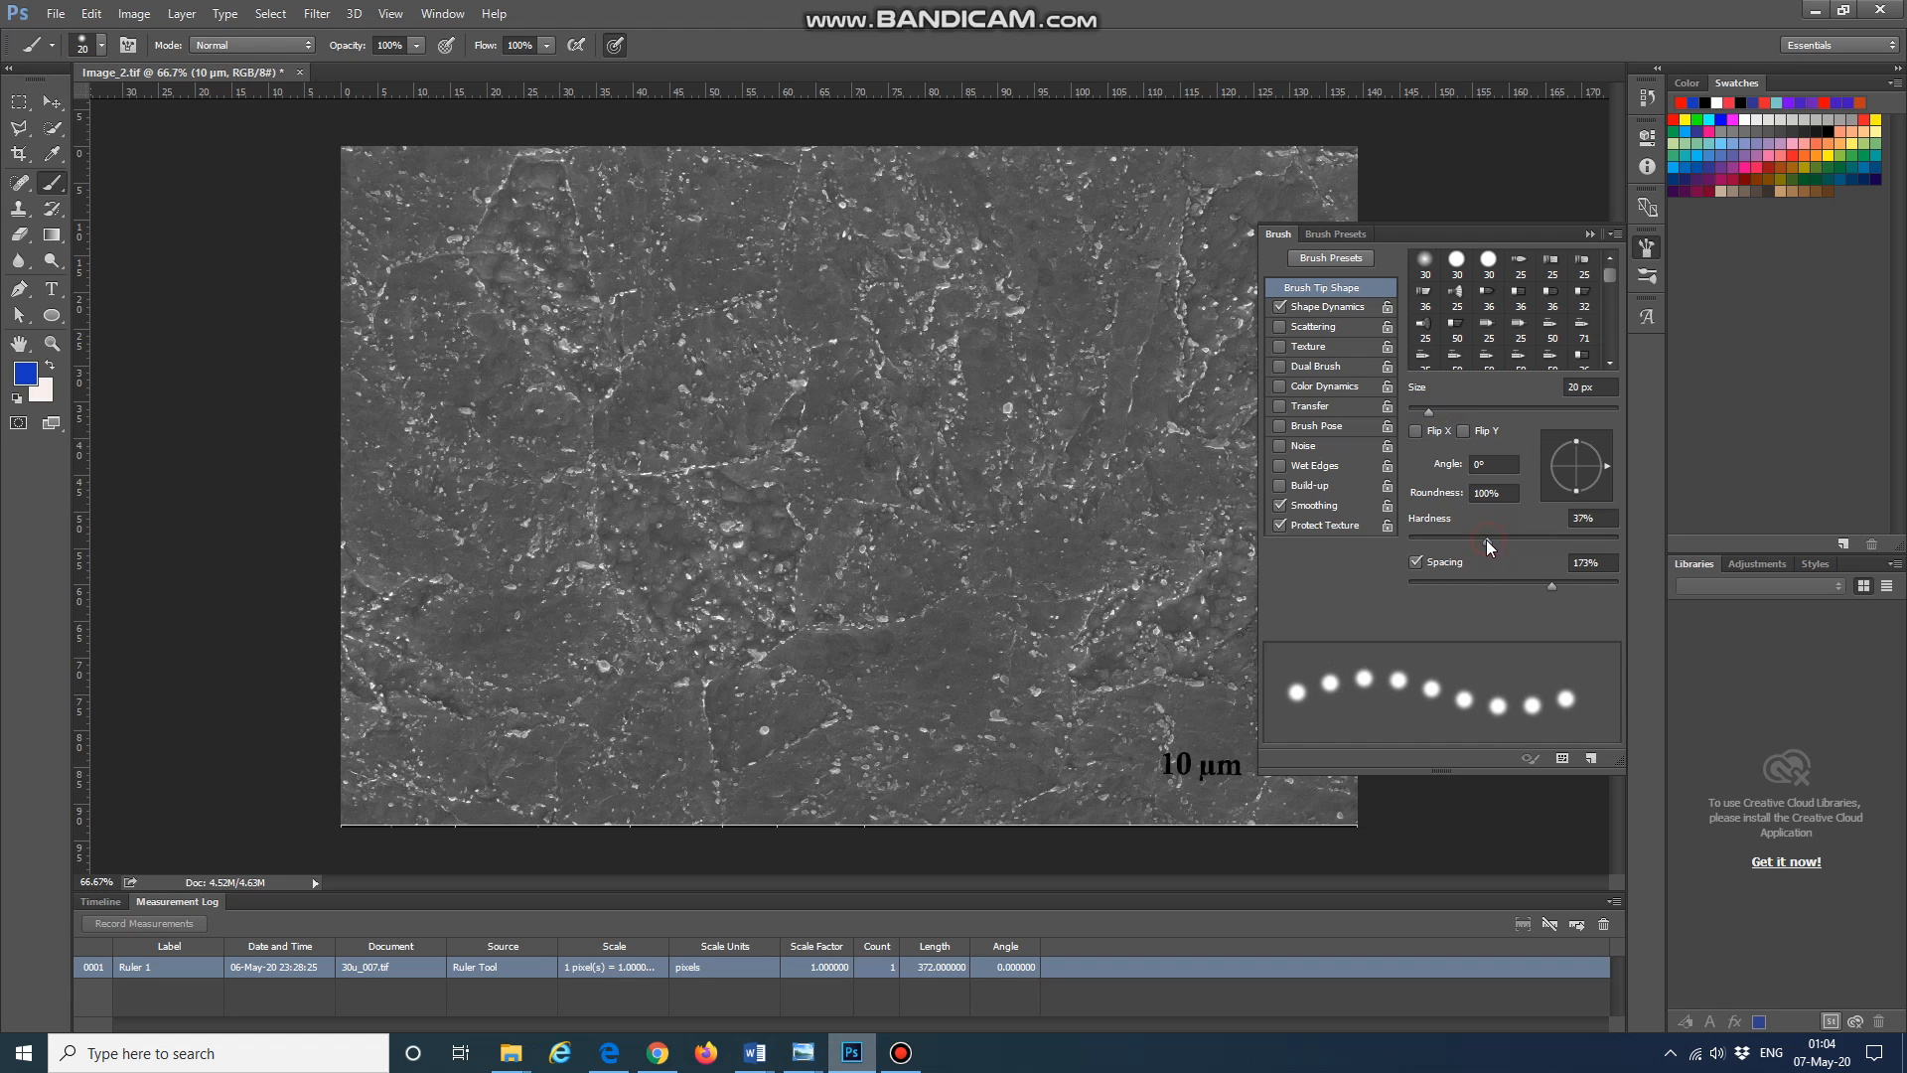
mouse_move(1486, 539)
mouse_down()
mouse_move(1452, 544)
mouse_move(1521, 539)
mouse_move(1472, 538)
mouse_up()
mouse_move(1552, 587)
mouse_down()
mouse_move(1501, 584)
mouse_move(1535, 581)
mouse_up()
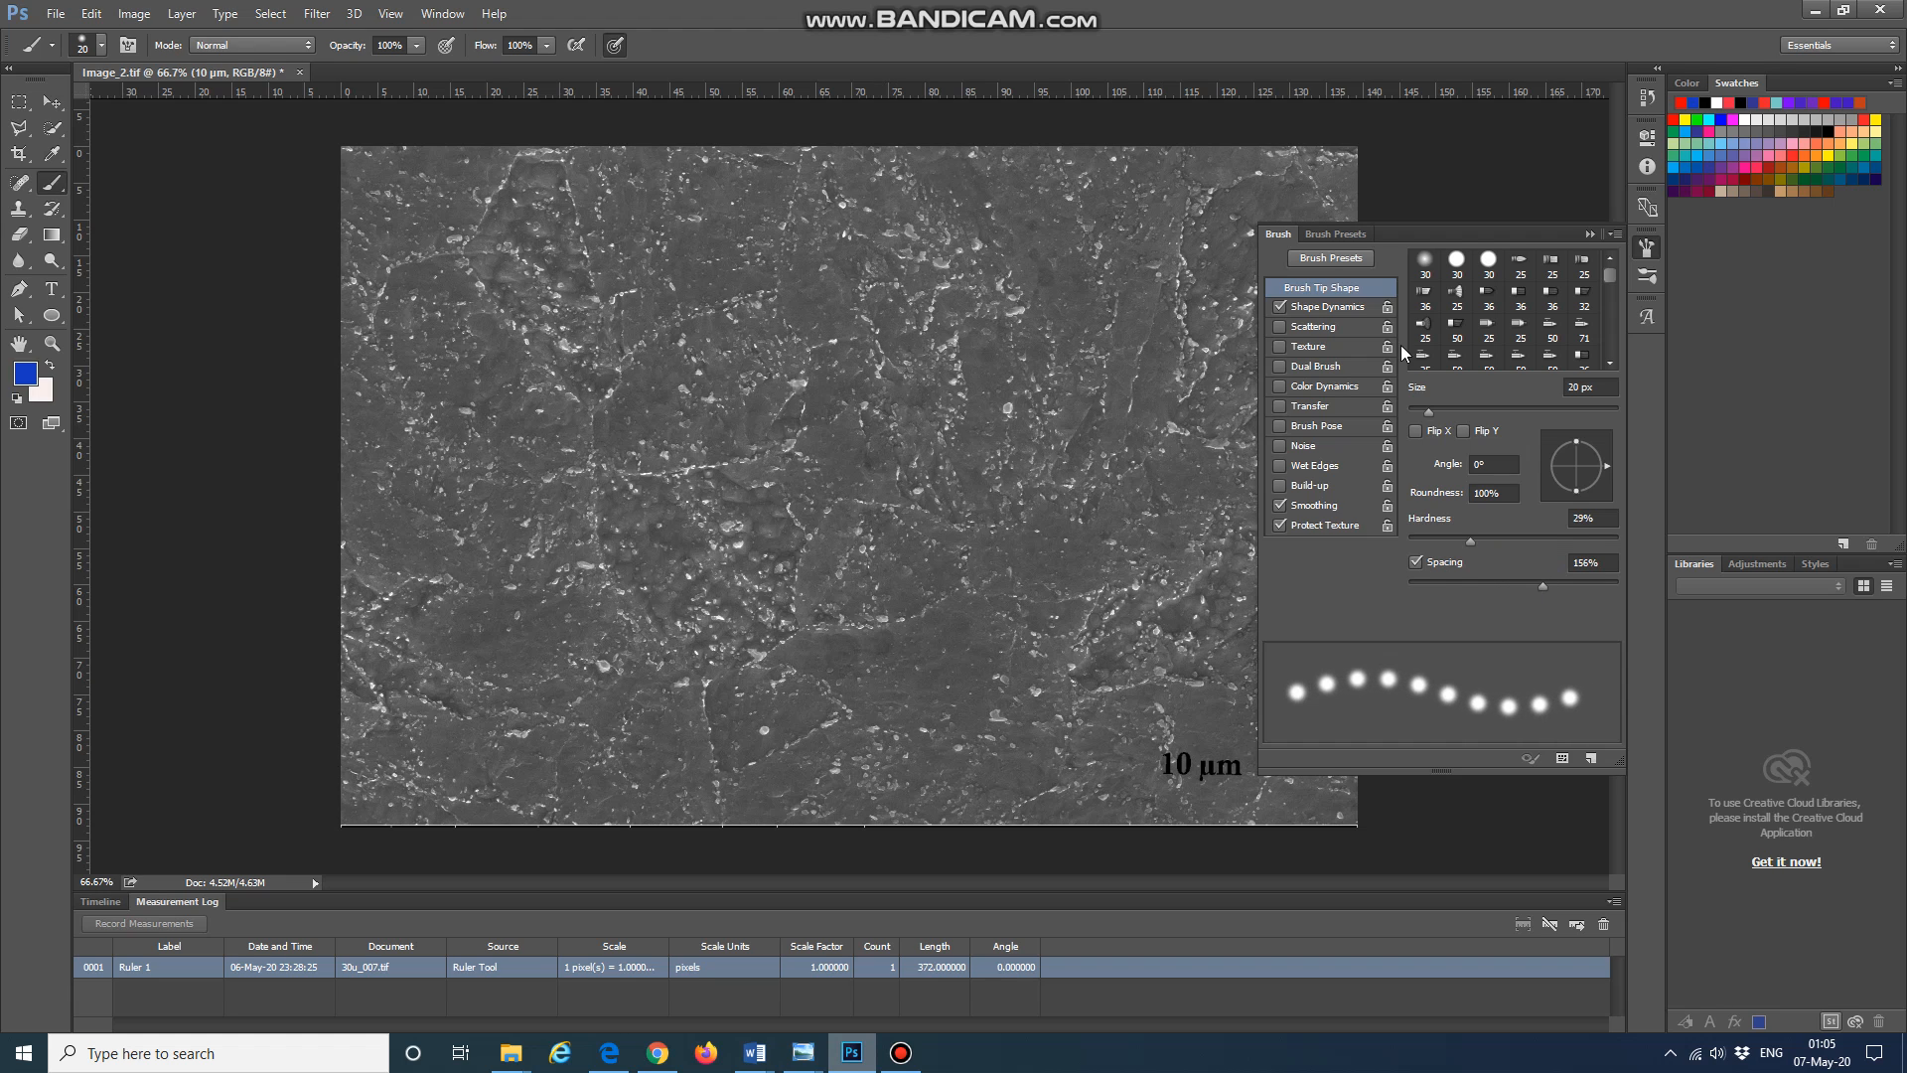
click(1646, 252)
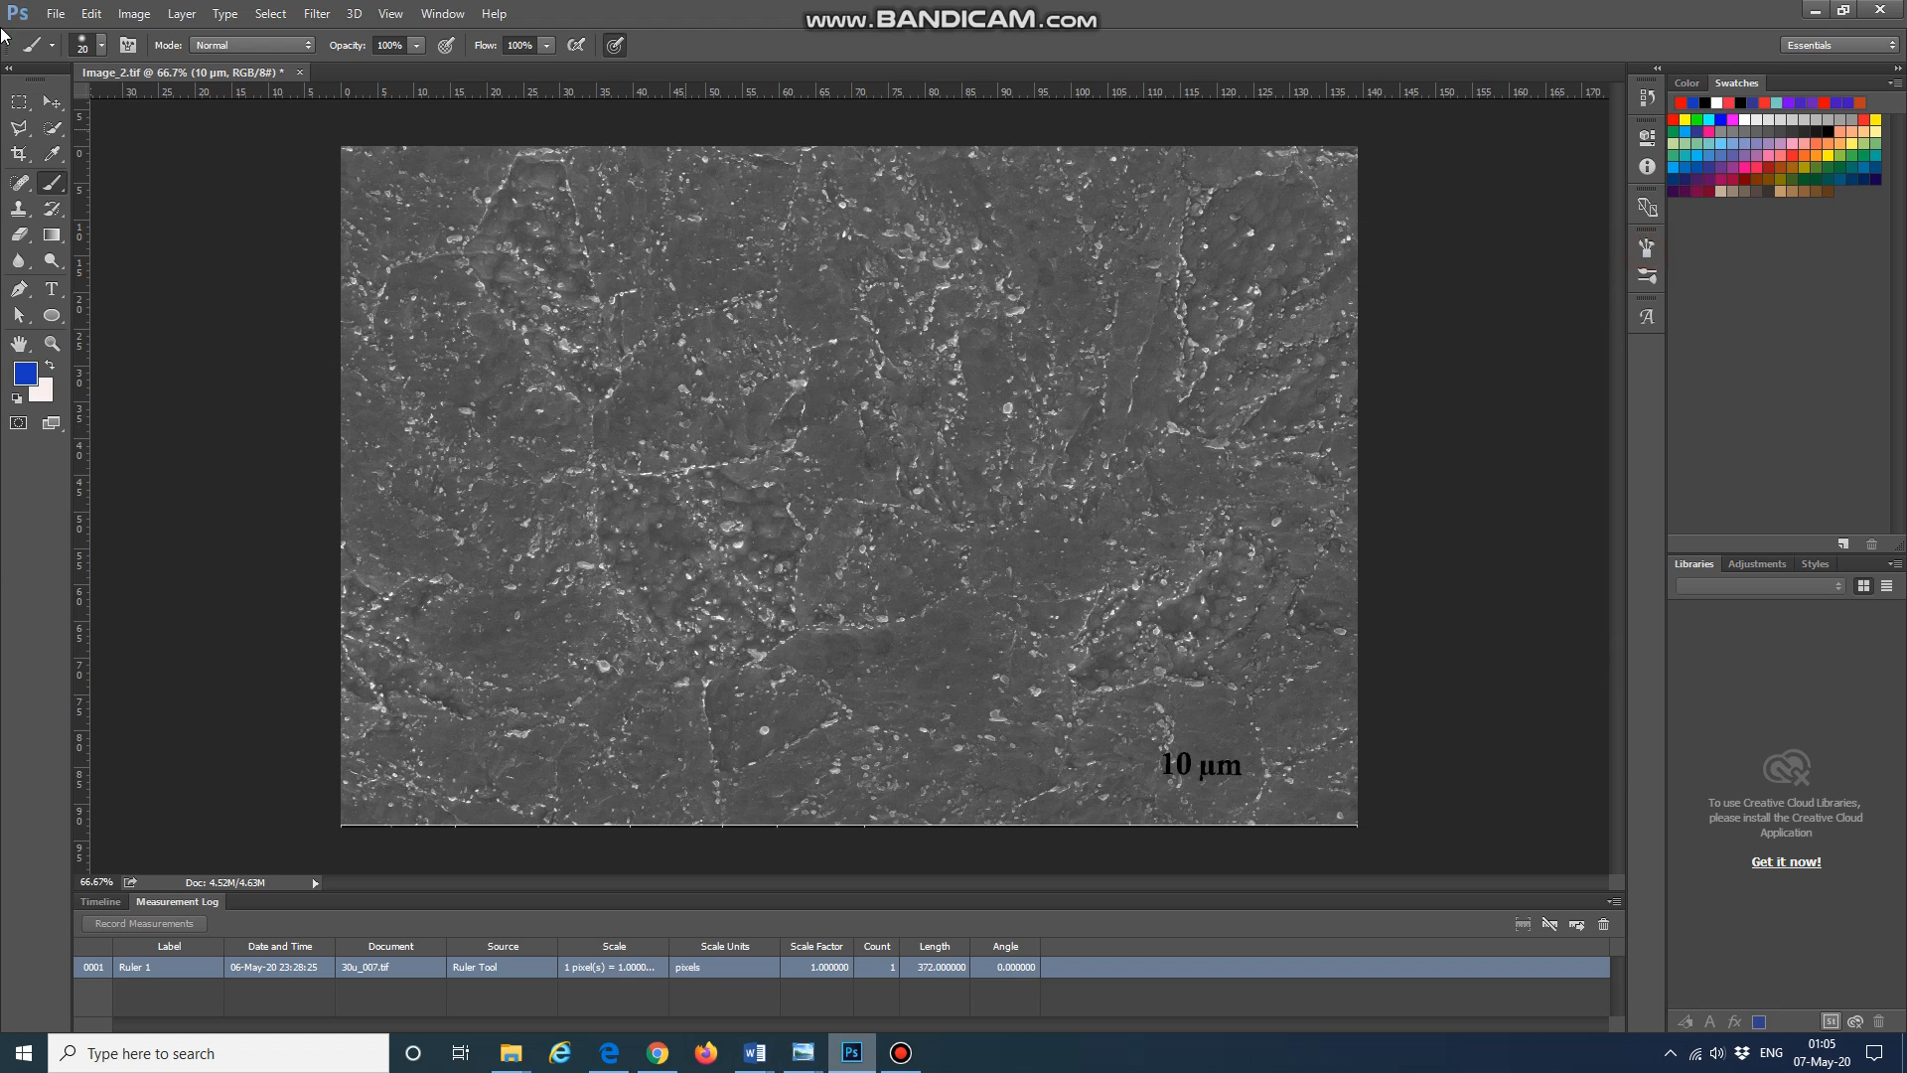
Step: Increase the brush size to 27 px
click(99, 55)
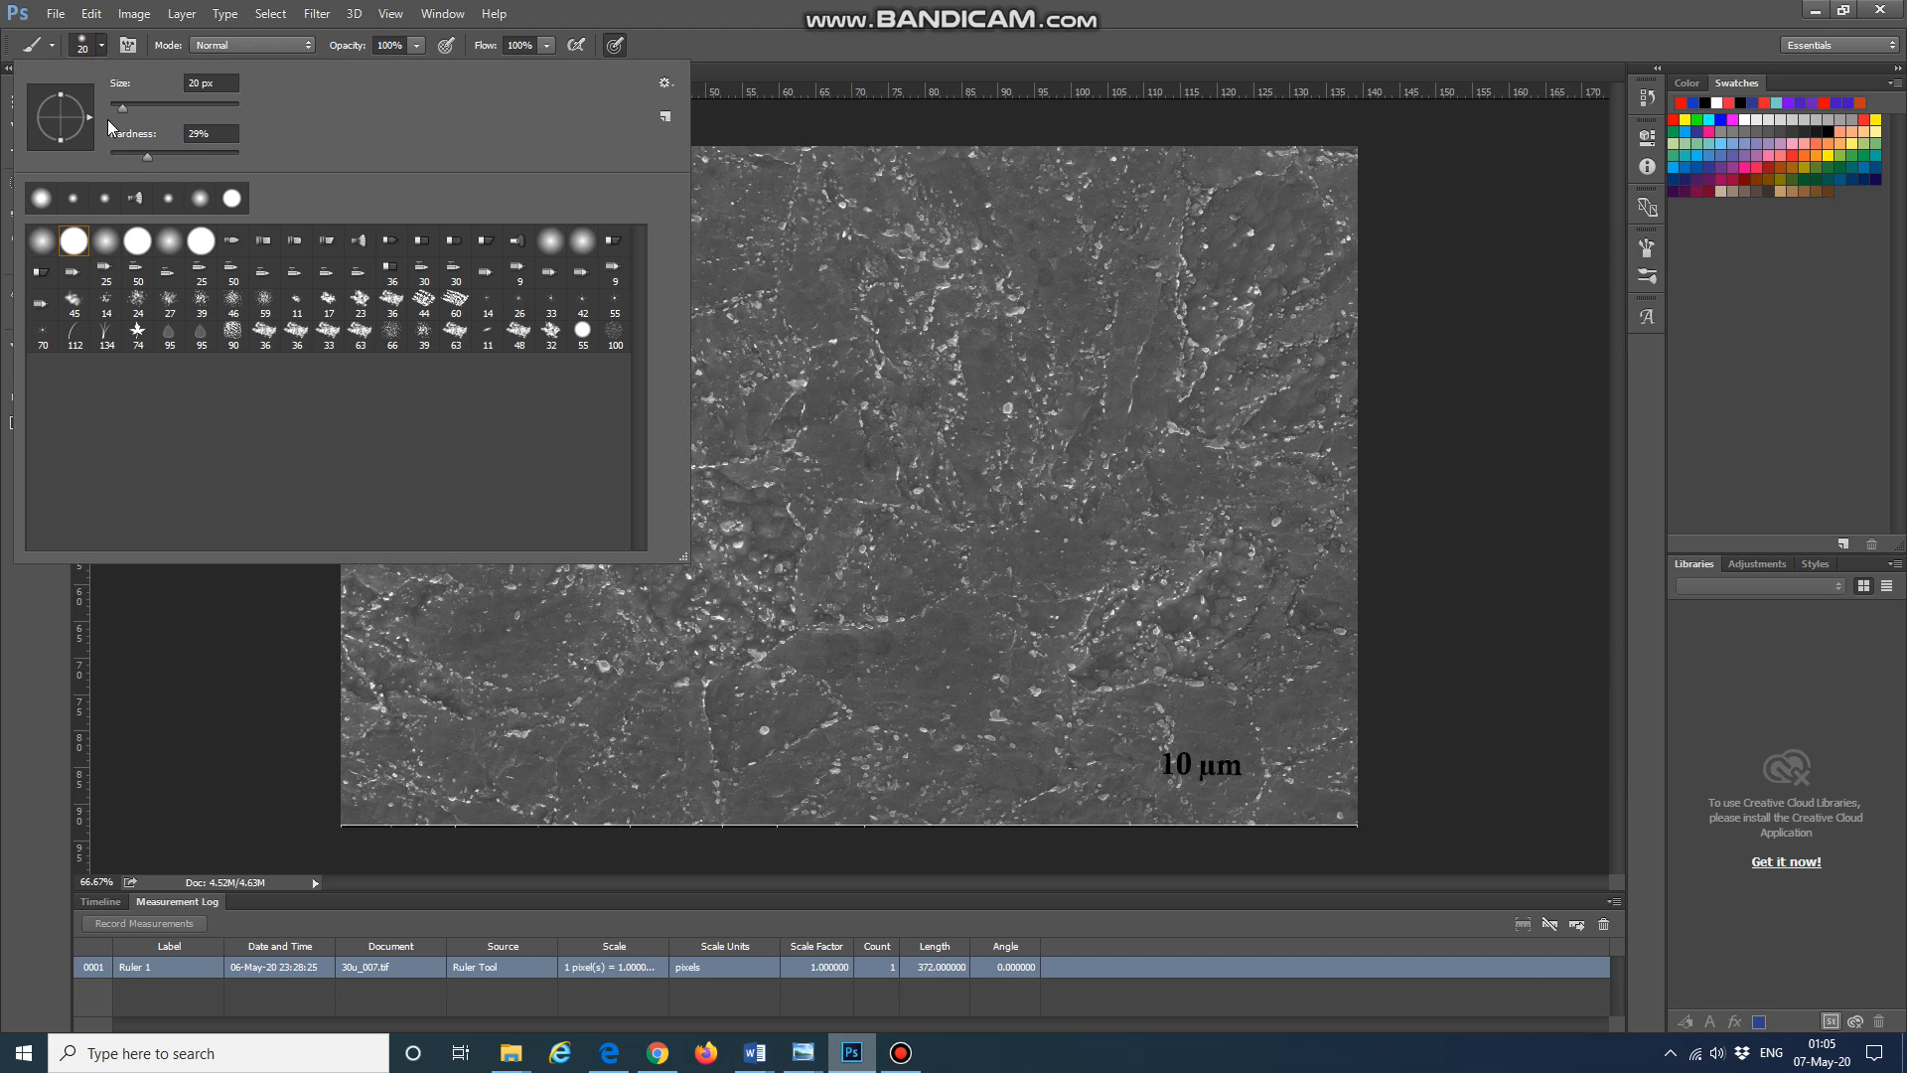
drag(117, 107, 151, 157)
click(125, 46)
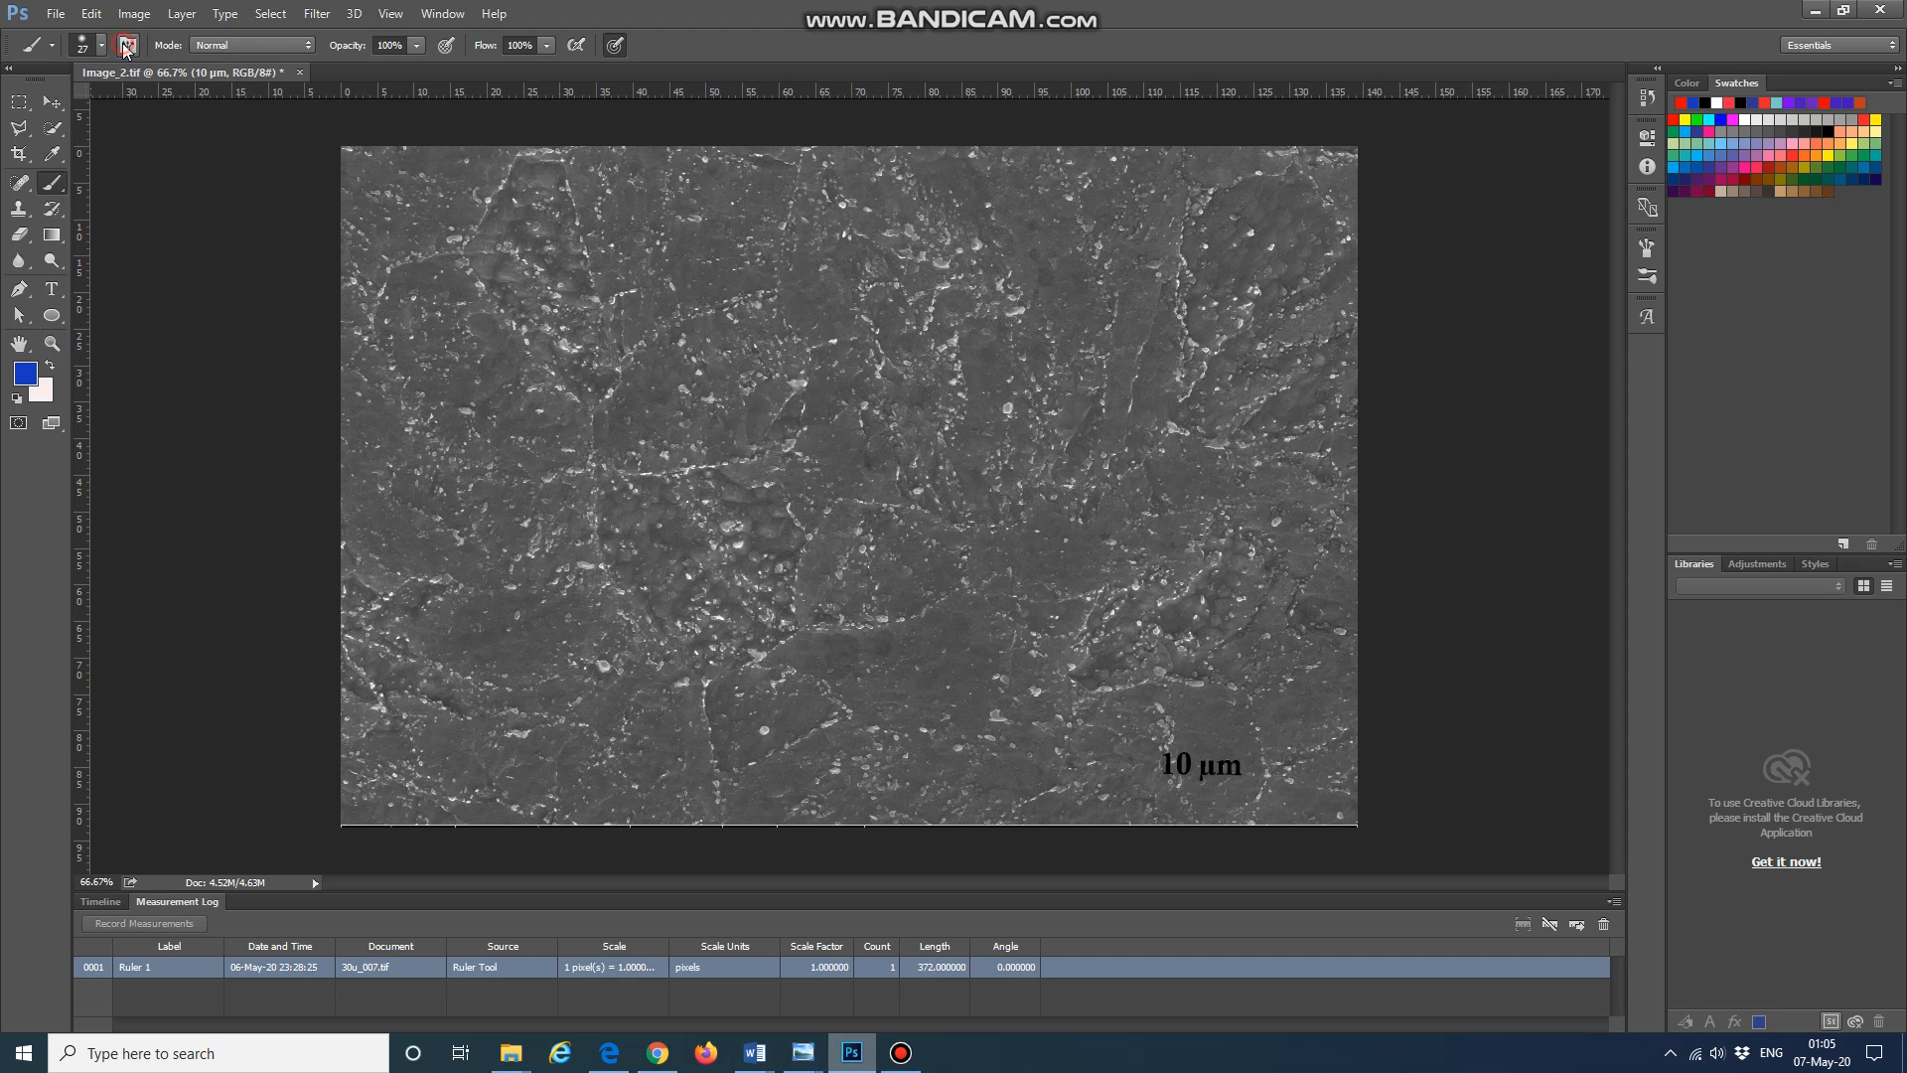
click(124, 45)
Step: Paint a wavy blue dotted line across the top of the micrograph
click(373, 238)
click(378, 211)
click(393, 188)
mouse_move(411, 191)
mouse_down()
mouse_move(468, 235)
mouse_move(515, 186)
mouse_move(569, 220)
mouse_move(607, 172)
mouse_move(670, 221)
mouse_move(711, 176)
mouse_move(777, 232)
mouse_move(841, 194)
mouse_move(900, 243)
mouse_move(939, 196)
mouse_move(1025, 213)
mouse_move(1062, 190)
mouse_move(1107, 224)
mouse_move(1159, 179)
mouse_move(1211, 217)
mouse_move(1233, 184)
mouse_move(1271, 207)
mouse_move(1320, 200)
mouse_up()
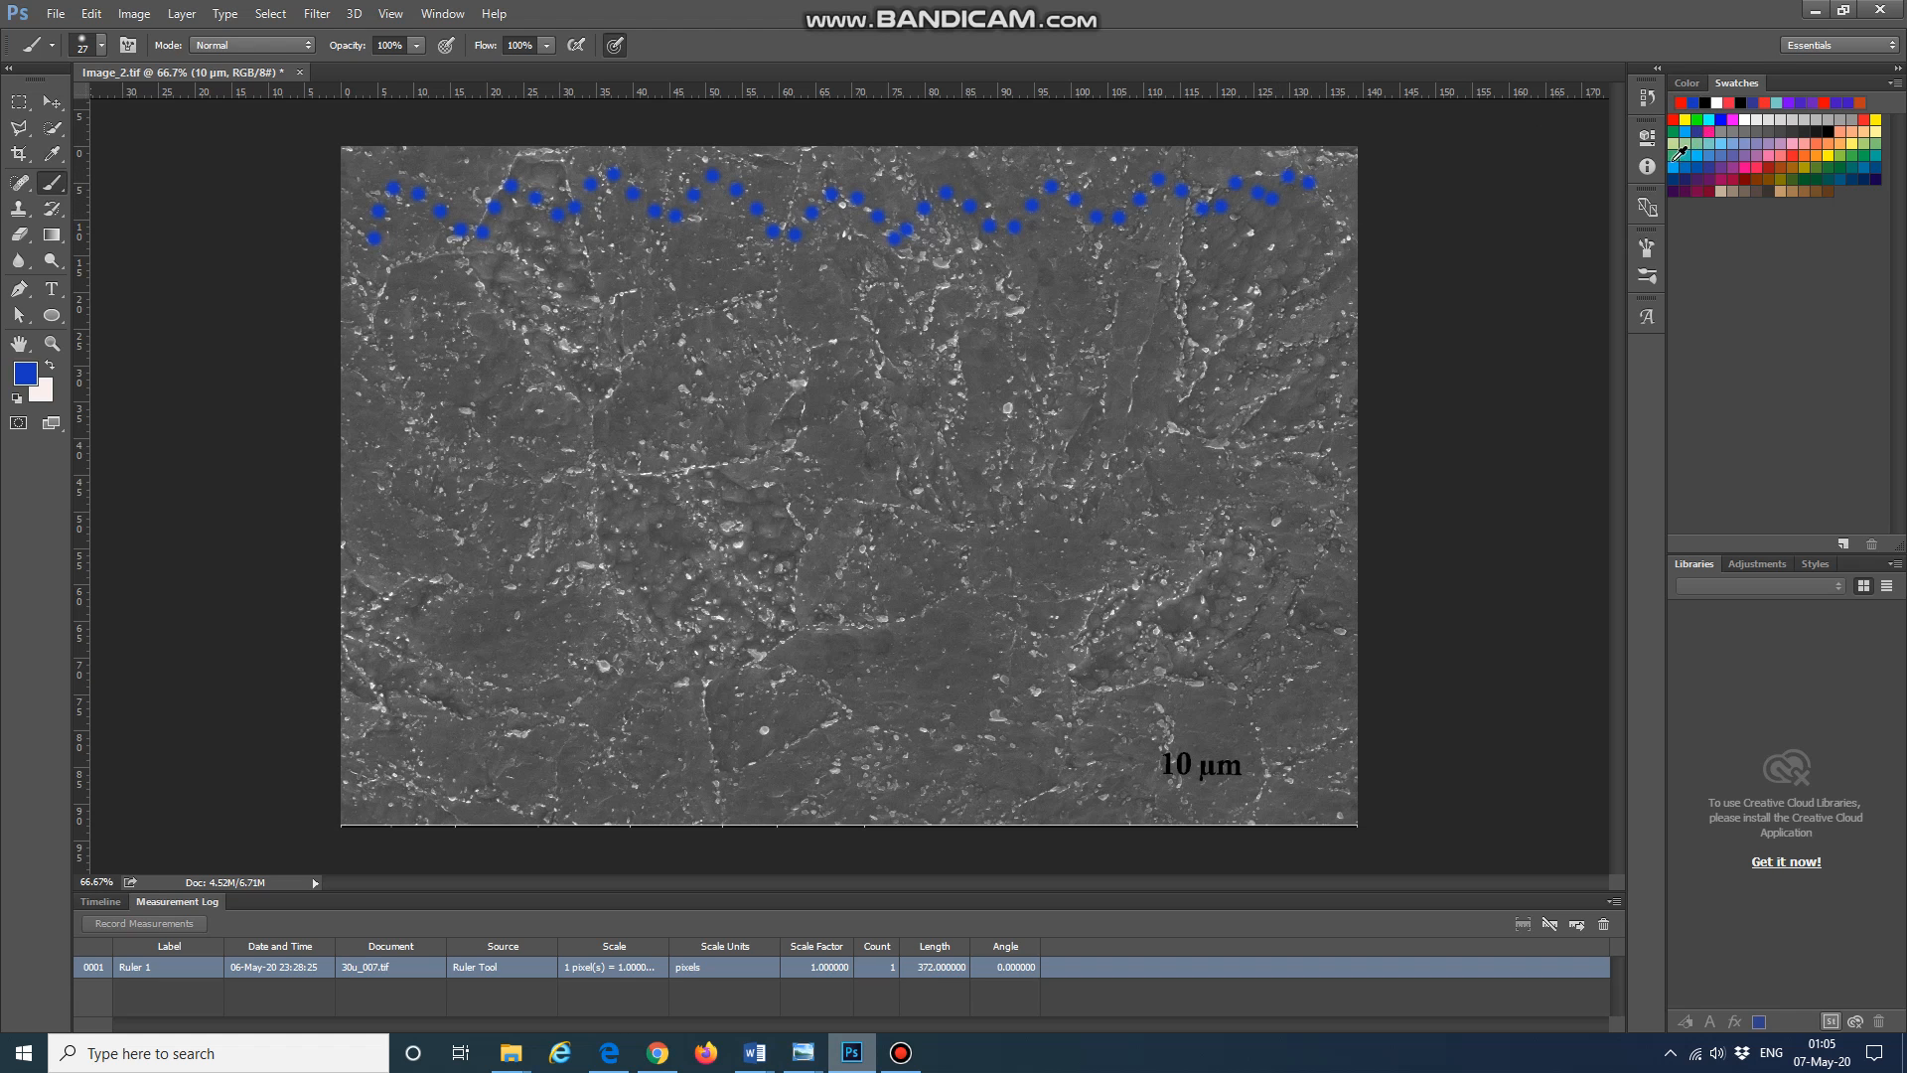
Step: Pick red as the foreground colour
click(54, 102)
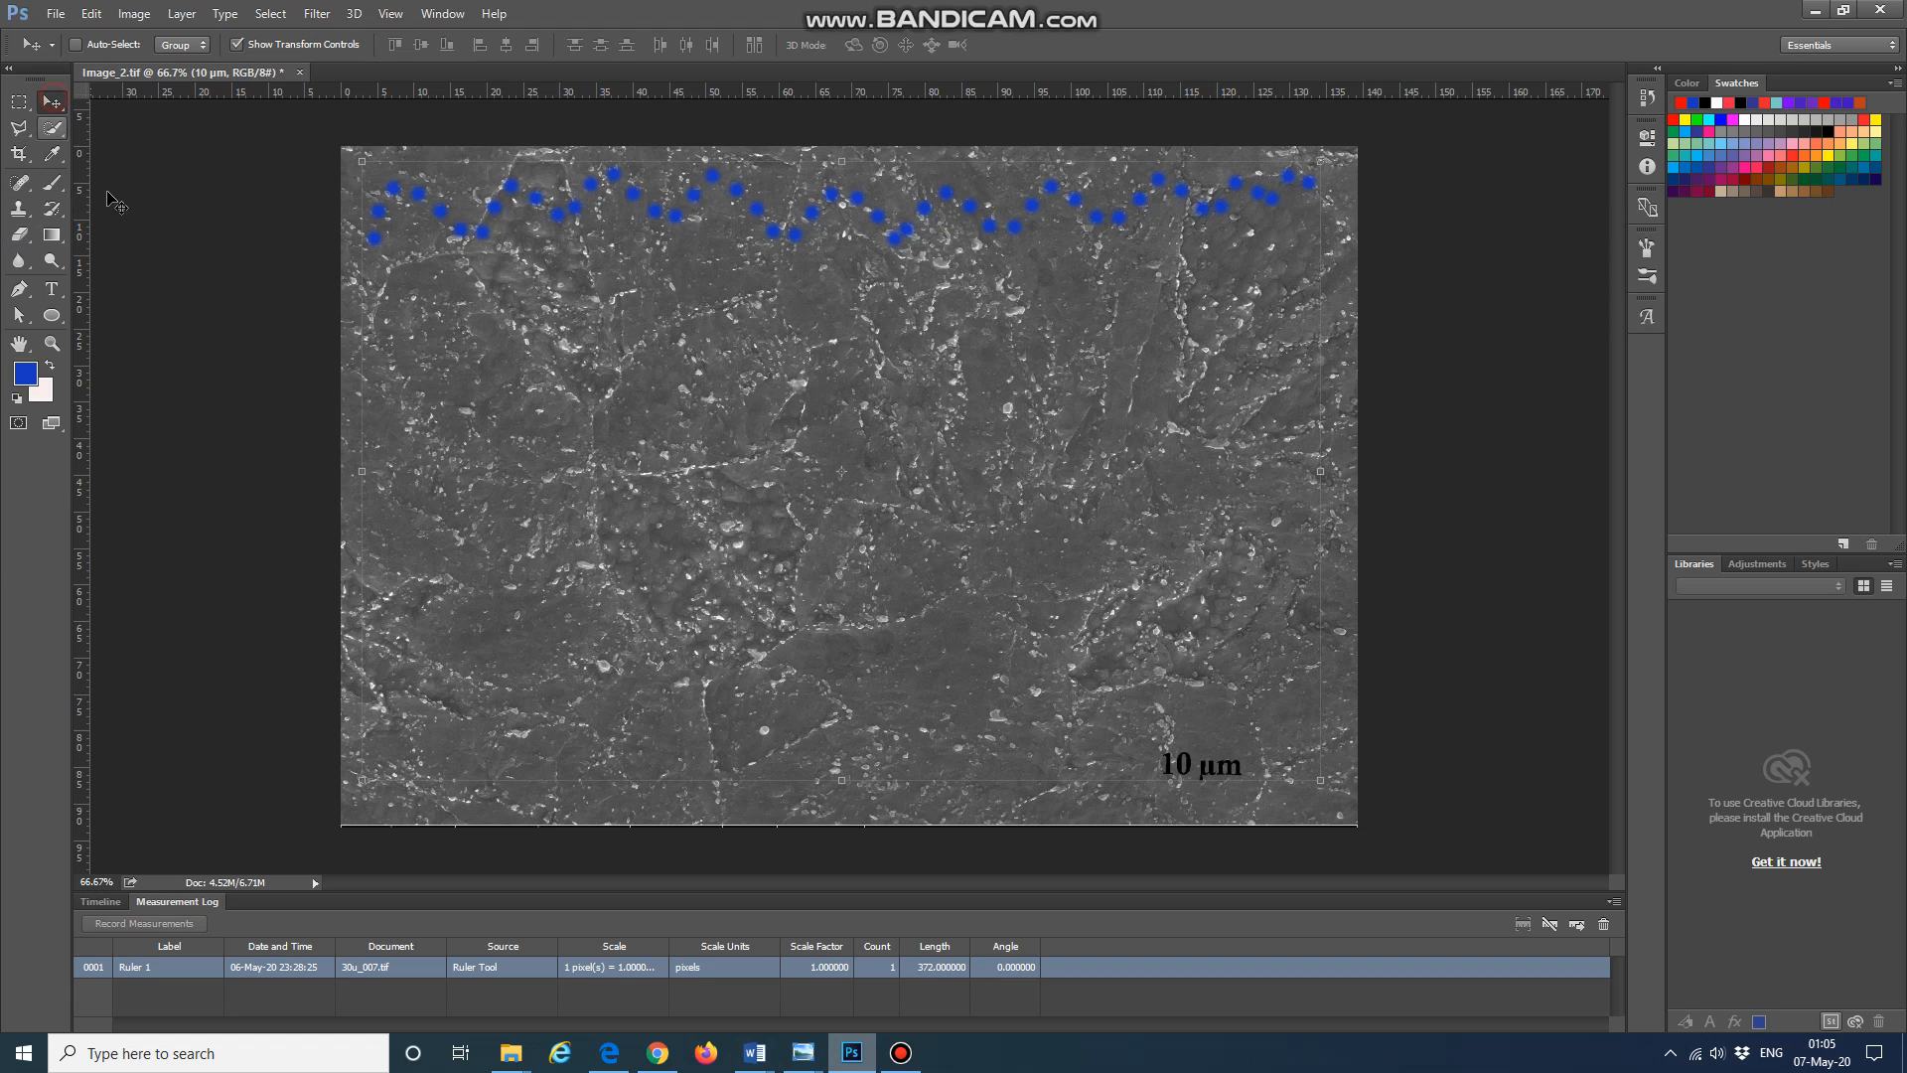
click(1730, 102)
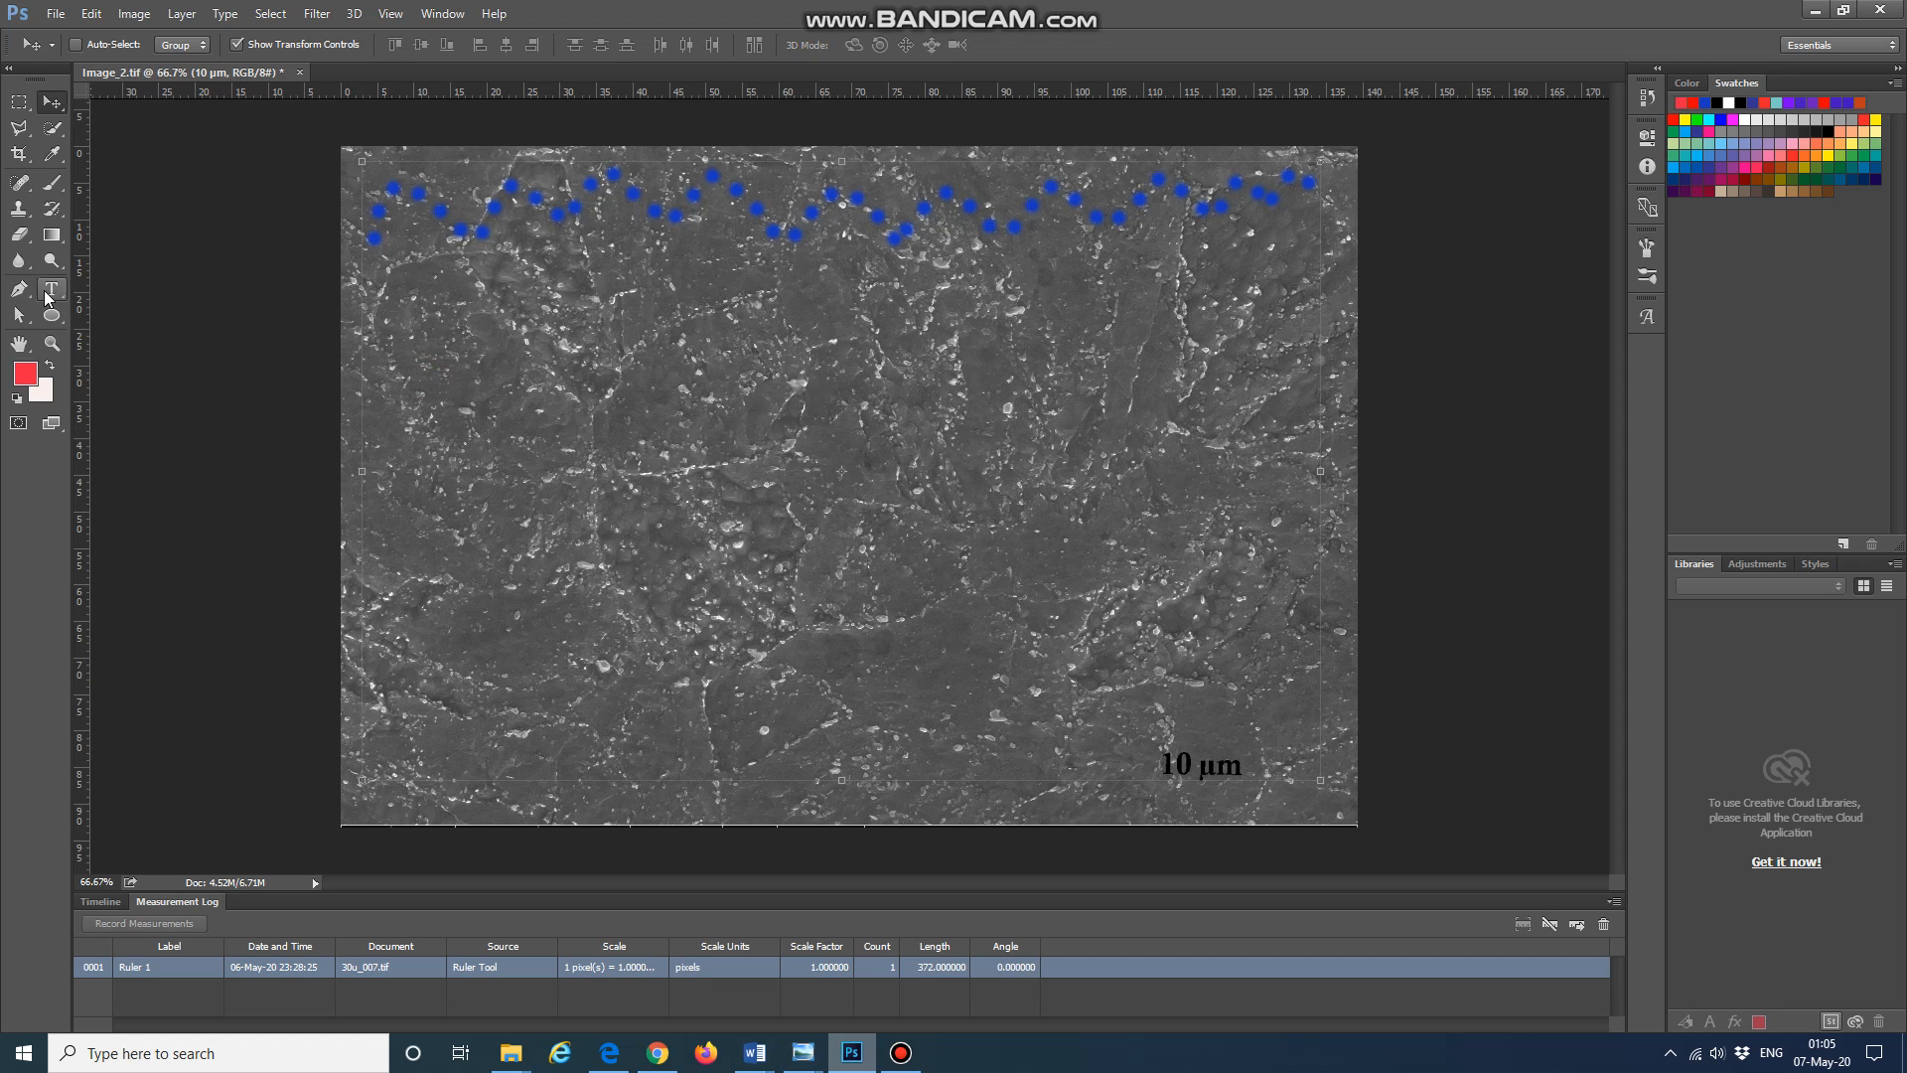
Step: Paint a red zigzag dotted line across the middle of the micrograph with the brush
click(53, 184)
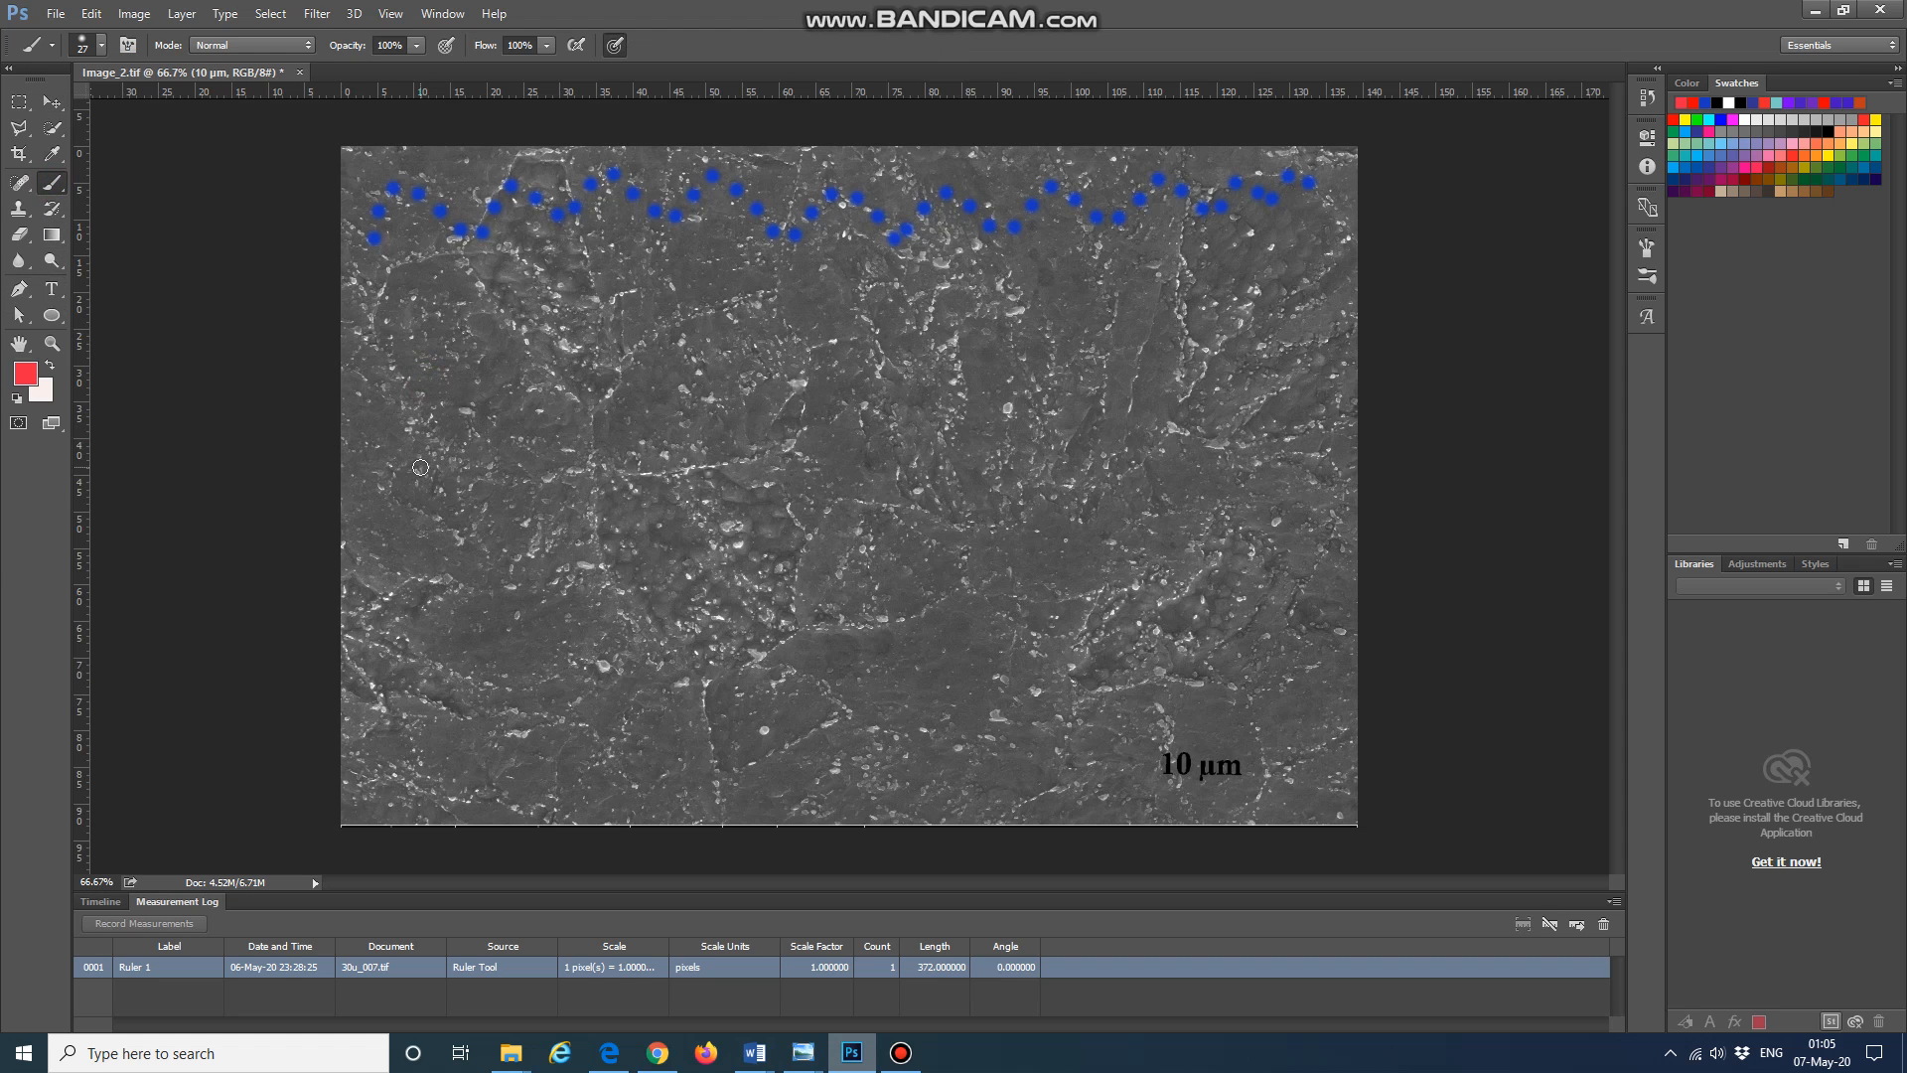
click(395, 448)
click(486, 346)
shift+click(552, 460)
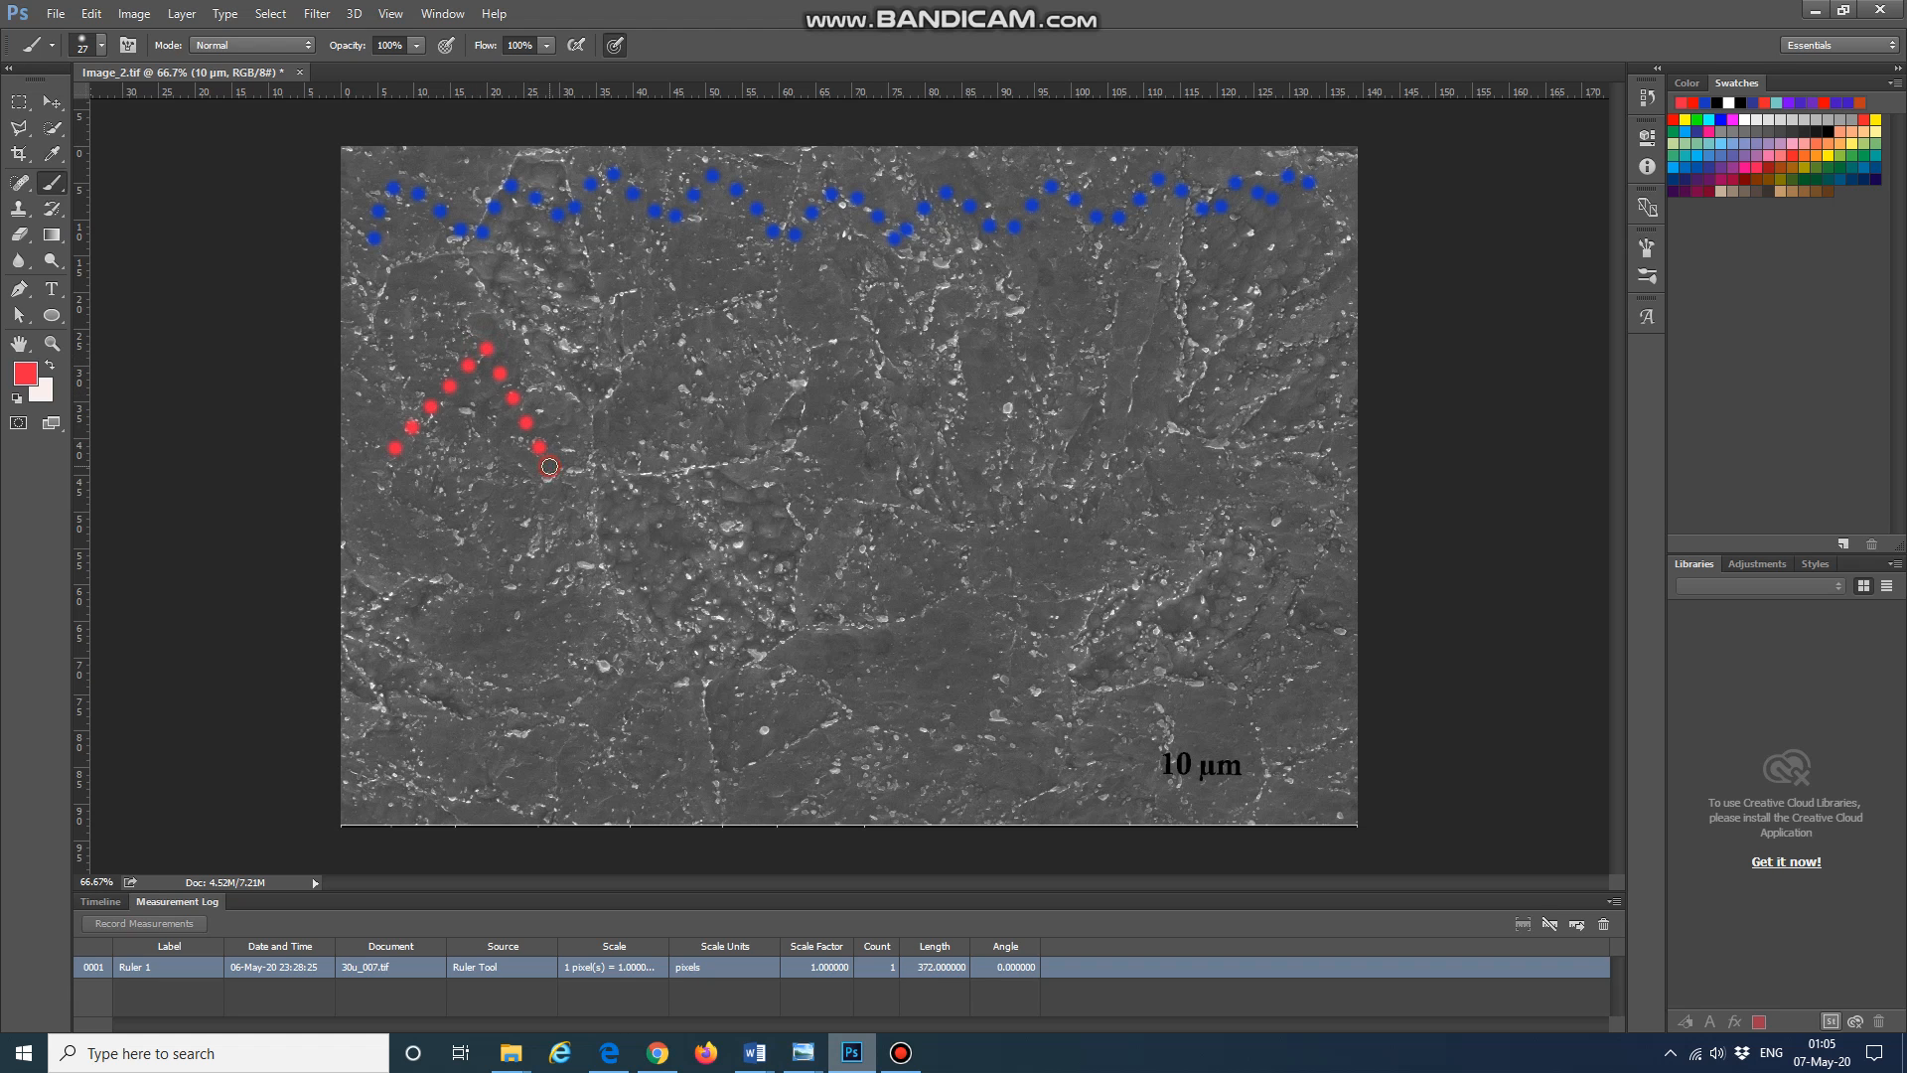
shift+click(600, 358)
shift+click(653, 442)
shift+click(749, 483)
shift+click(801, 368)
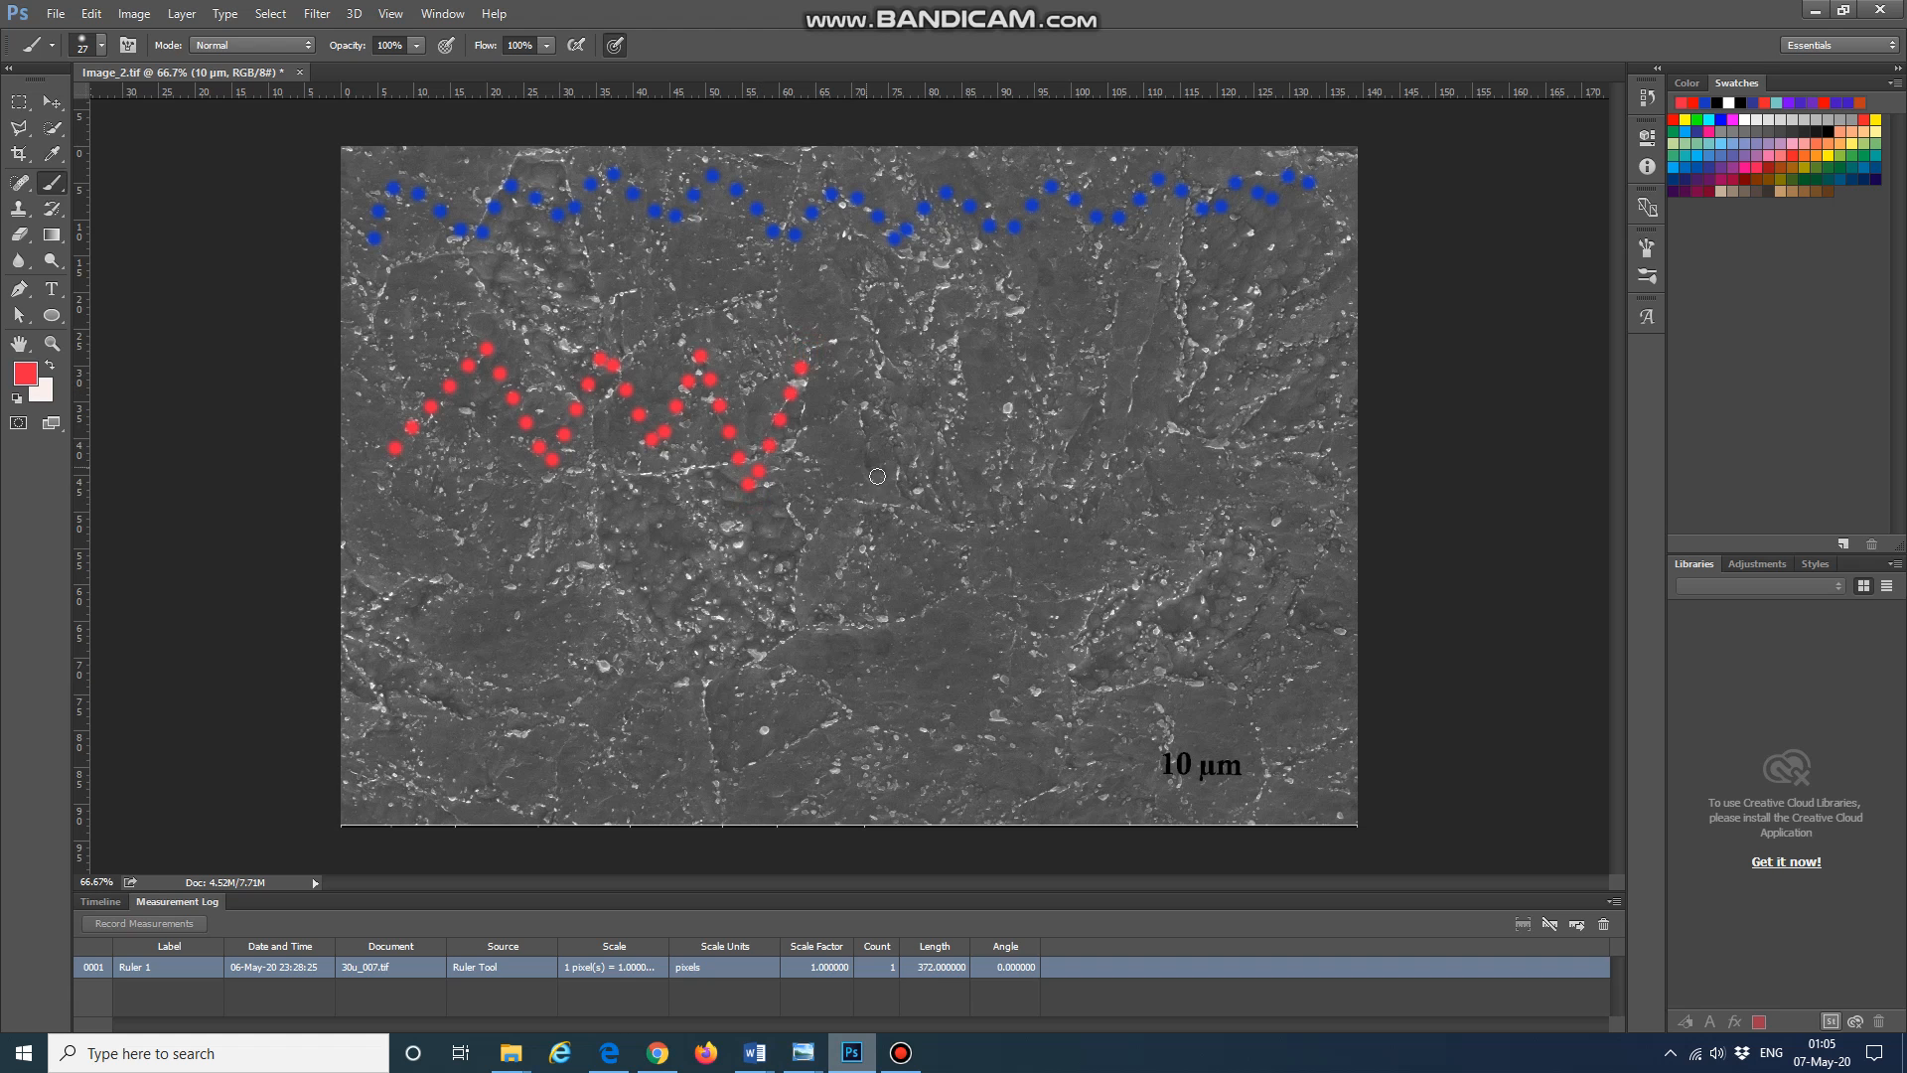
shift+click(881, 479)
shift+click(927, 349)
shift+click(1029, 480)
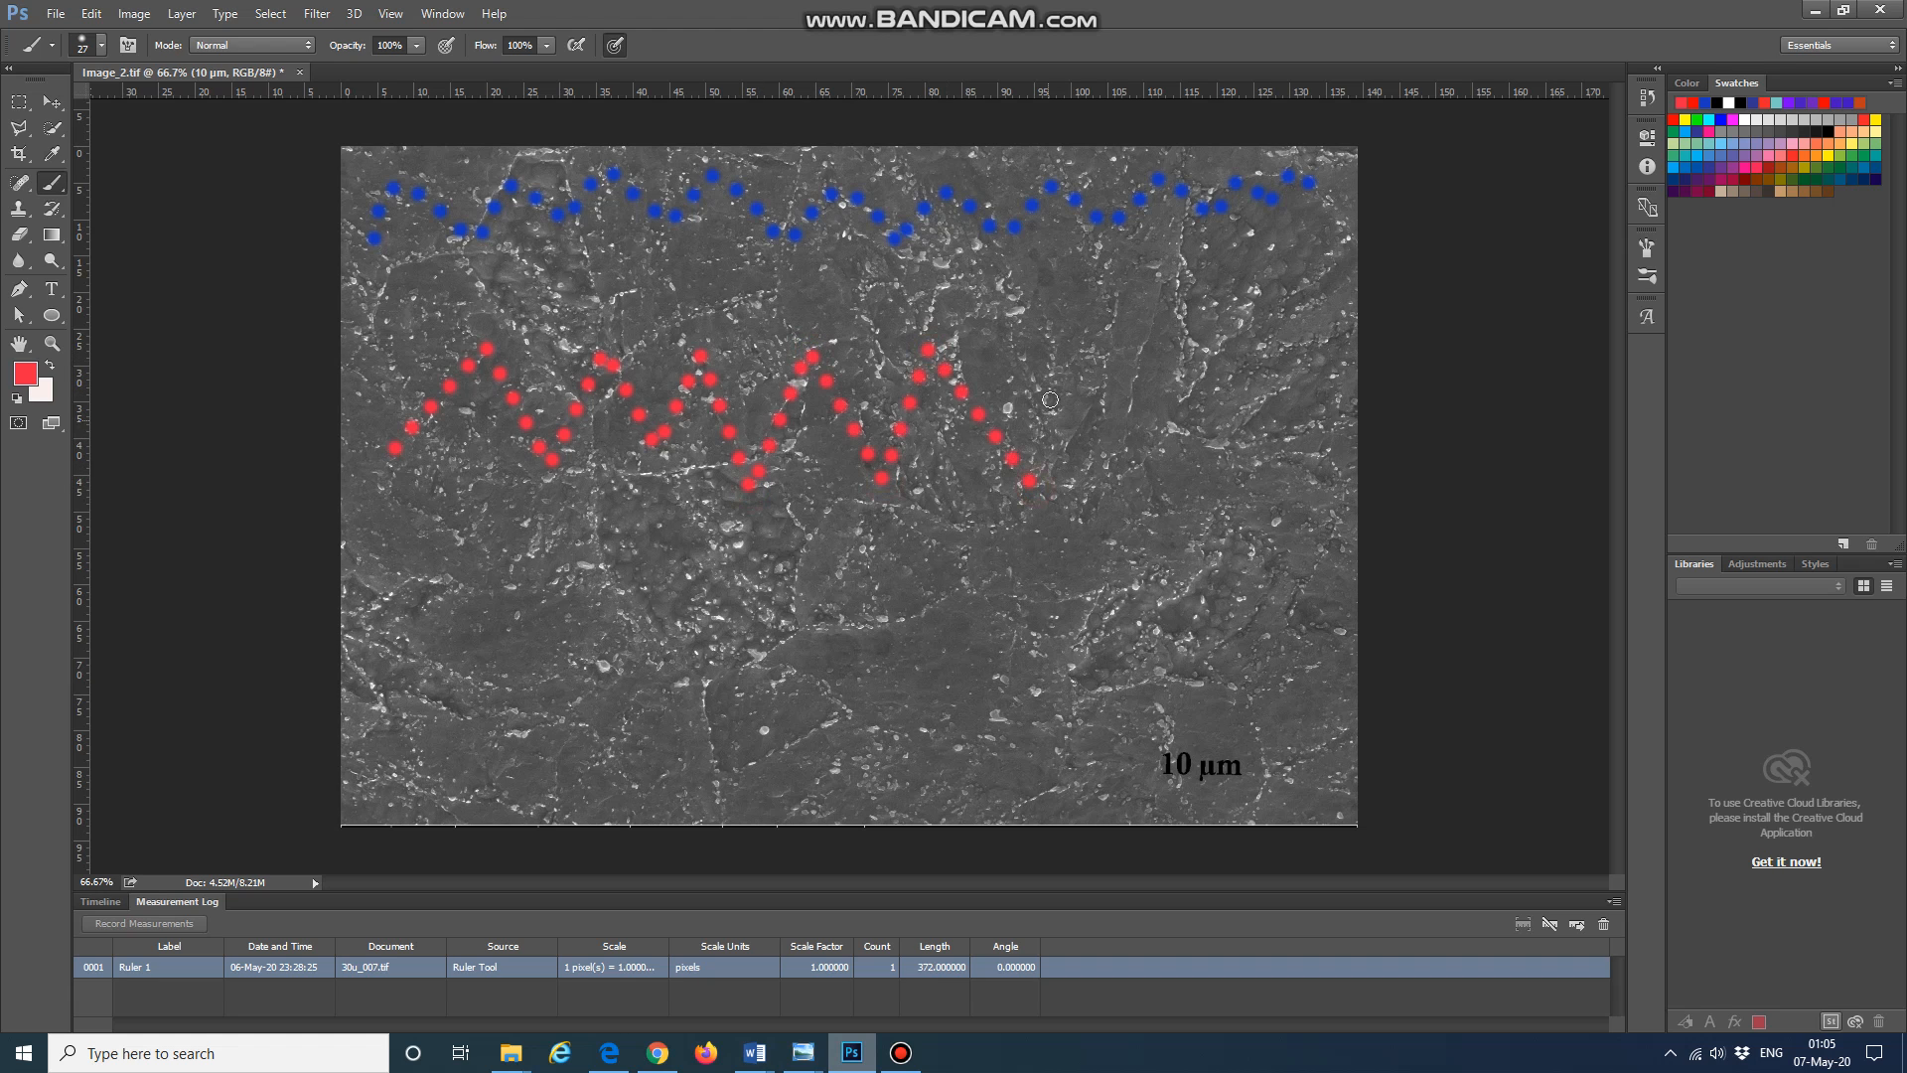
shift+click(1054, 356)
shift+click(1132, 494)
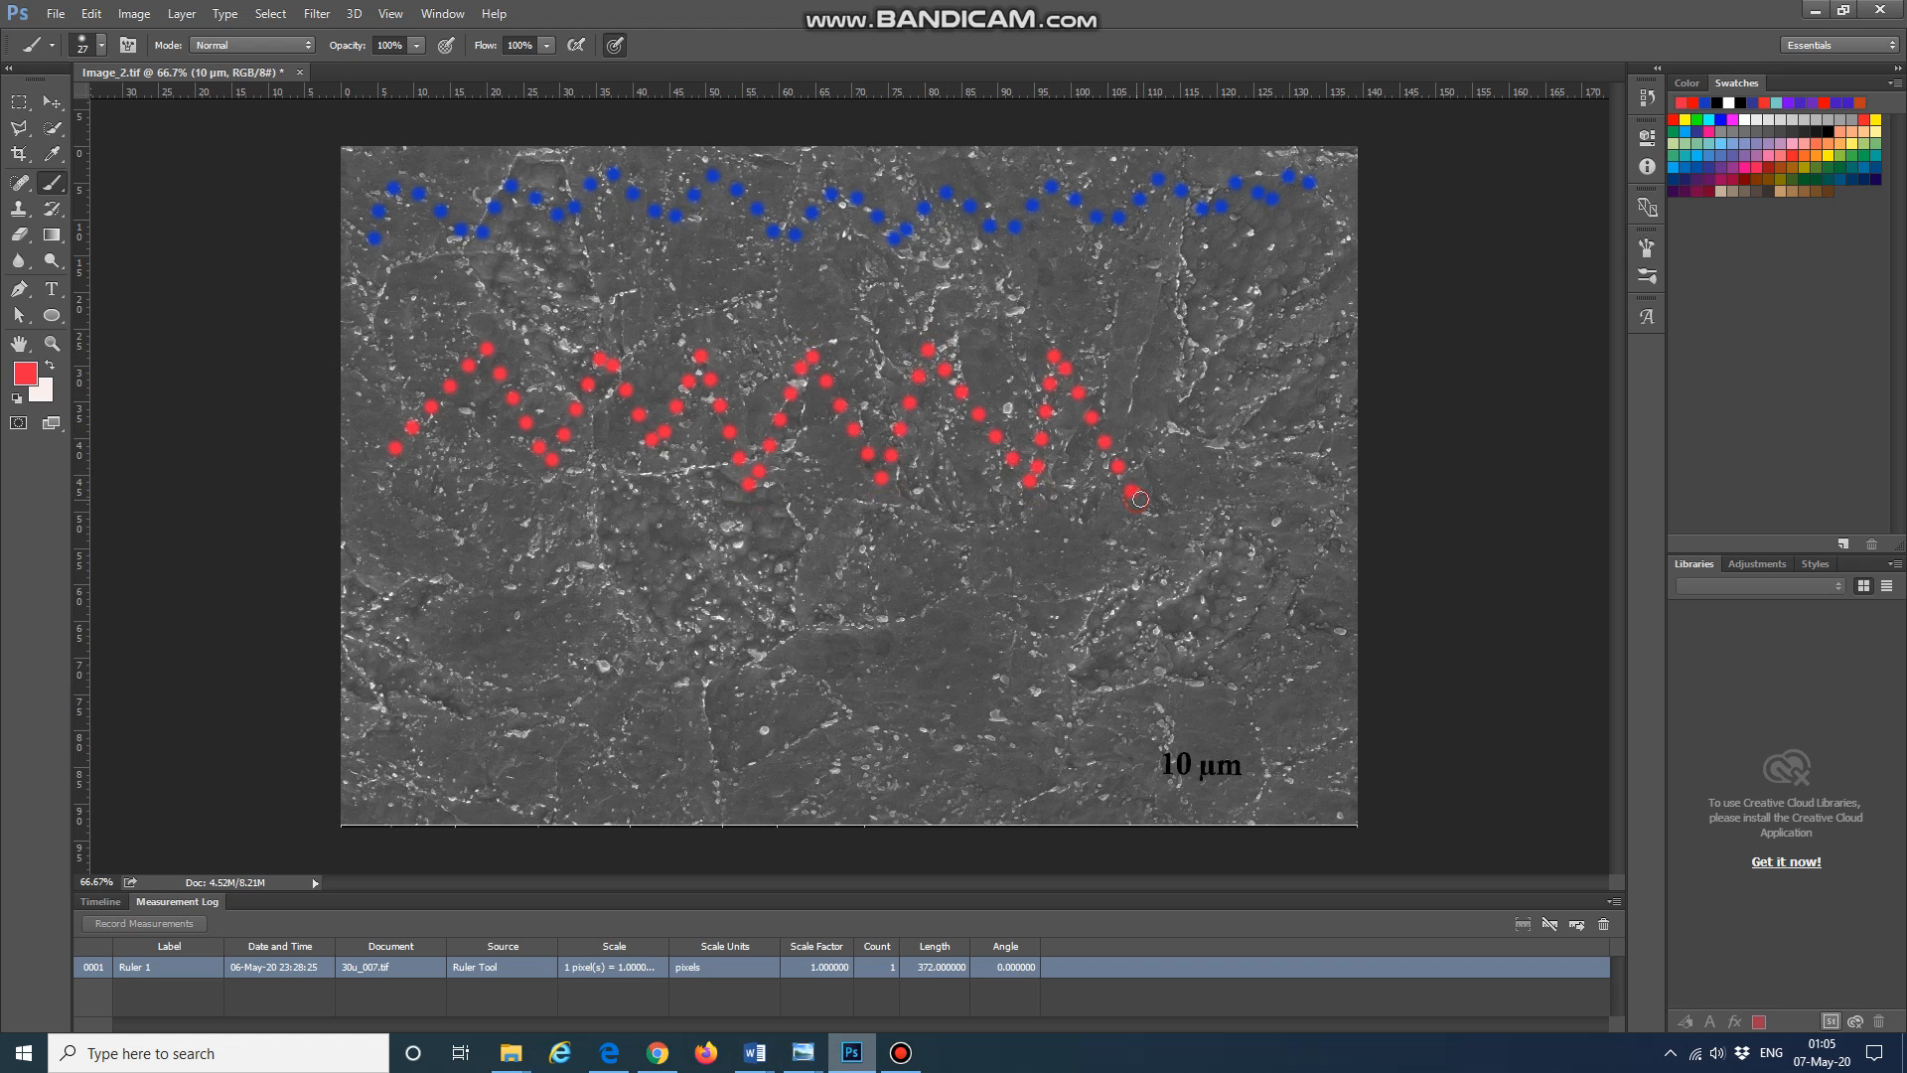
shift+click(1174, 355)
shift+click(1259, 475)
shift+click(1293, 357)
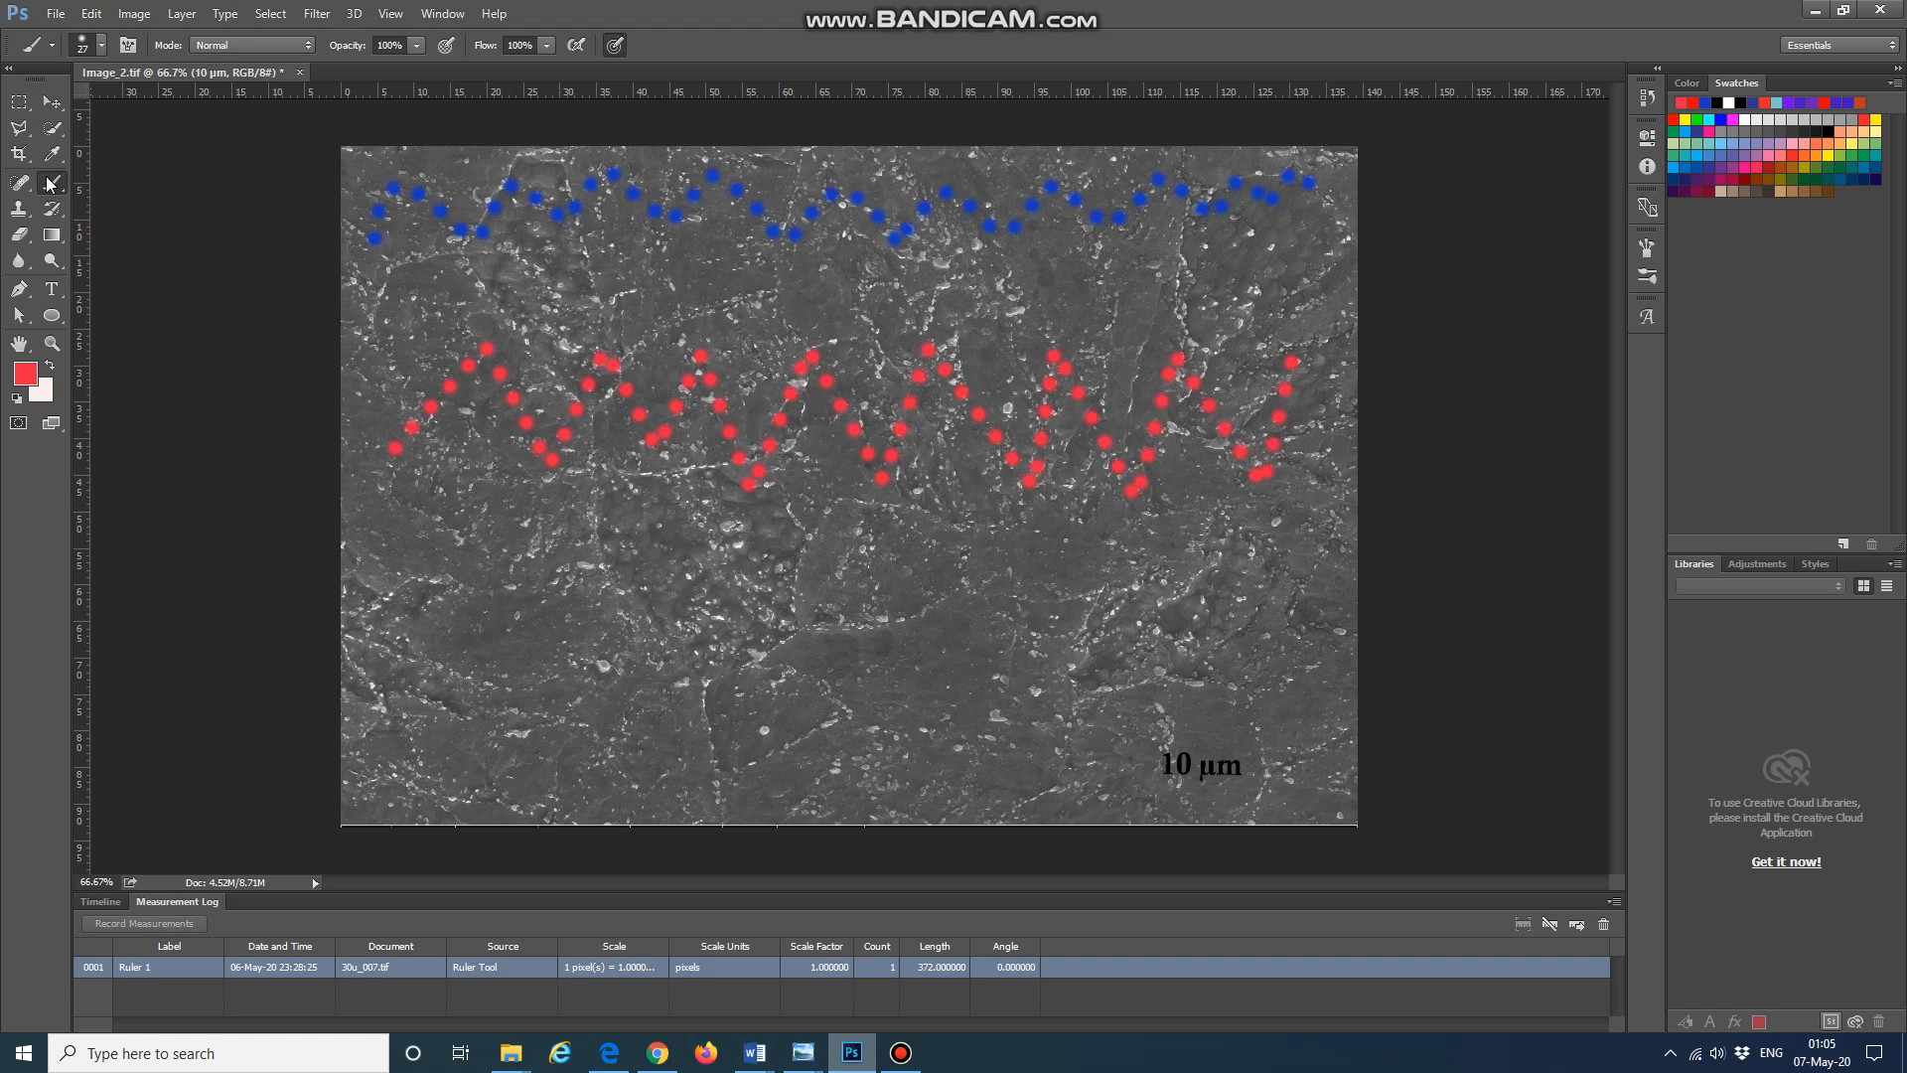
Step: Draw a circle shape about 346 px across below the red dotted line with the Ellipse tool
click(52, 102)
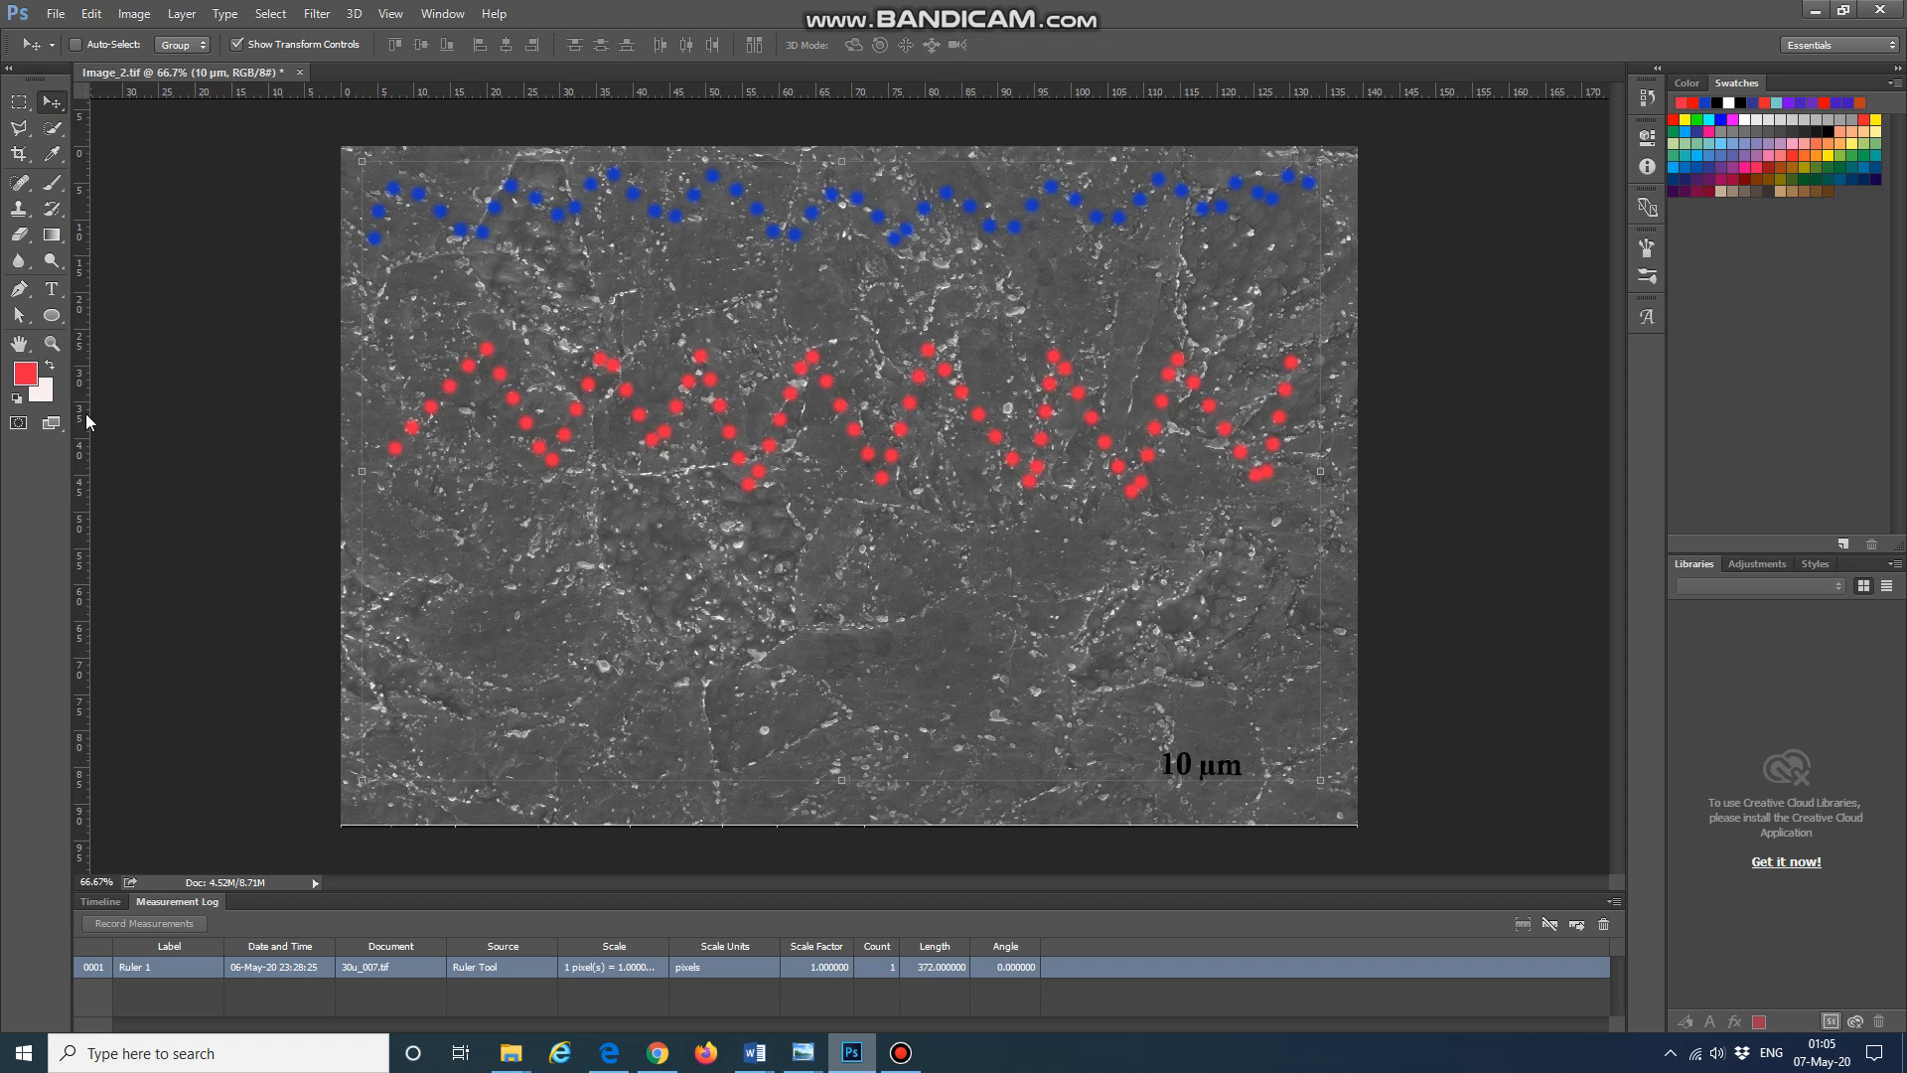
click(52, 315)
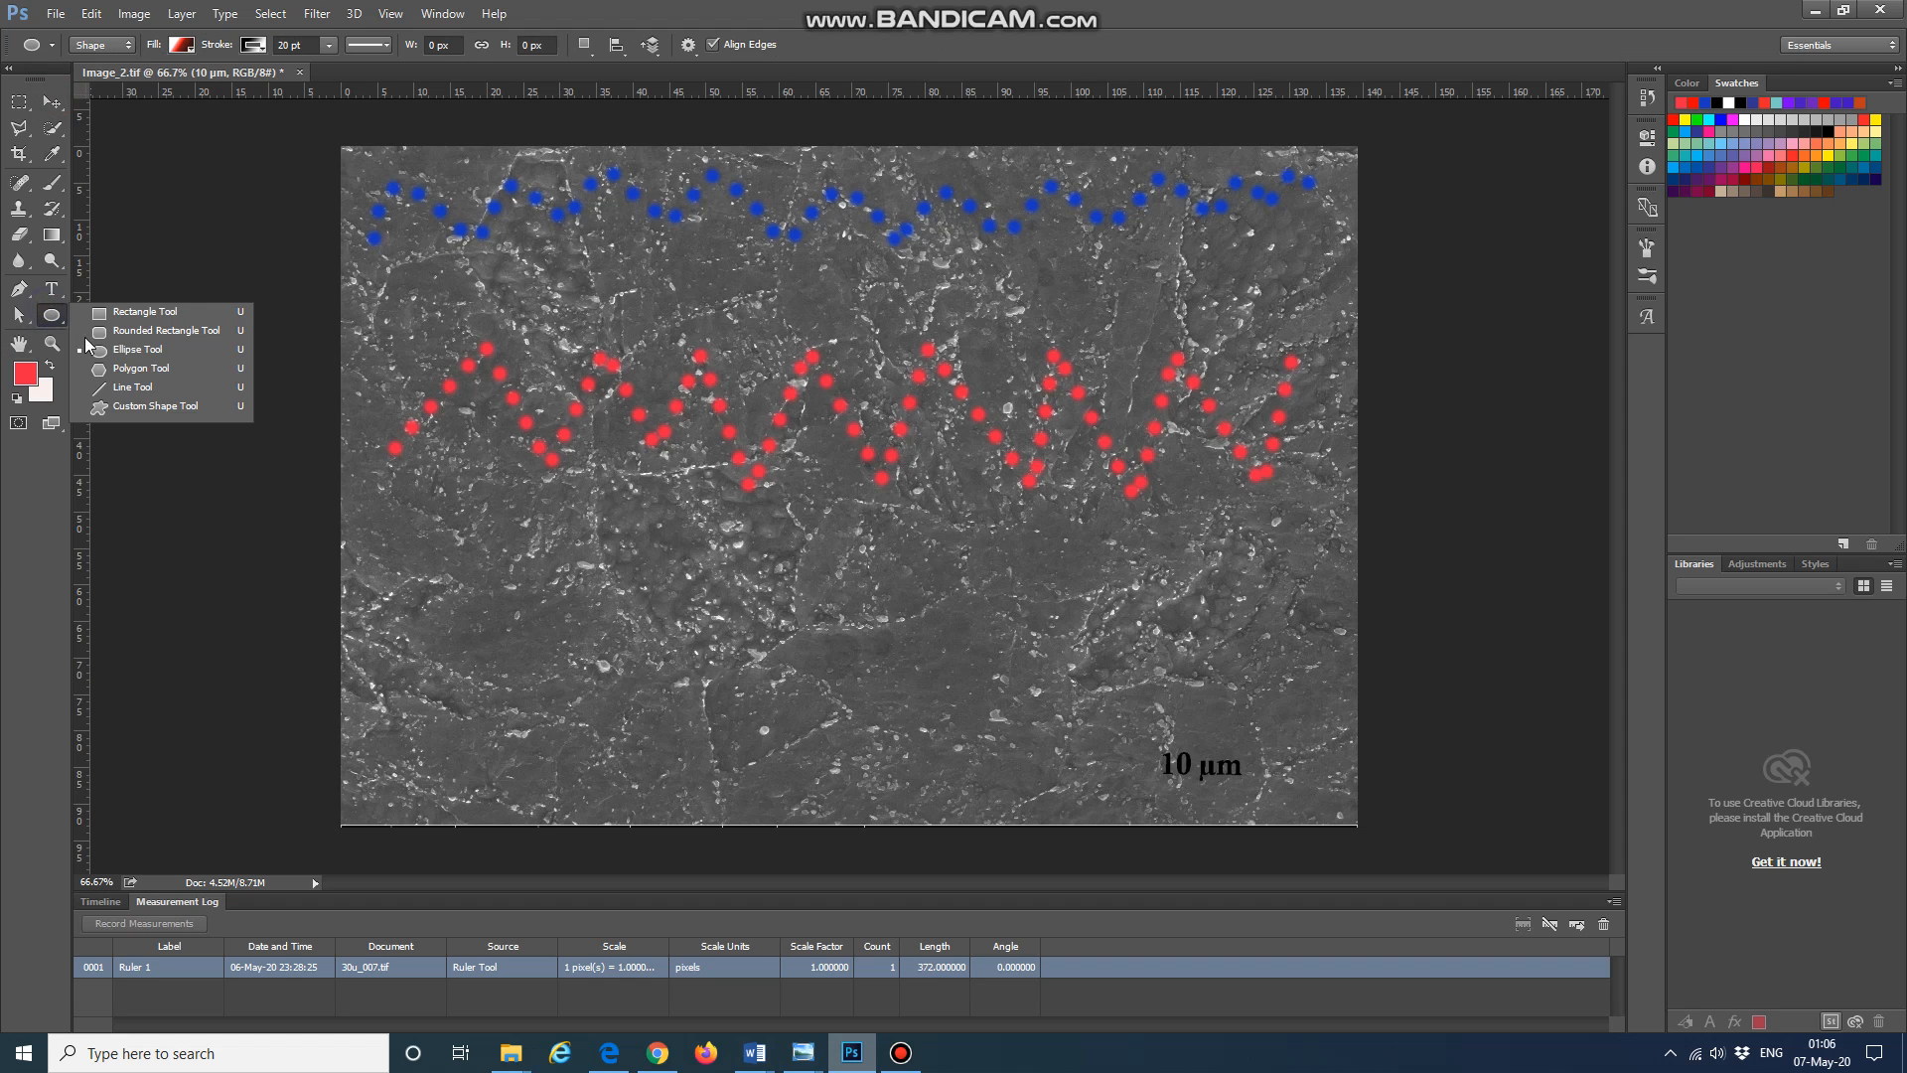
click(192, 355)
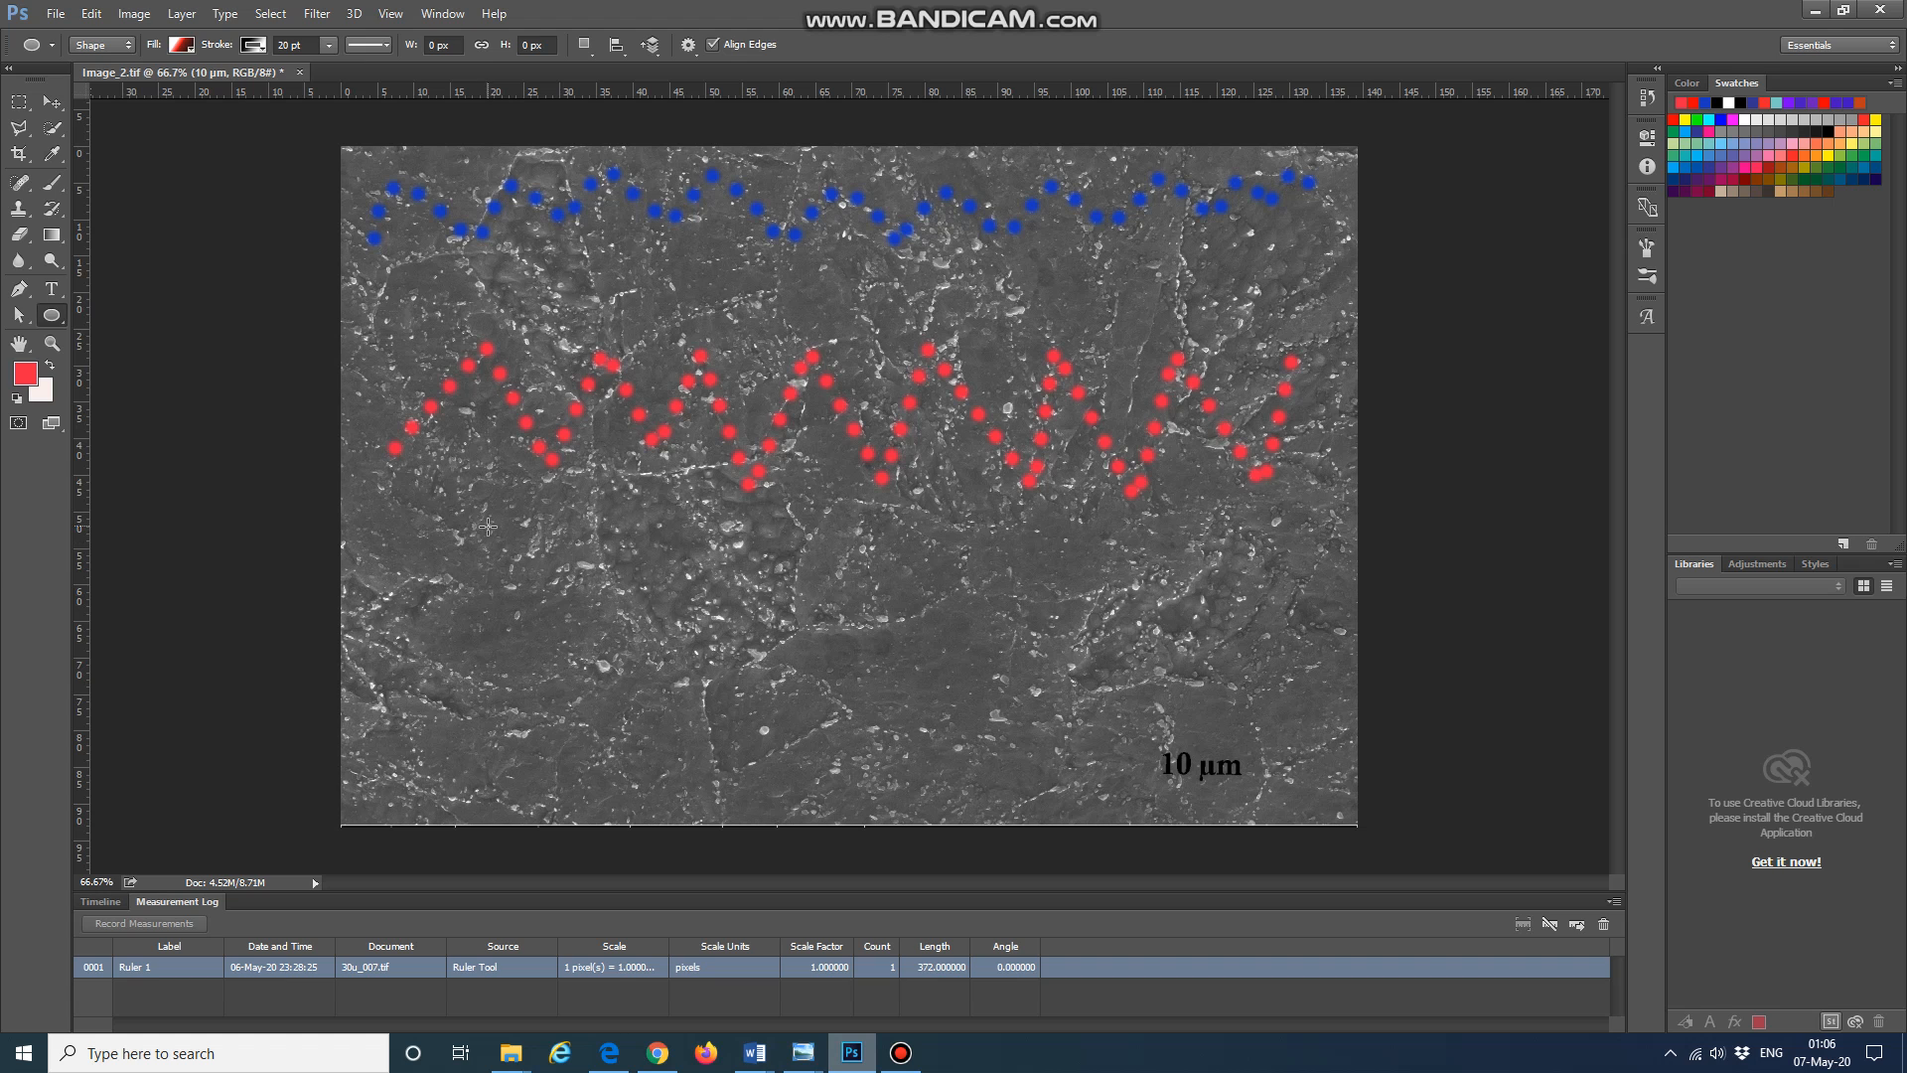
mouse_move(478, 515)
mouse_down()
mouse_move(785, 722)
mouse_move(708, 744)
mouse_up()
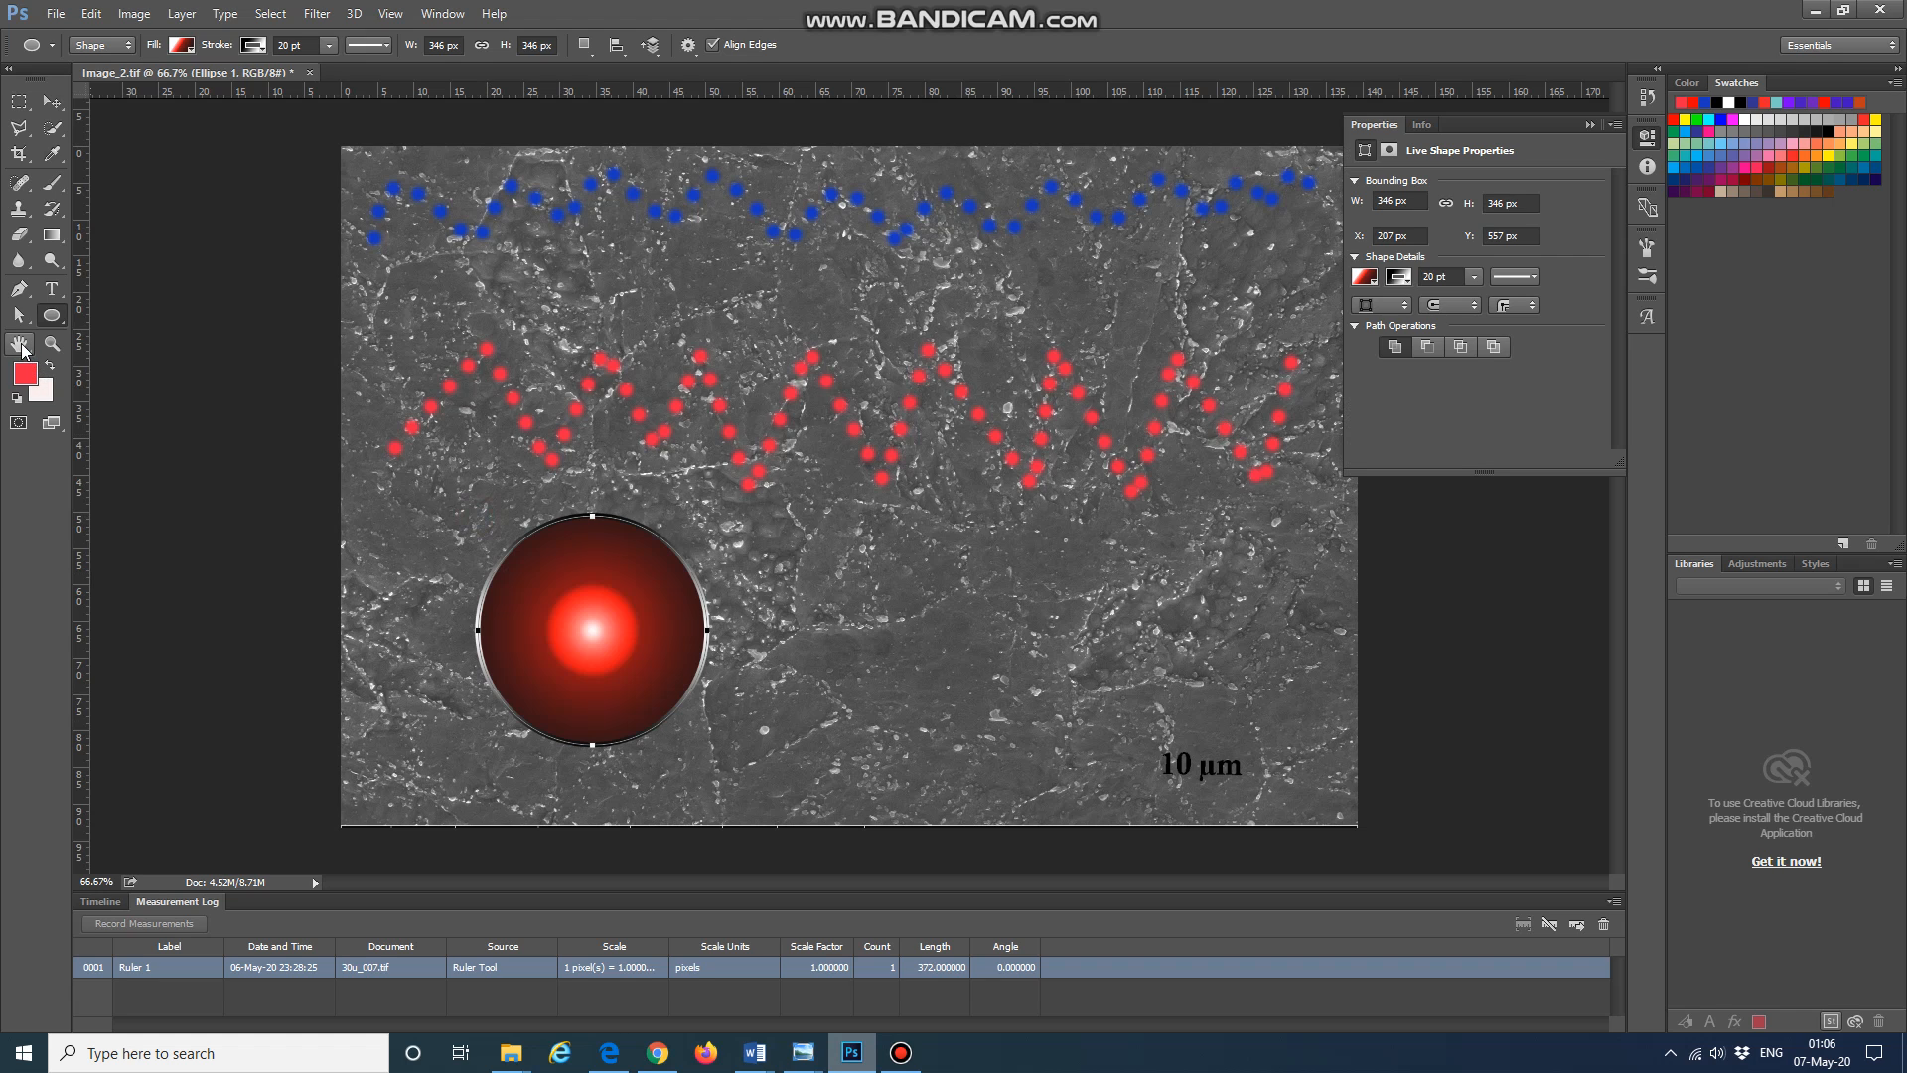
Step: Switch the Ellipse tool to Path mode and delete the circle shape
click(109, 45)
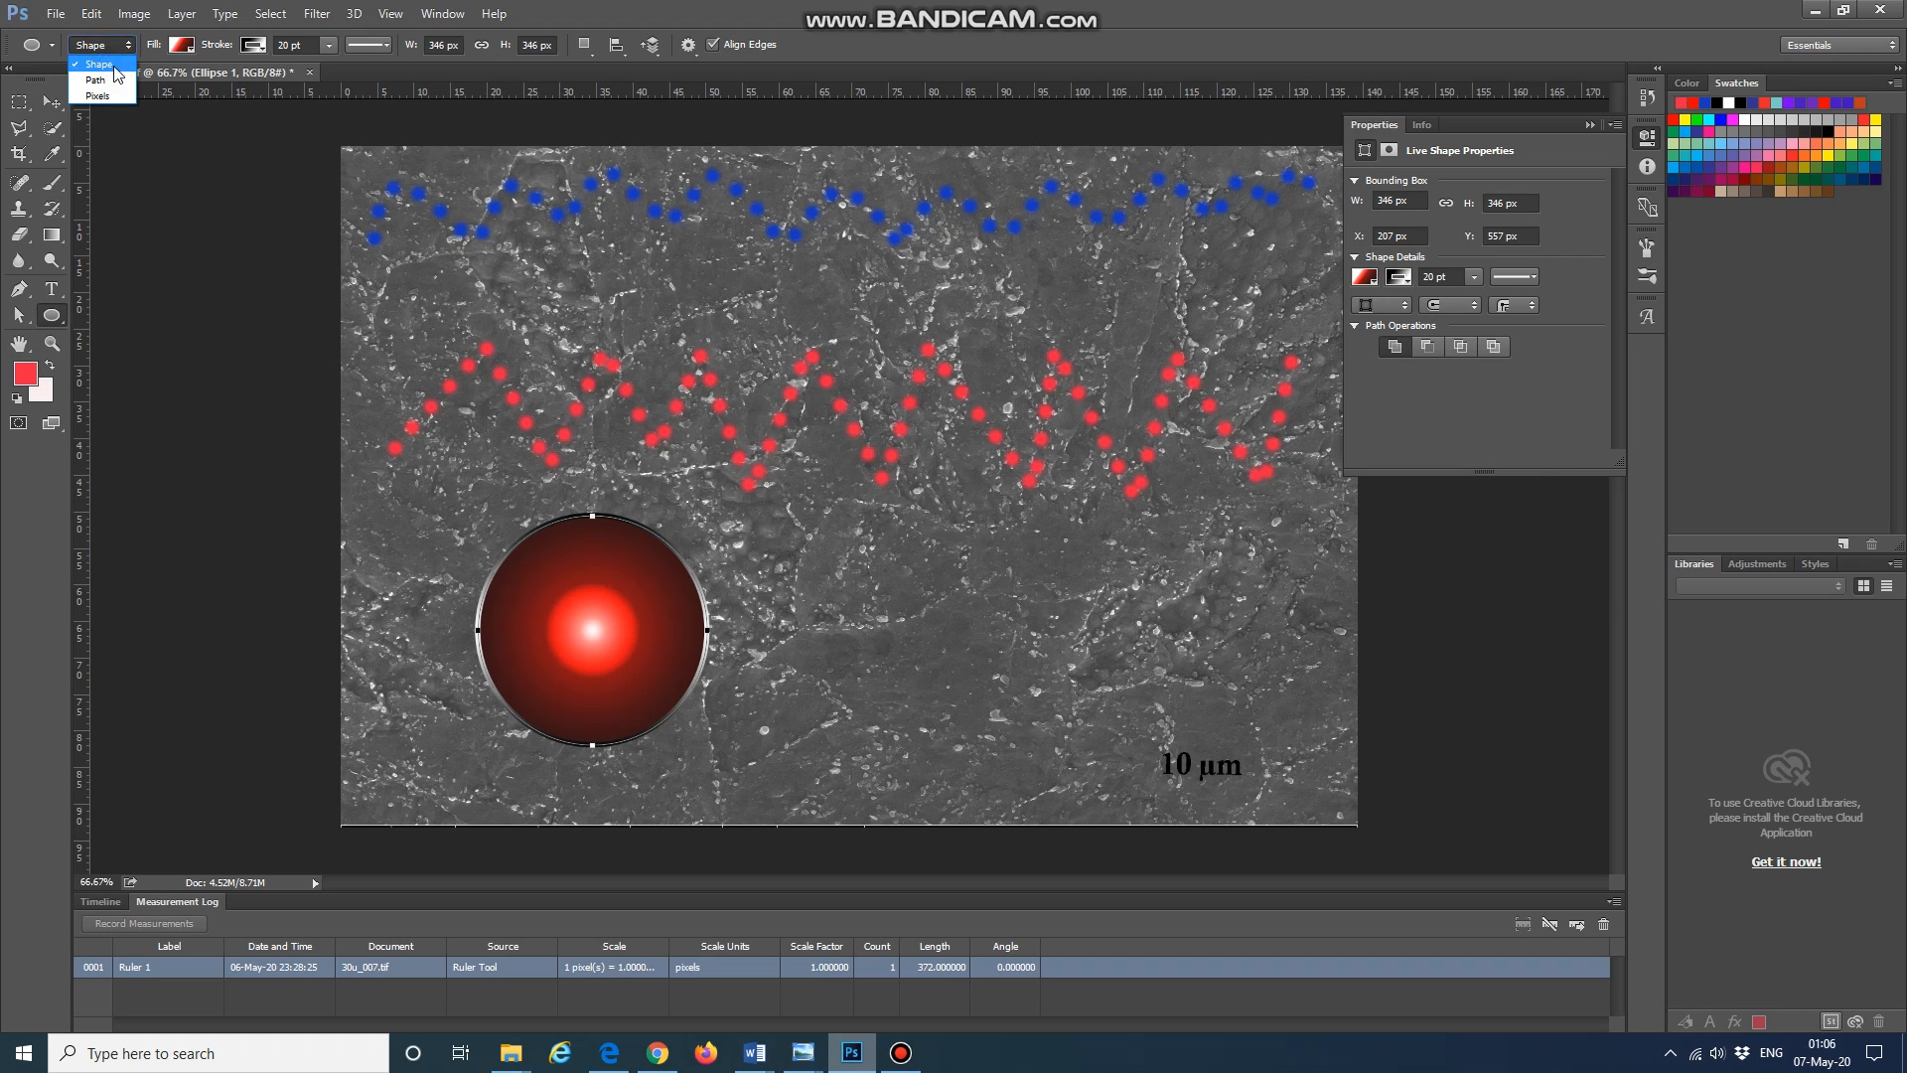
click(99, 63)
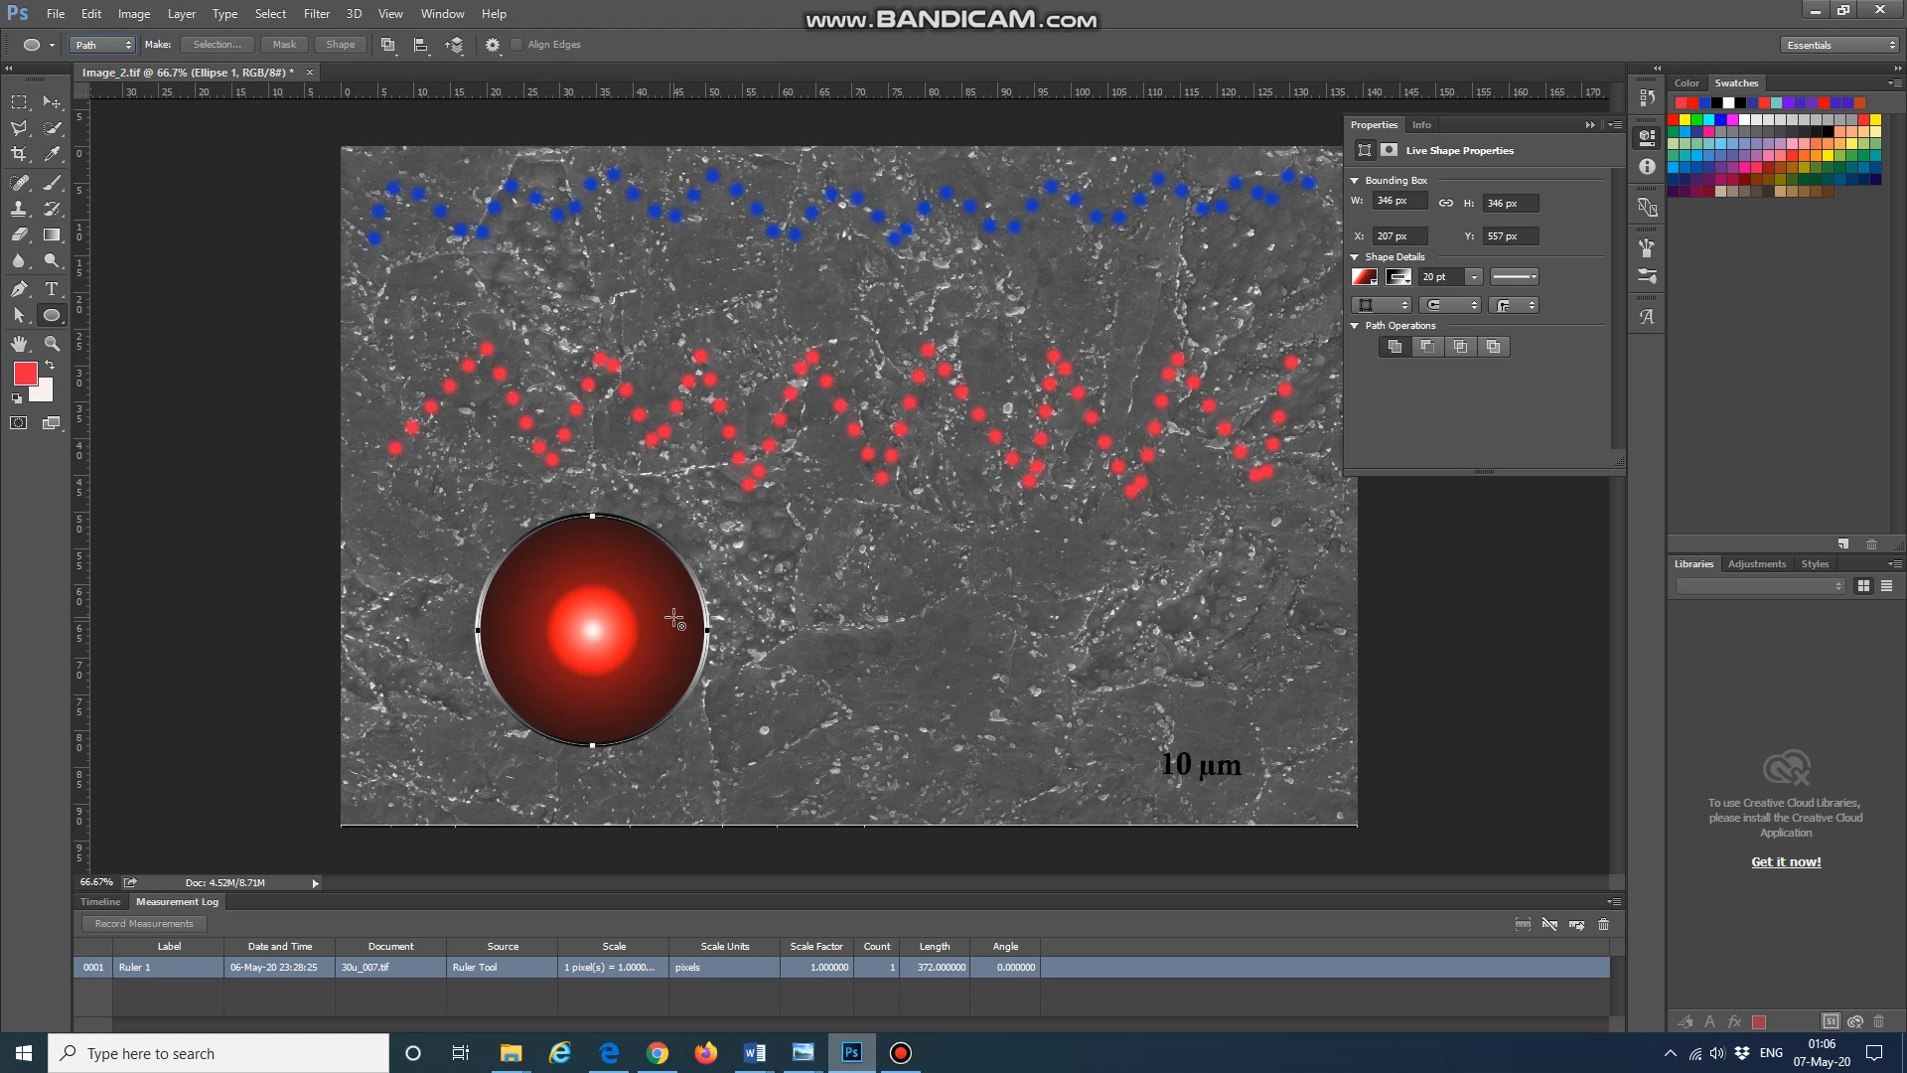
key(Delete)
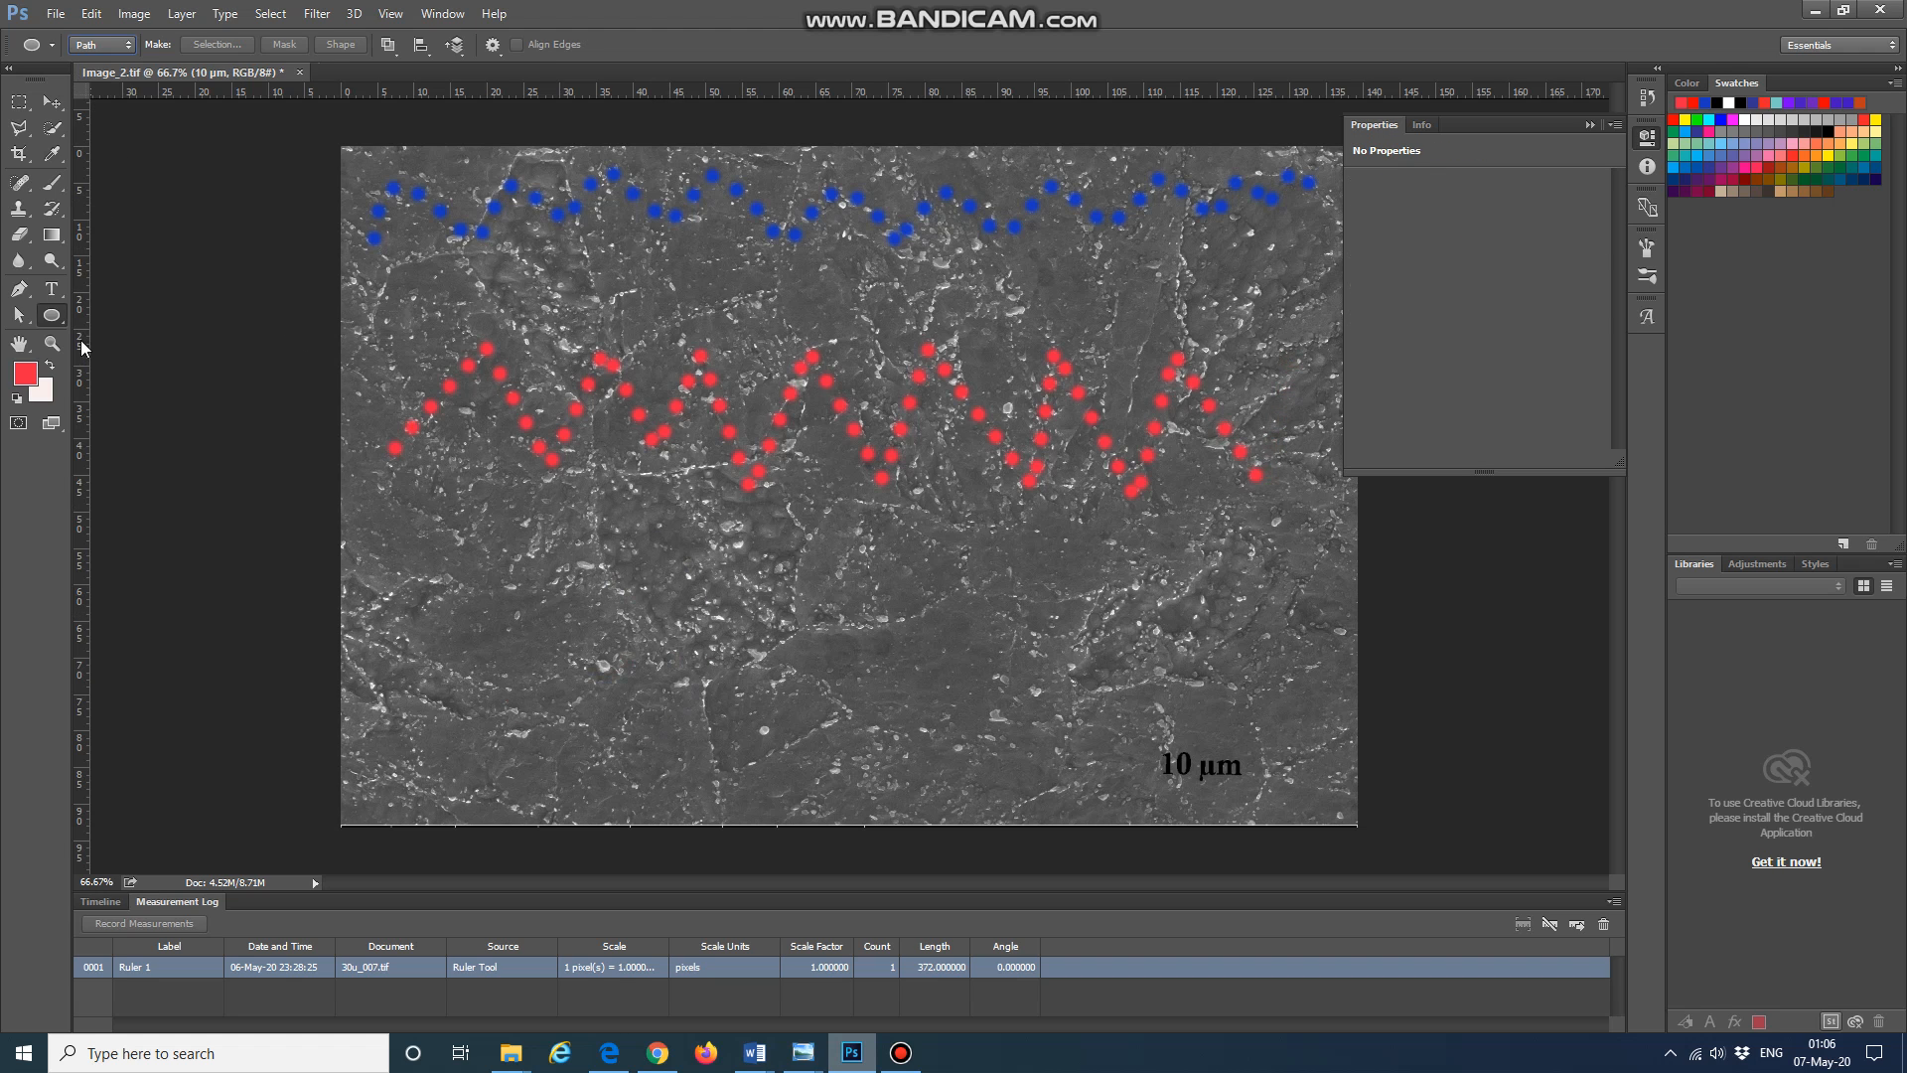
Step: Draw a circular ellipse path about 334 px across below the red dotted line
click(55, 316)
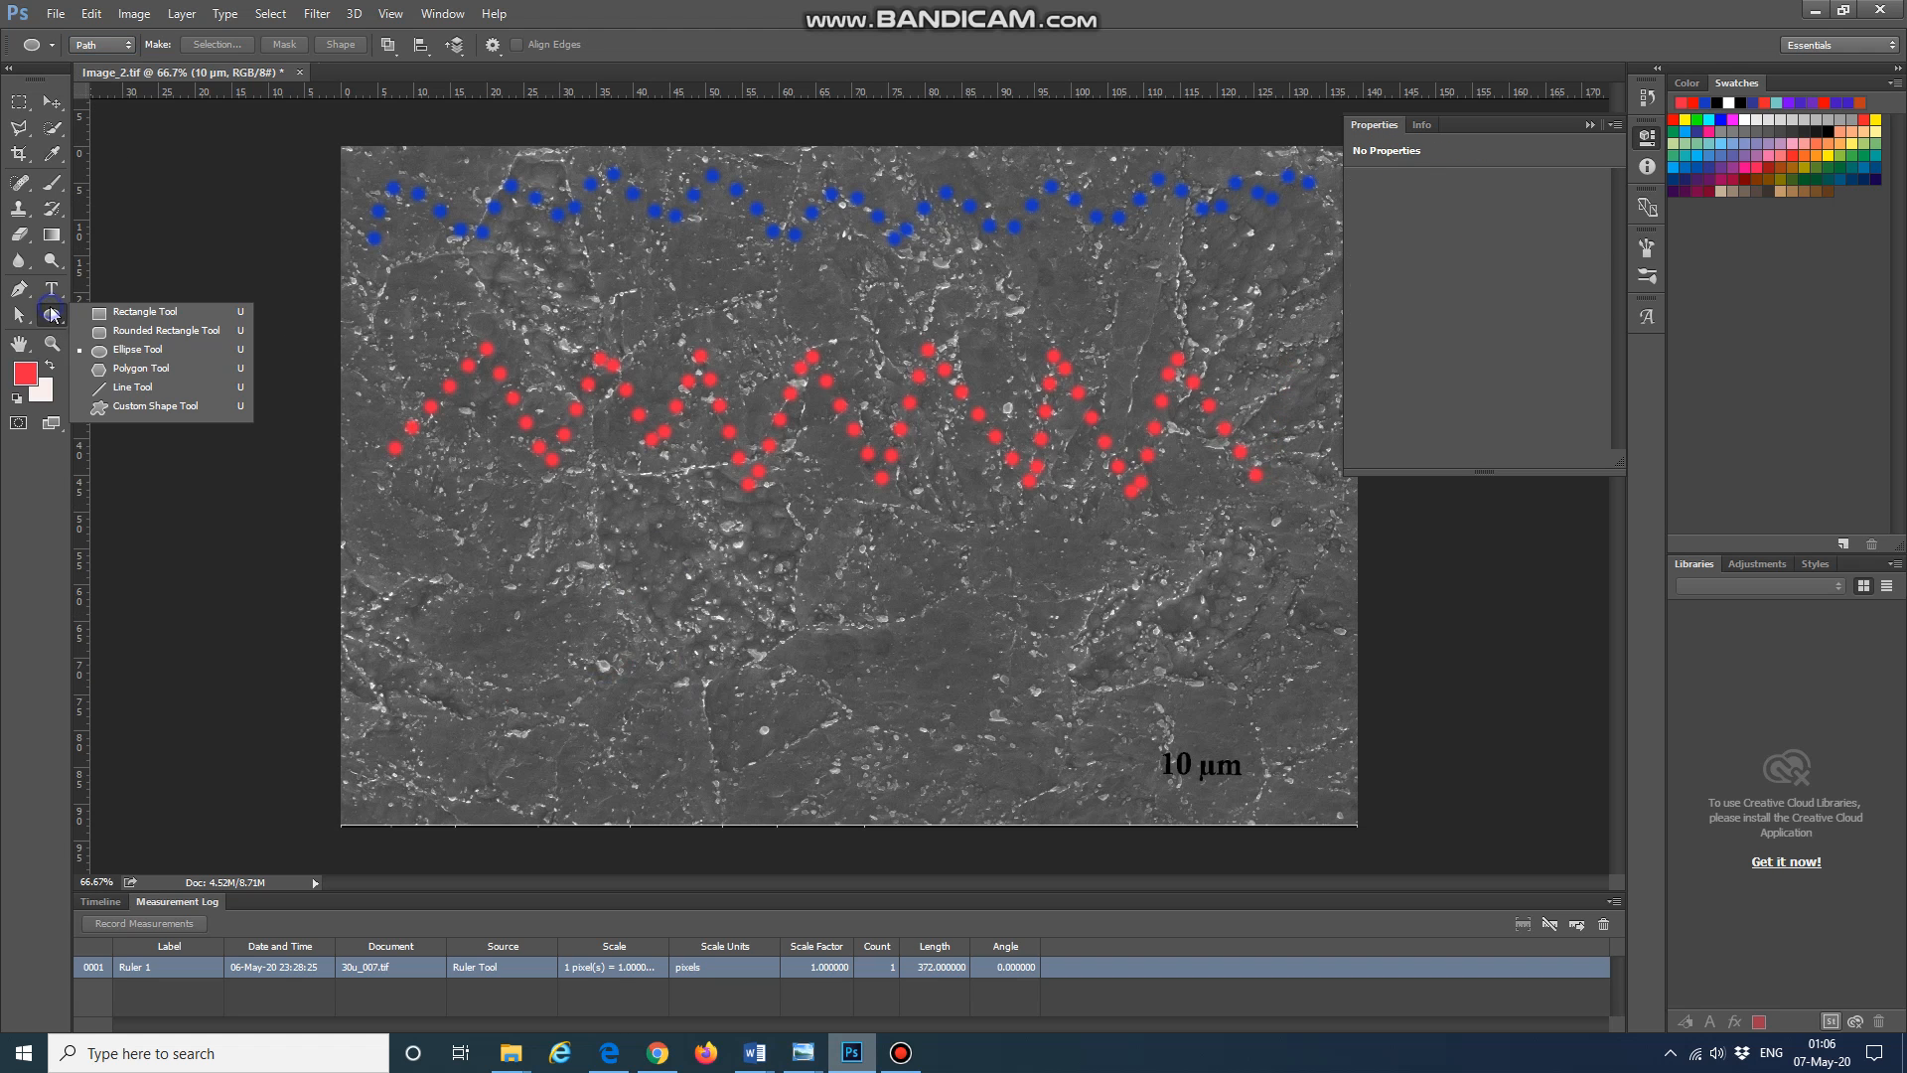
click(149, 351)
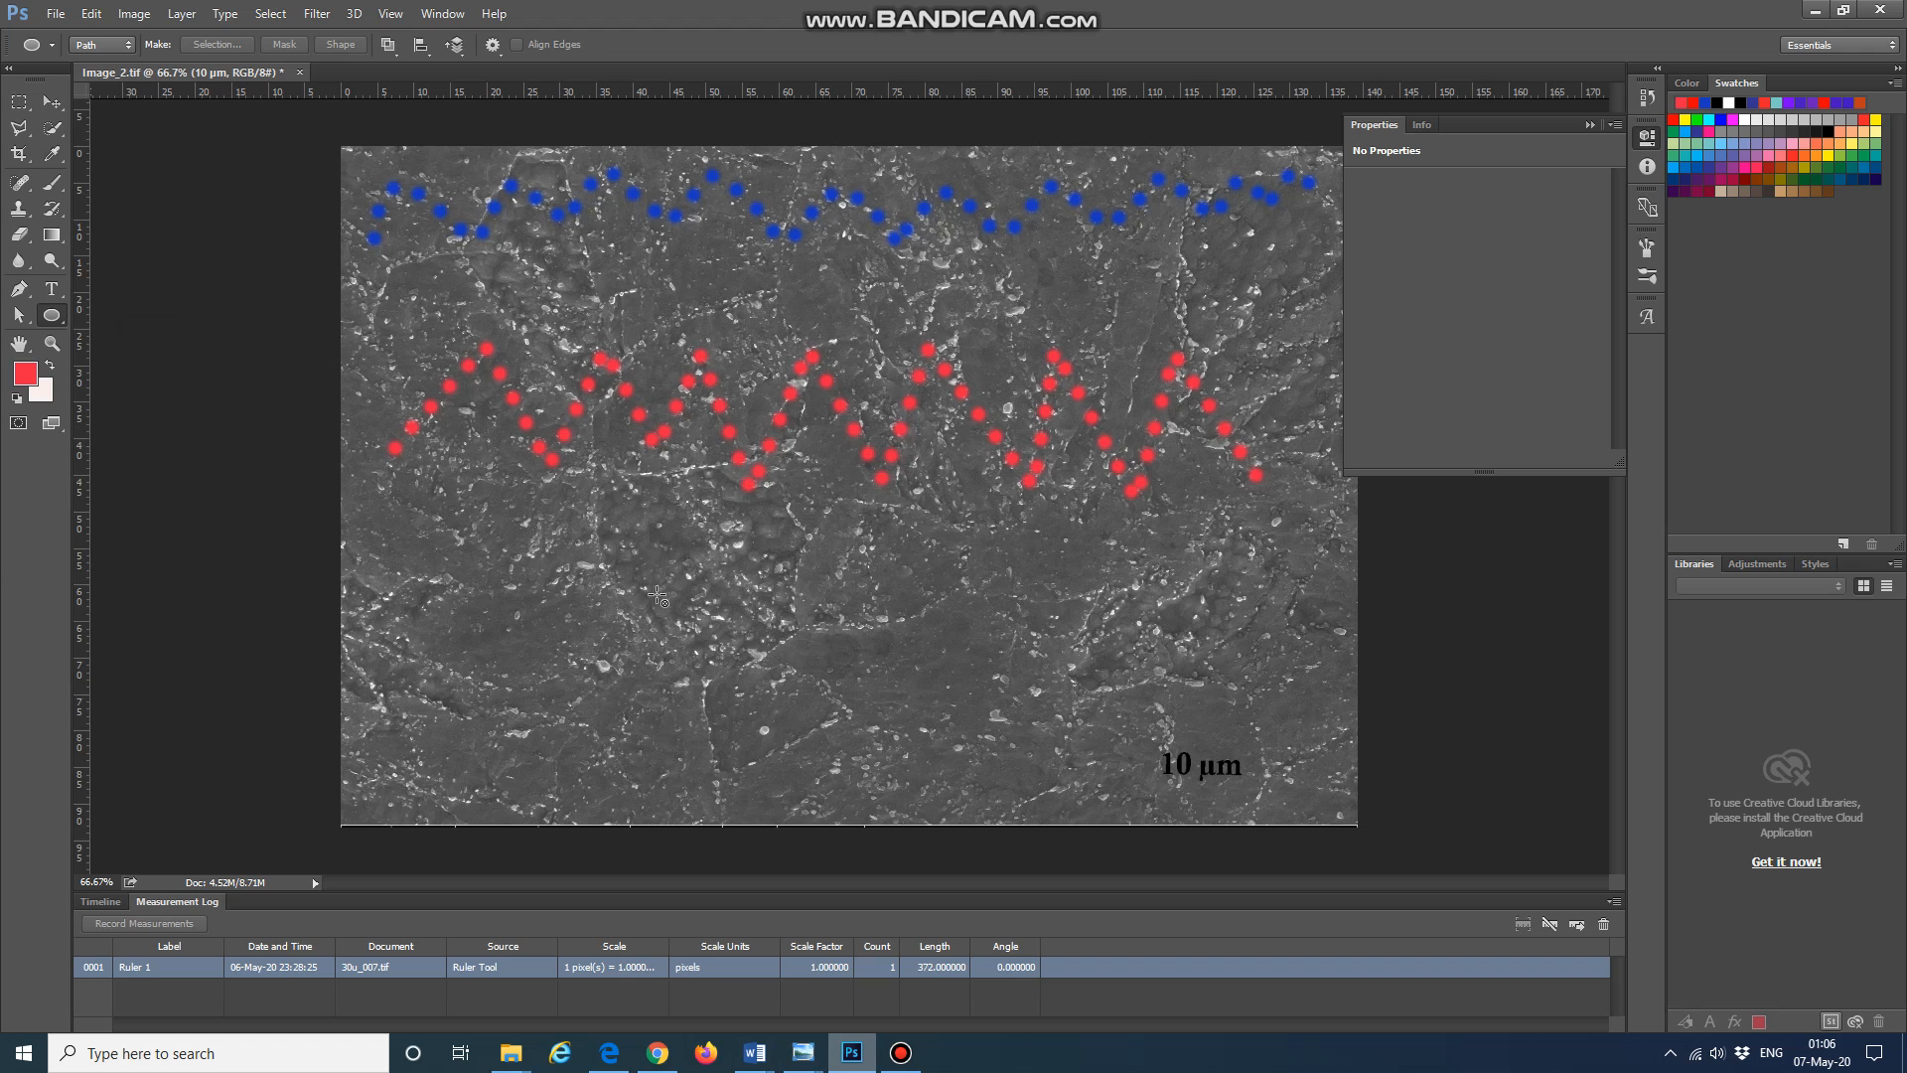
mouse_move(586, 523)
mouse_down()
mouse_move(855, 735)
mouse_move(806, 743)
mouse_up()
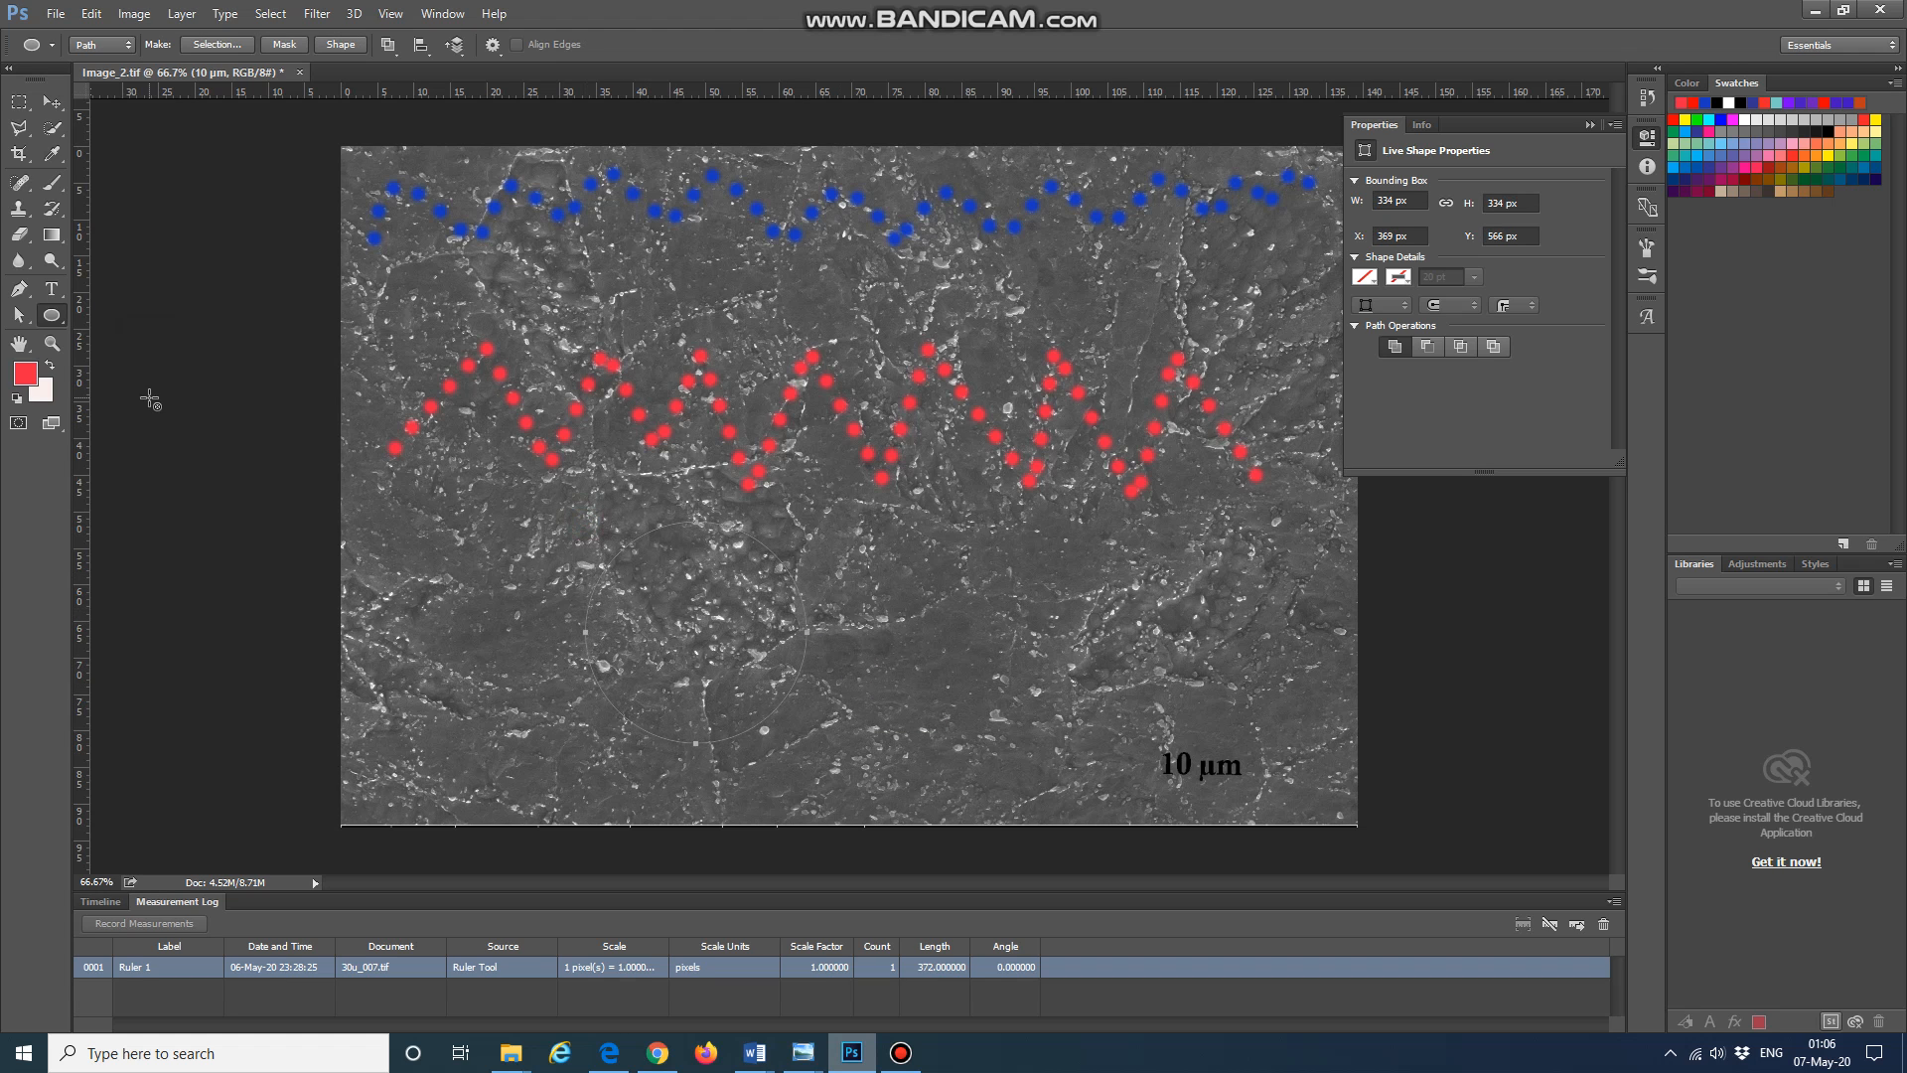
Step: Set the brush hardness to 44% and spacing to 124%
click(53, 183)
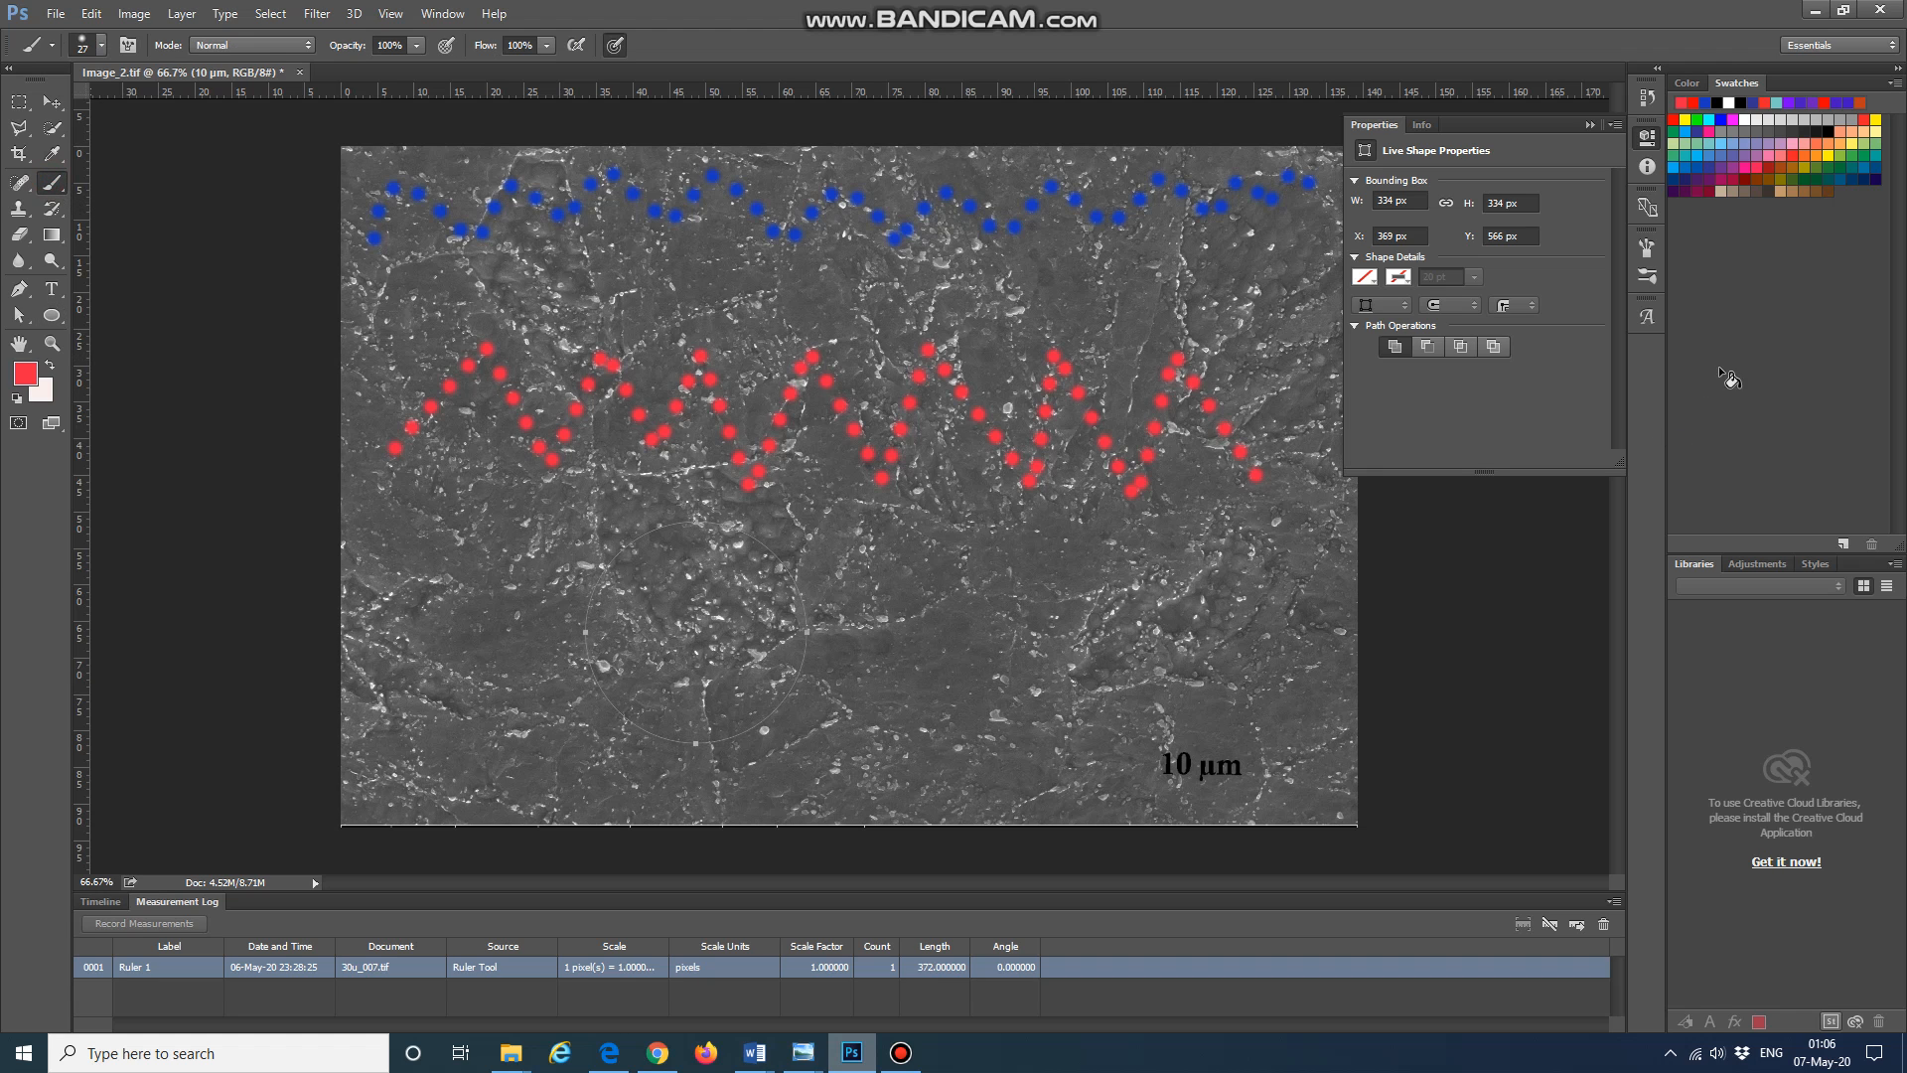
click(1645, 250)
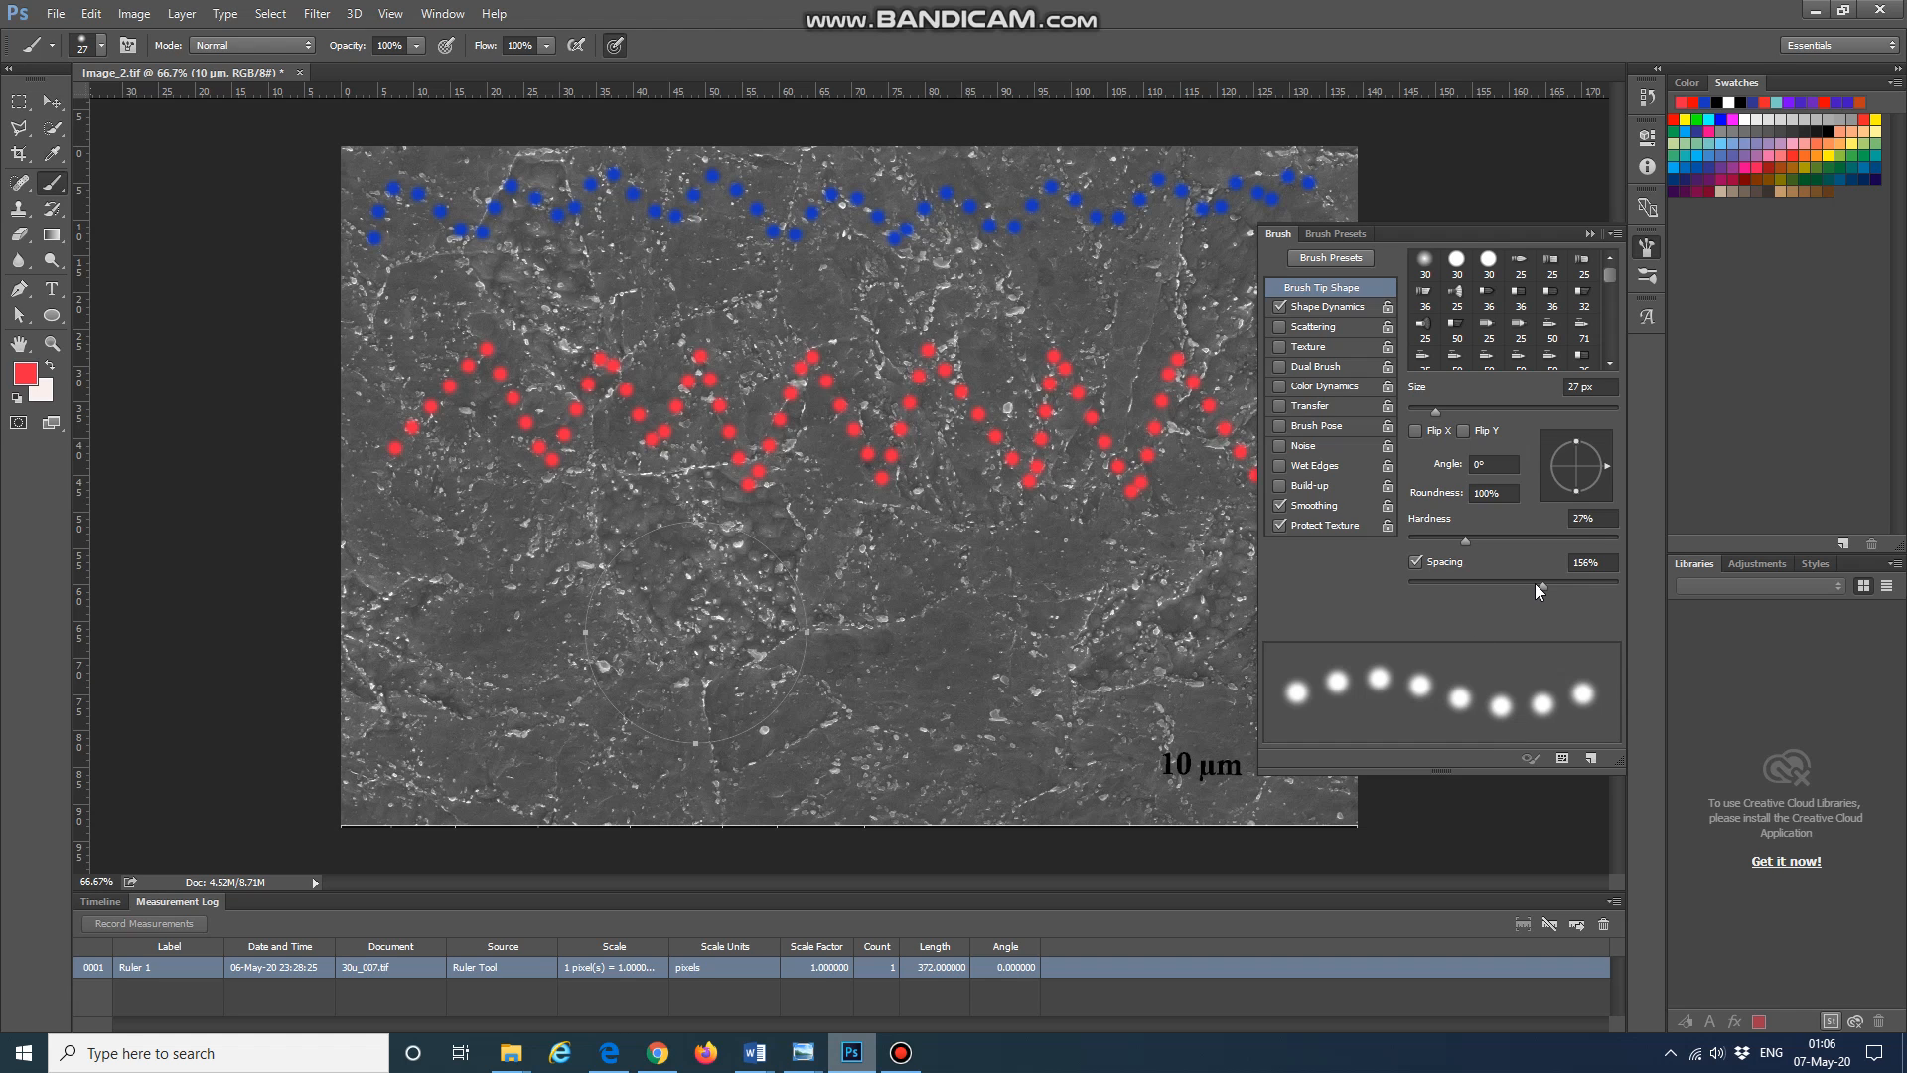
drag(1534, 582, 1490, 541)
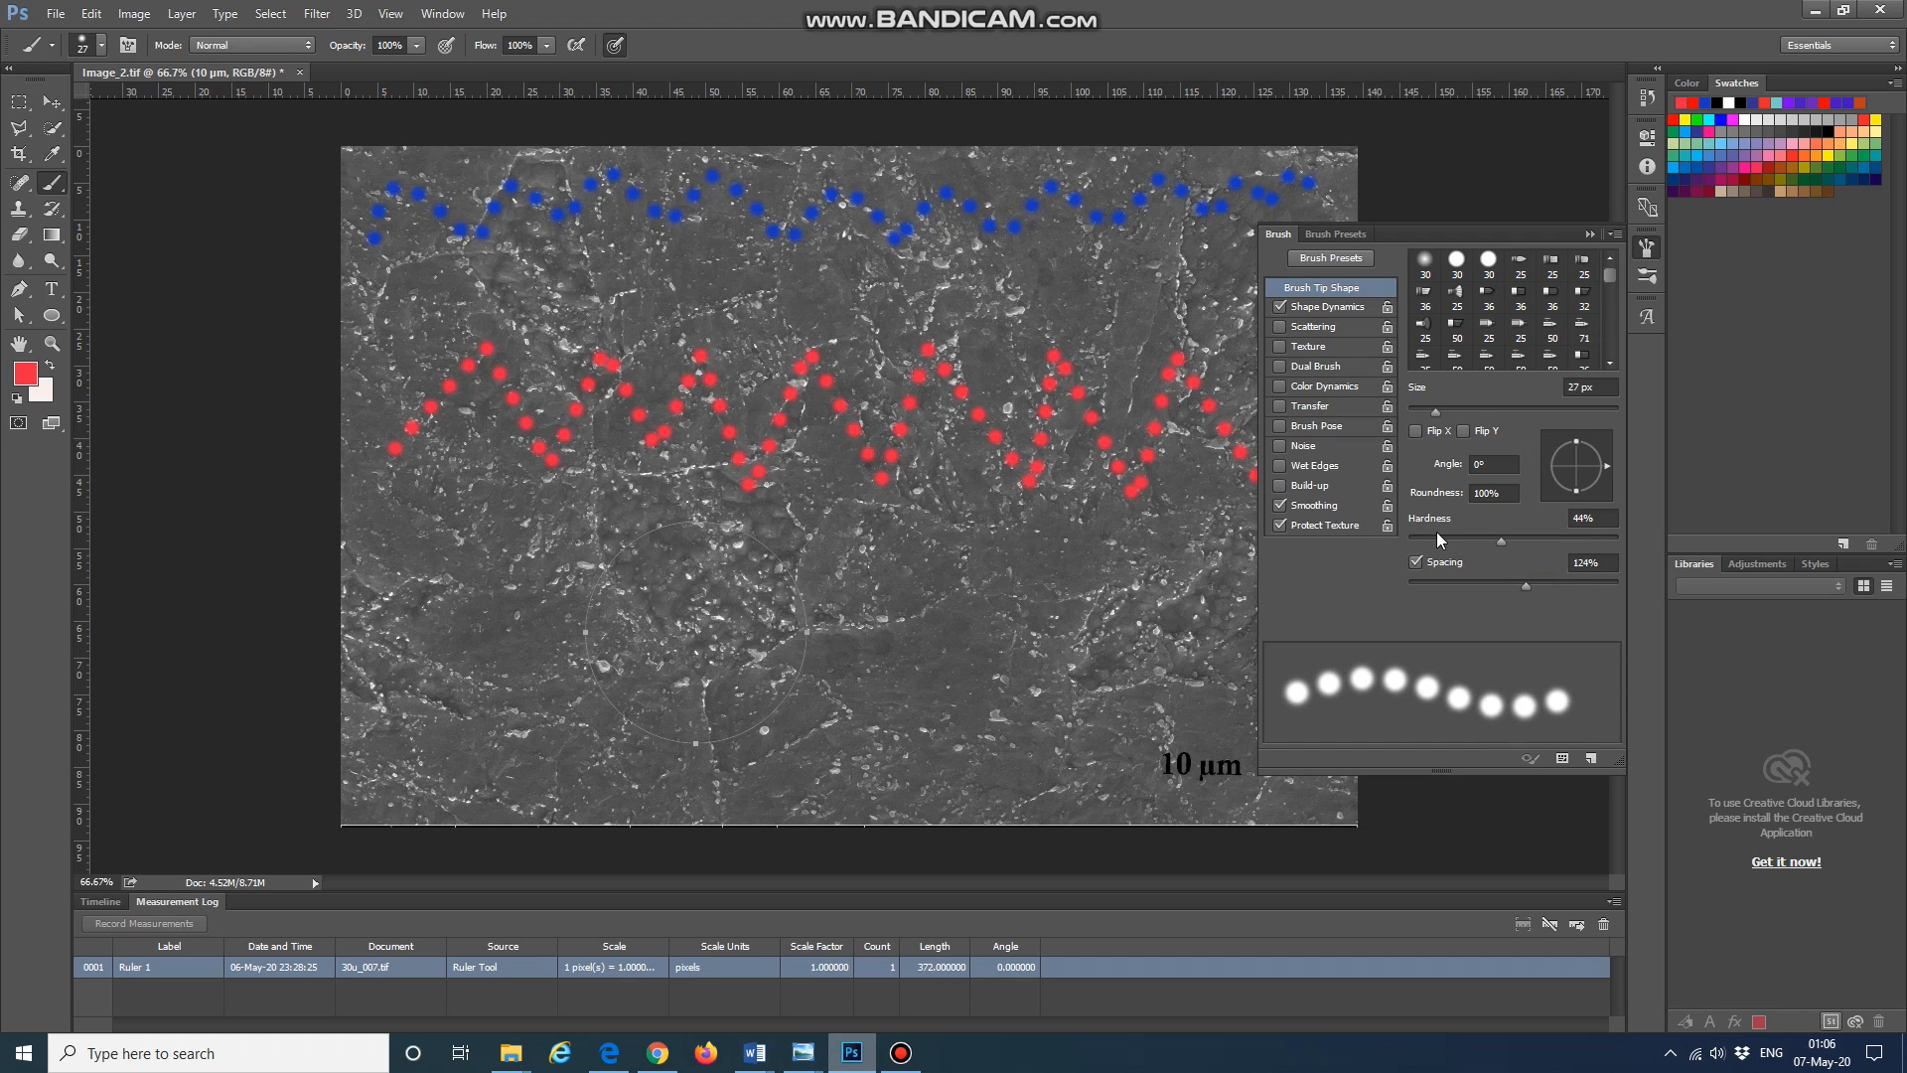
click(1646, 249)
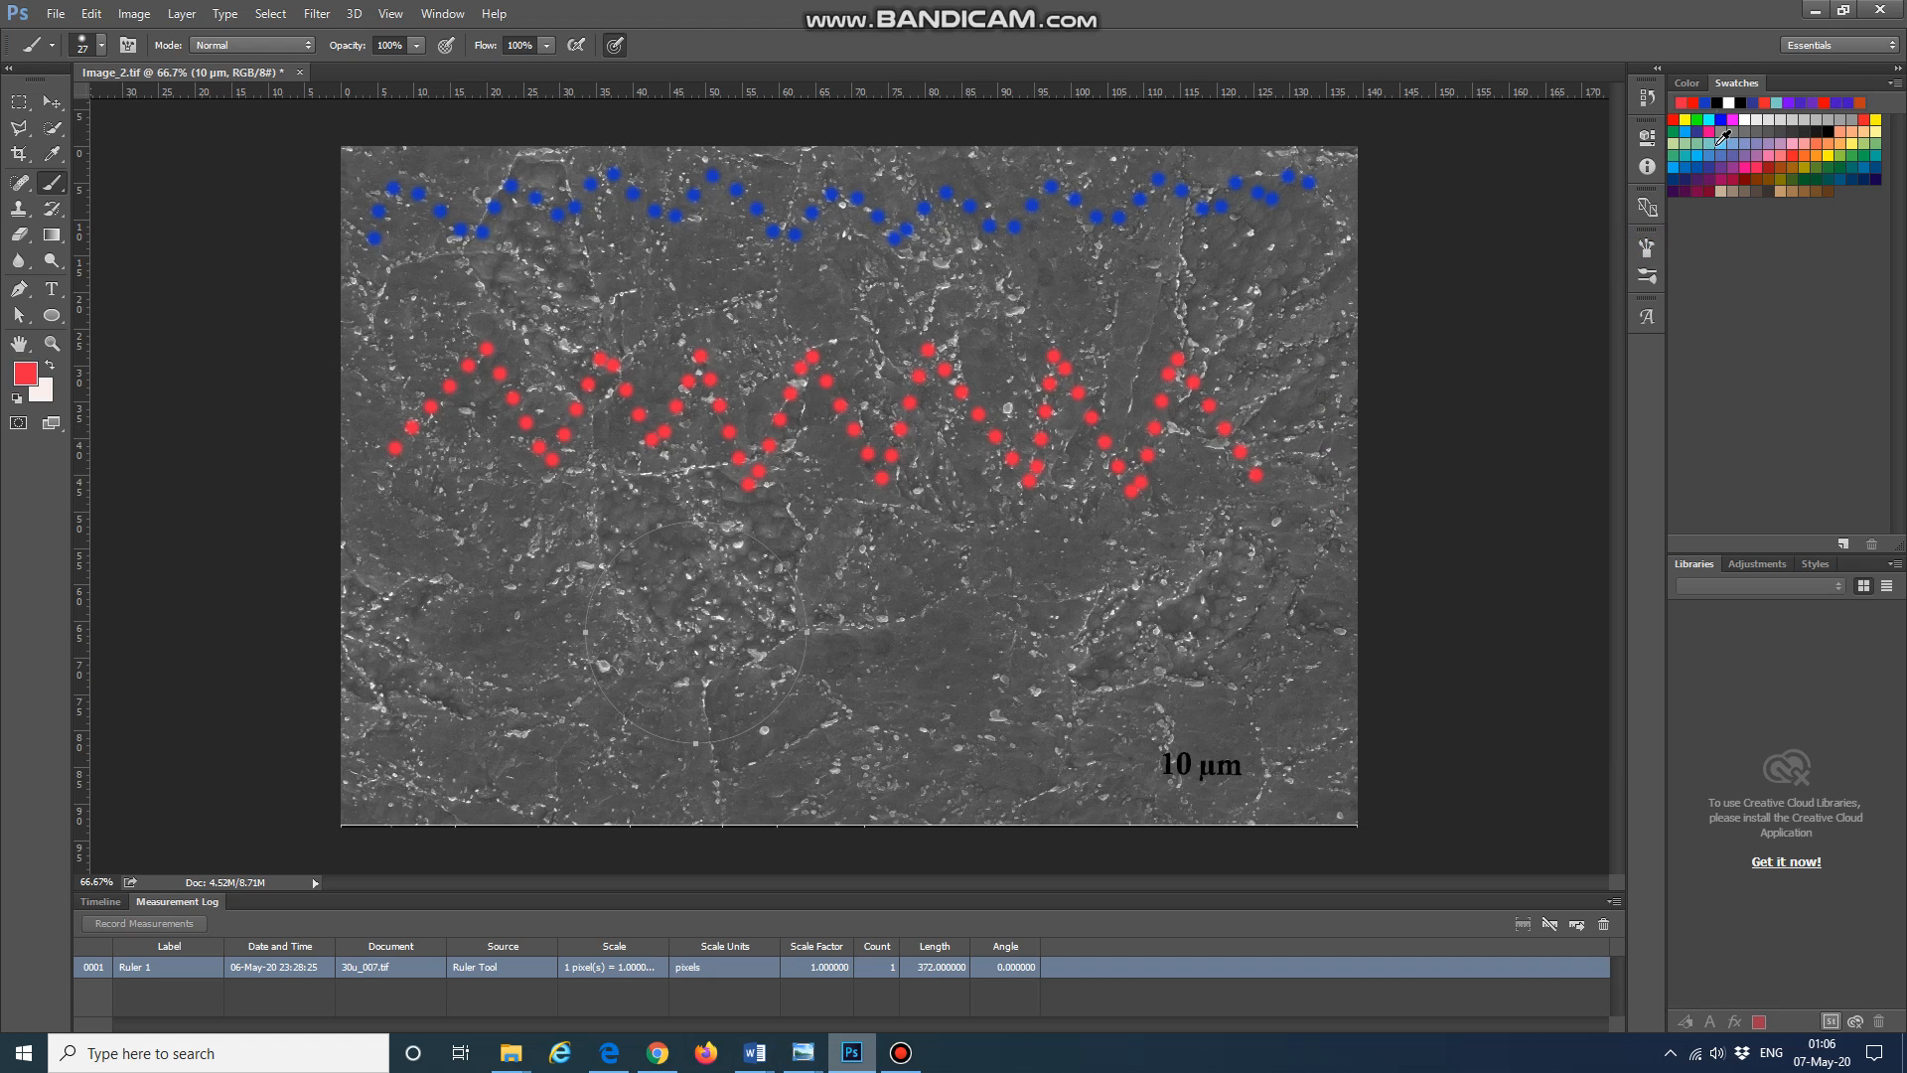
Step: Pick a red swatch and stroke the circle path with the brush using the Direct Selection tool
click(1865, 120)
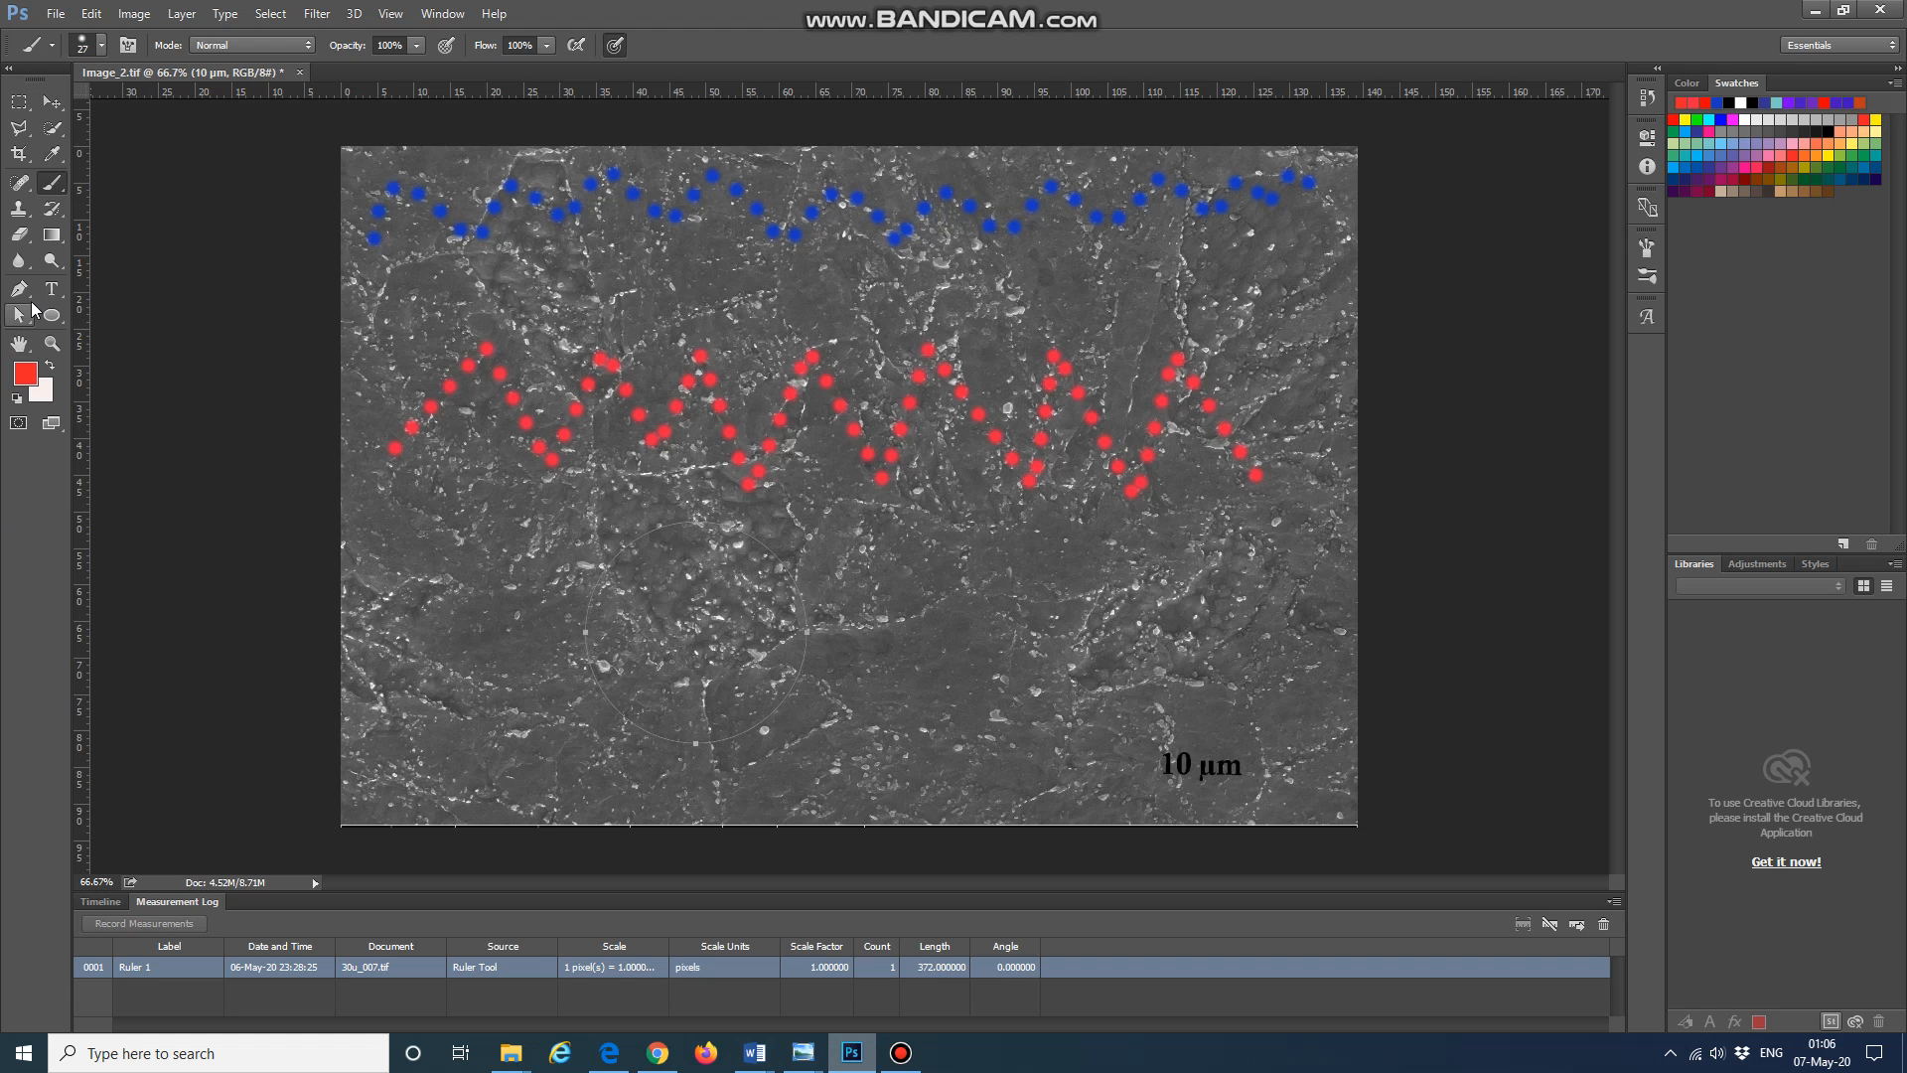
right_click(21, 315)
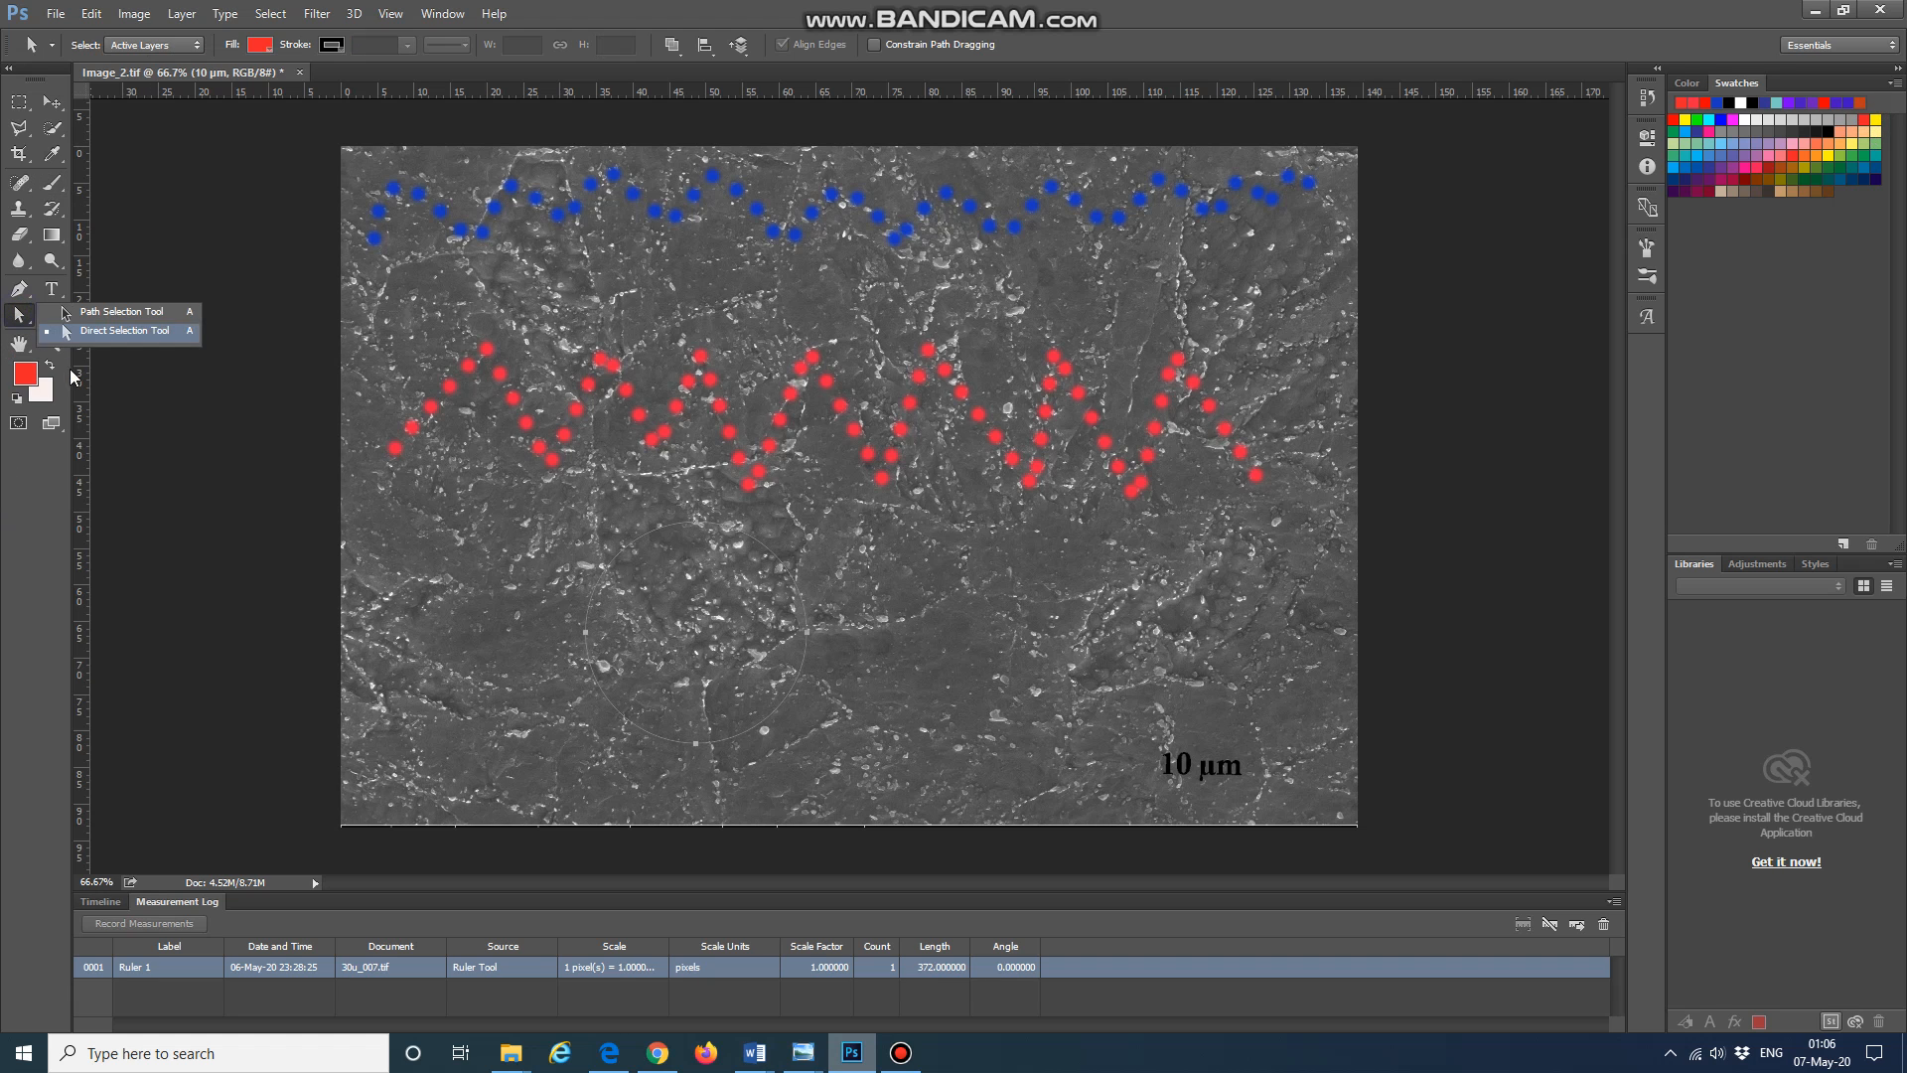
click(113, 334)
right_click(767, 582)
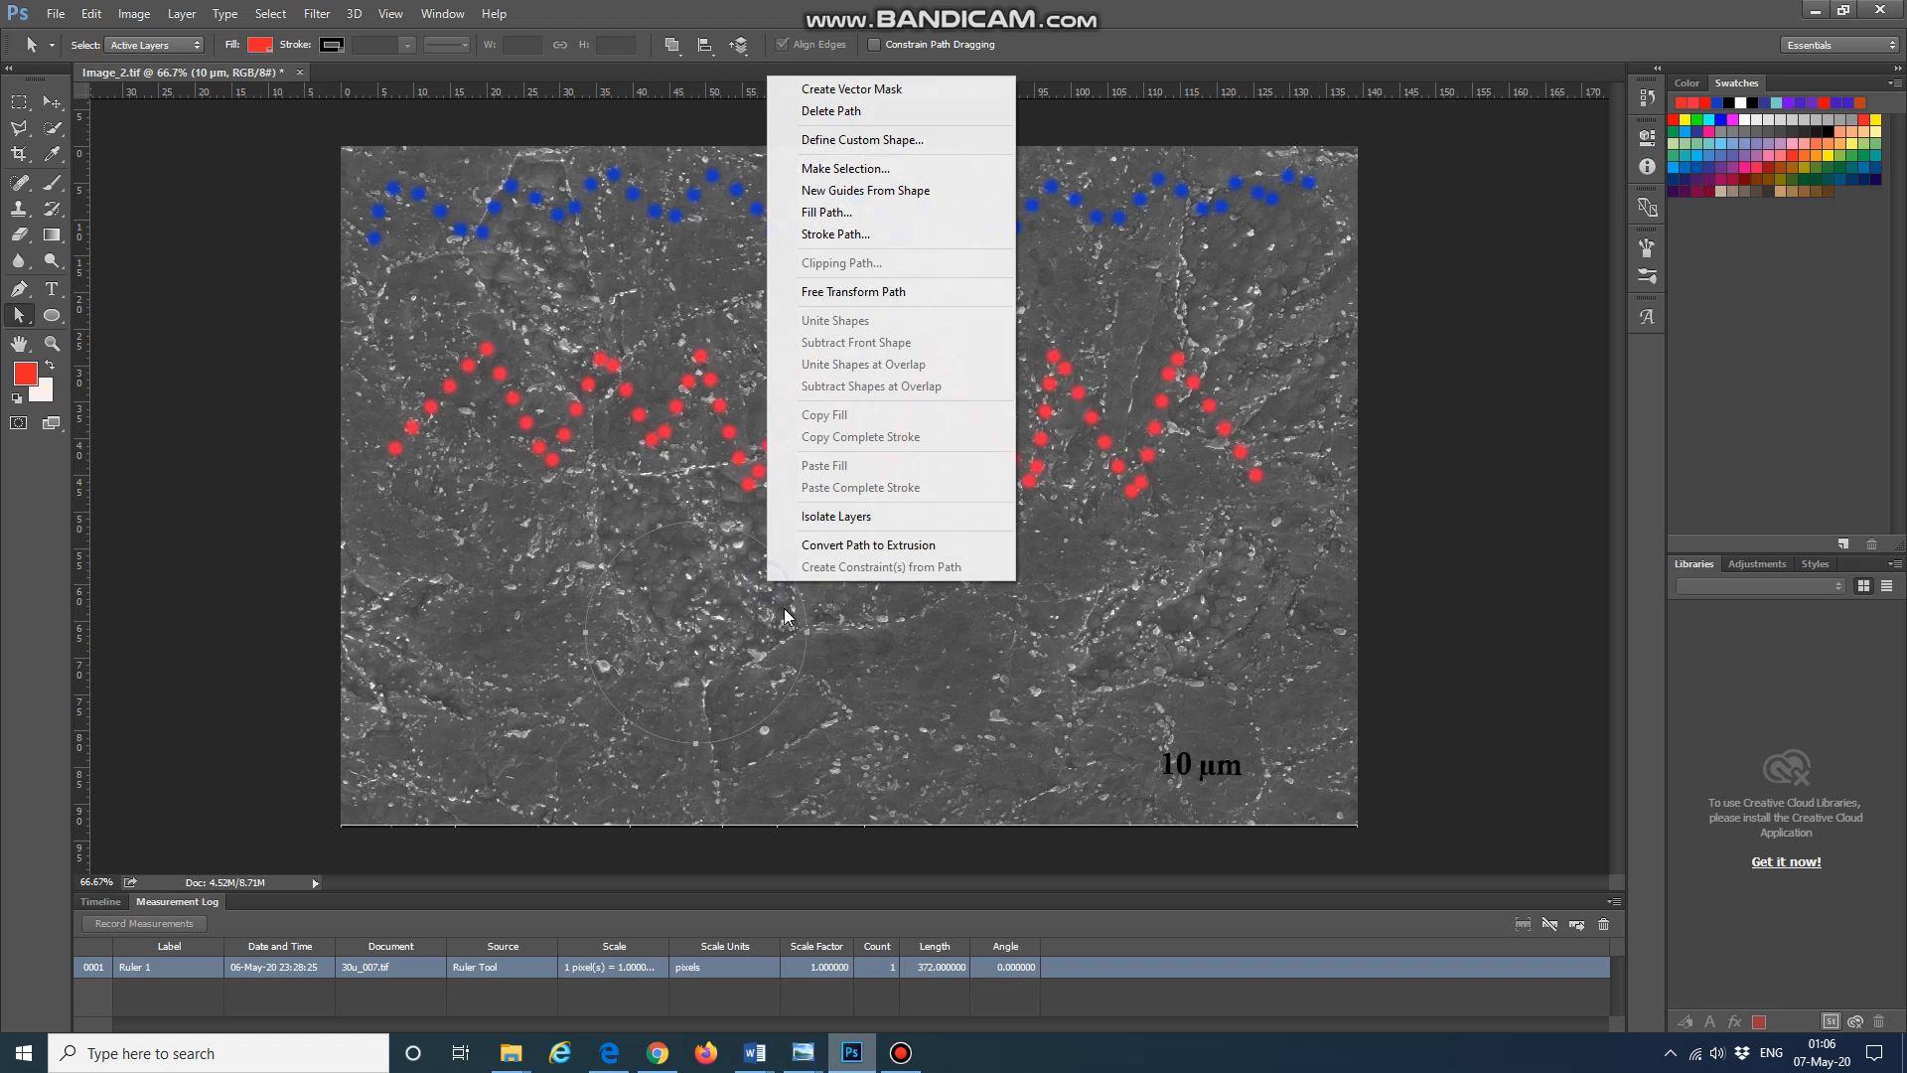
click(835, 234)
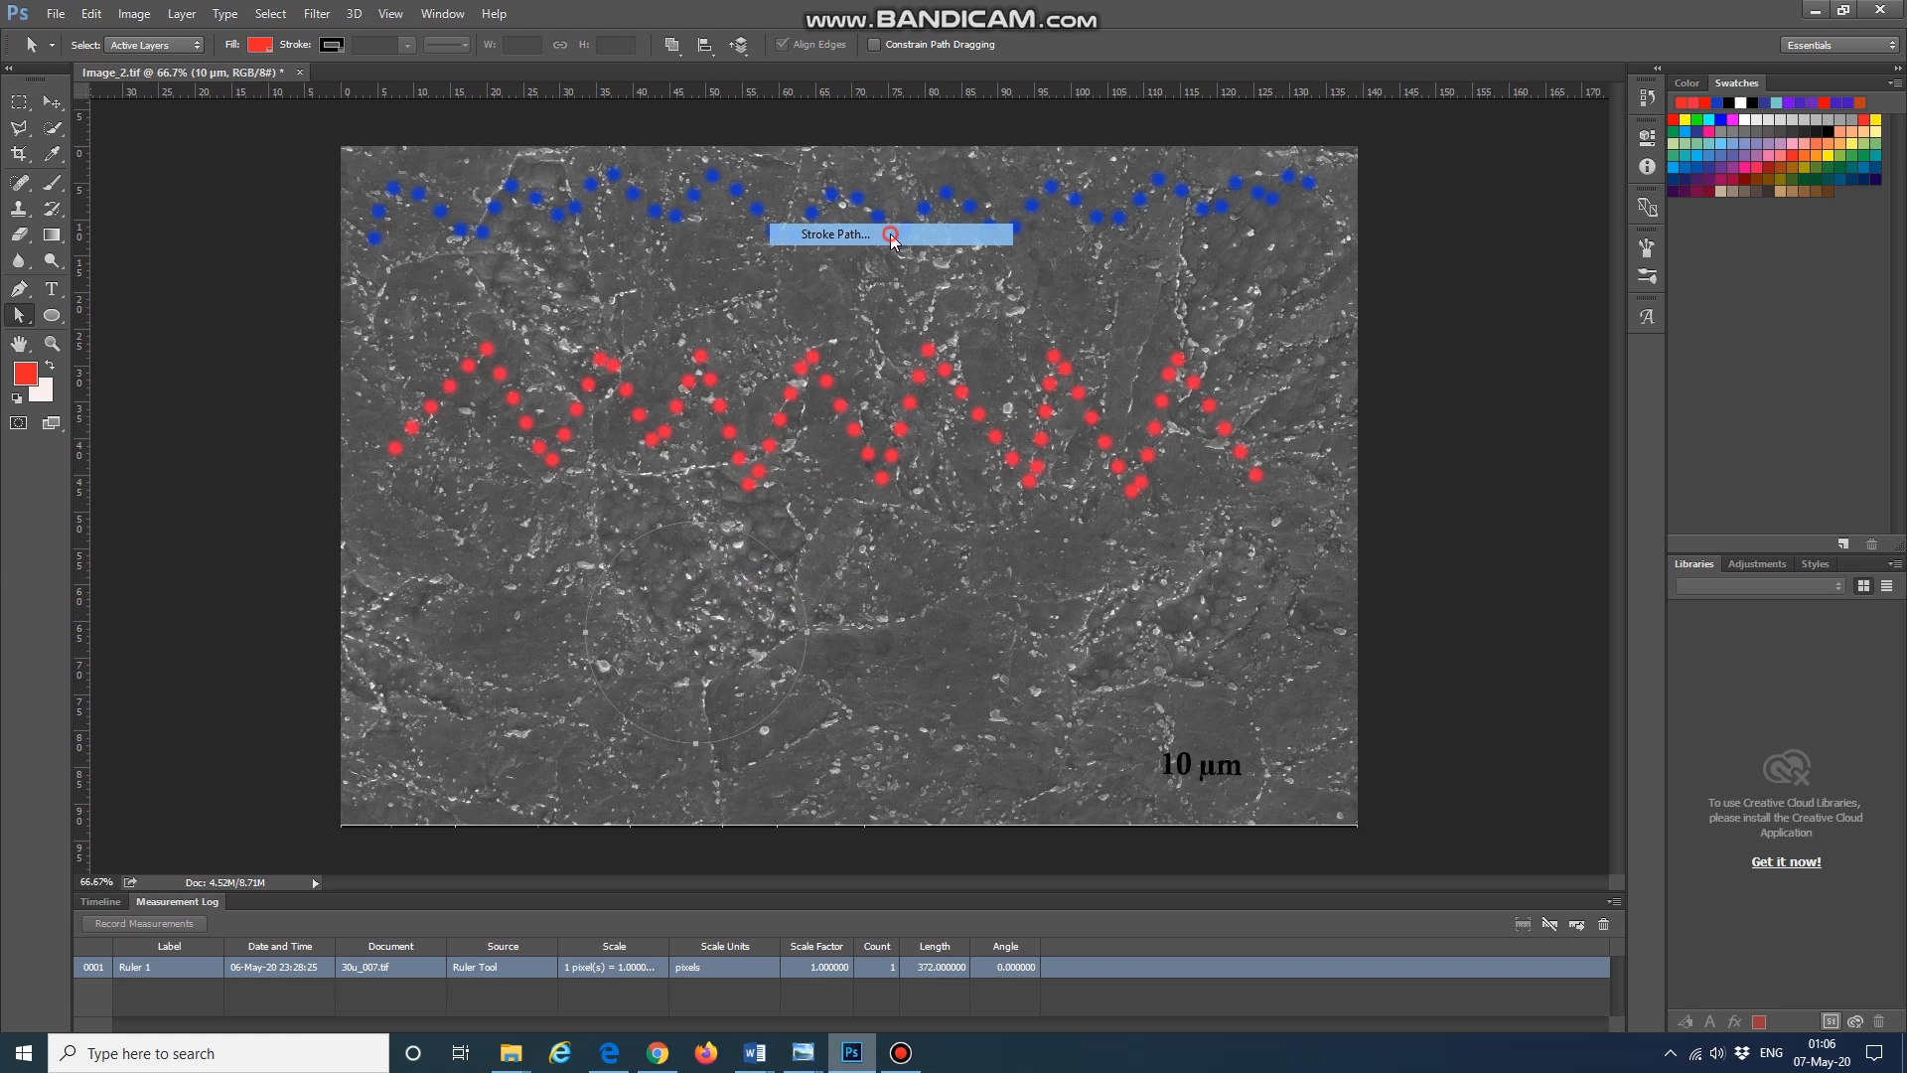
click(1088, 354)
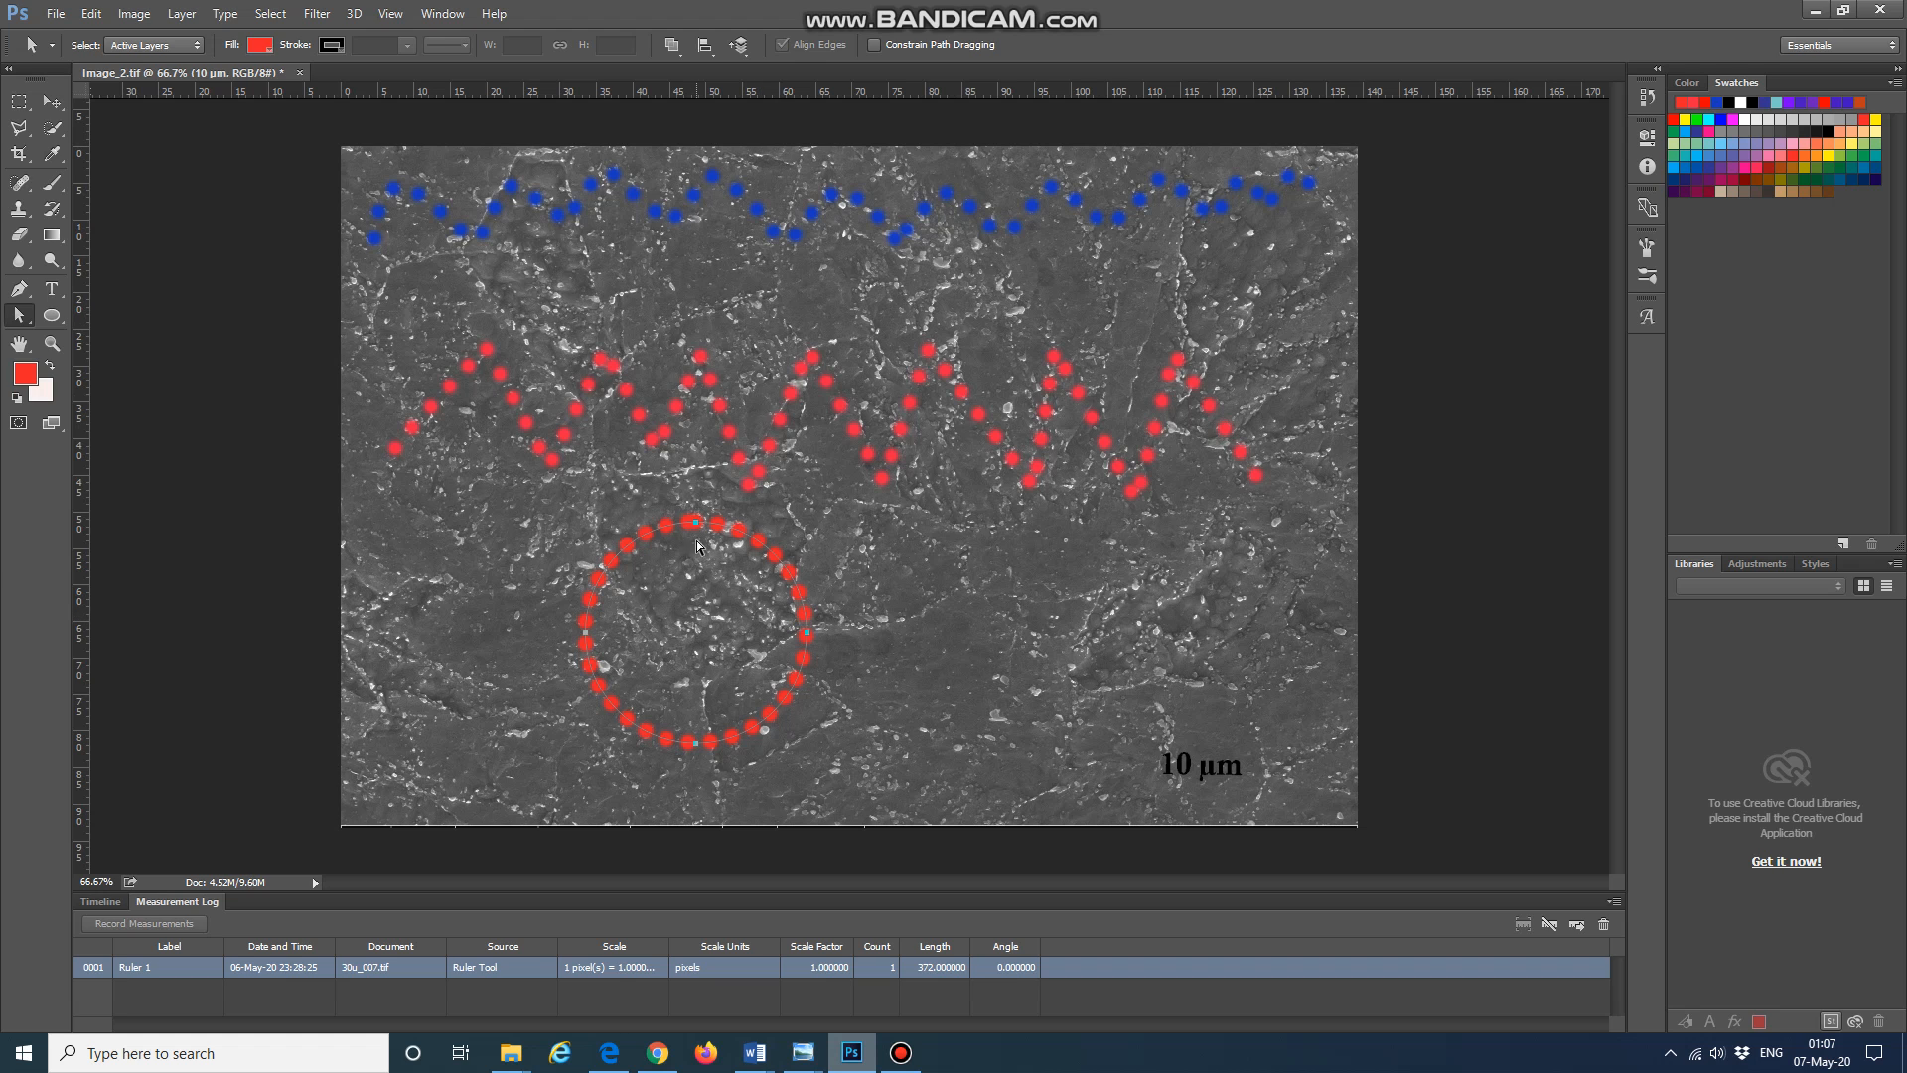
Step: Delete the circle path and switch the Ellipse tool to Shape mode
right_click(753, 558)
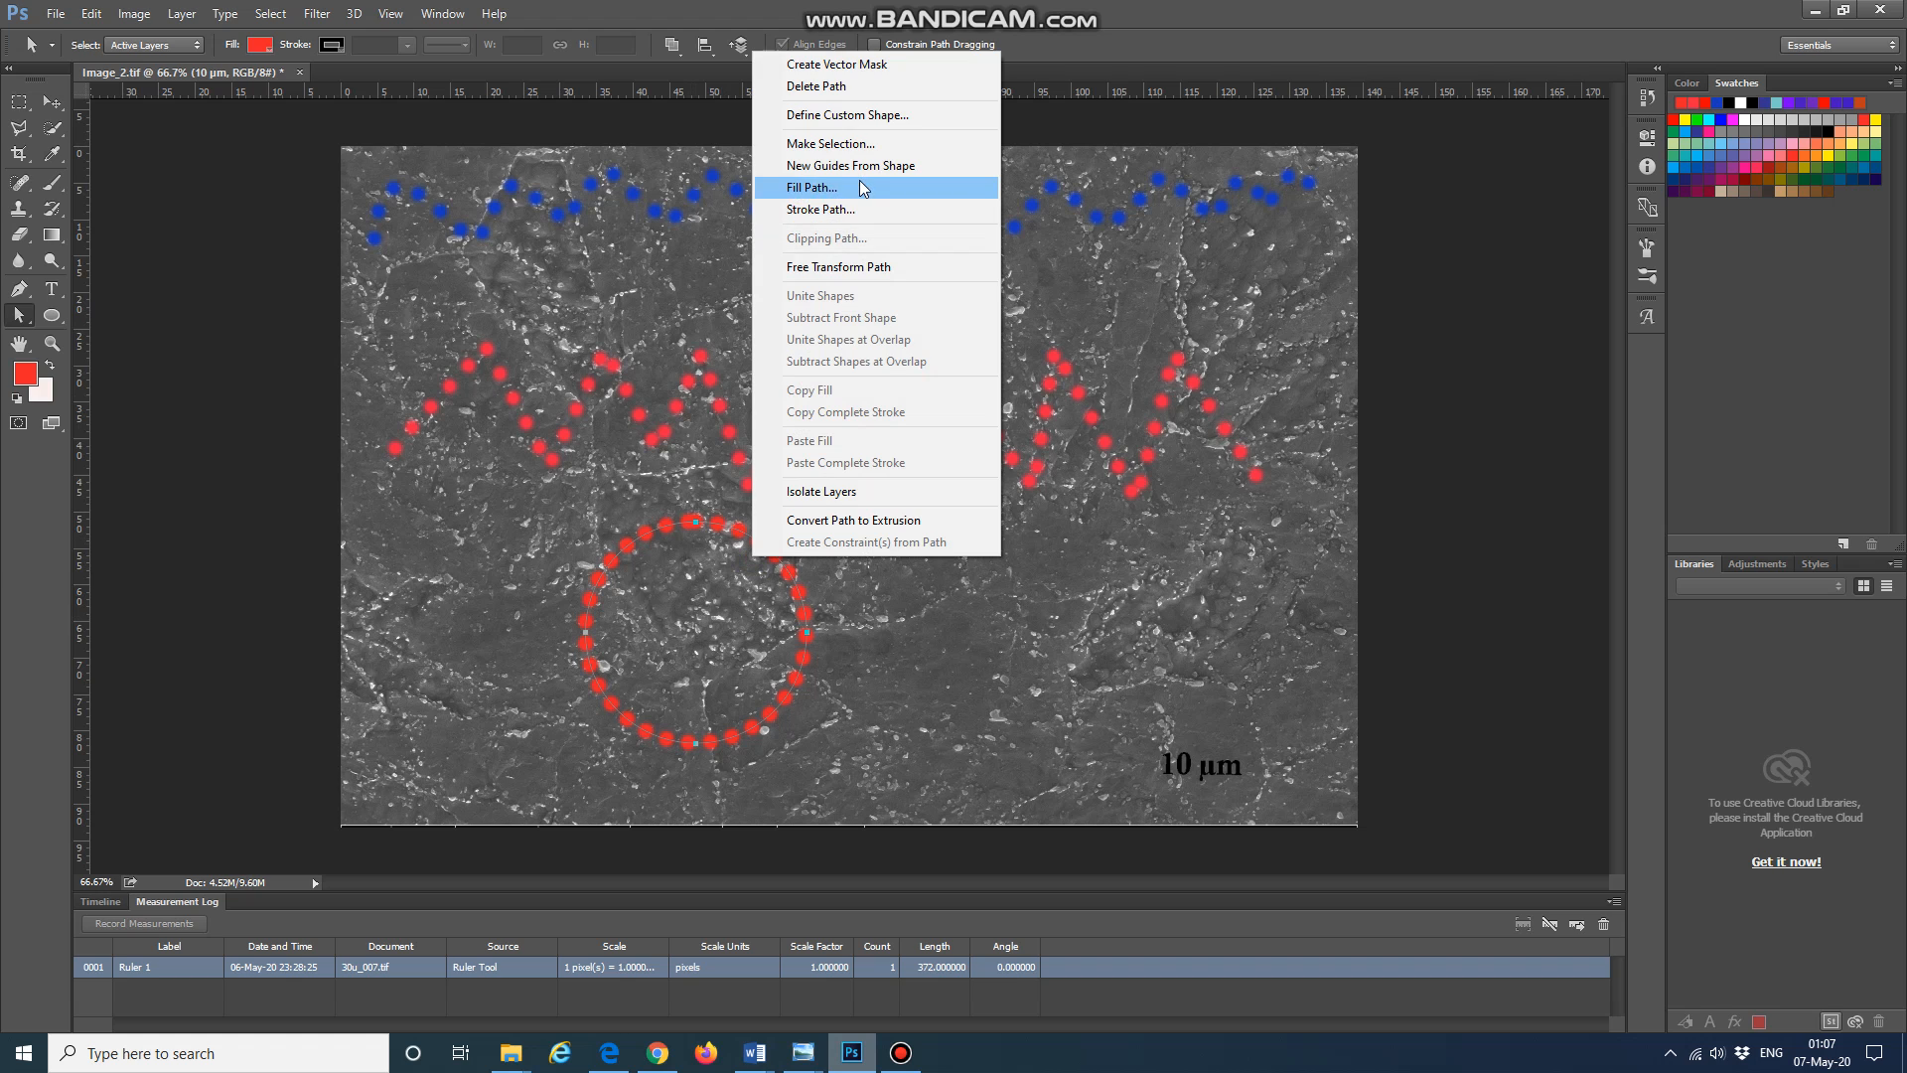
click(816, 87)
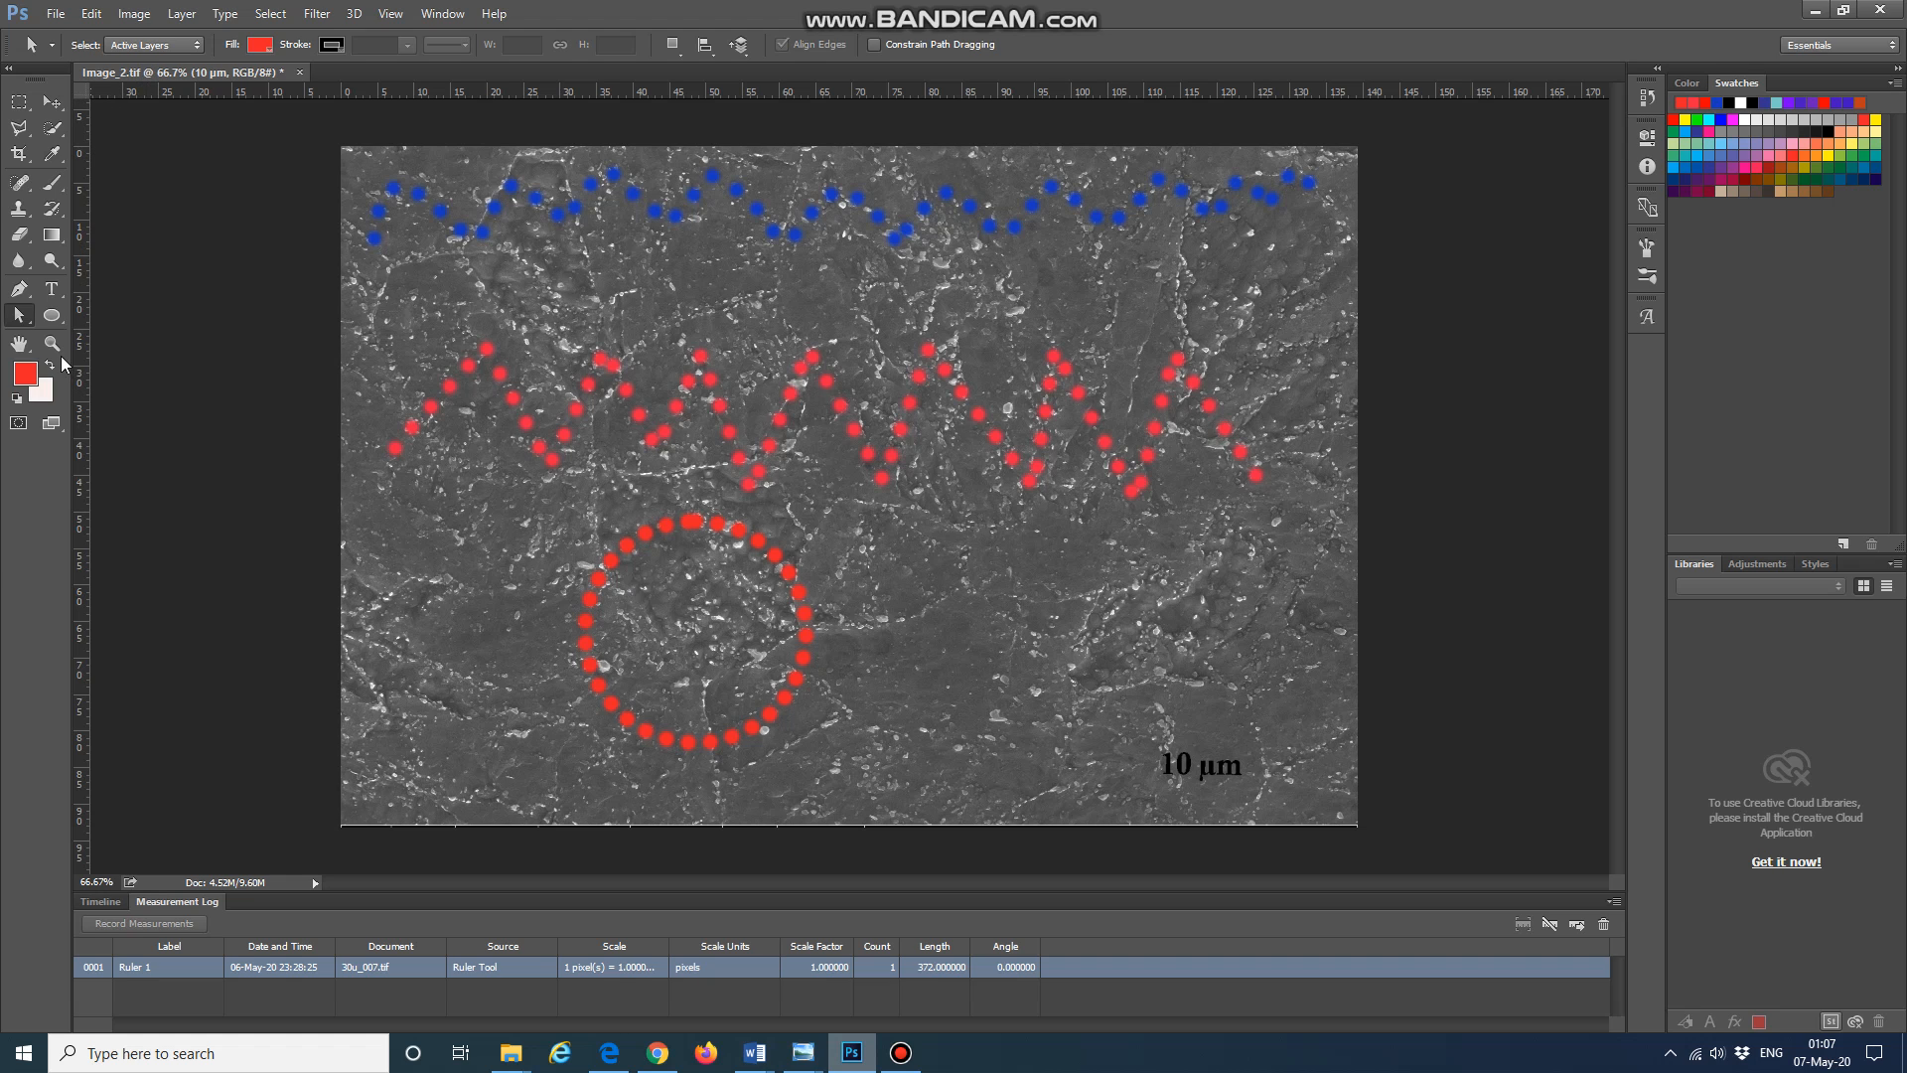
click(52, 101)
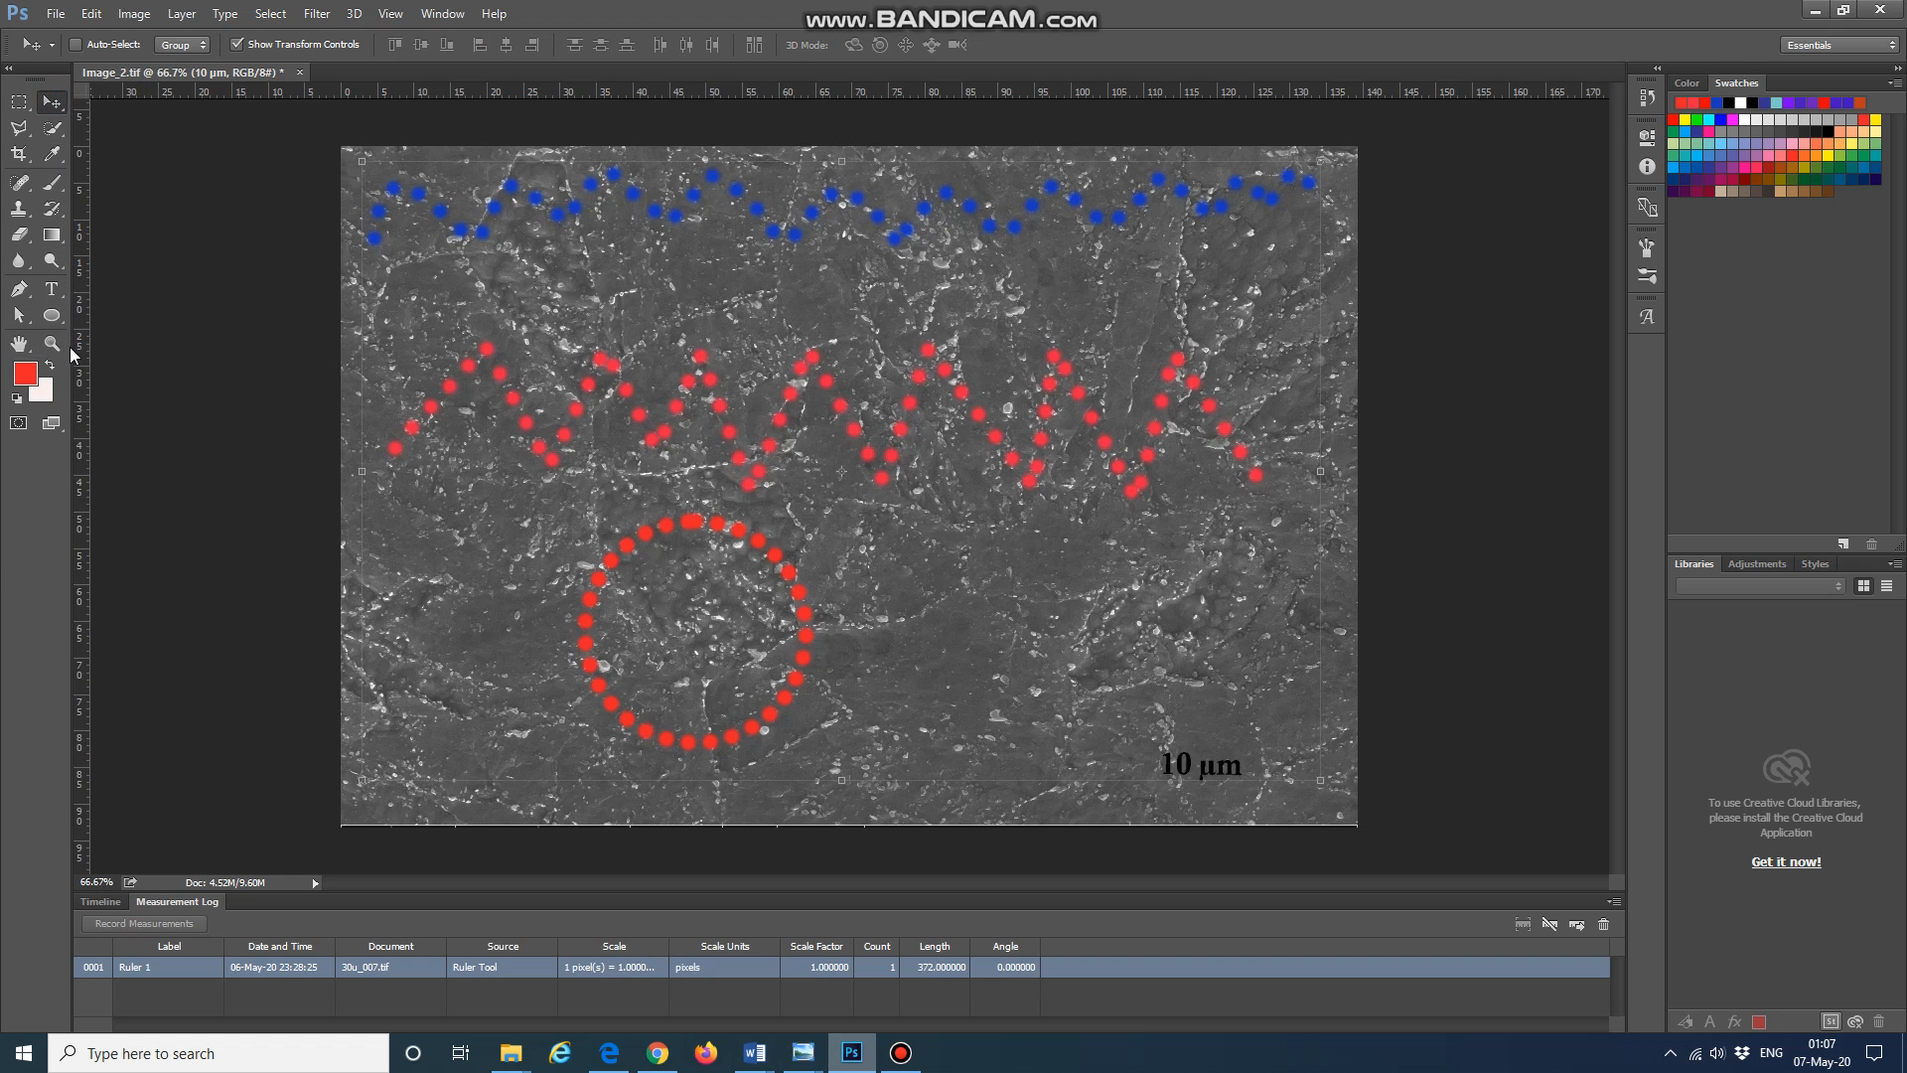
click(51, 313)
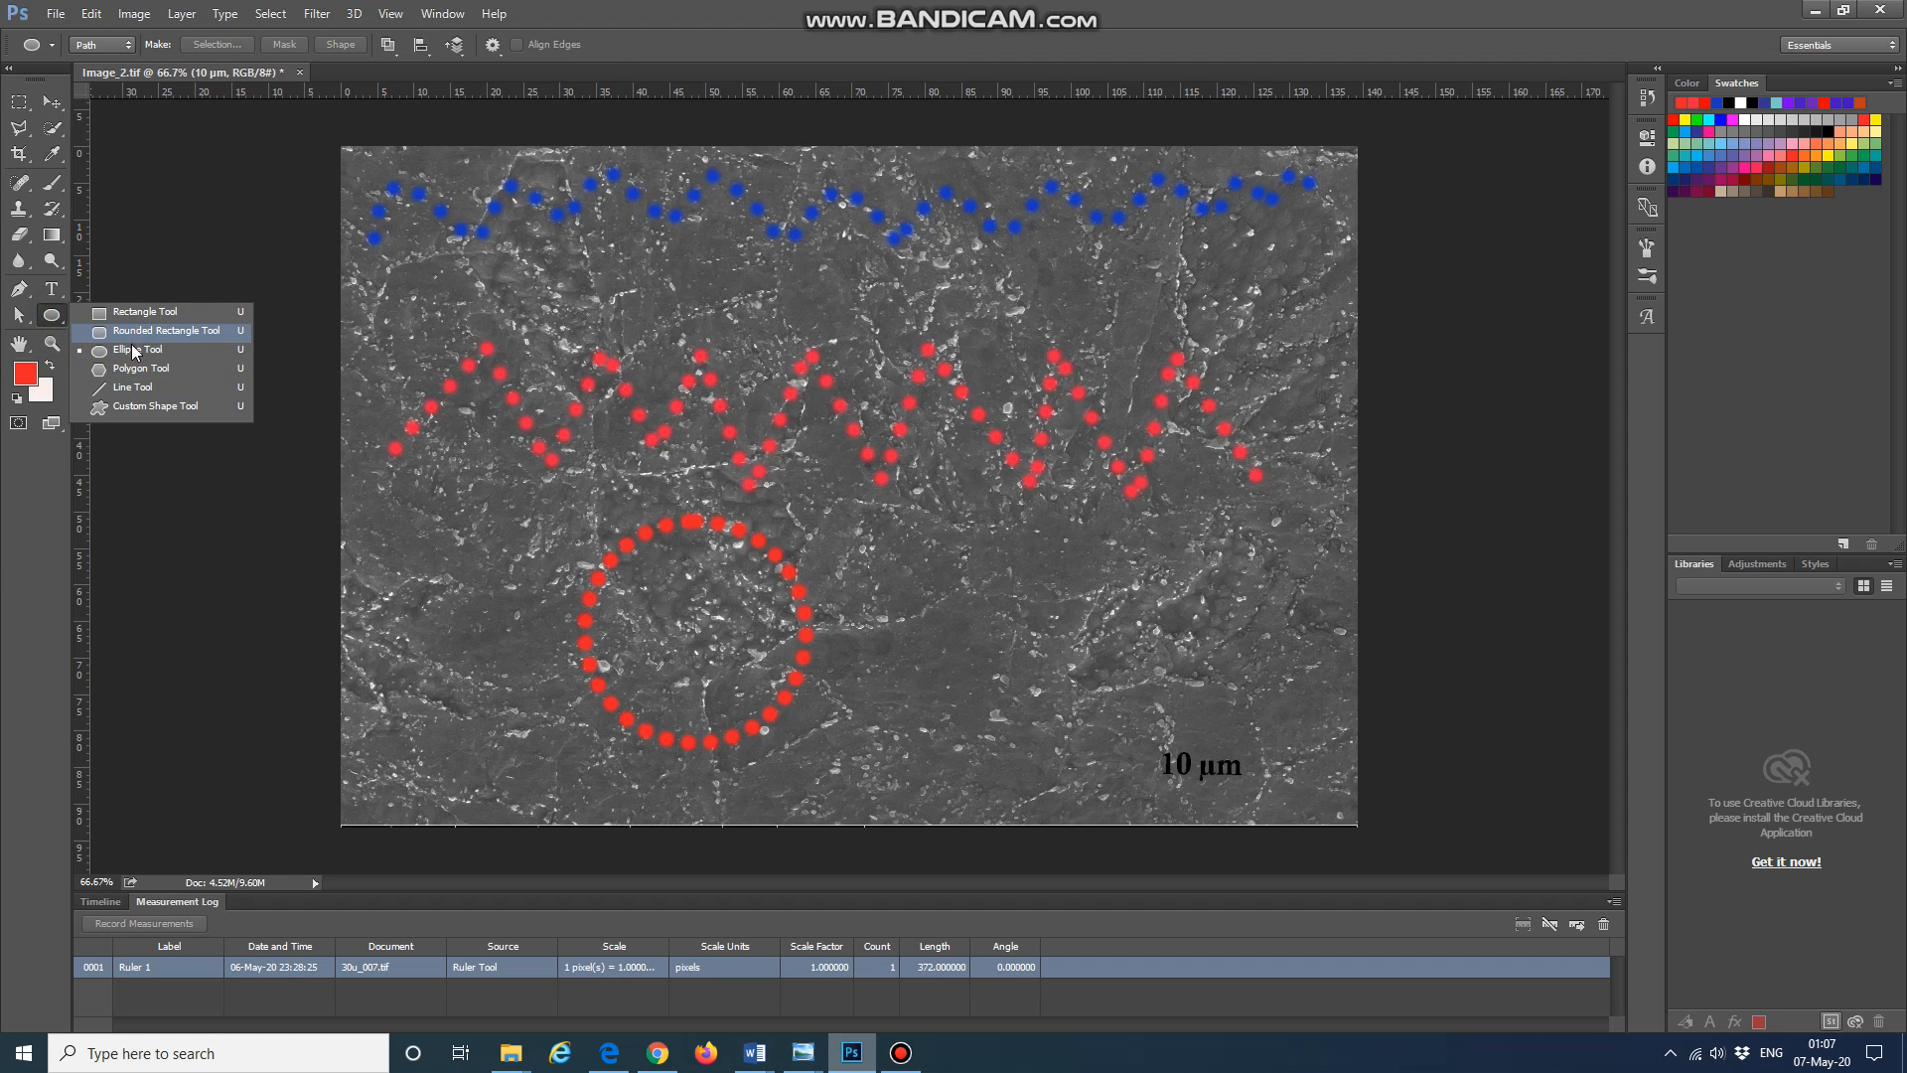
click(127, 354)
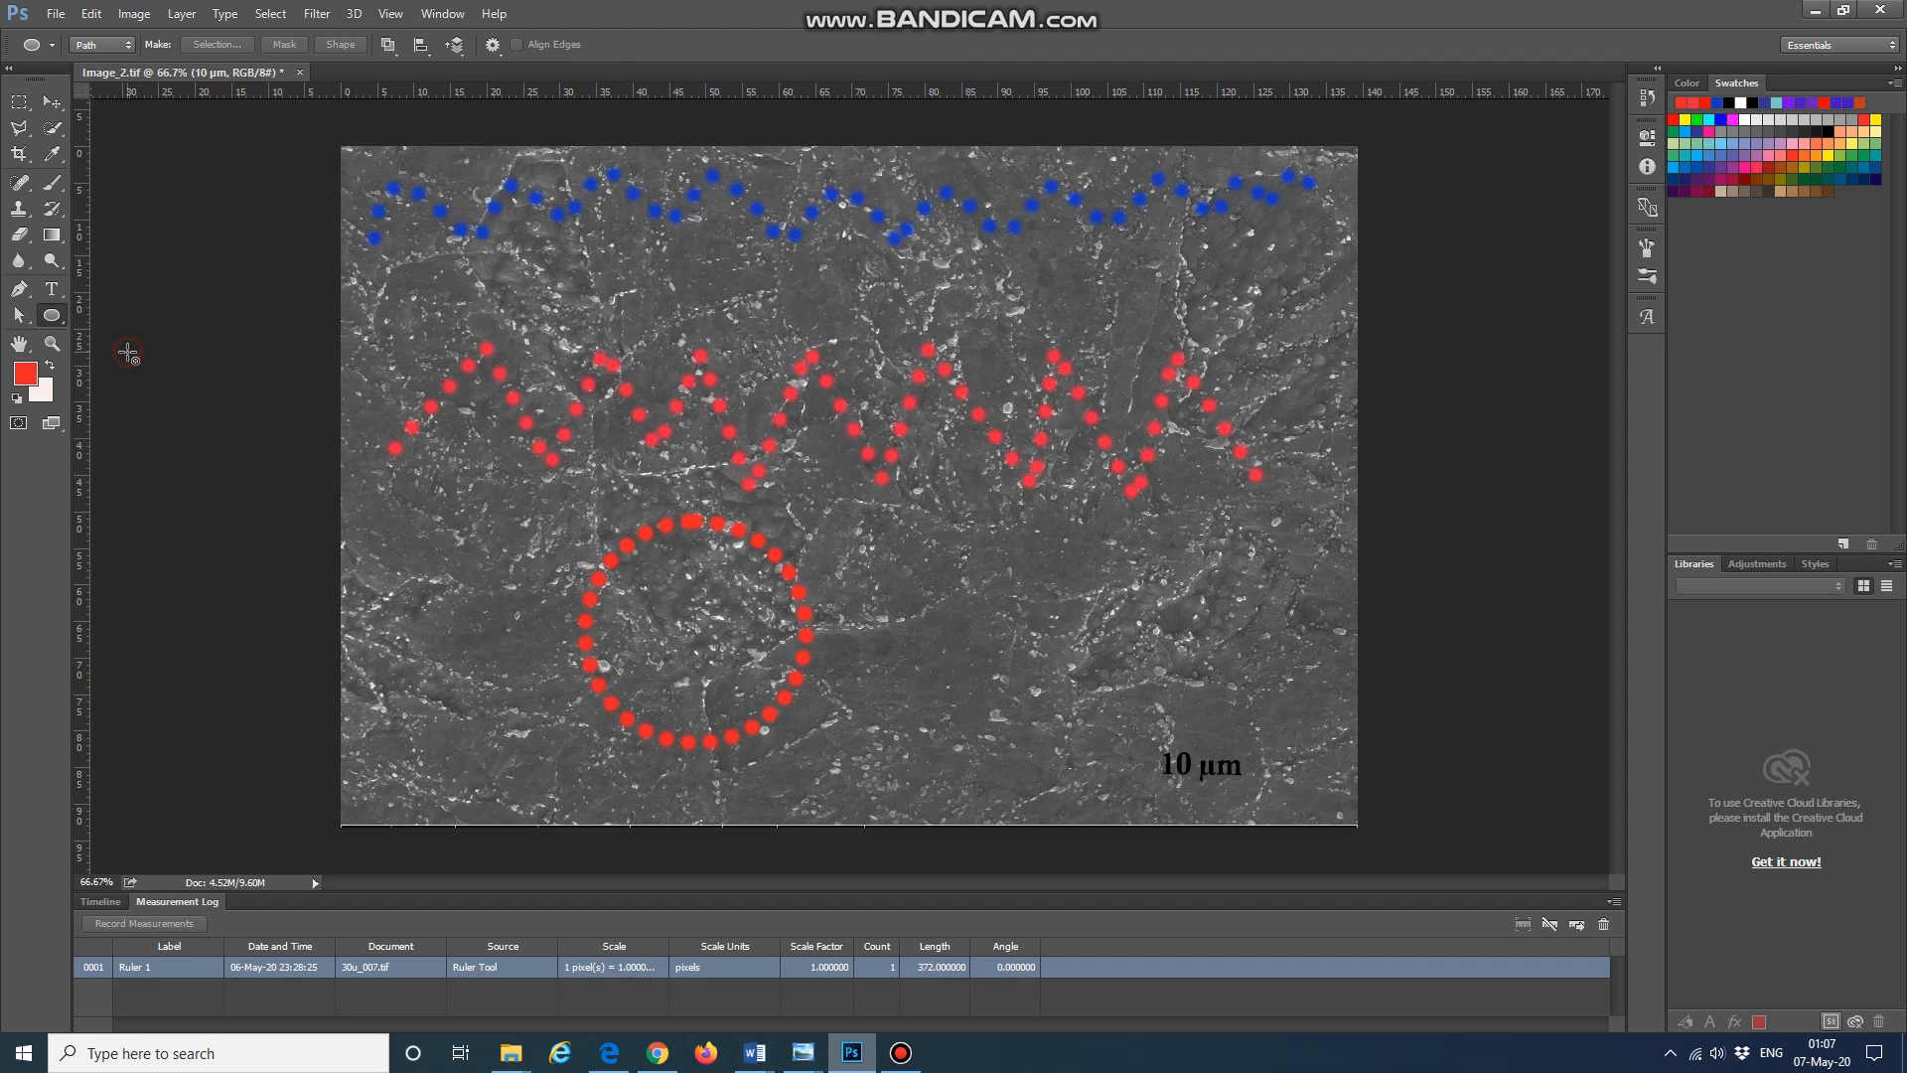
click(103, 46)
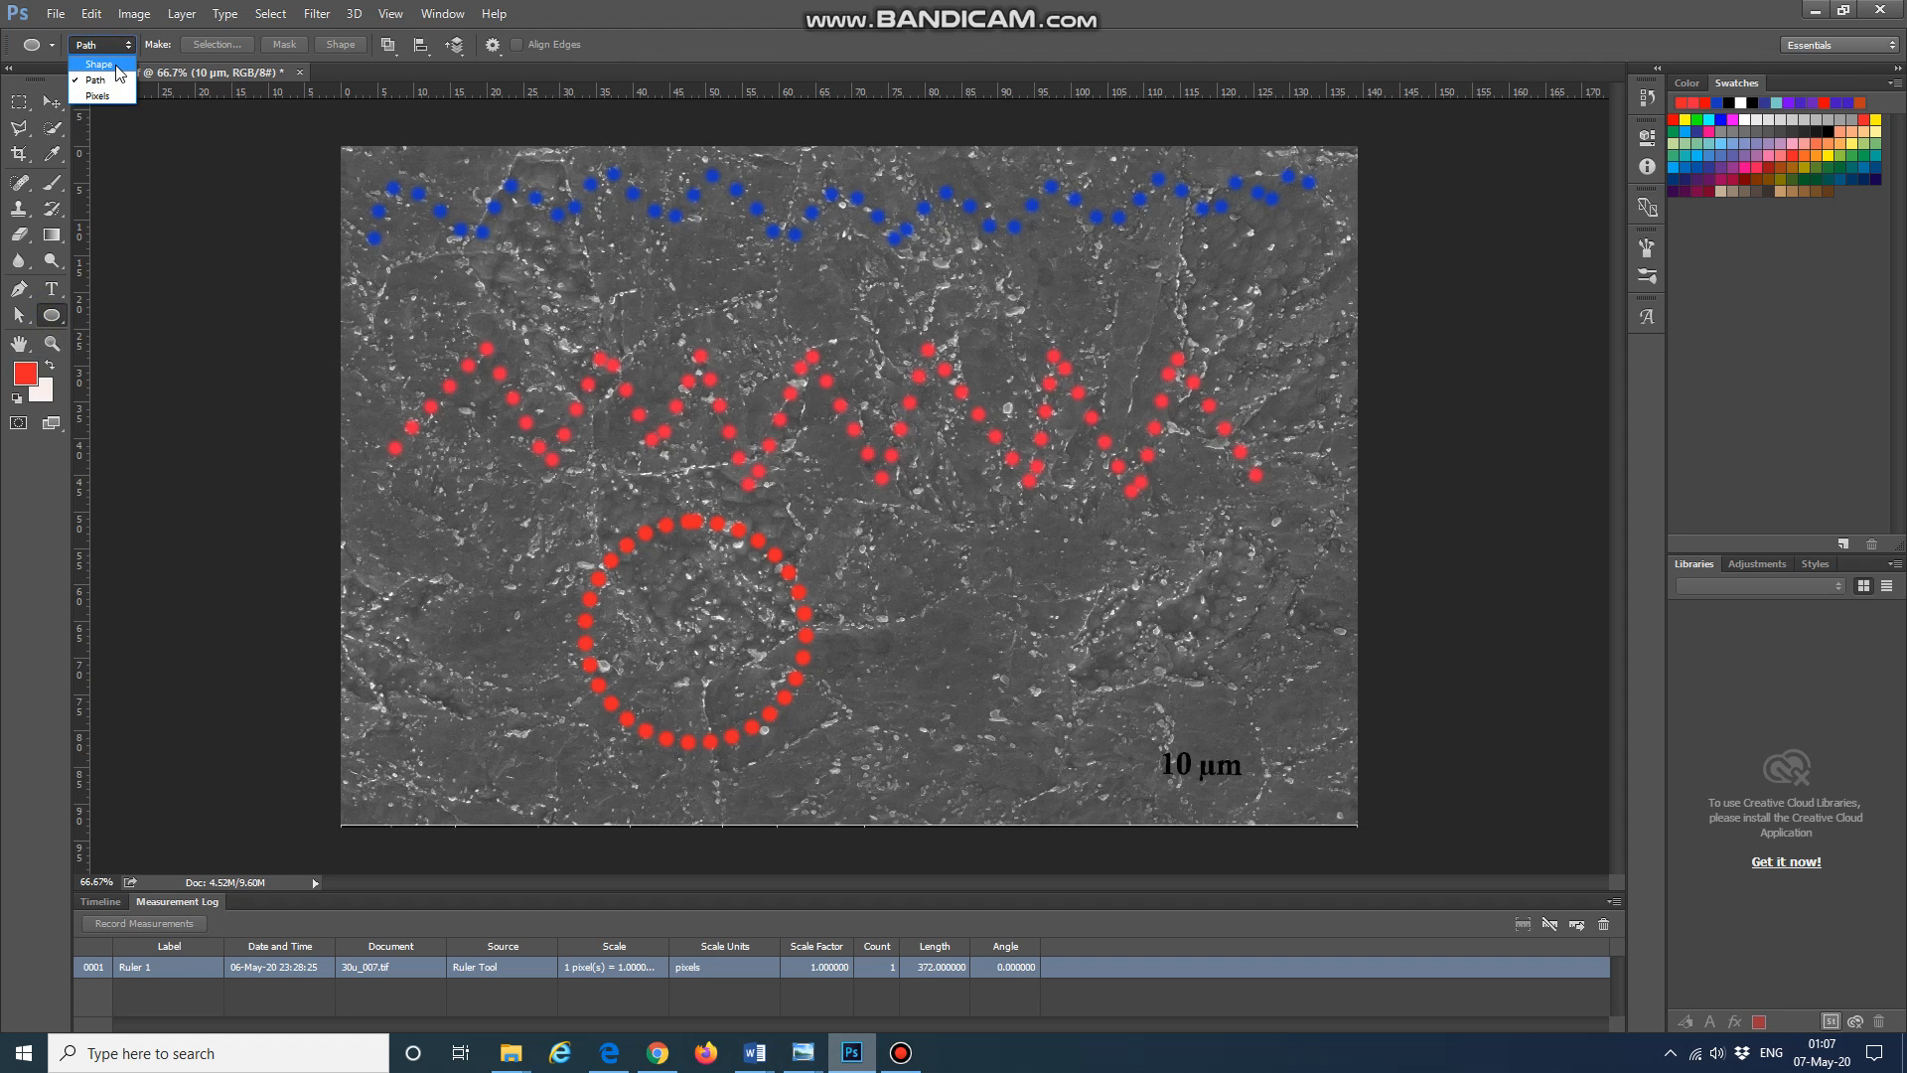
click(99, 64)
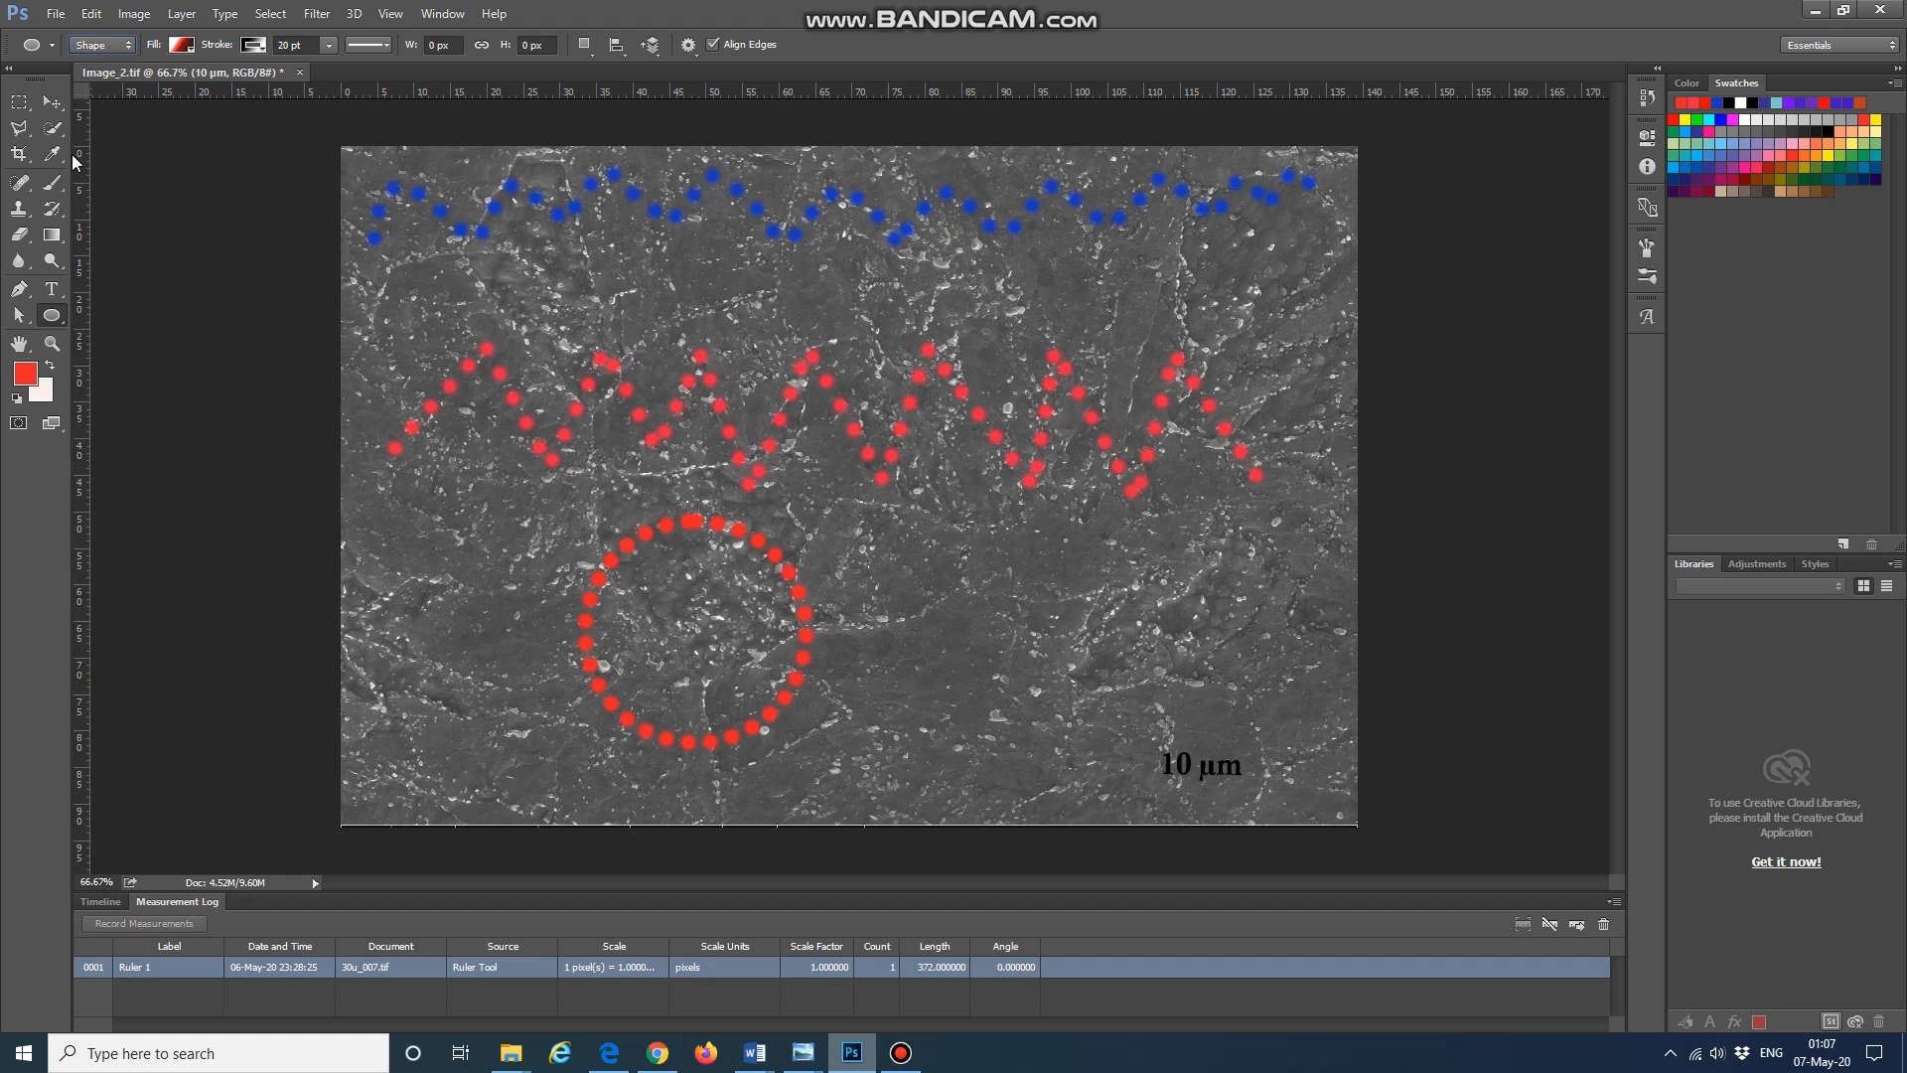
Step: Draw a circular ellipse shape about 328 px across to the right of the dotted circle
click(52, 182)
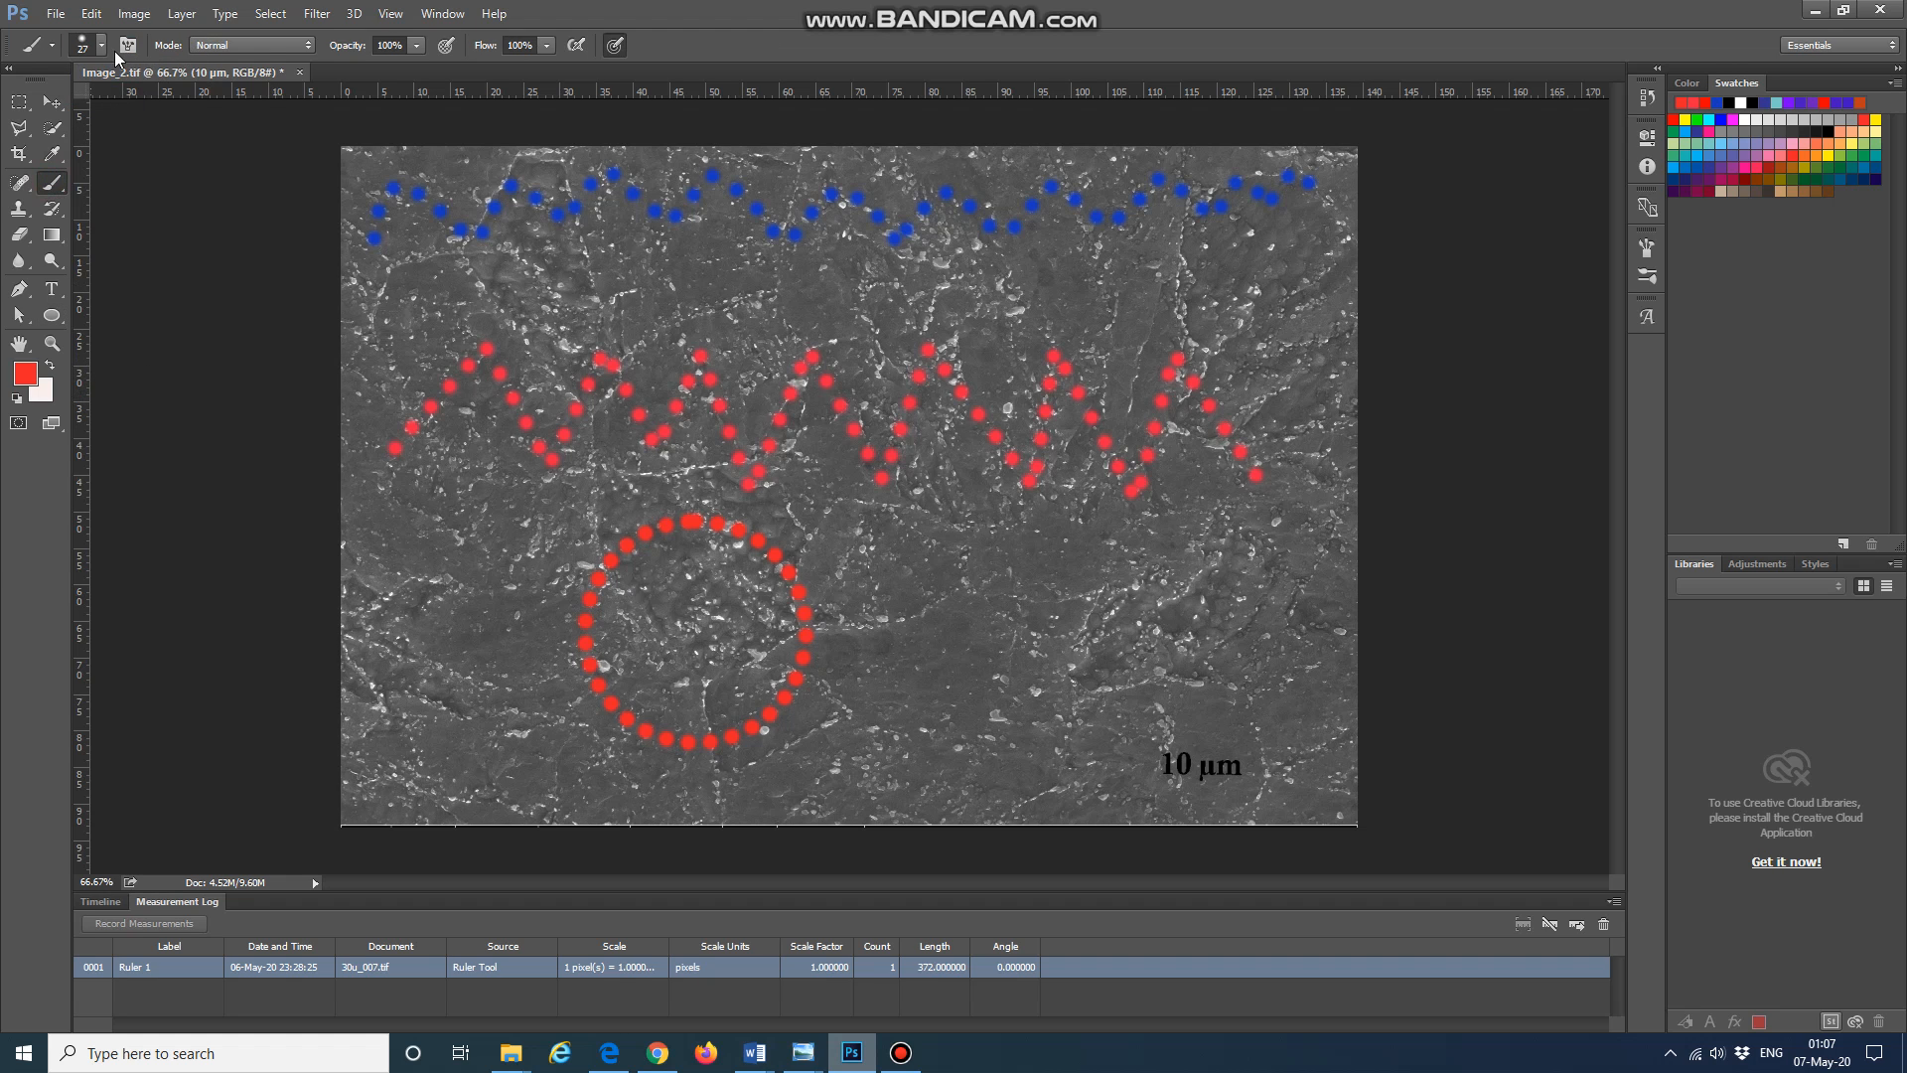
click(51, 314)
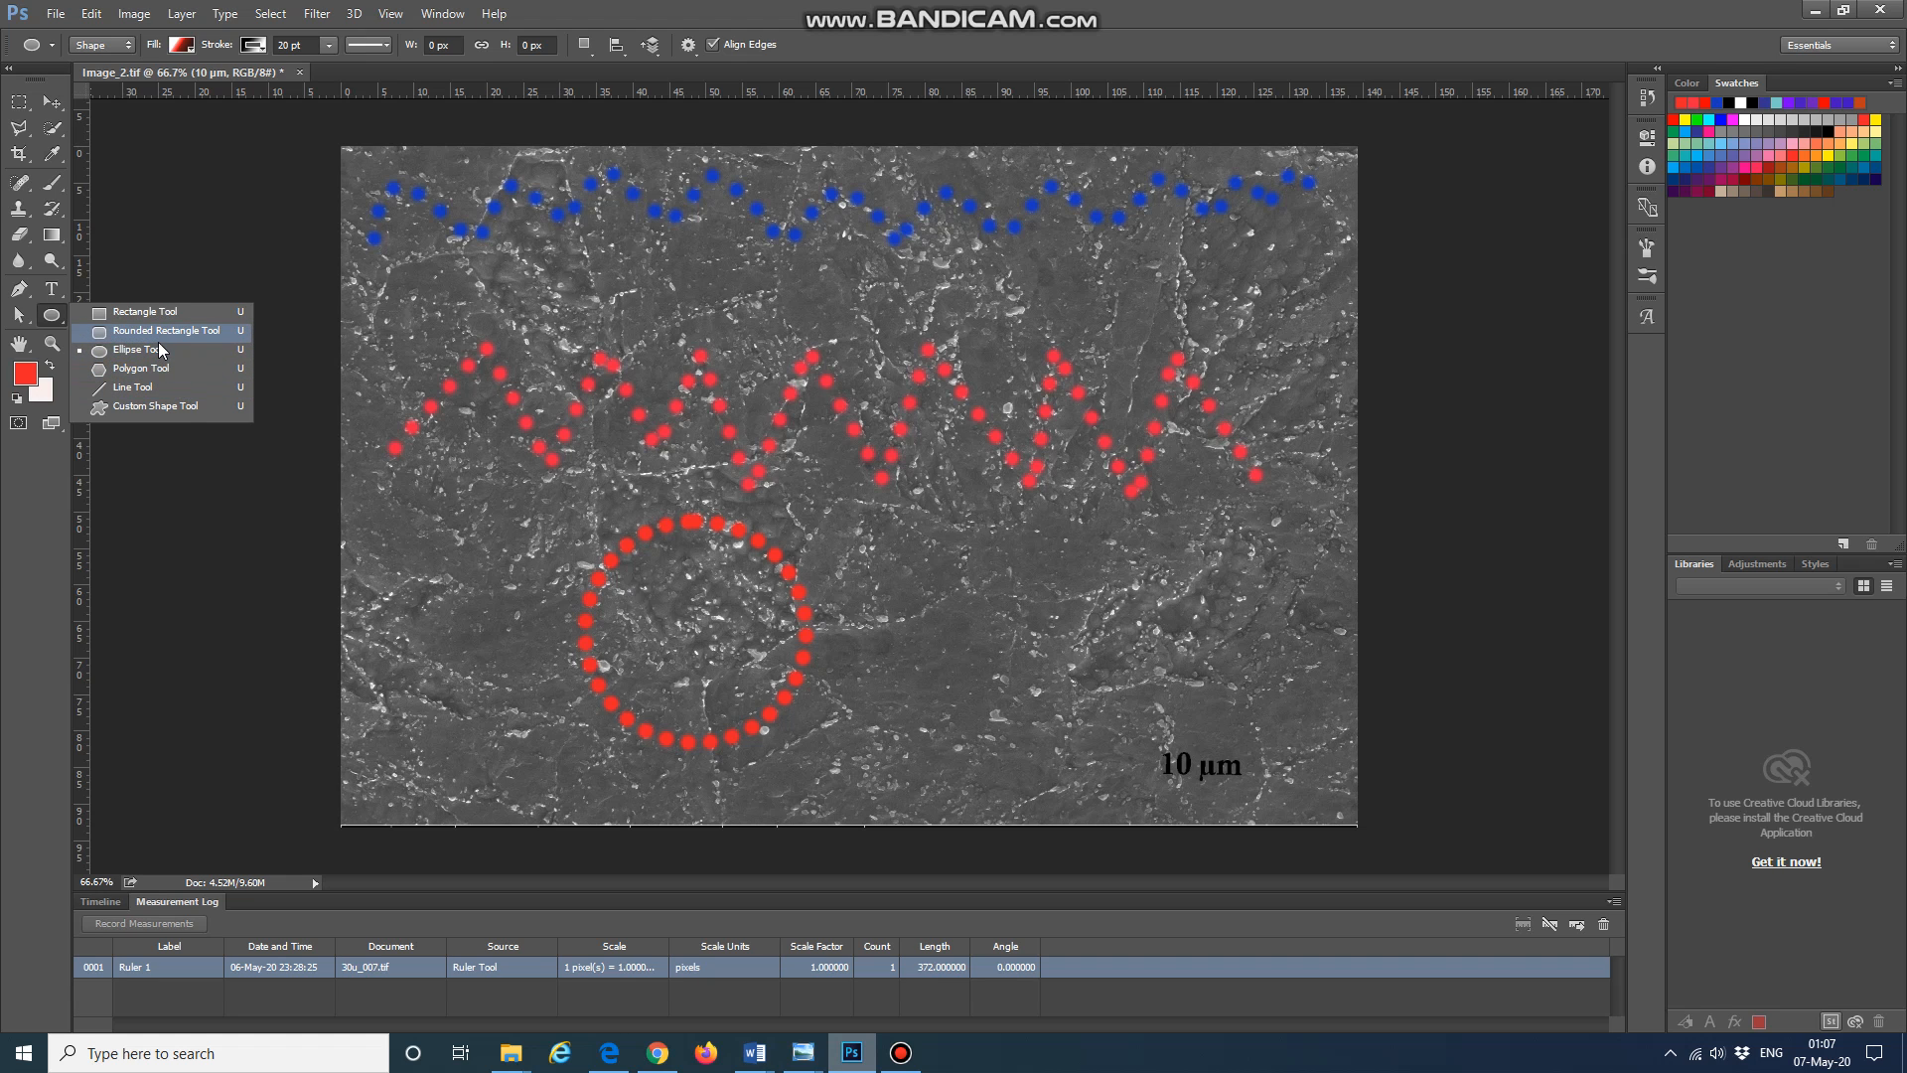
click(167, 349)
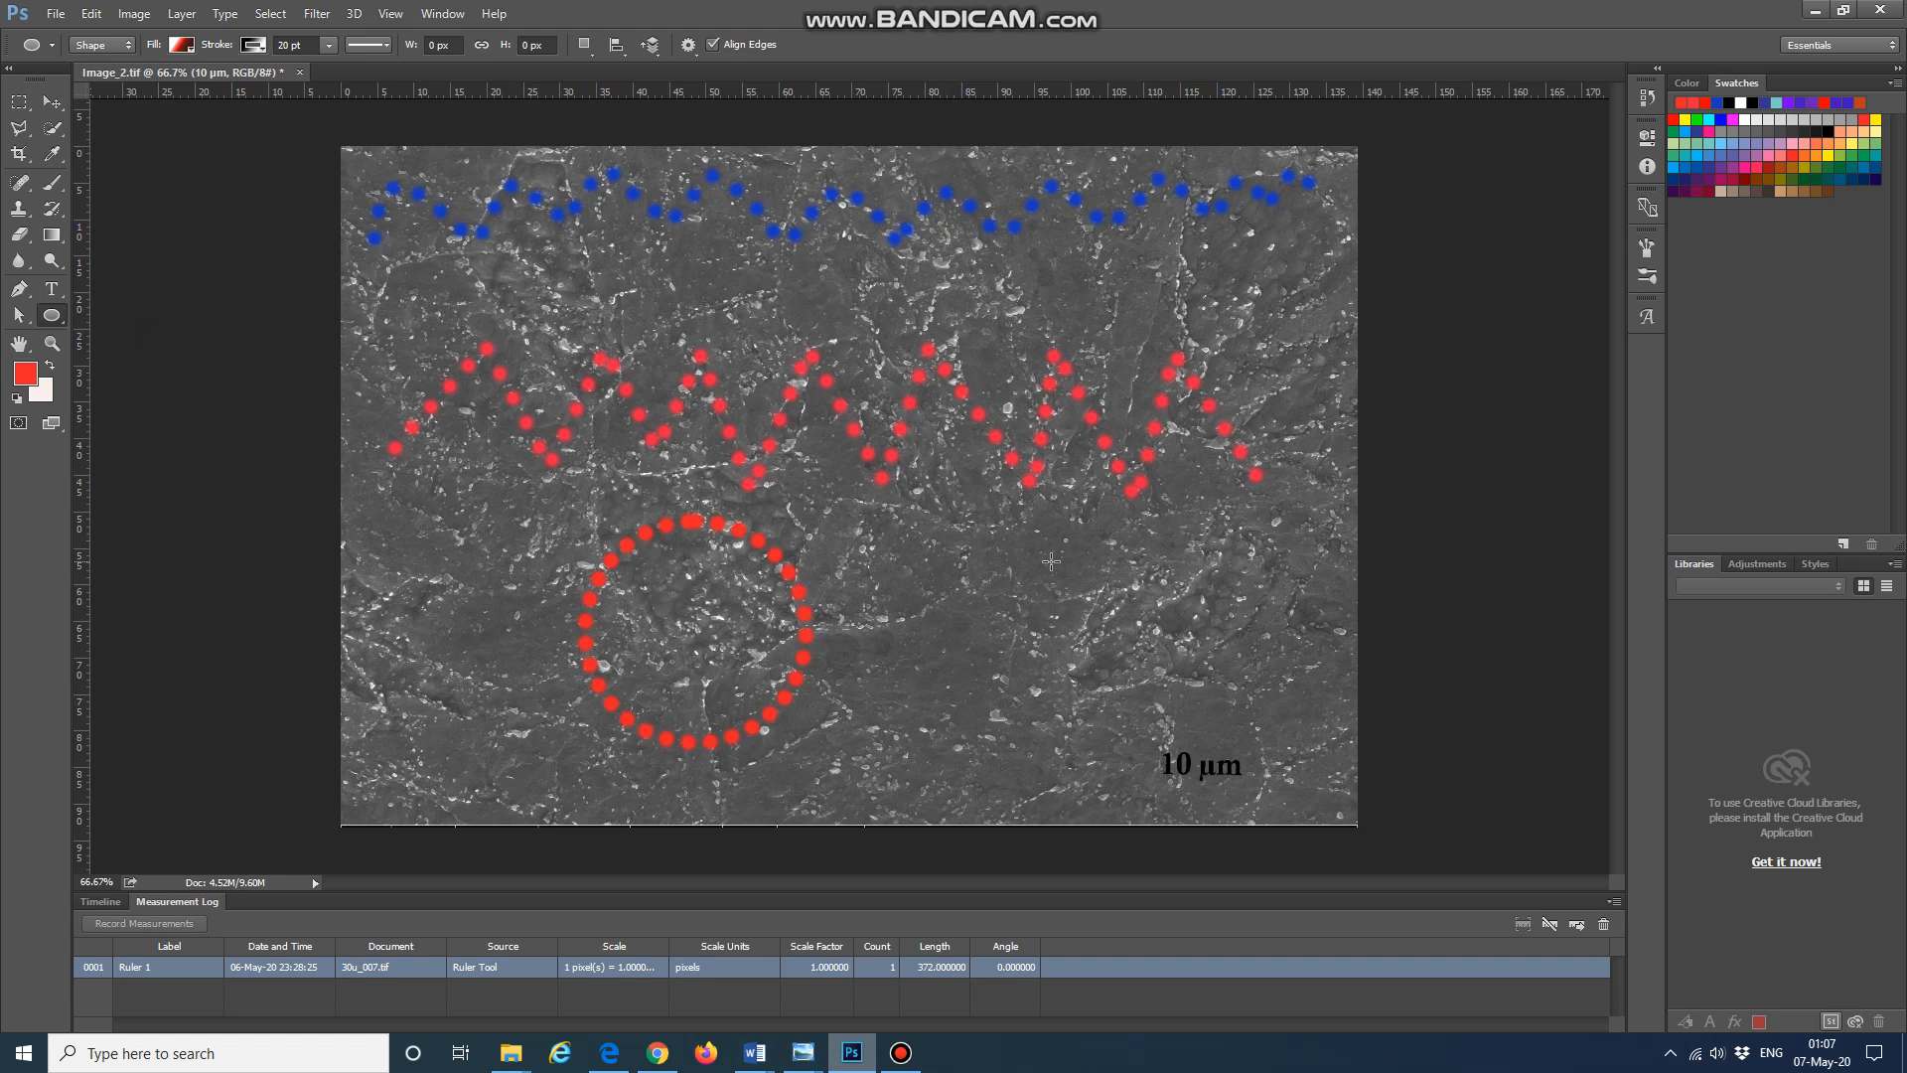
drag(924, 522, 1141, 739)
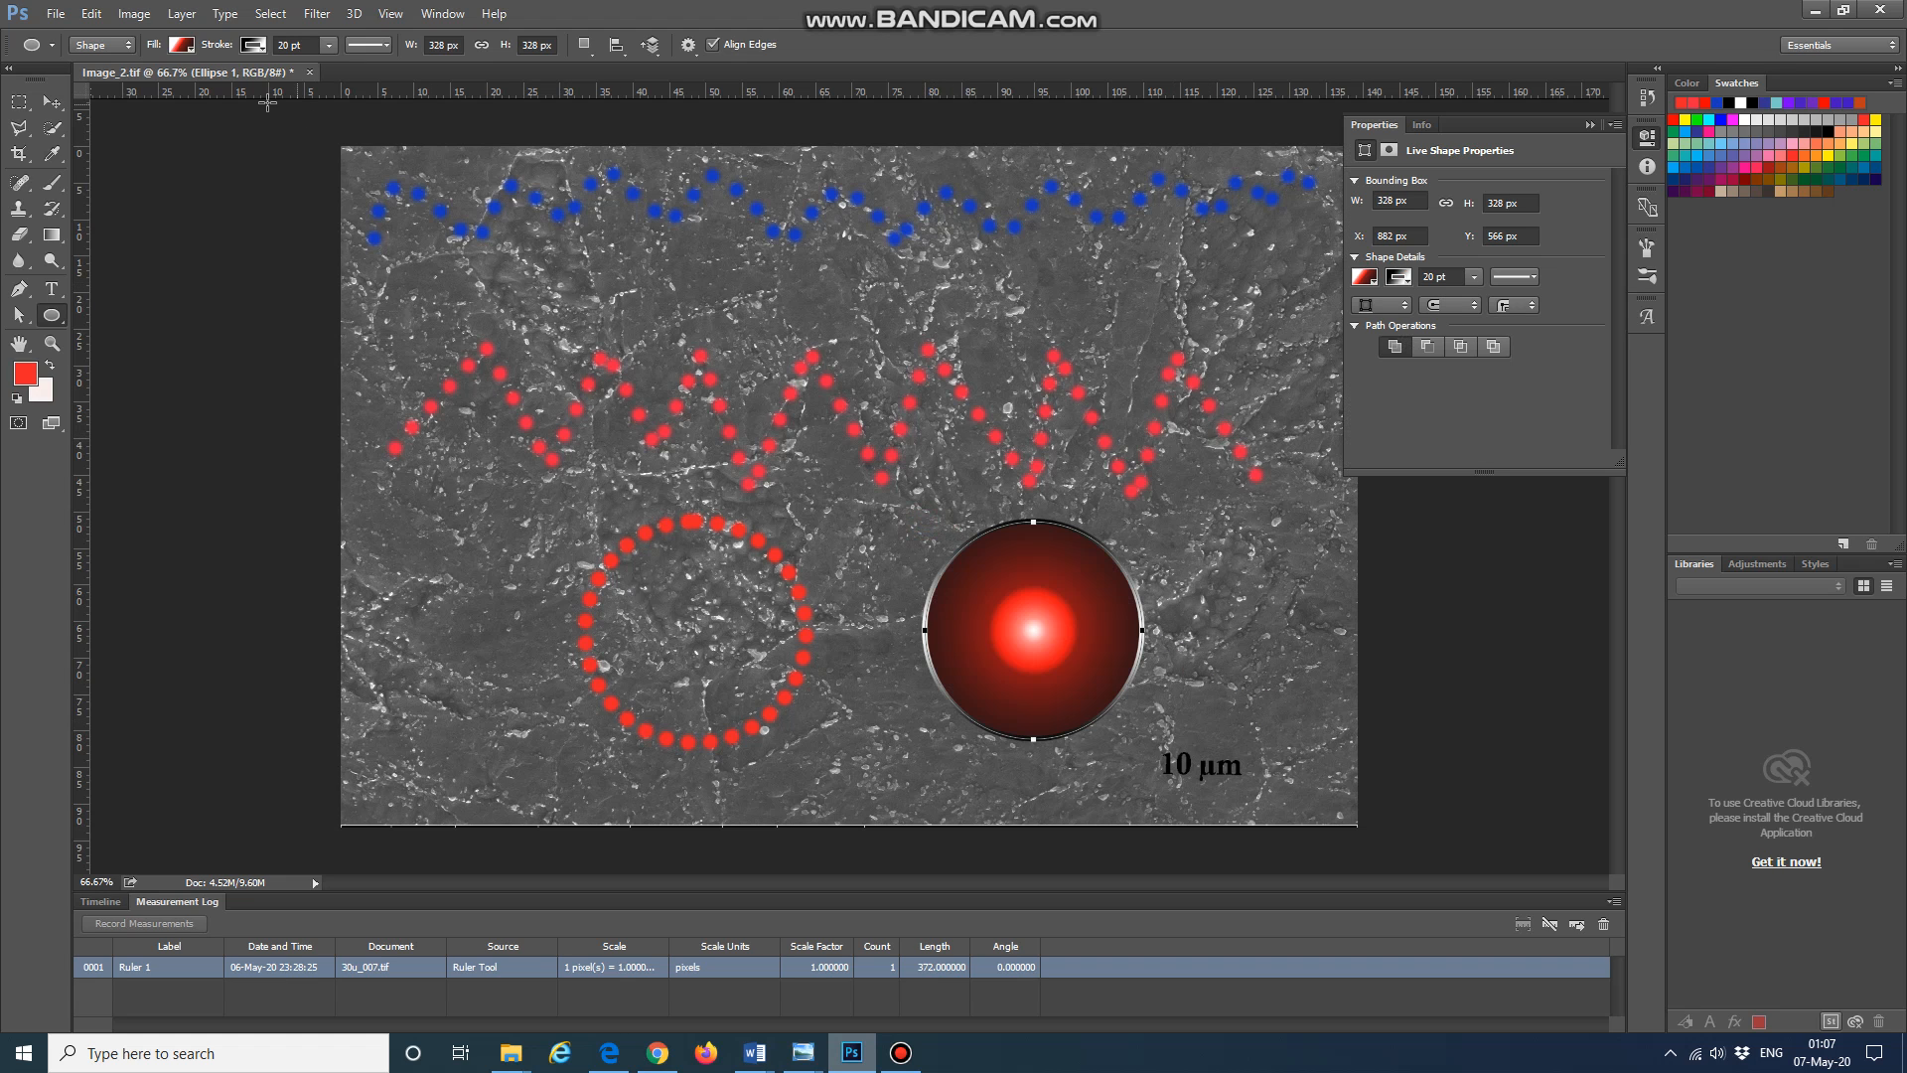
Step: Set the ellipse shape's fill to none and its stroke colour to red
click(190, 49)
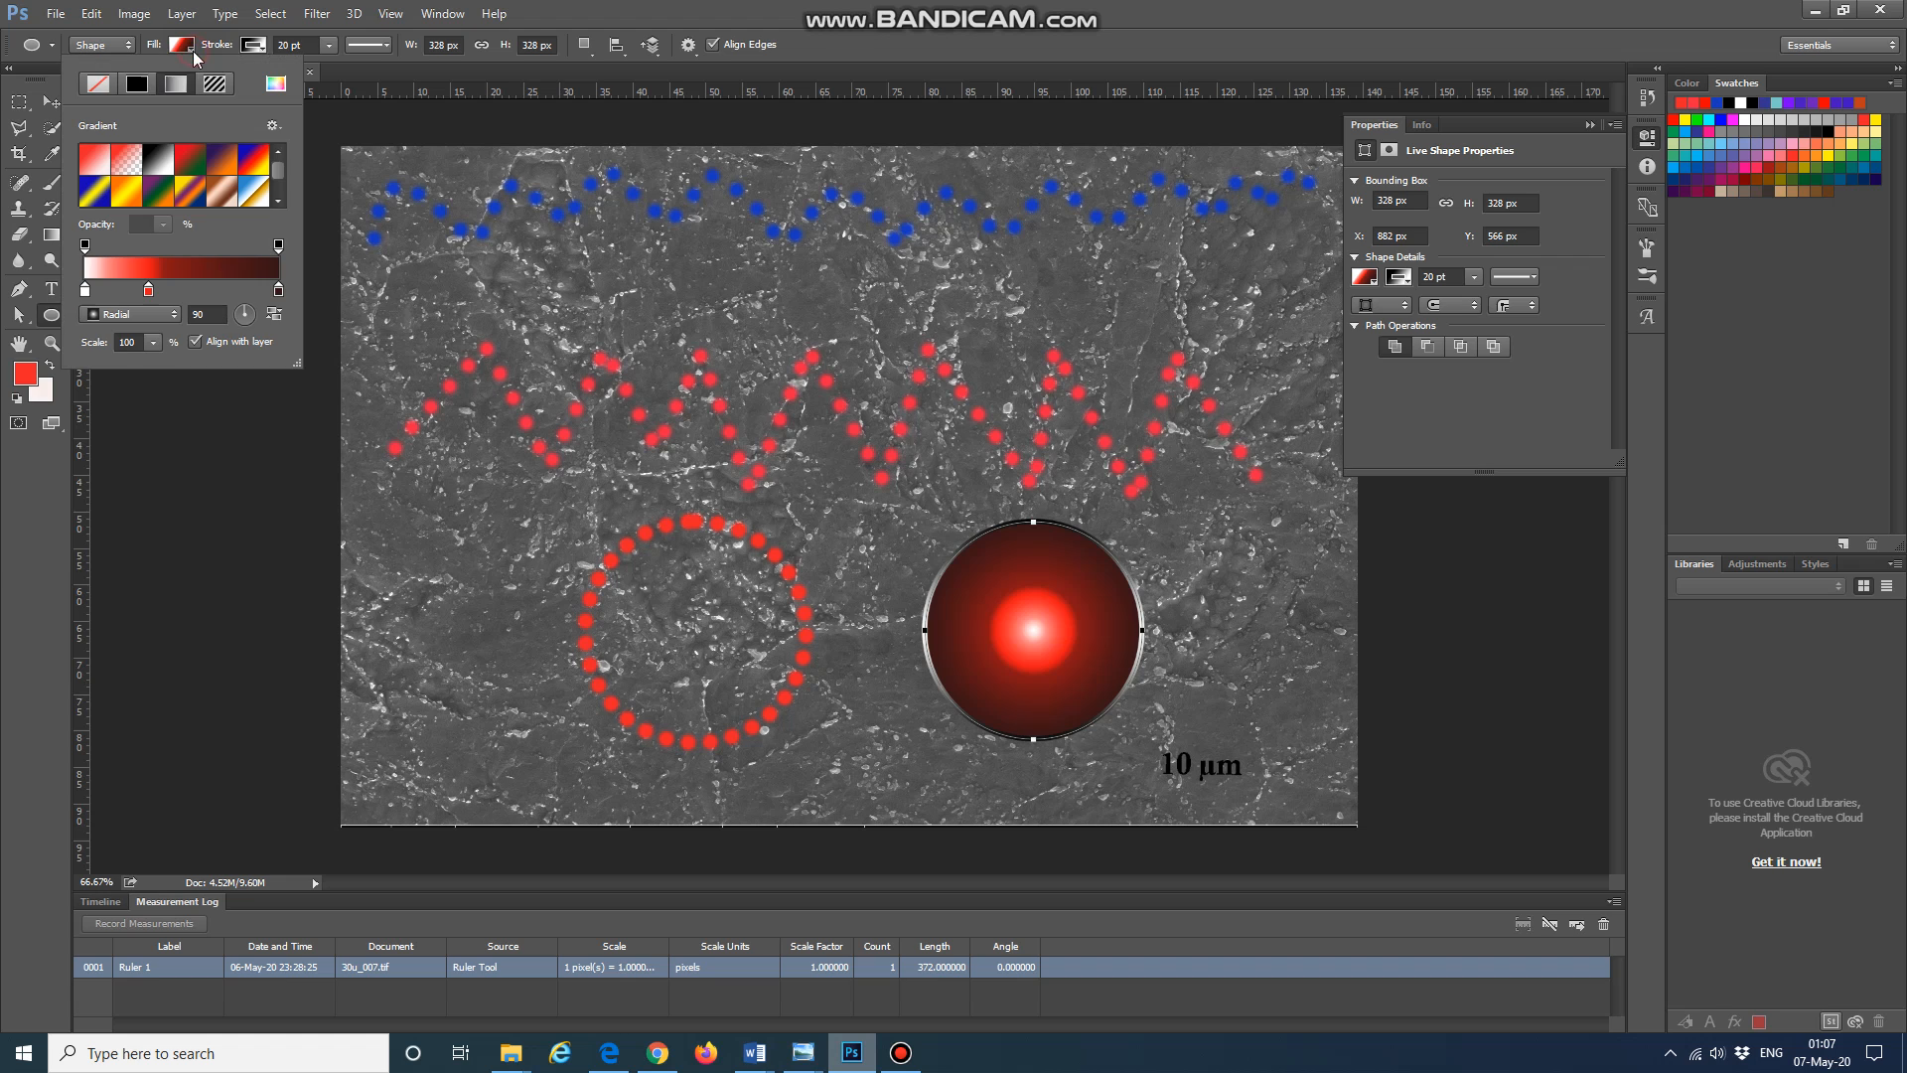
click(98, 83)
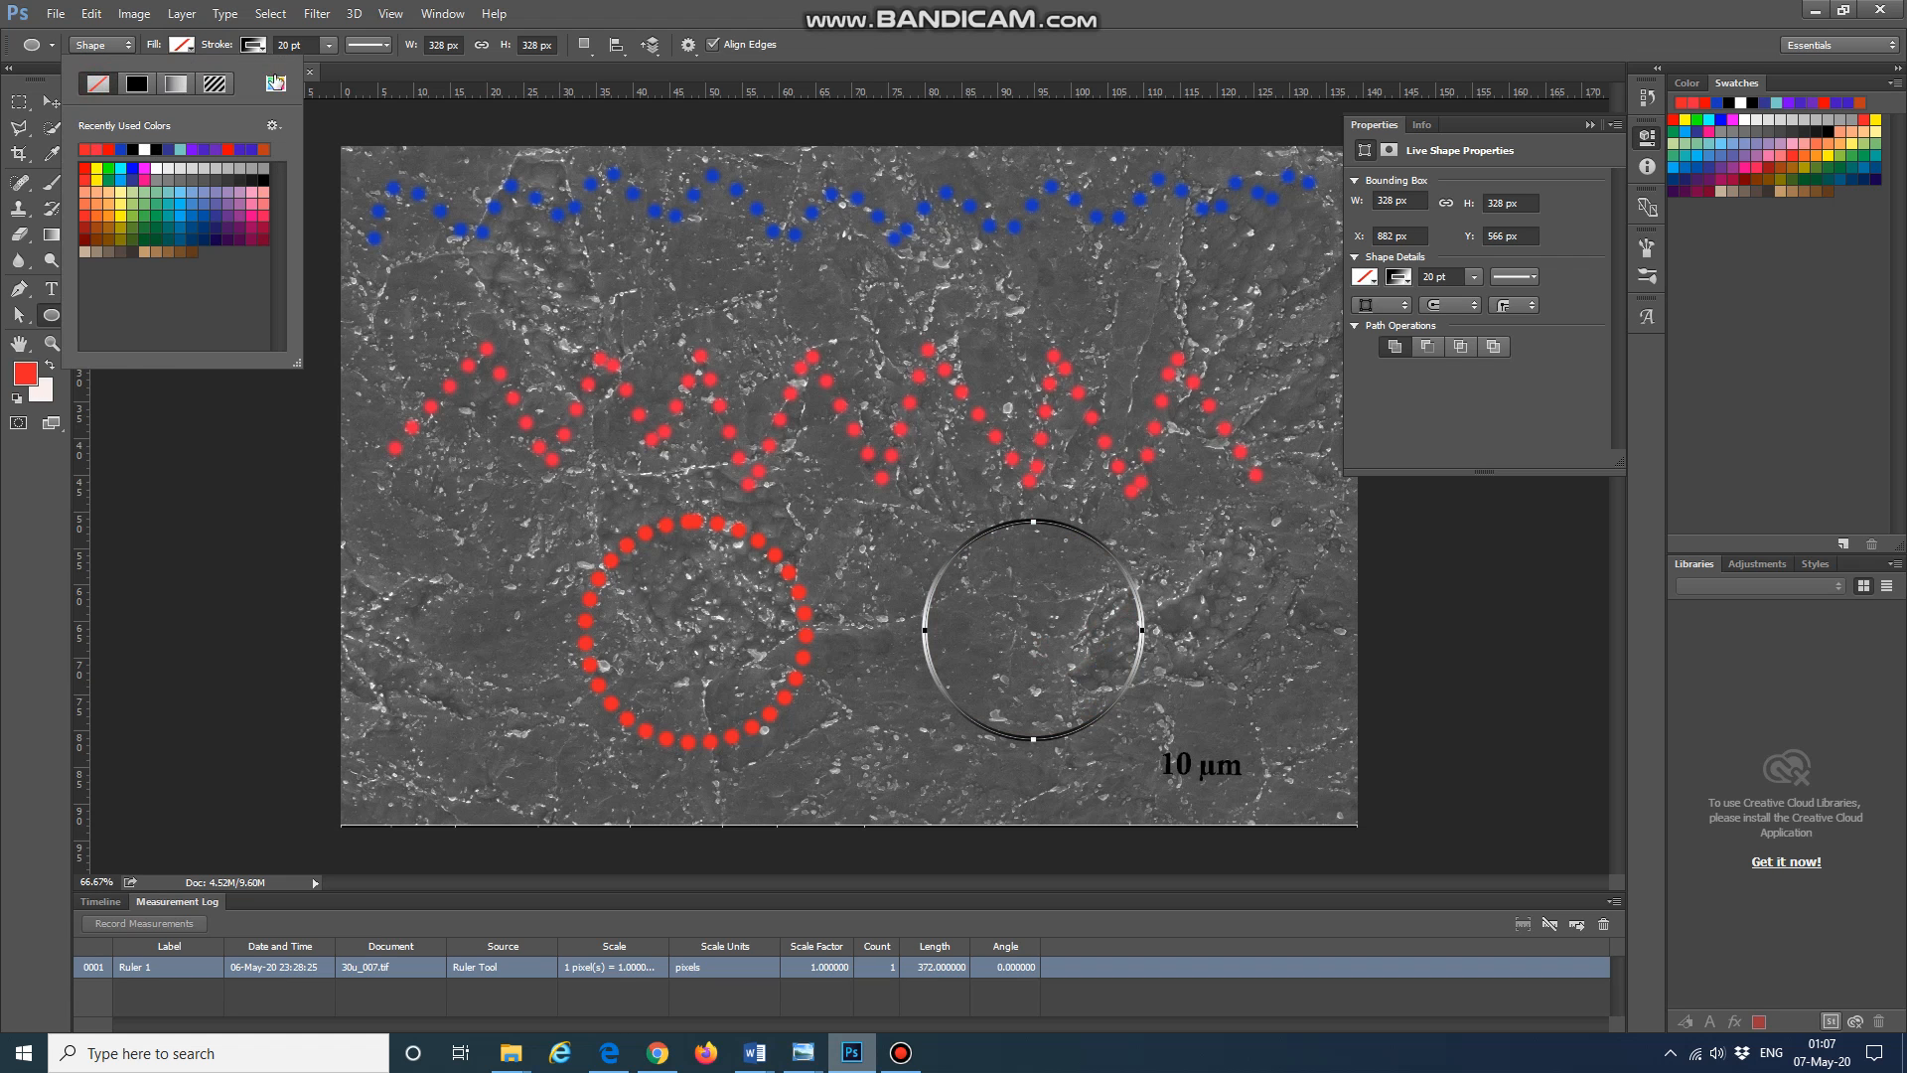
click(255, 48)
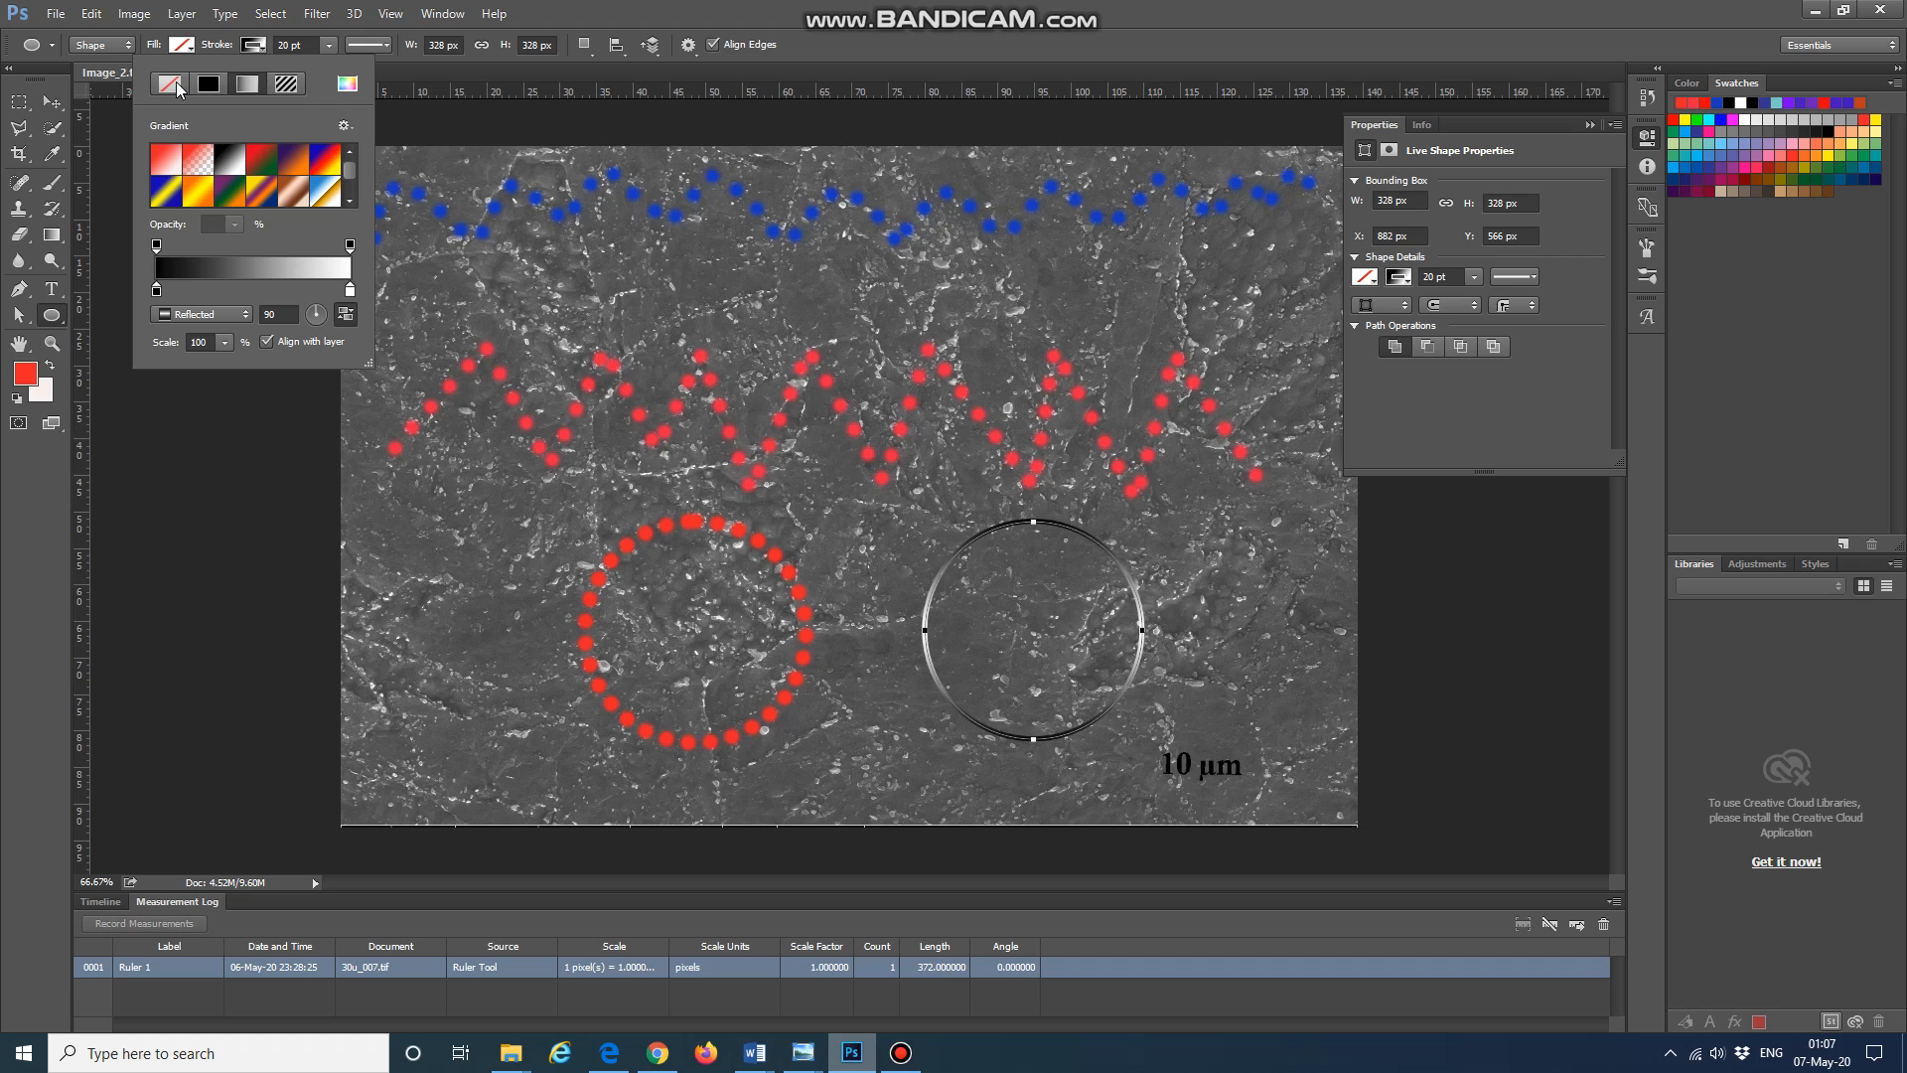
click(172, 84)
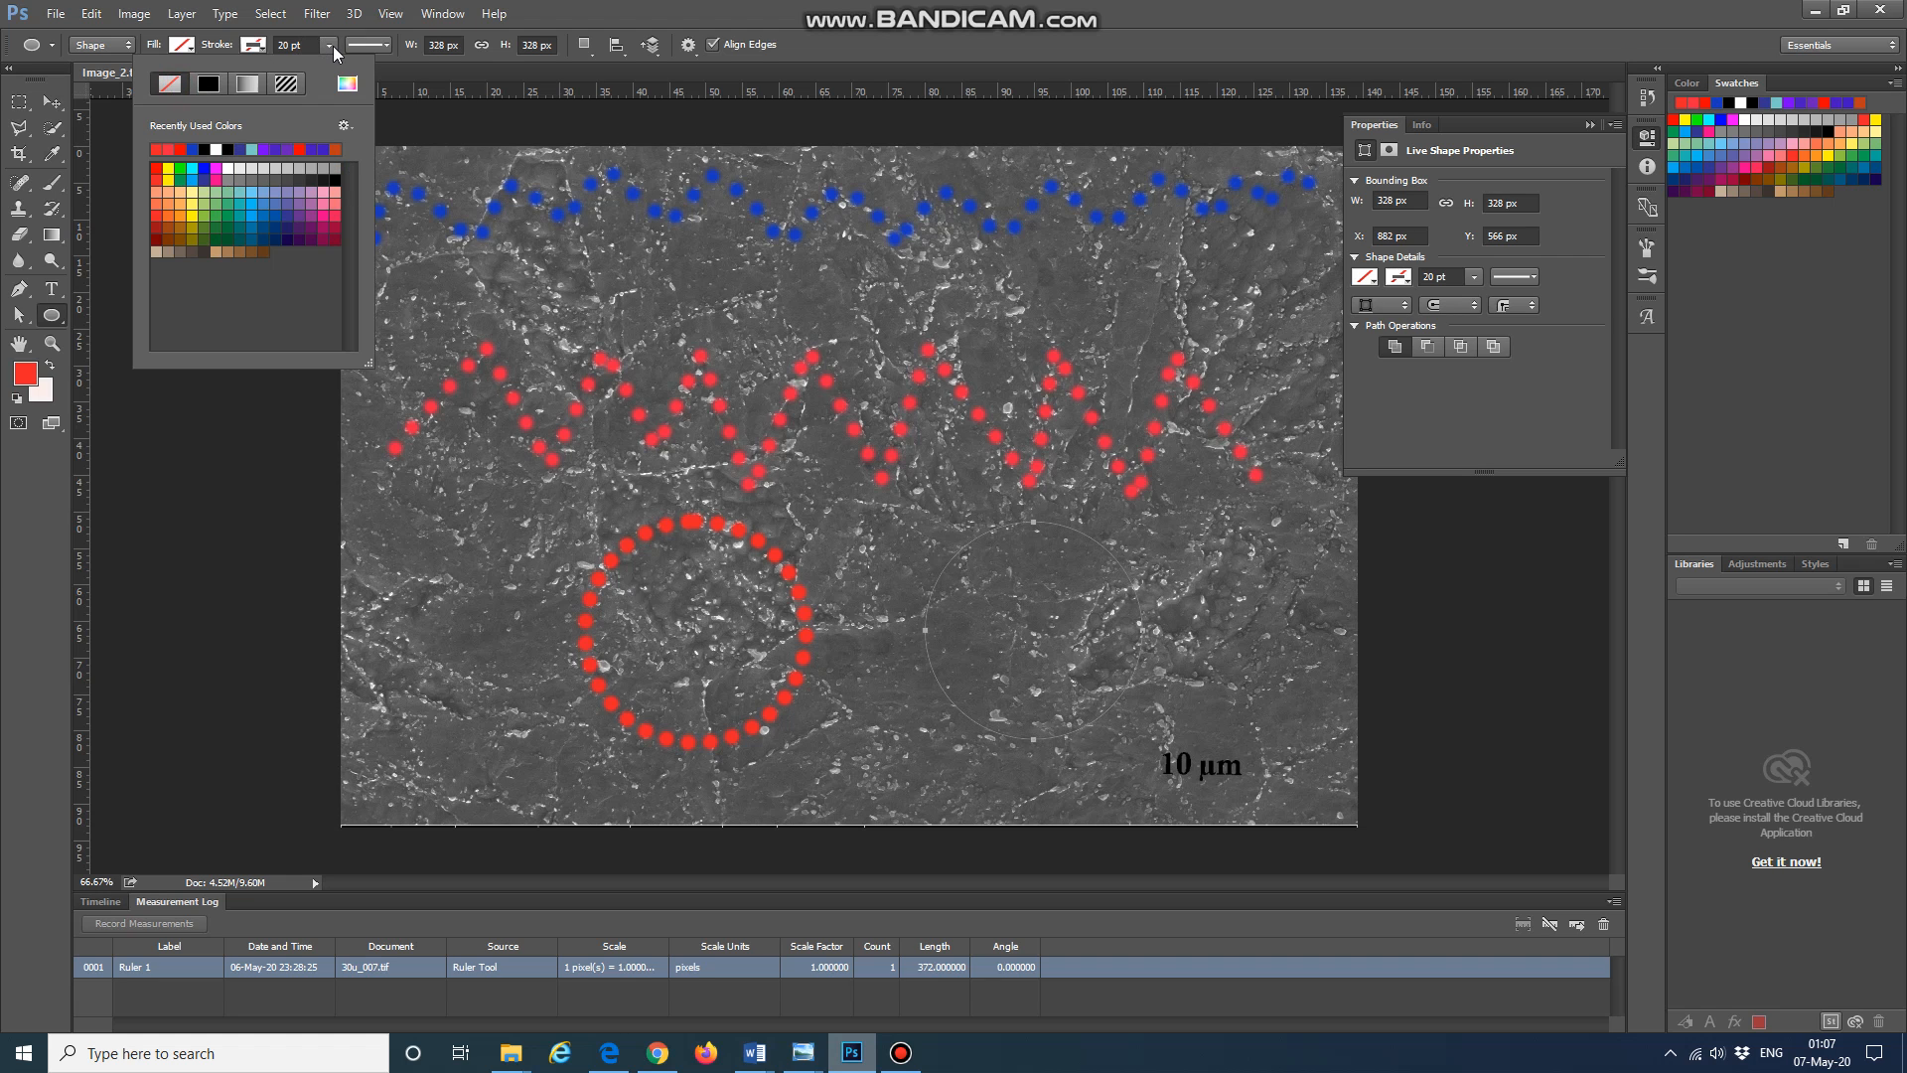
click(208, 87)
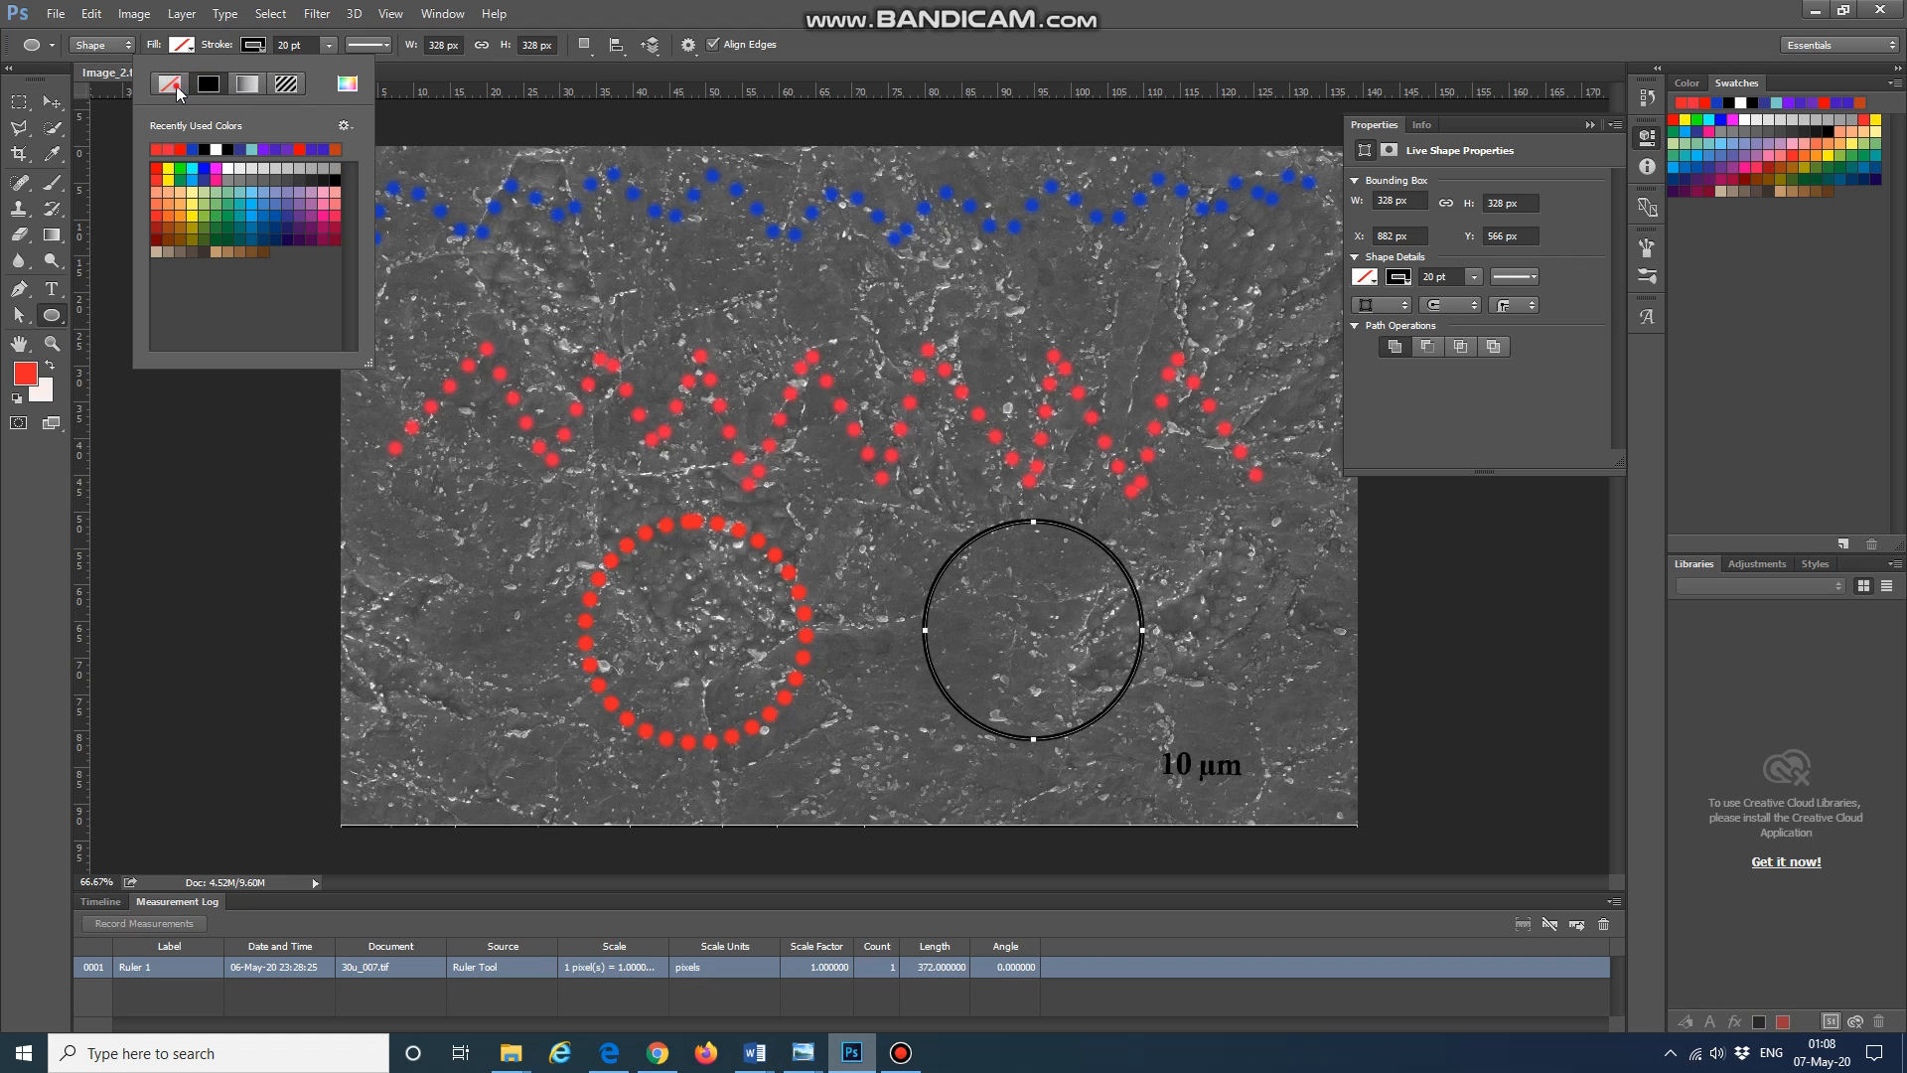
click(181, 149)
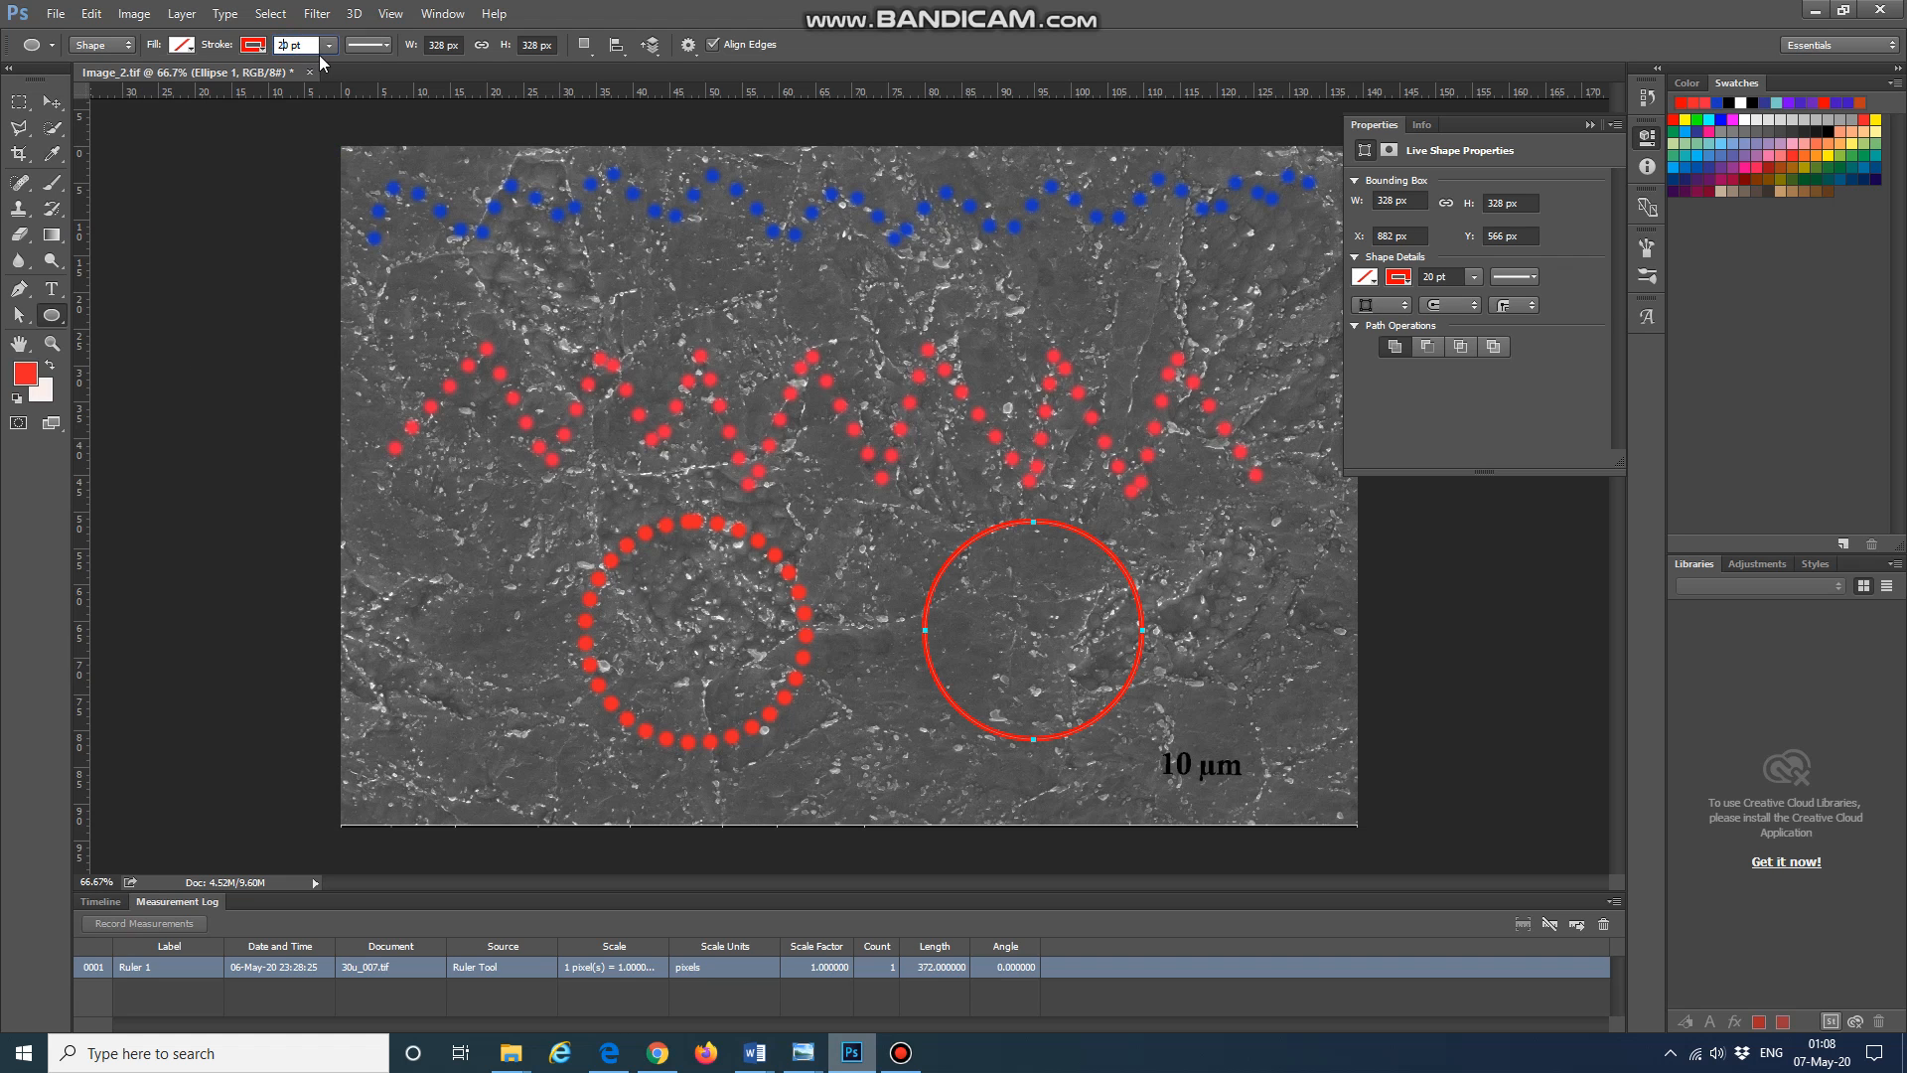
Step: Set the shape's stroke width to 31.17 pt and choose the dotted stroke type
click(327, 46)
mouse_move(357, 67)
mouse_down()
mouse_move(403, 69)
mouse_move(323, 80)
mouse_up()
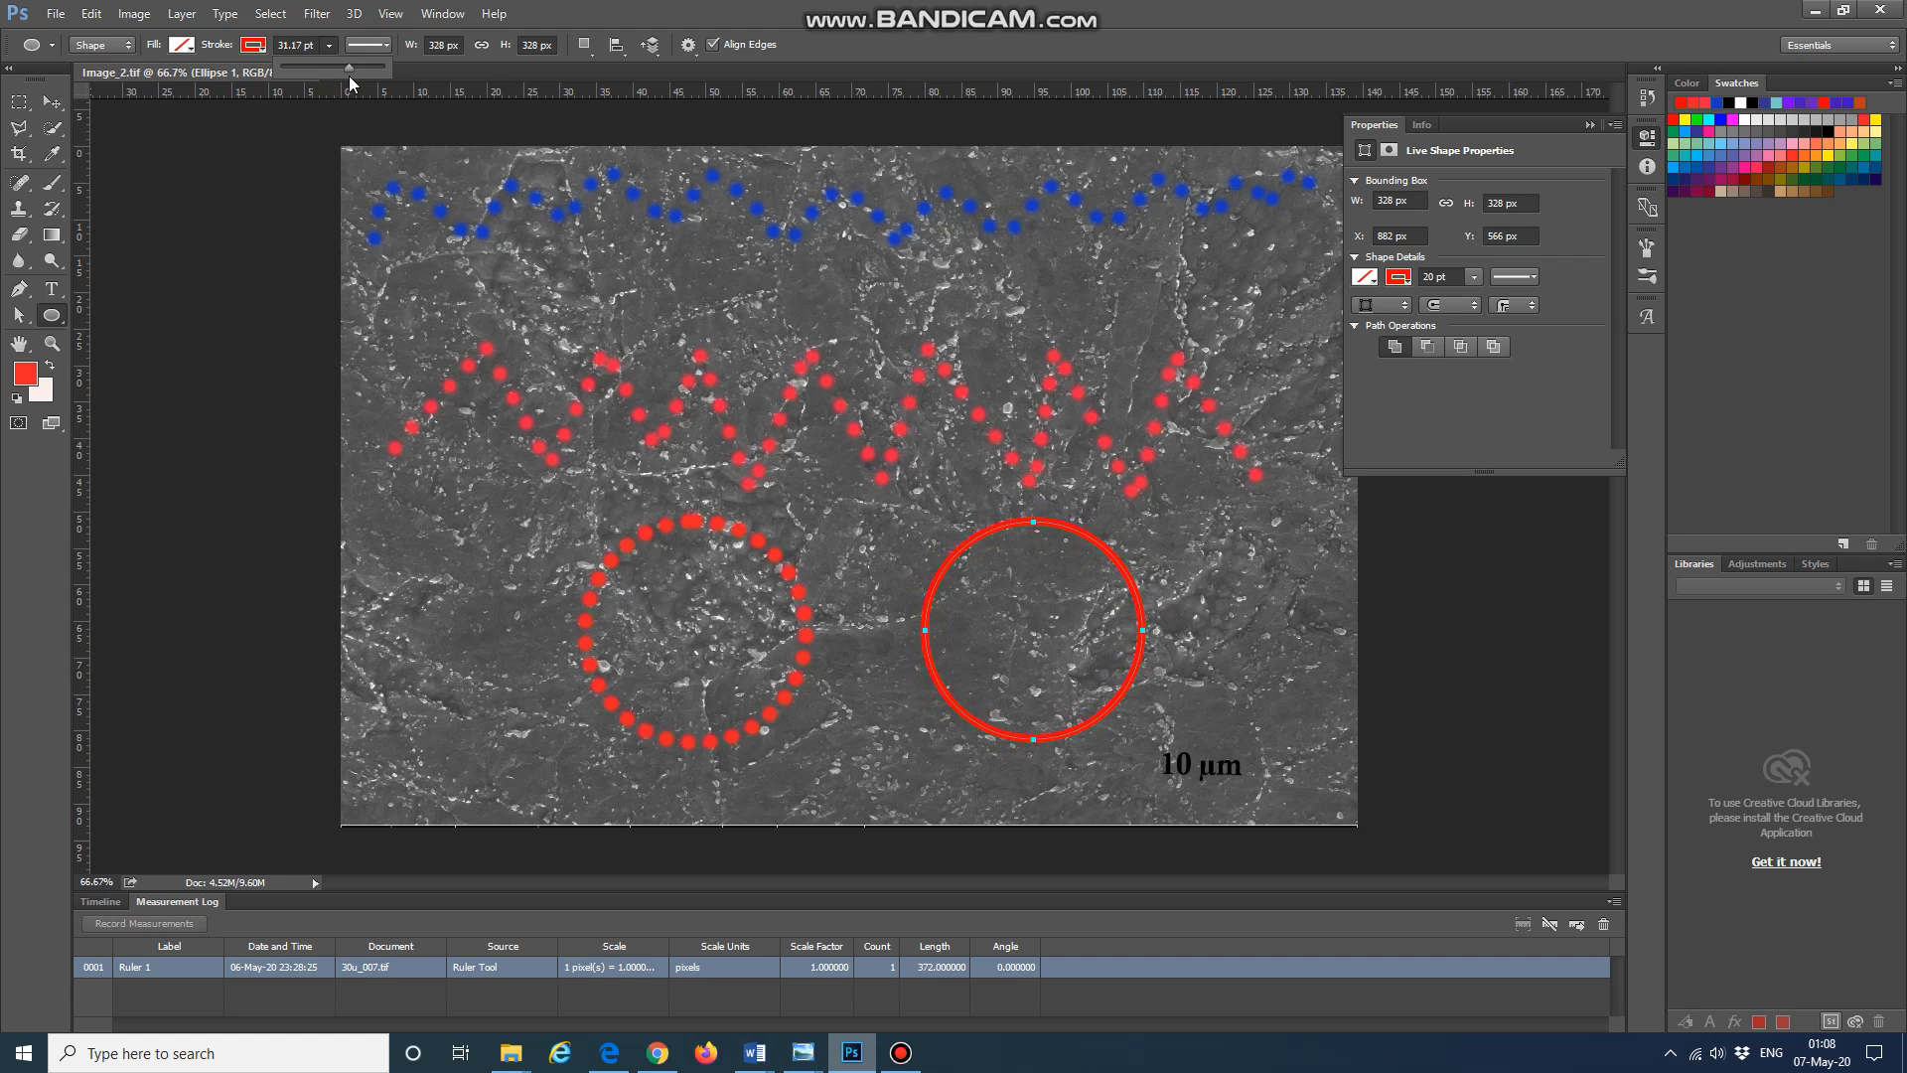
click(419, 45)
click(378, 44)
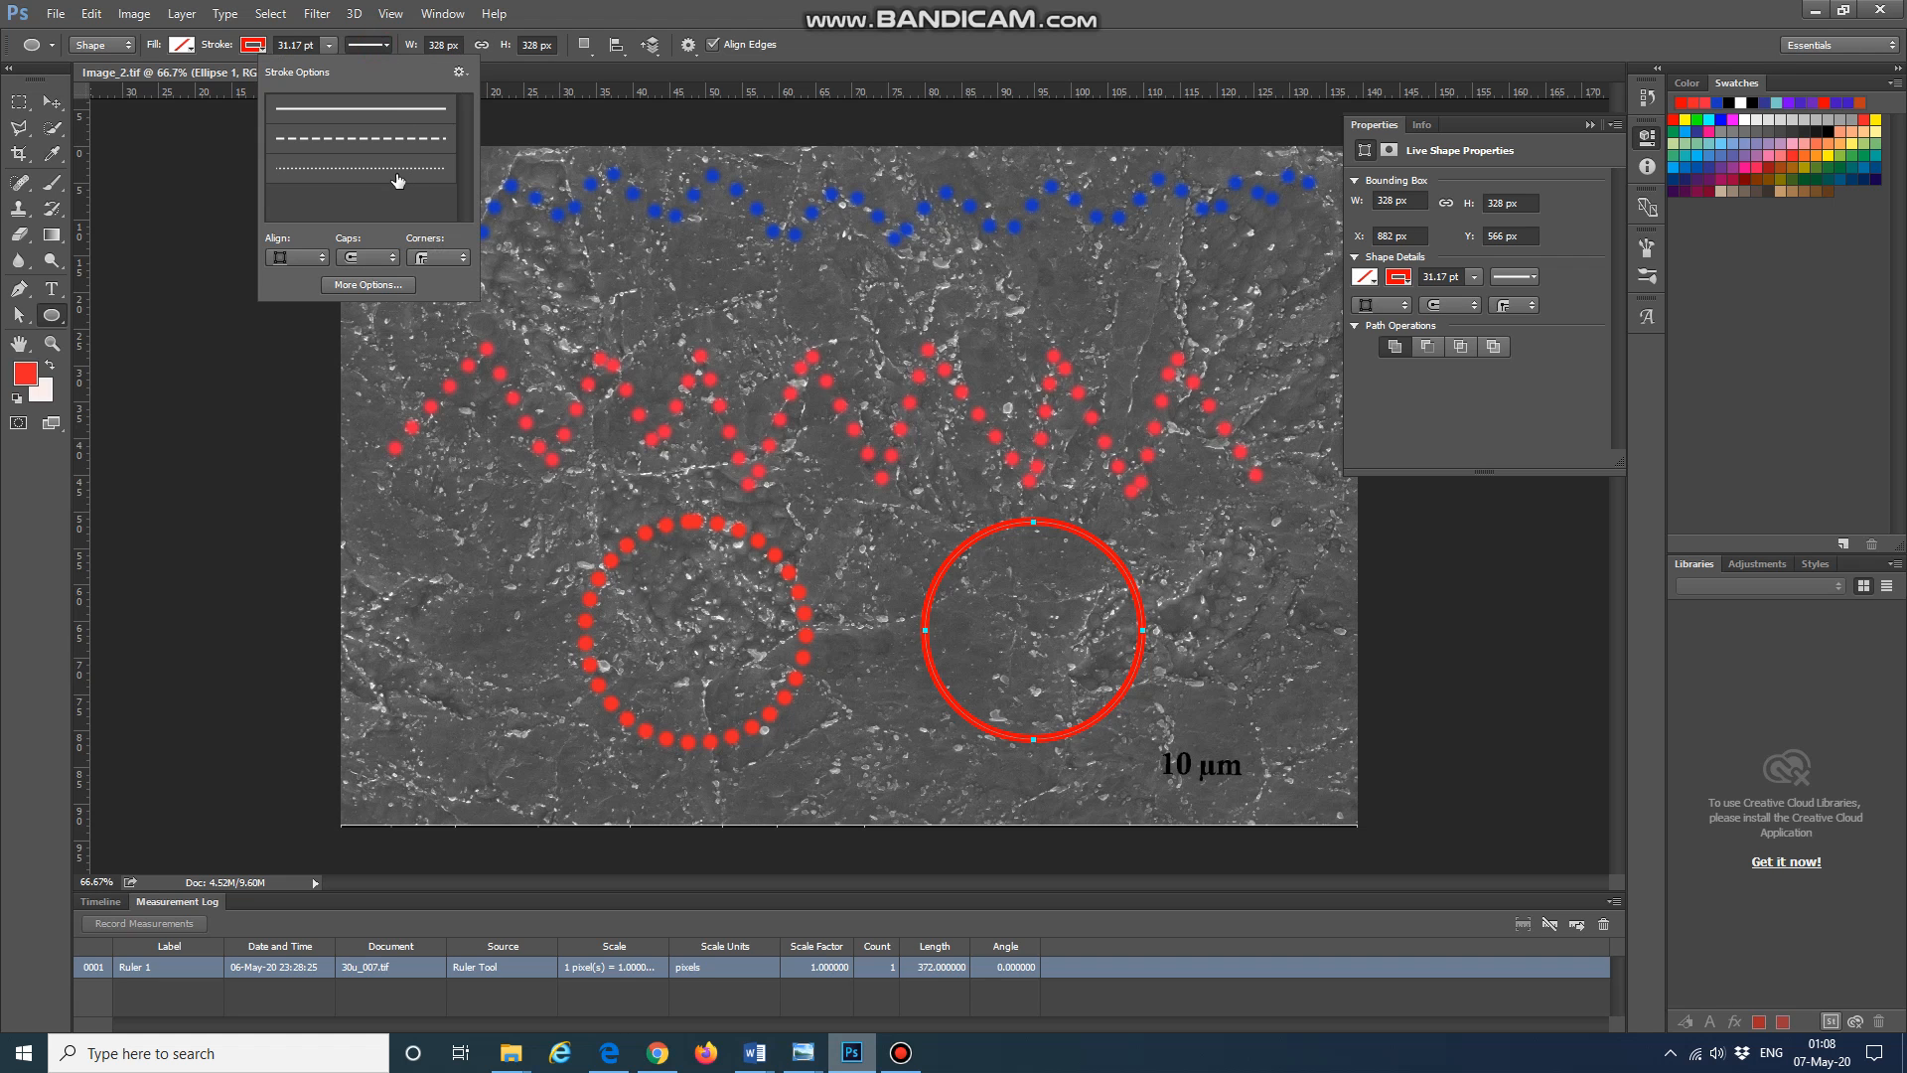
click(397, 179)
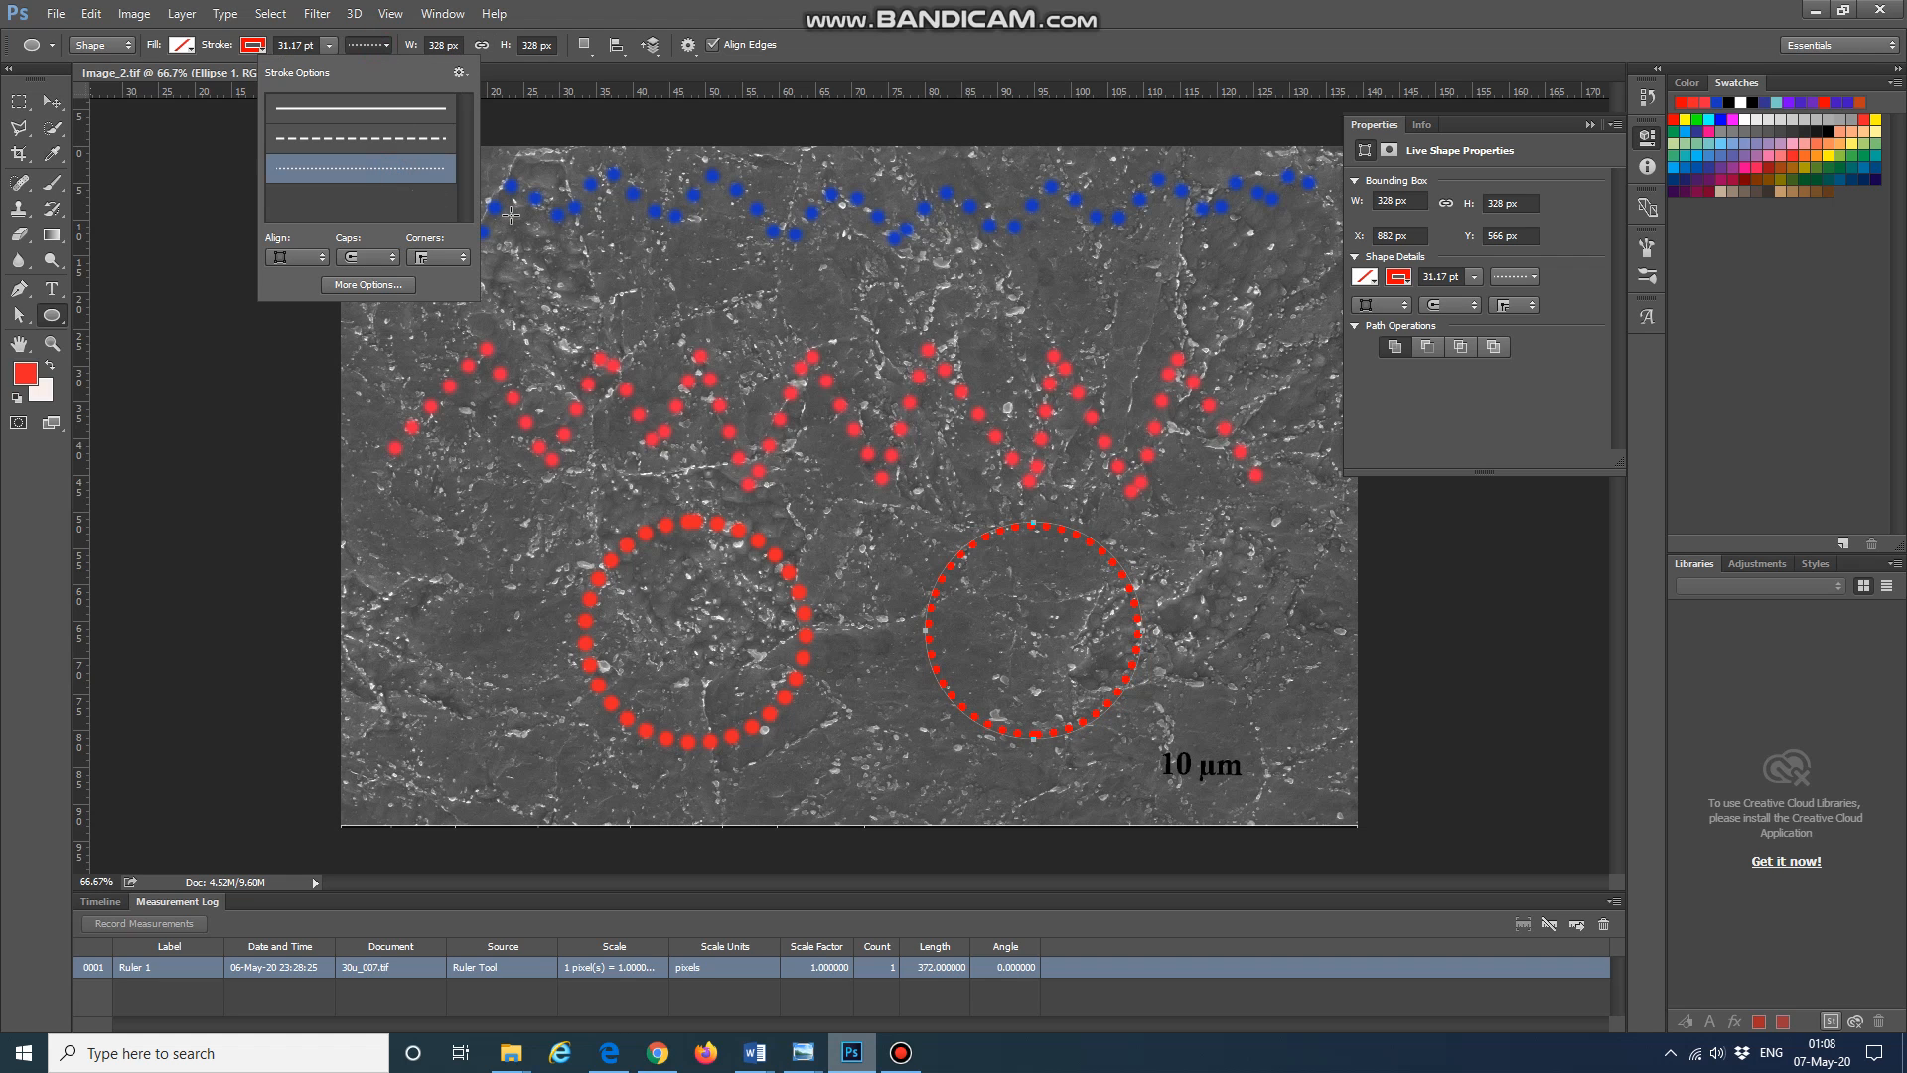
Step: Open more stroke options and set the stroke alignment to Center
click(368, 285)
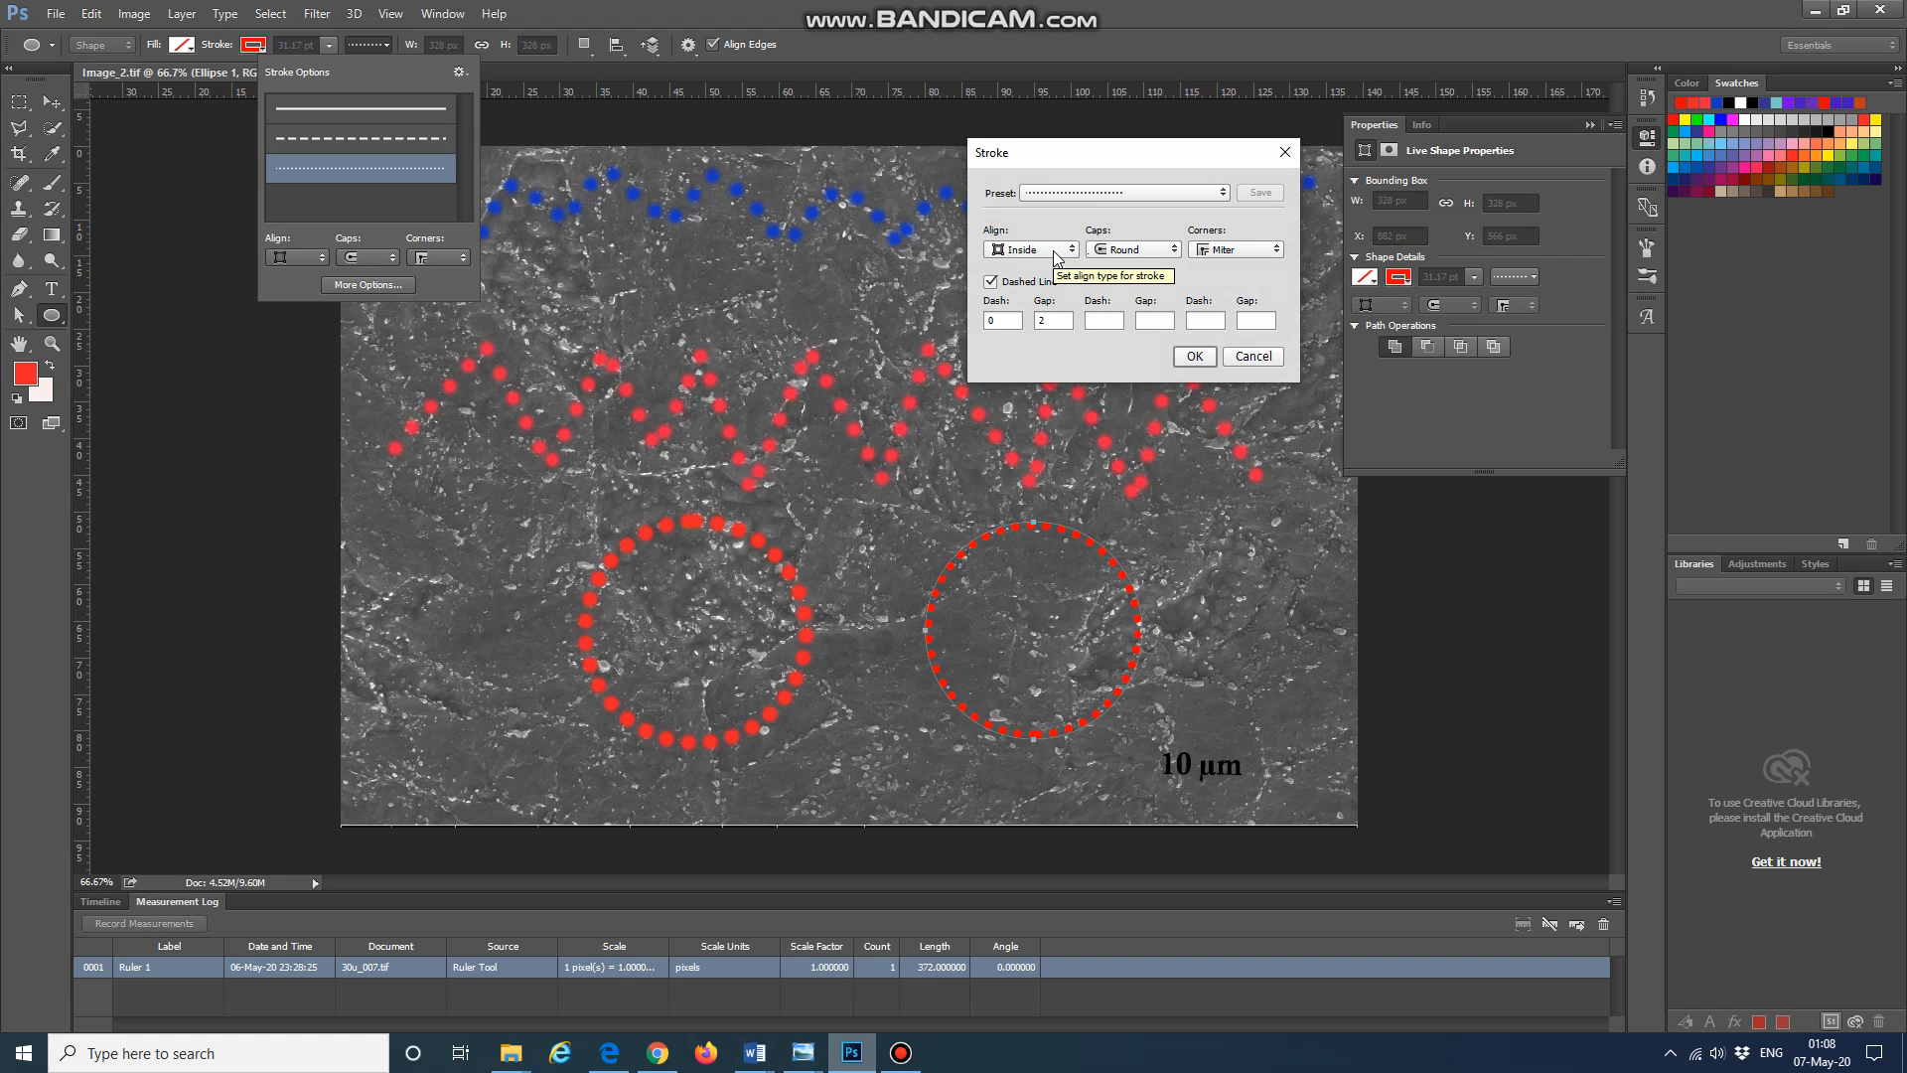
click(1055, 256)
click(1055, 279)
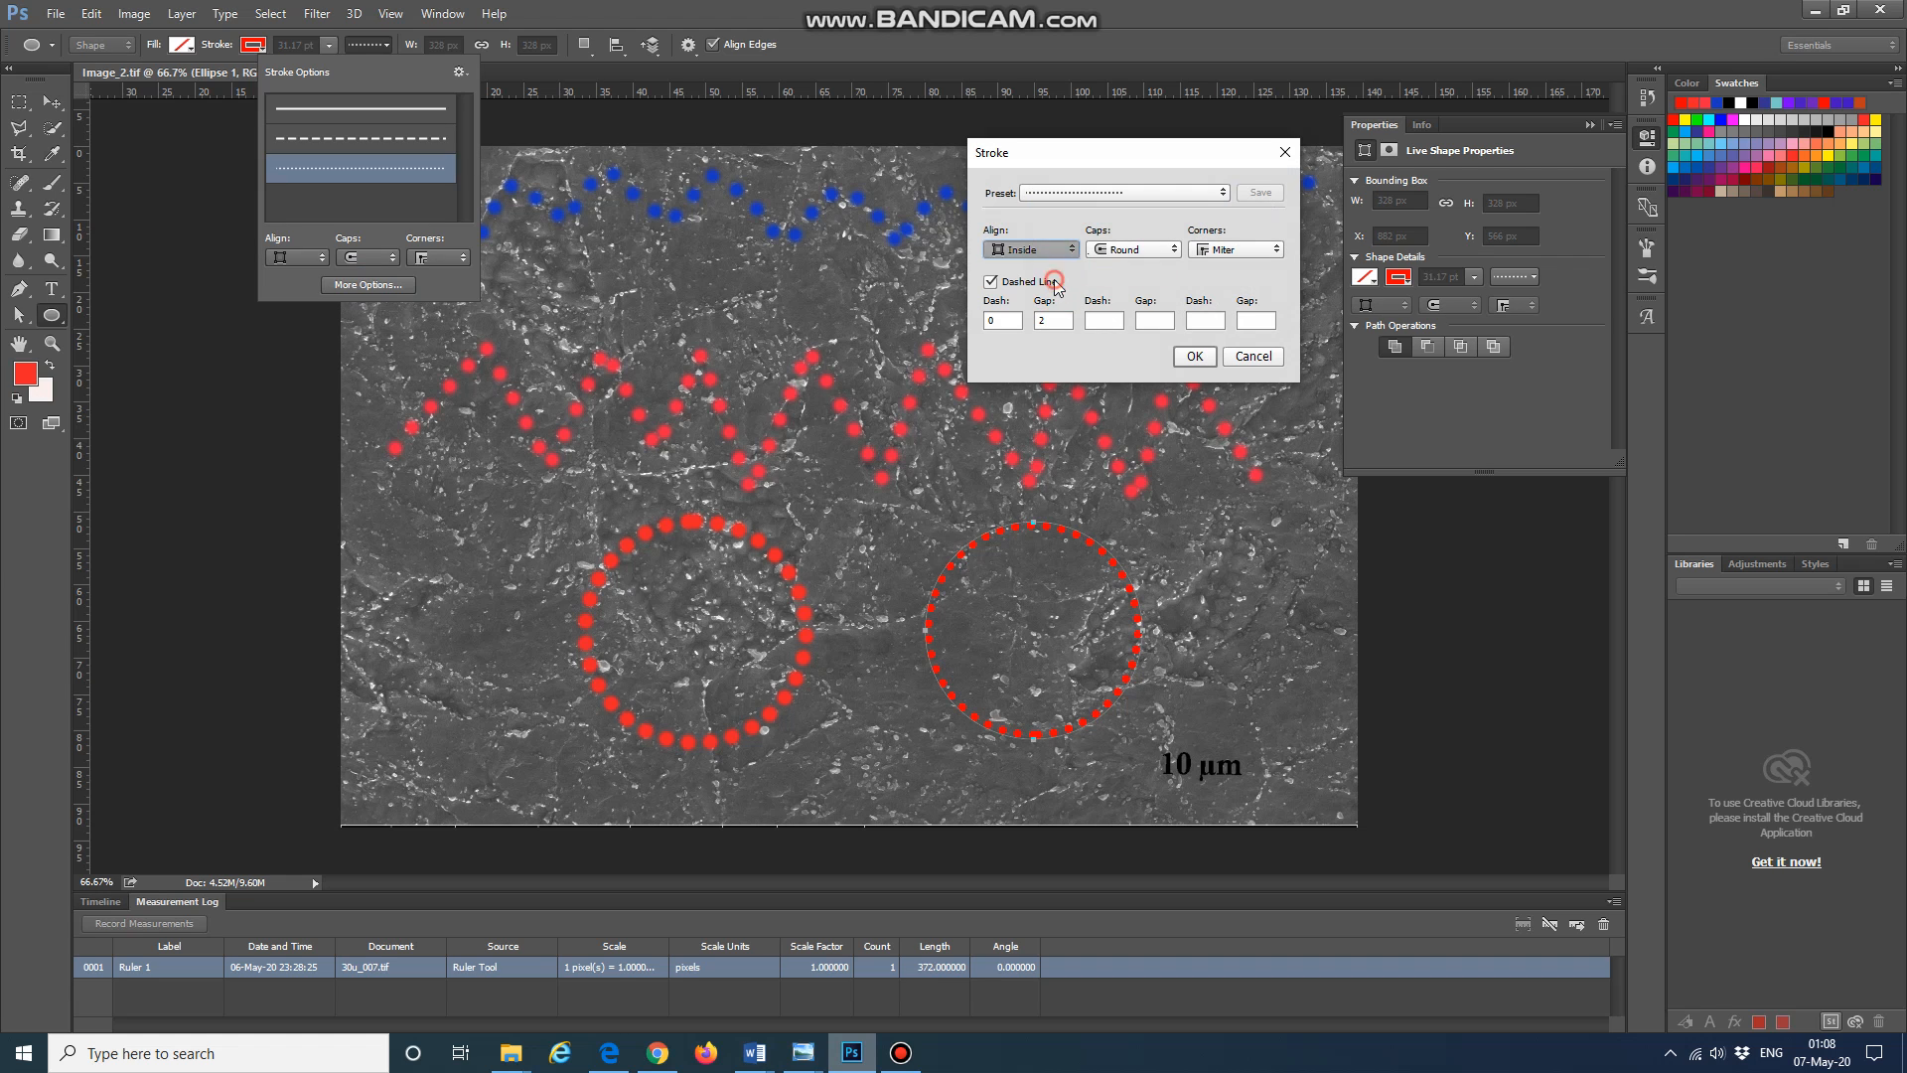
click(1048, 250)
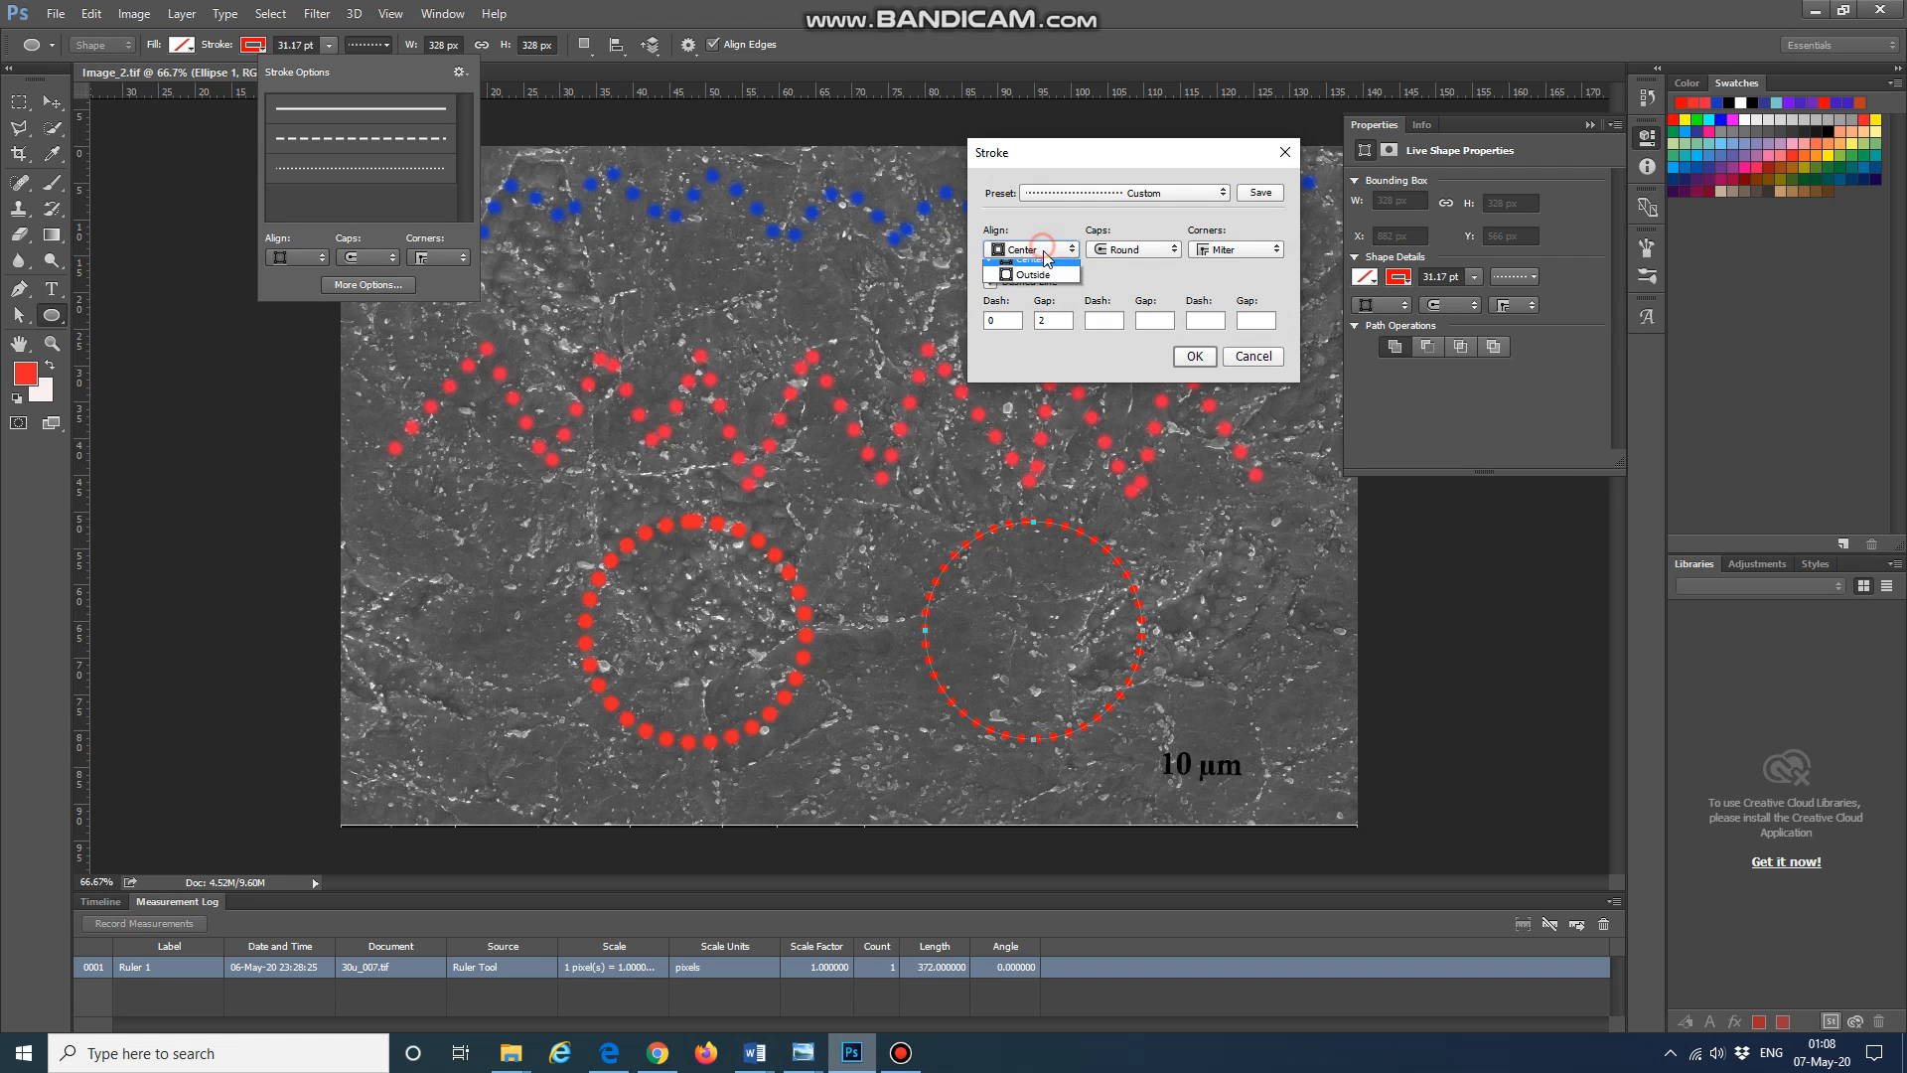
click(1048, 303)
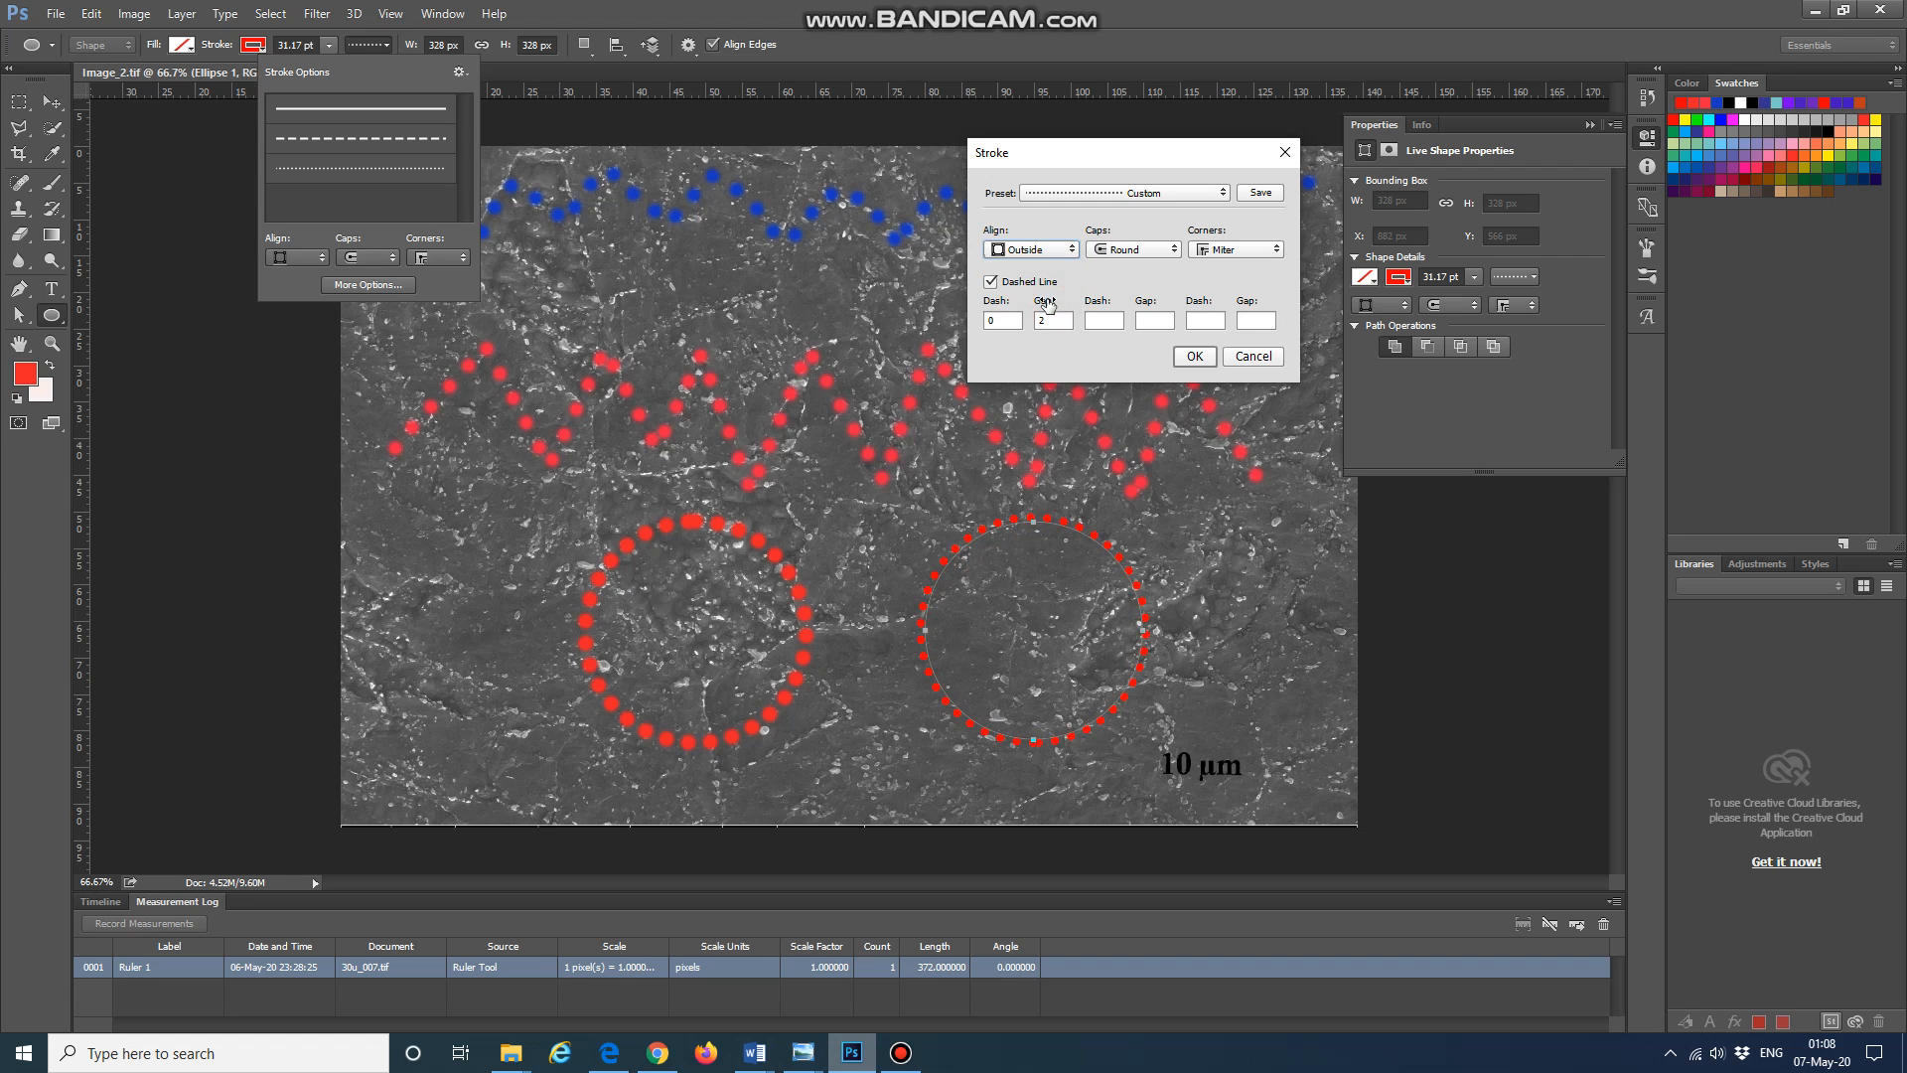
click(1055, 254)
click(1051, 285)
Step: Keep the dashed line at dash 0, set its gap to 2, and apply the stroke options
click(990, 282)
click(990, 282)
double_click(1045, 320)
double_click(1043, 320)
text(3)
double_click(1059, 320)
double_click(1061, 320)
double_click(1041, 322)
text(2)
click(1136, 192)
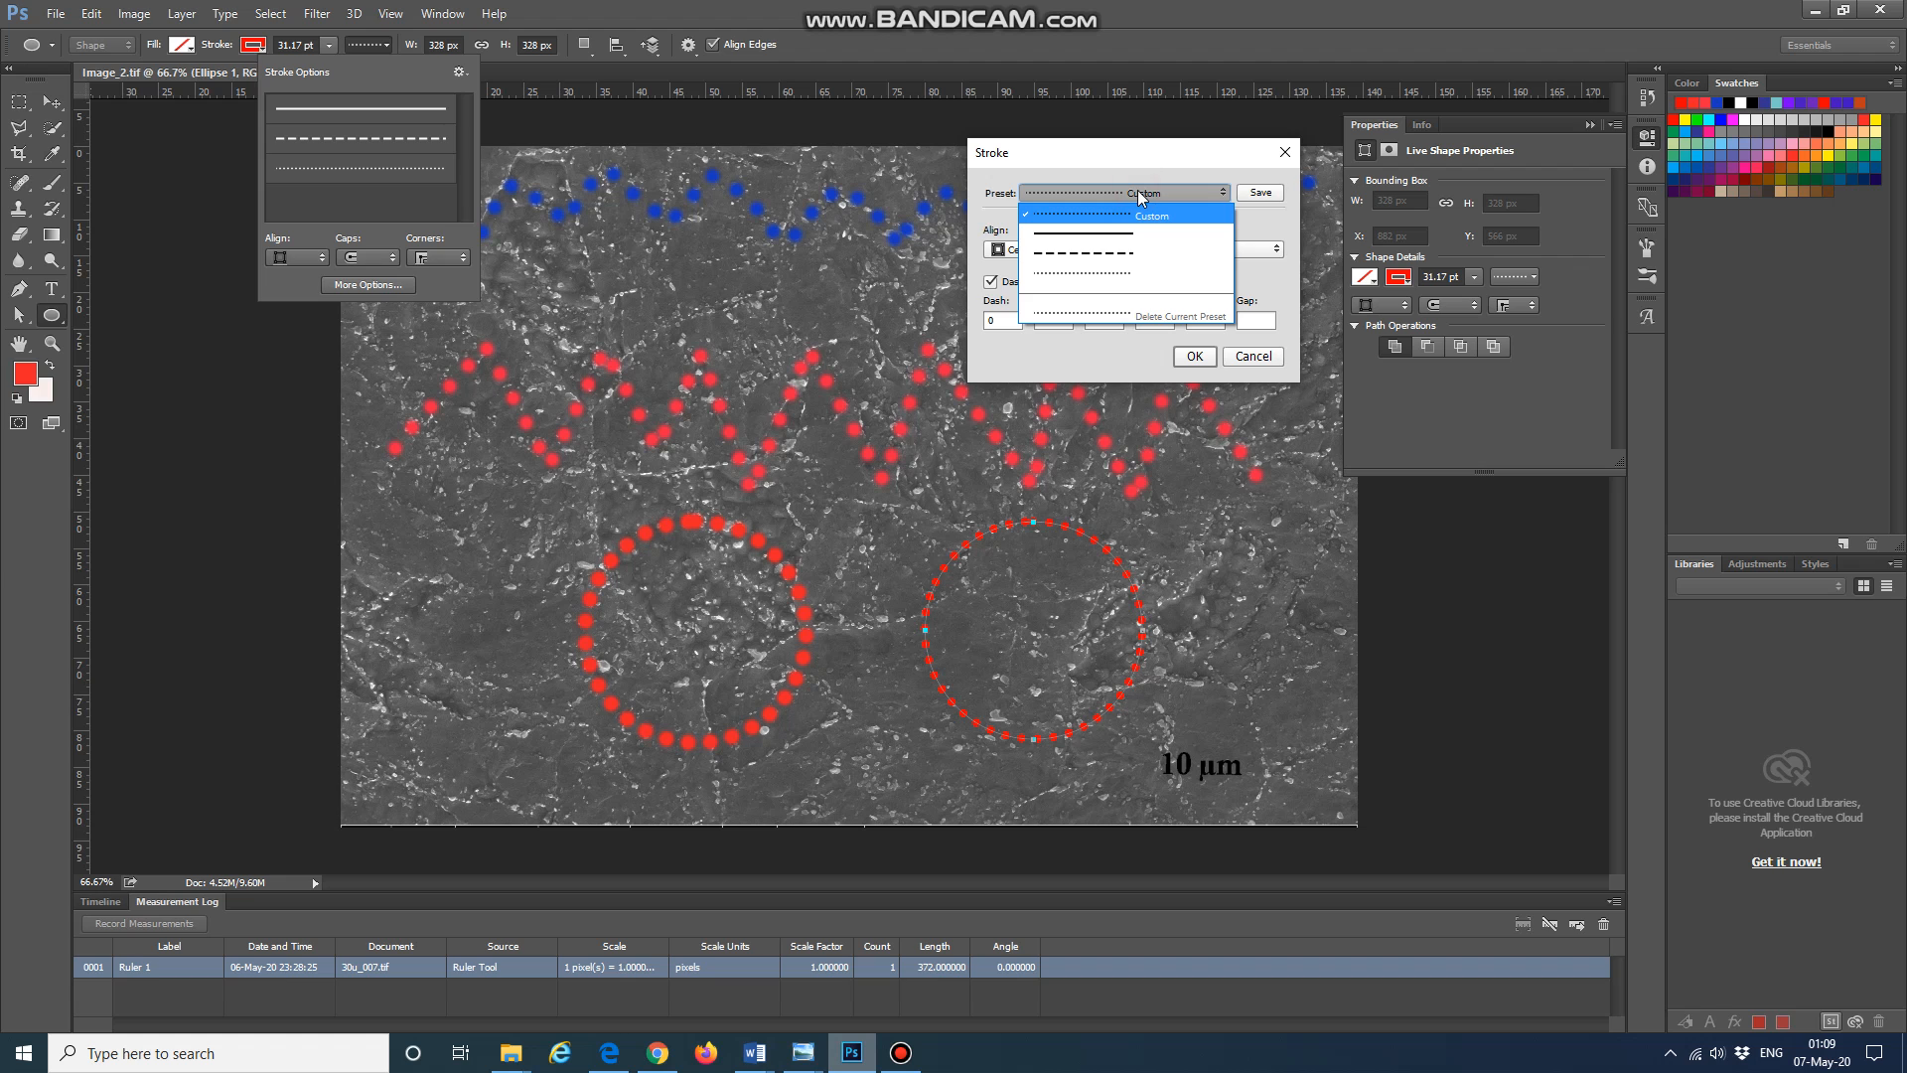
click(1151, 167)
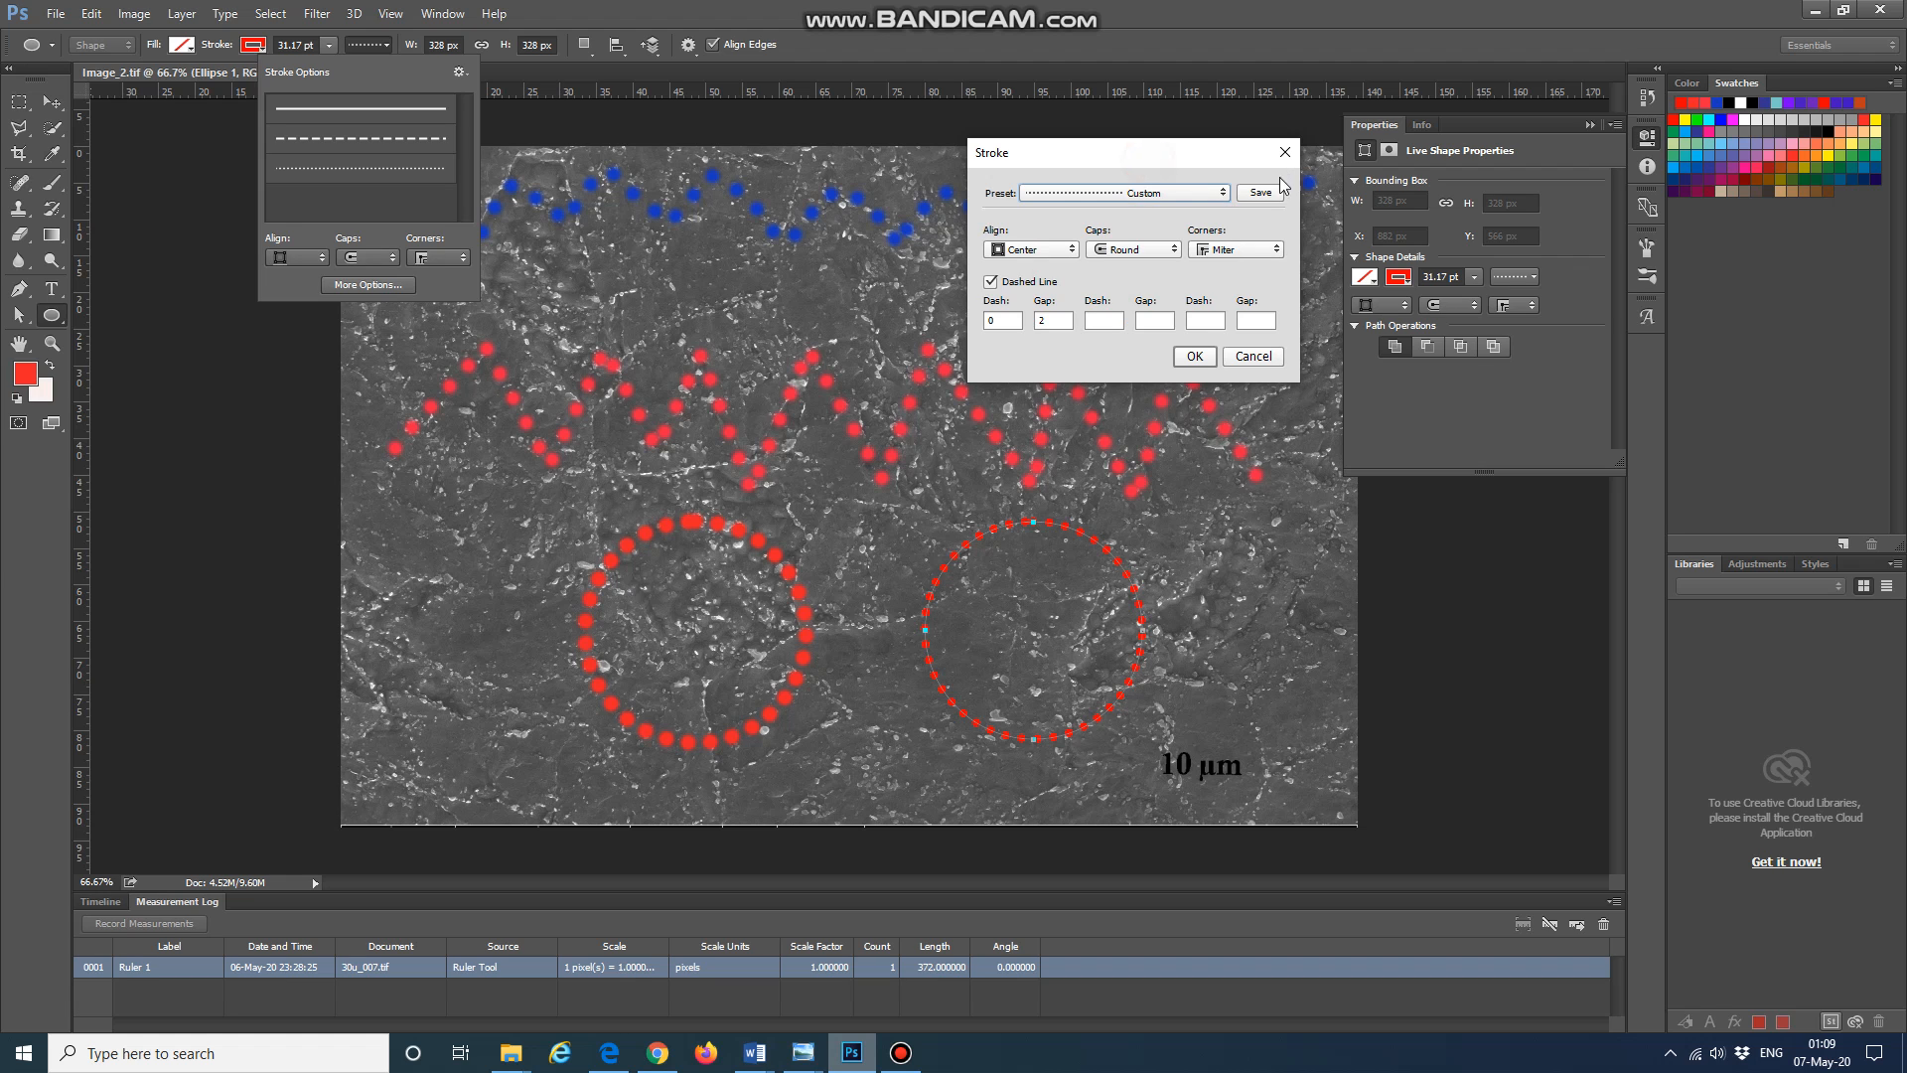
click(1195, 355)
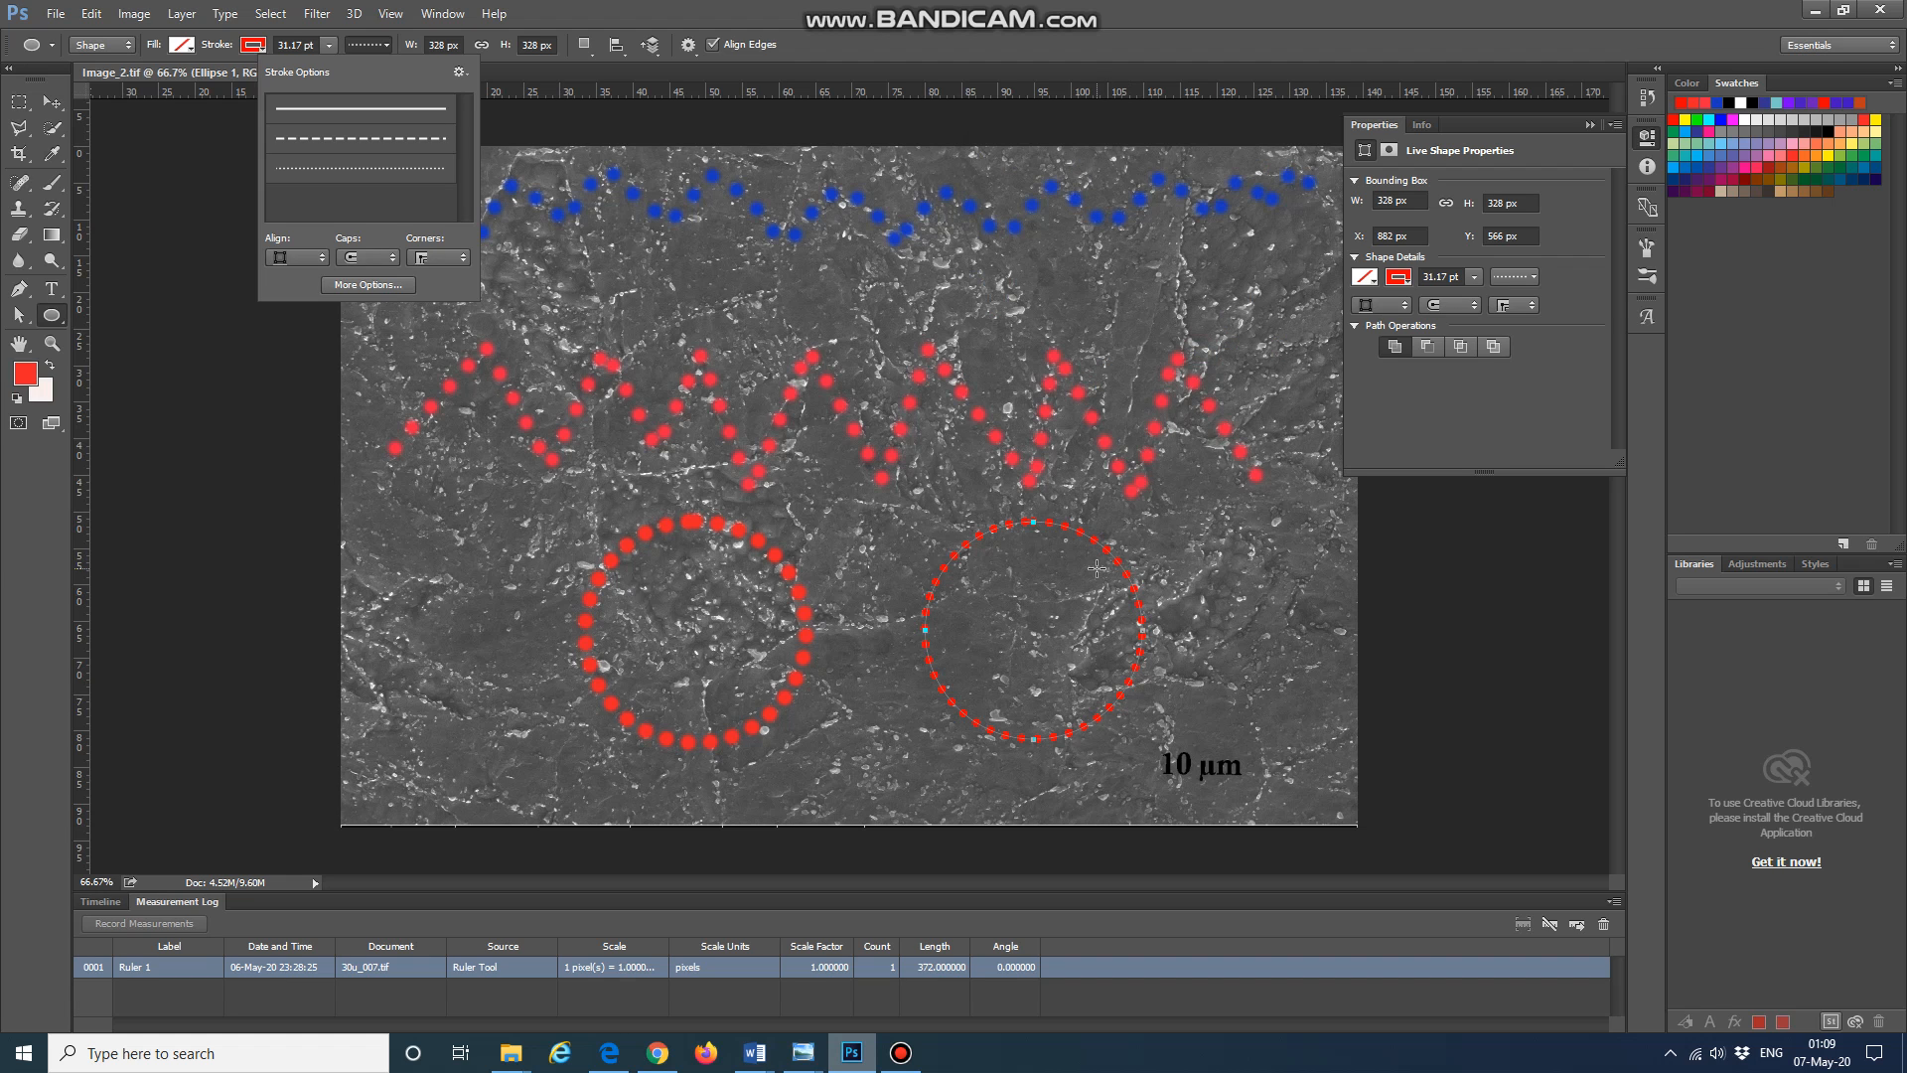
right_click(1110, 552)
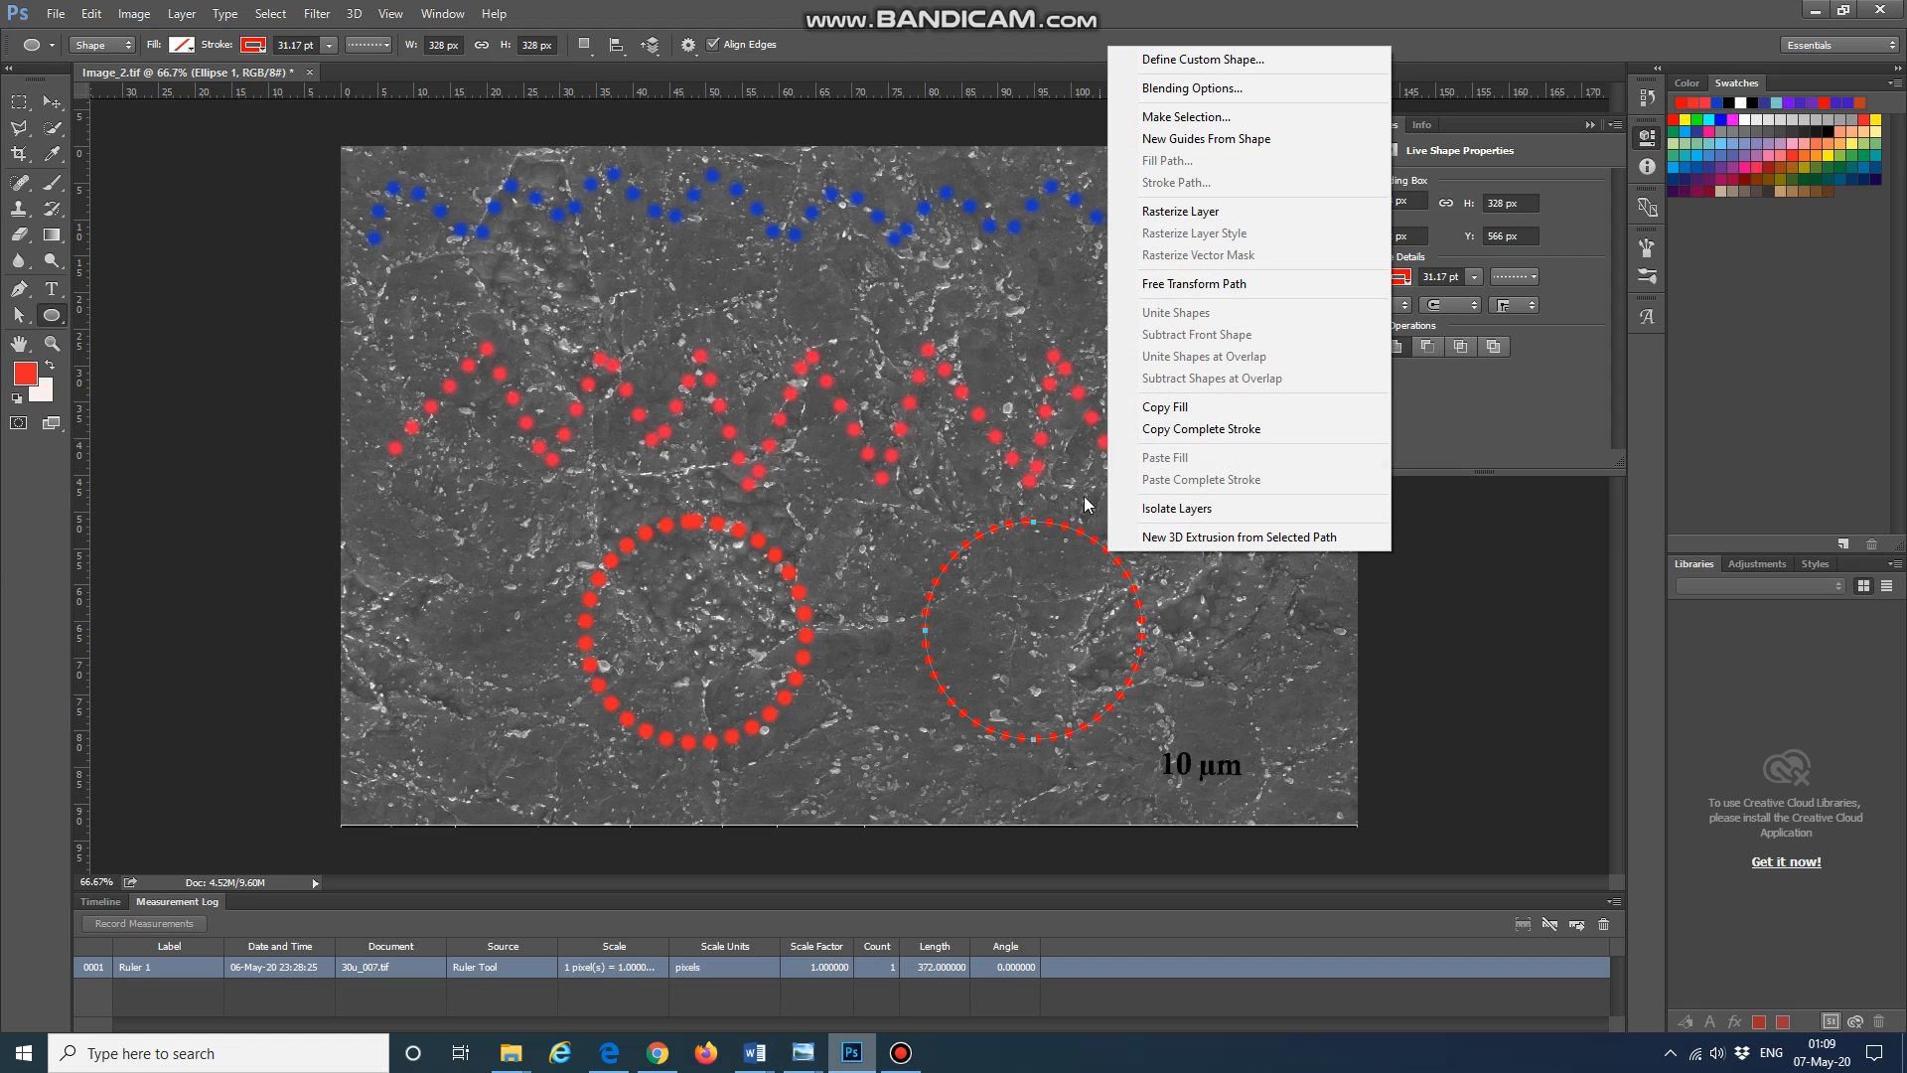
click(1098, 568)
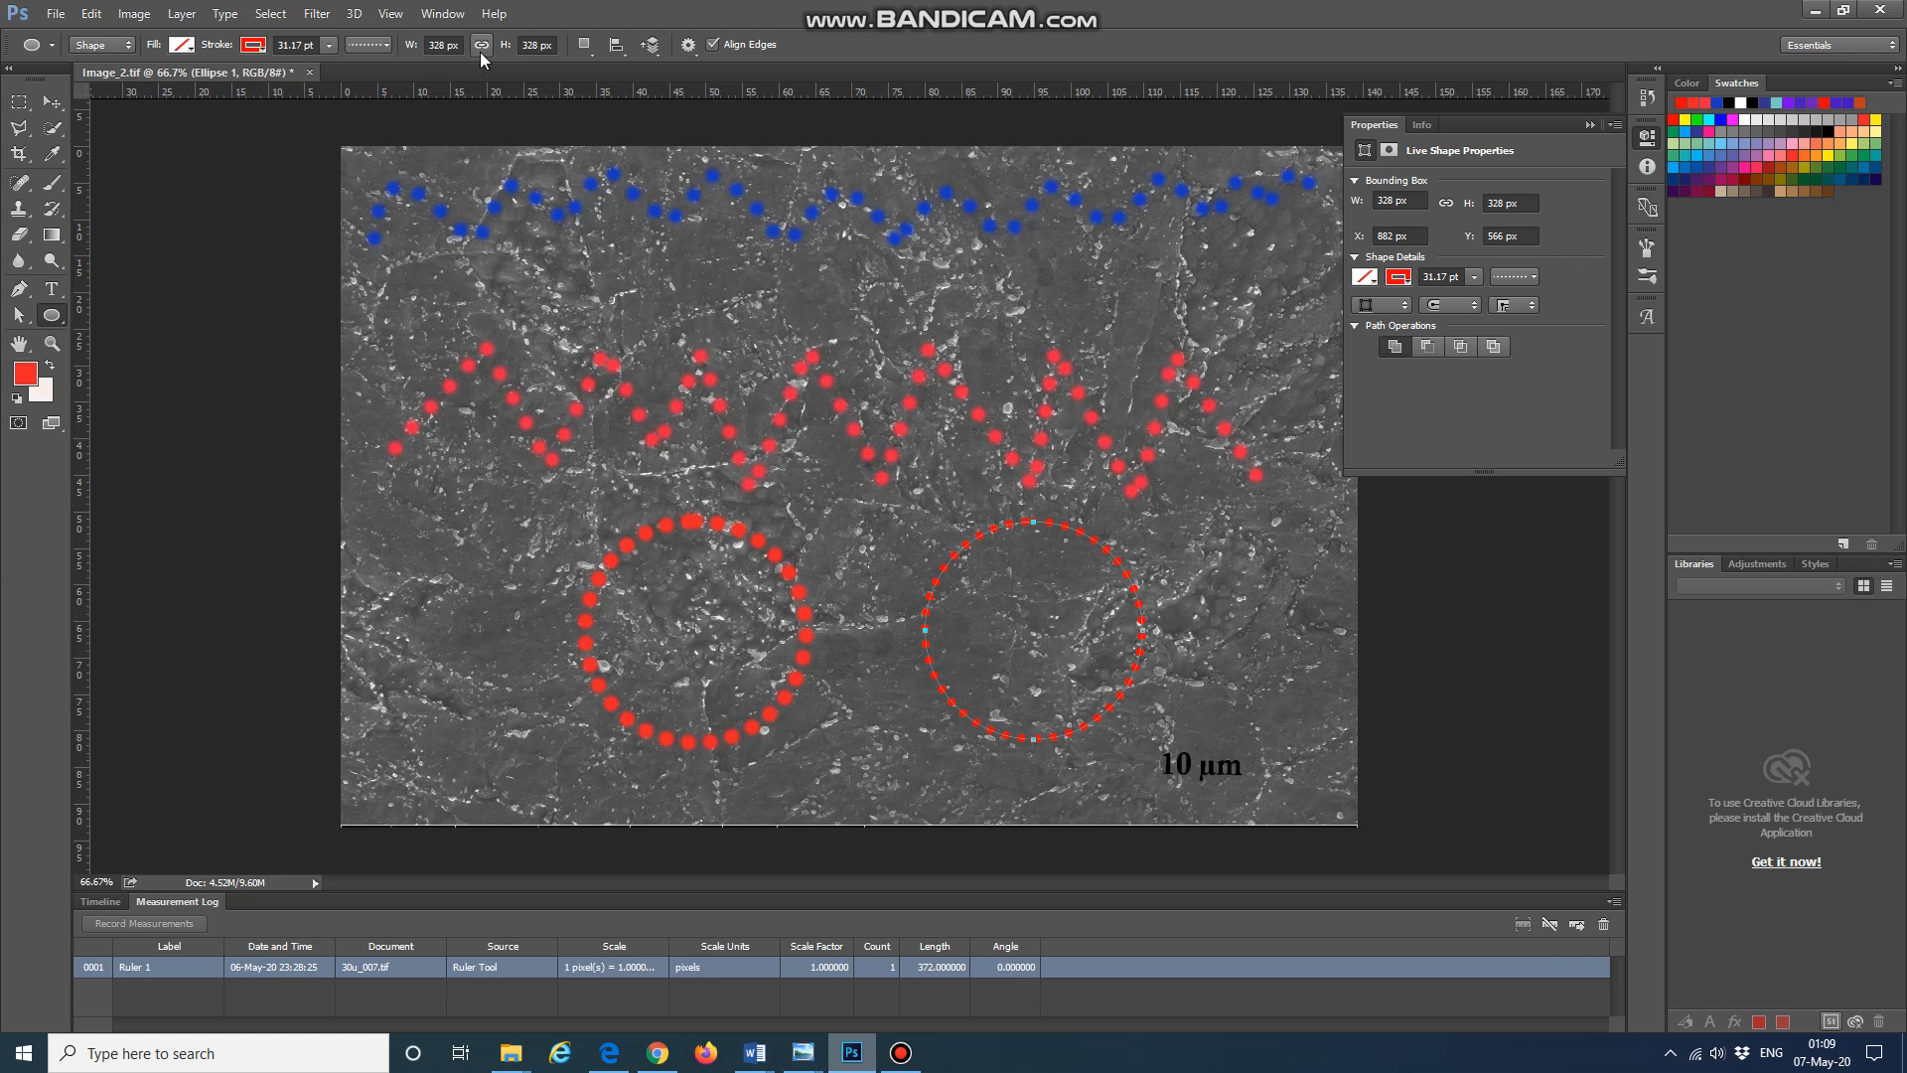
click(585, 46)
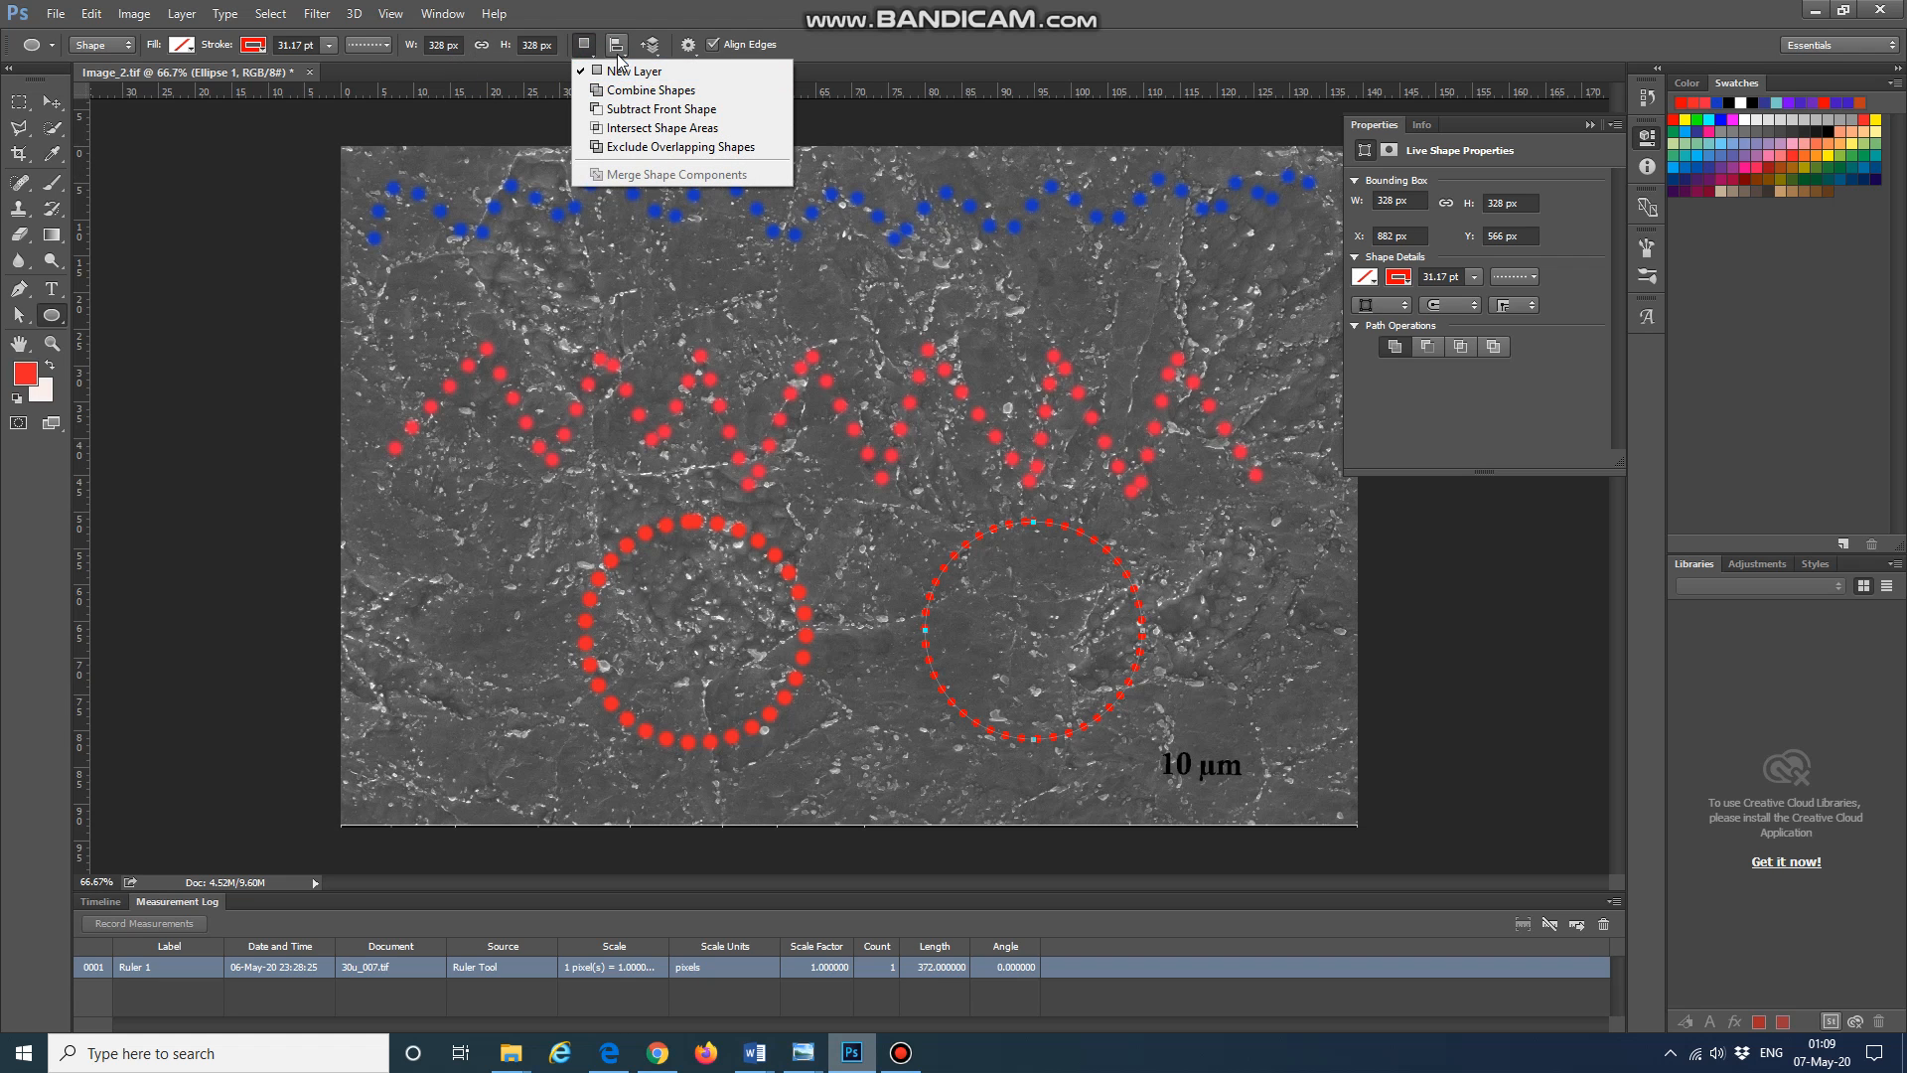
click(626, 52)
click(622, 56)
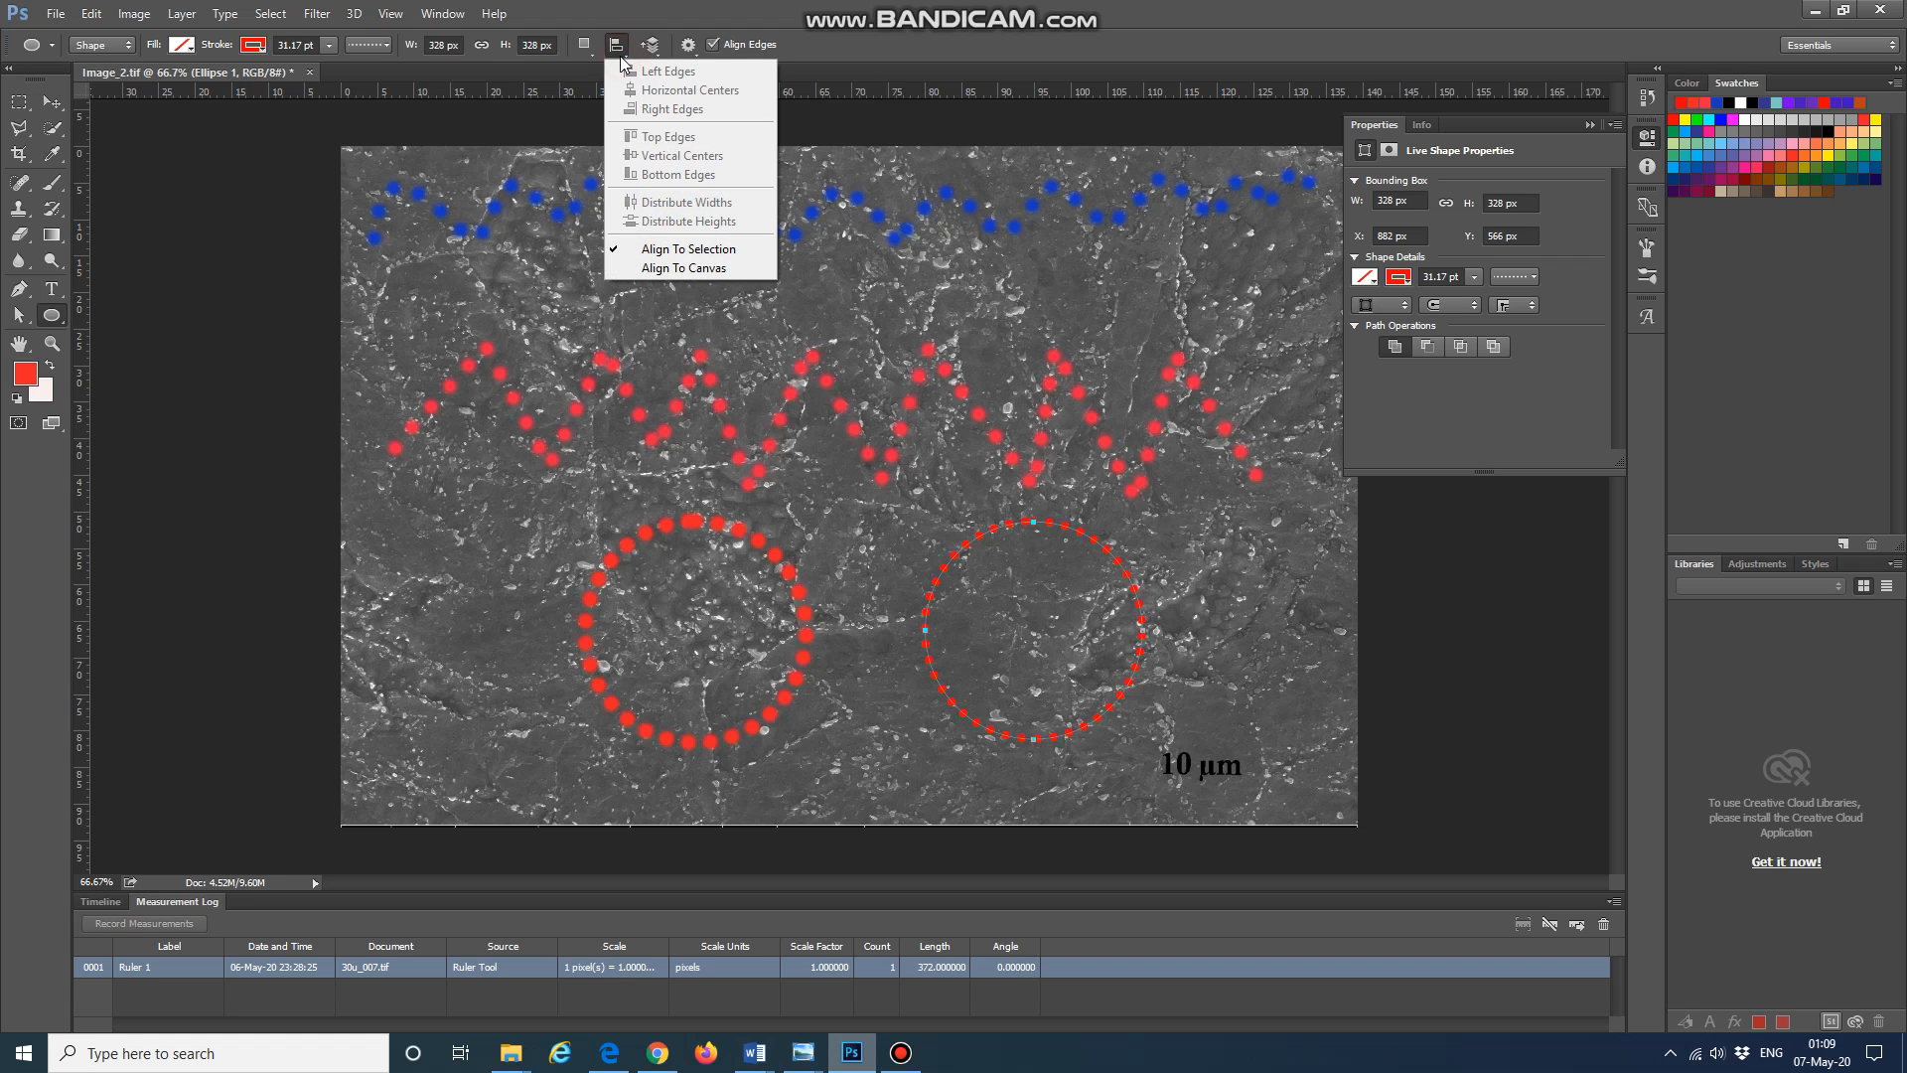
click(816, 55)
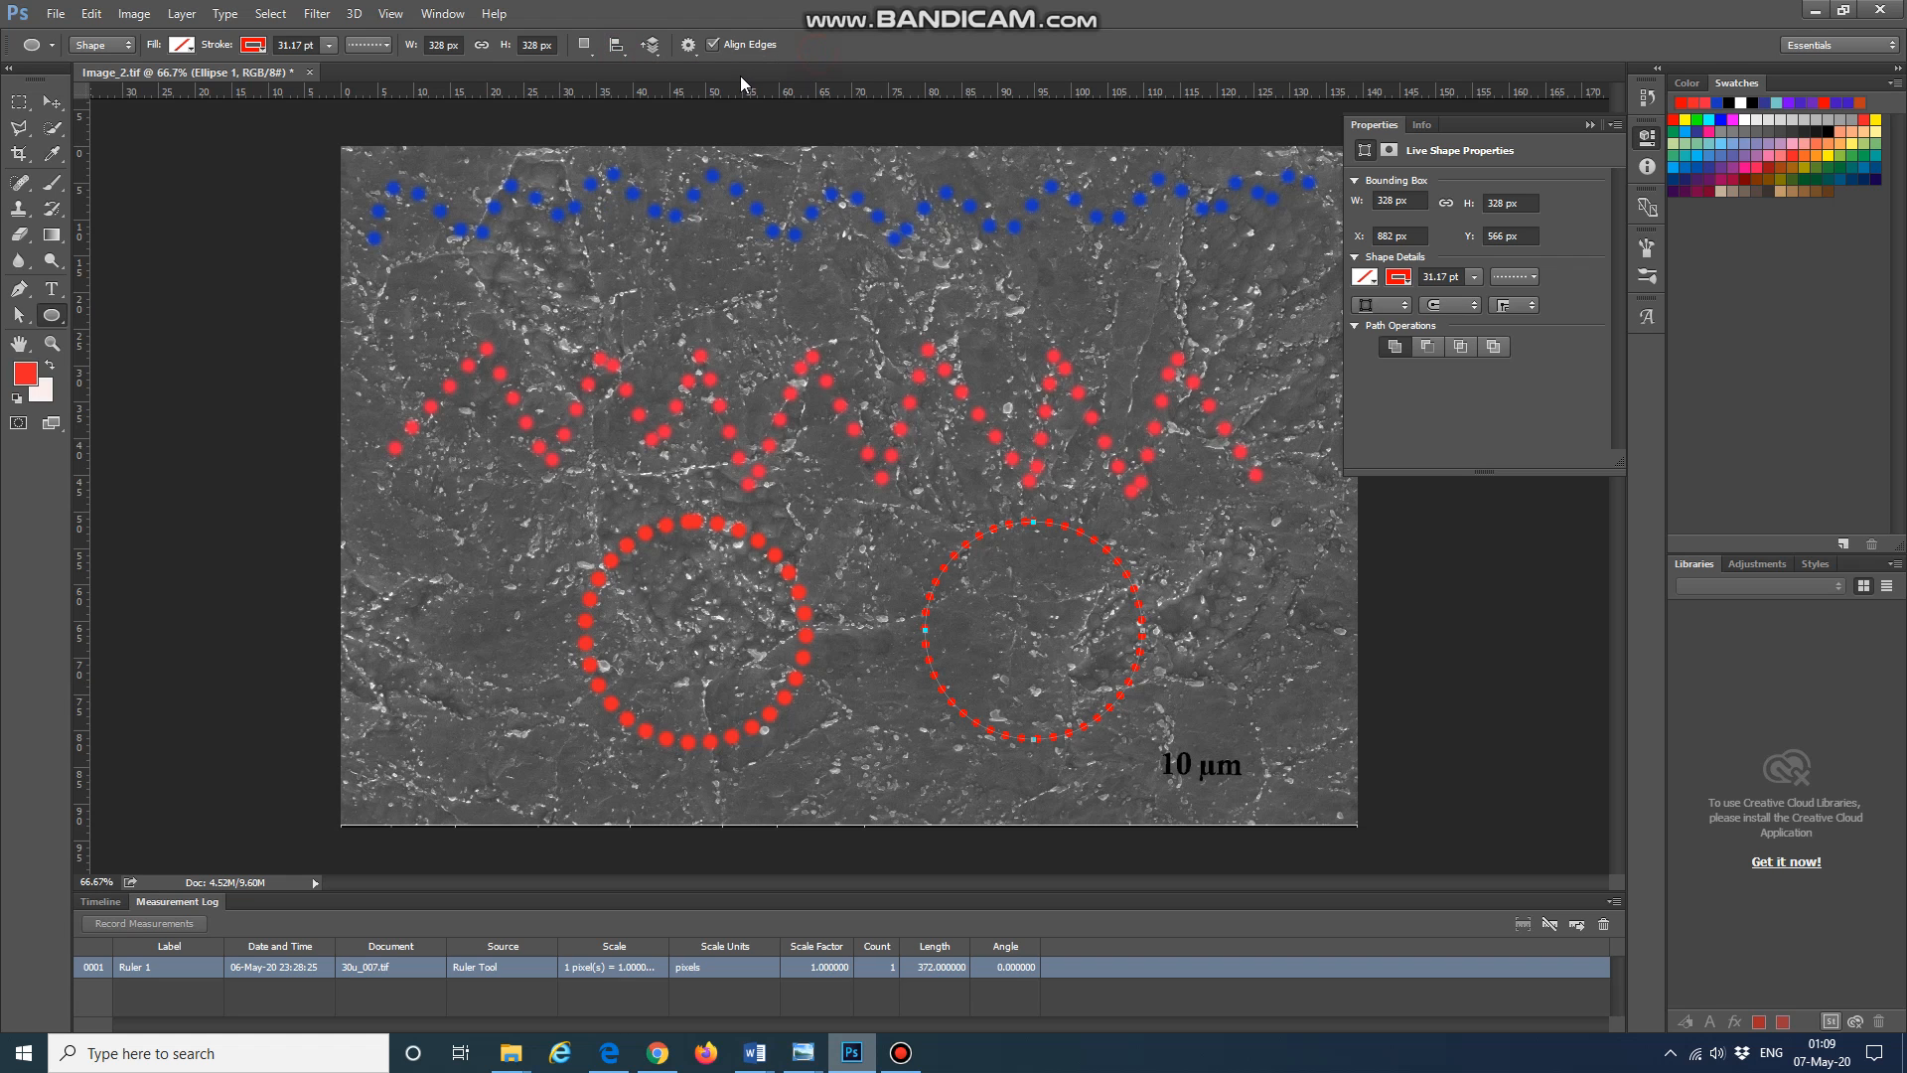
click(692, 51)
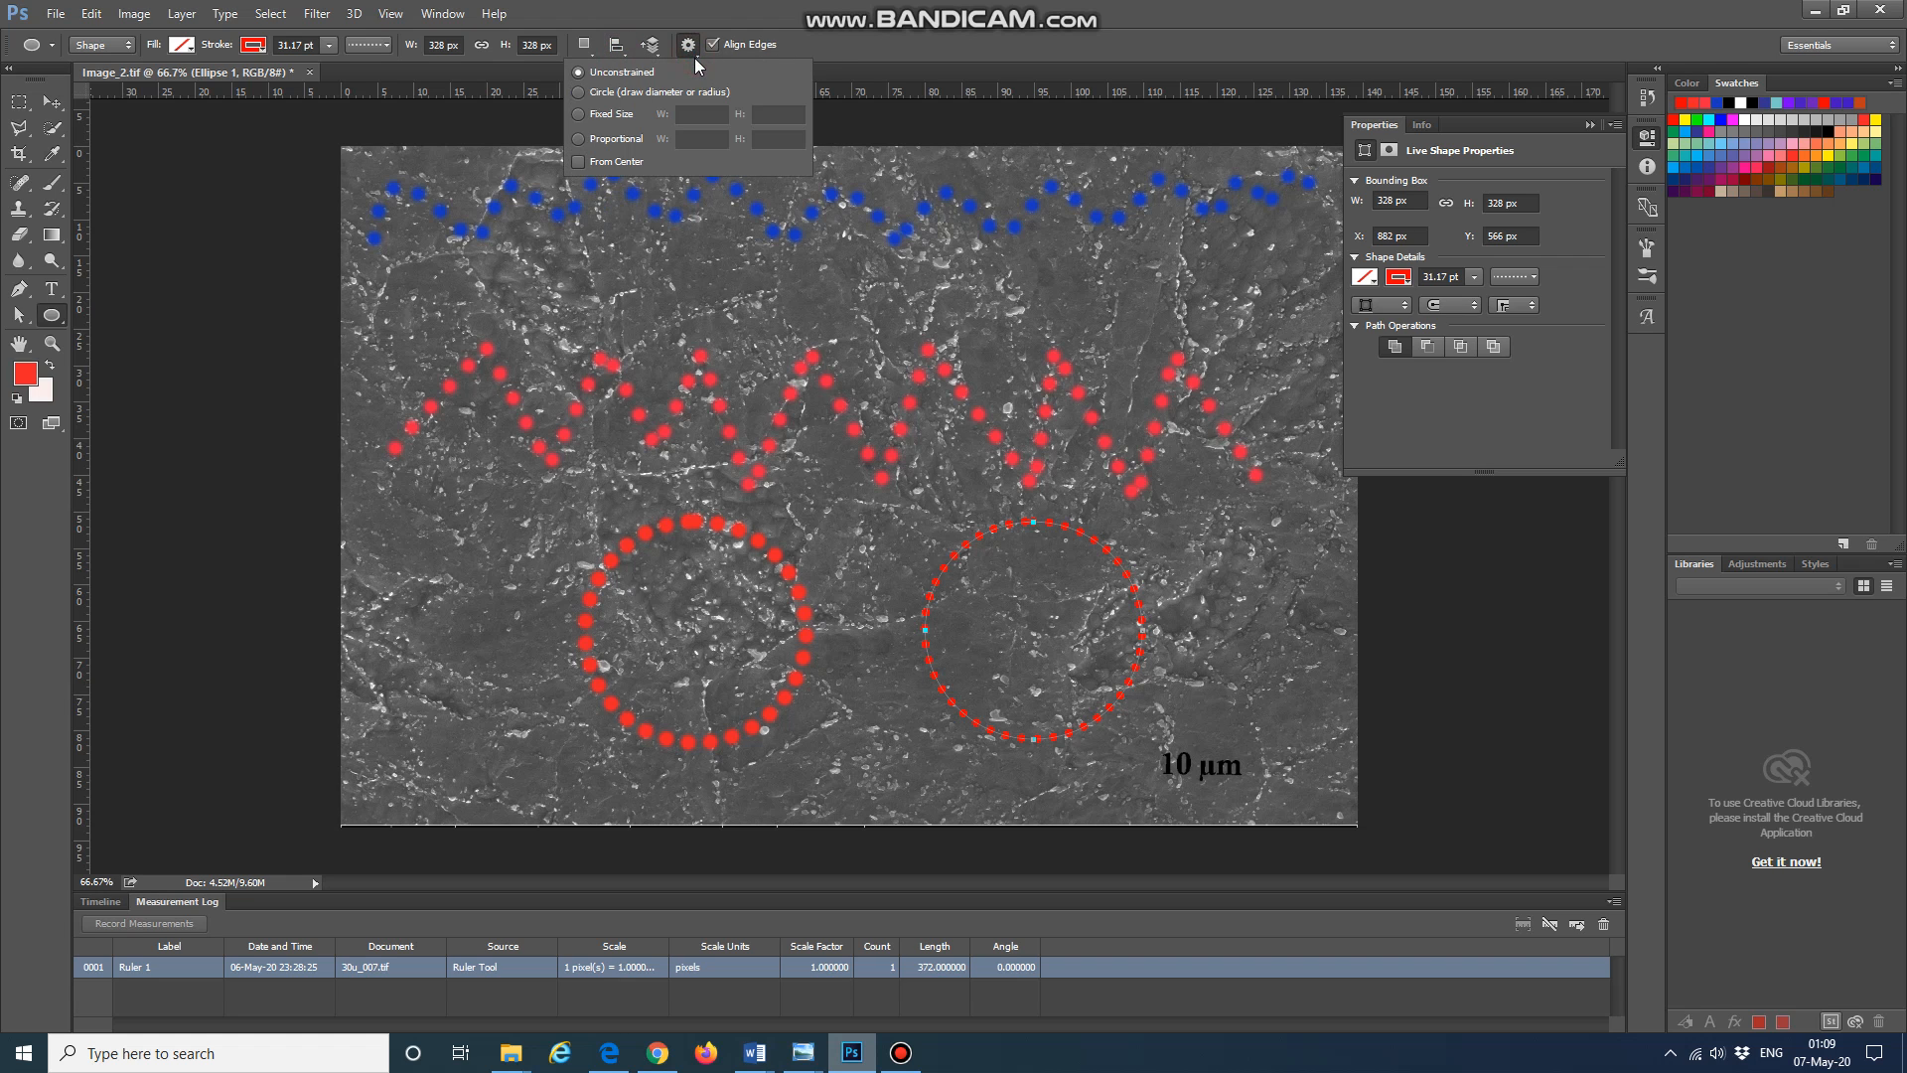
click(882, 49)
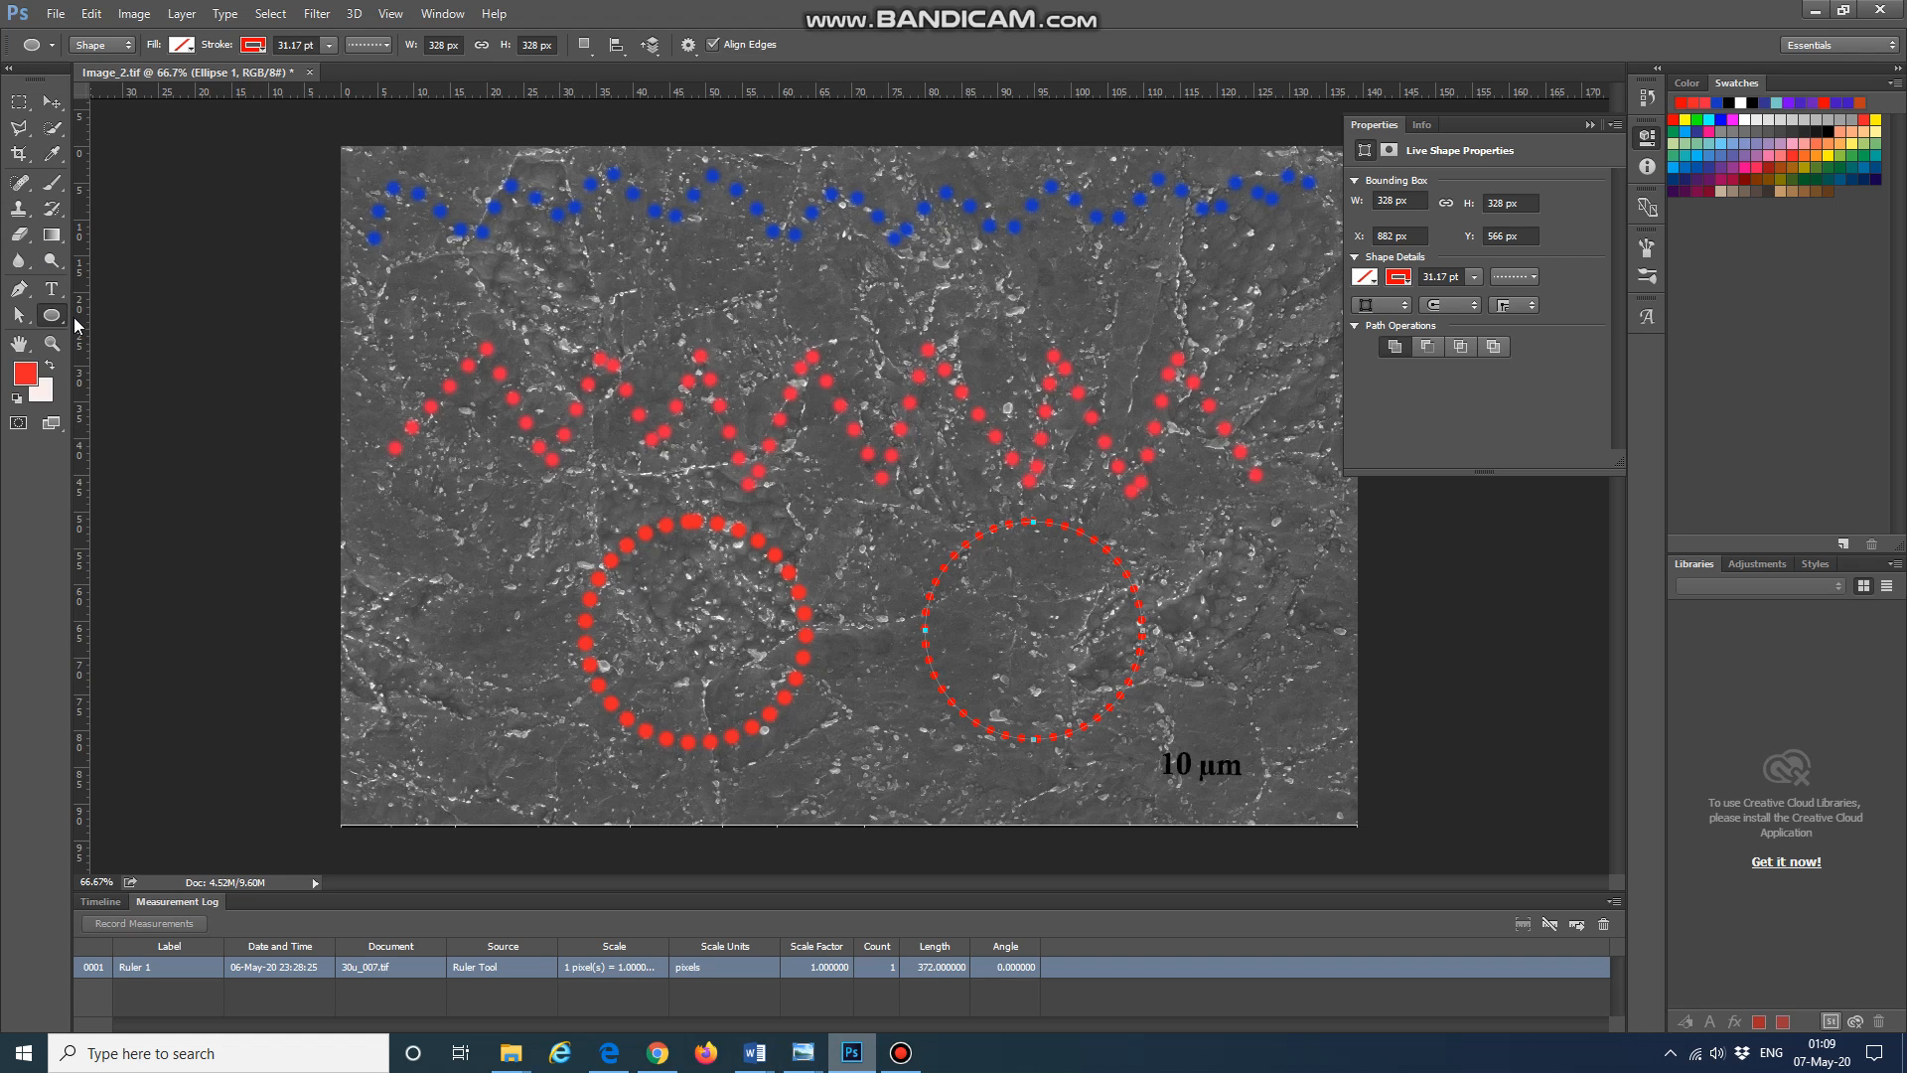
click(53, 183)
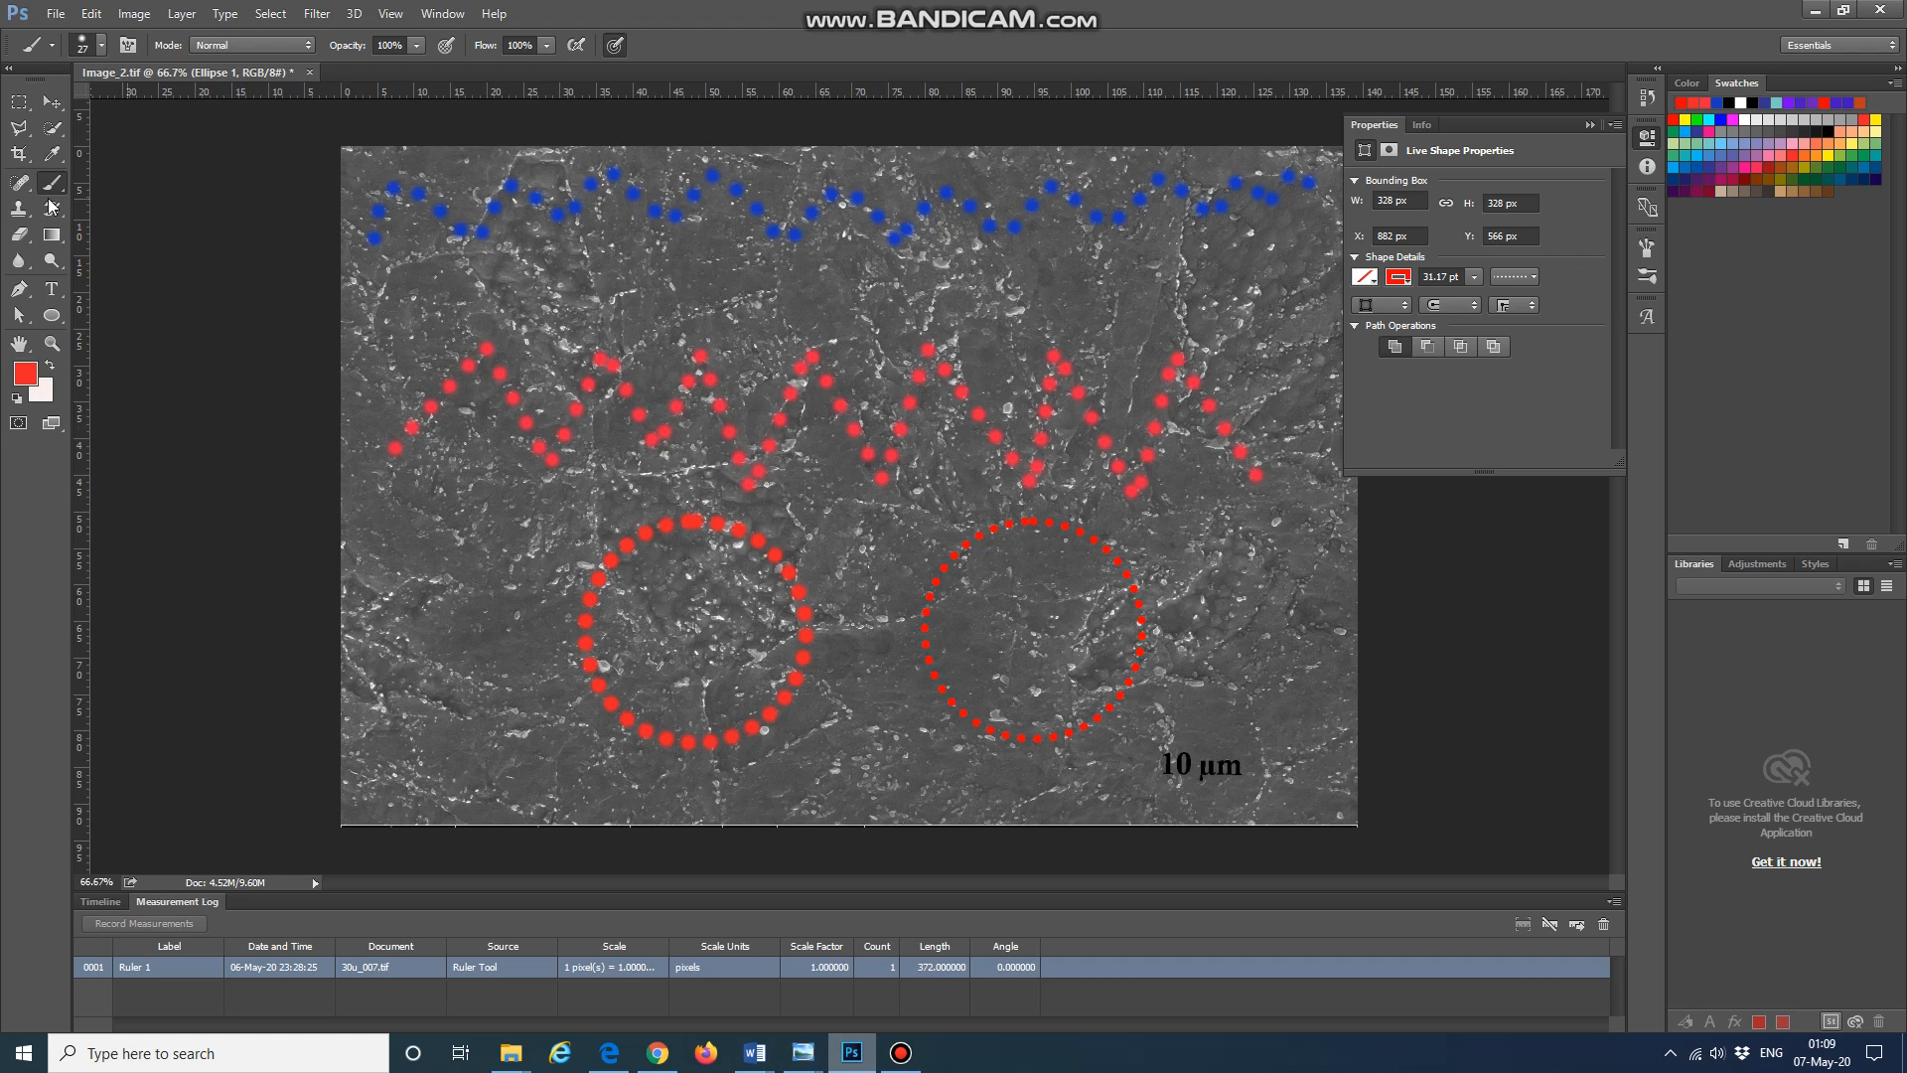
Step: Switch to the Brush tool and set the brush size to 43 px and hardness to 51%
click(52, 101)
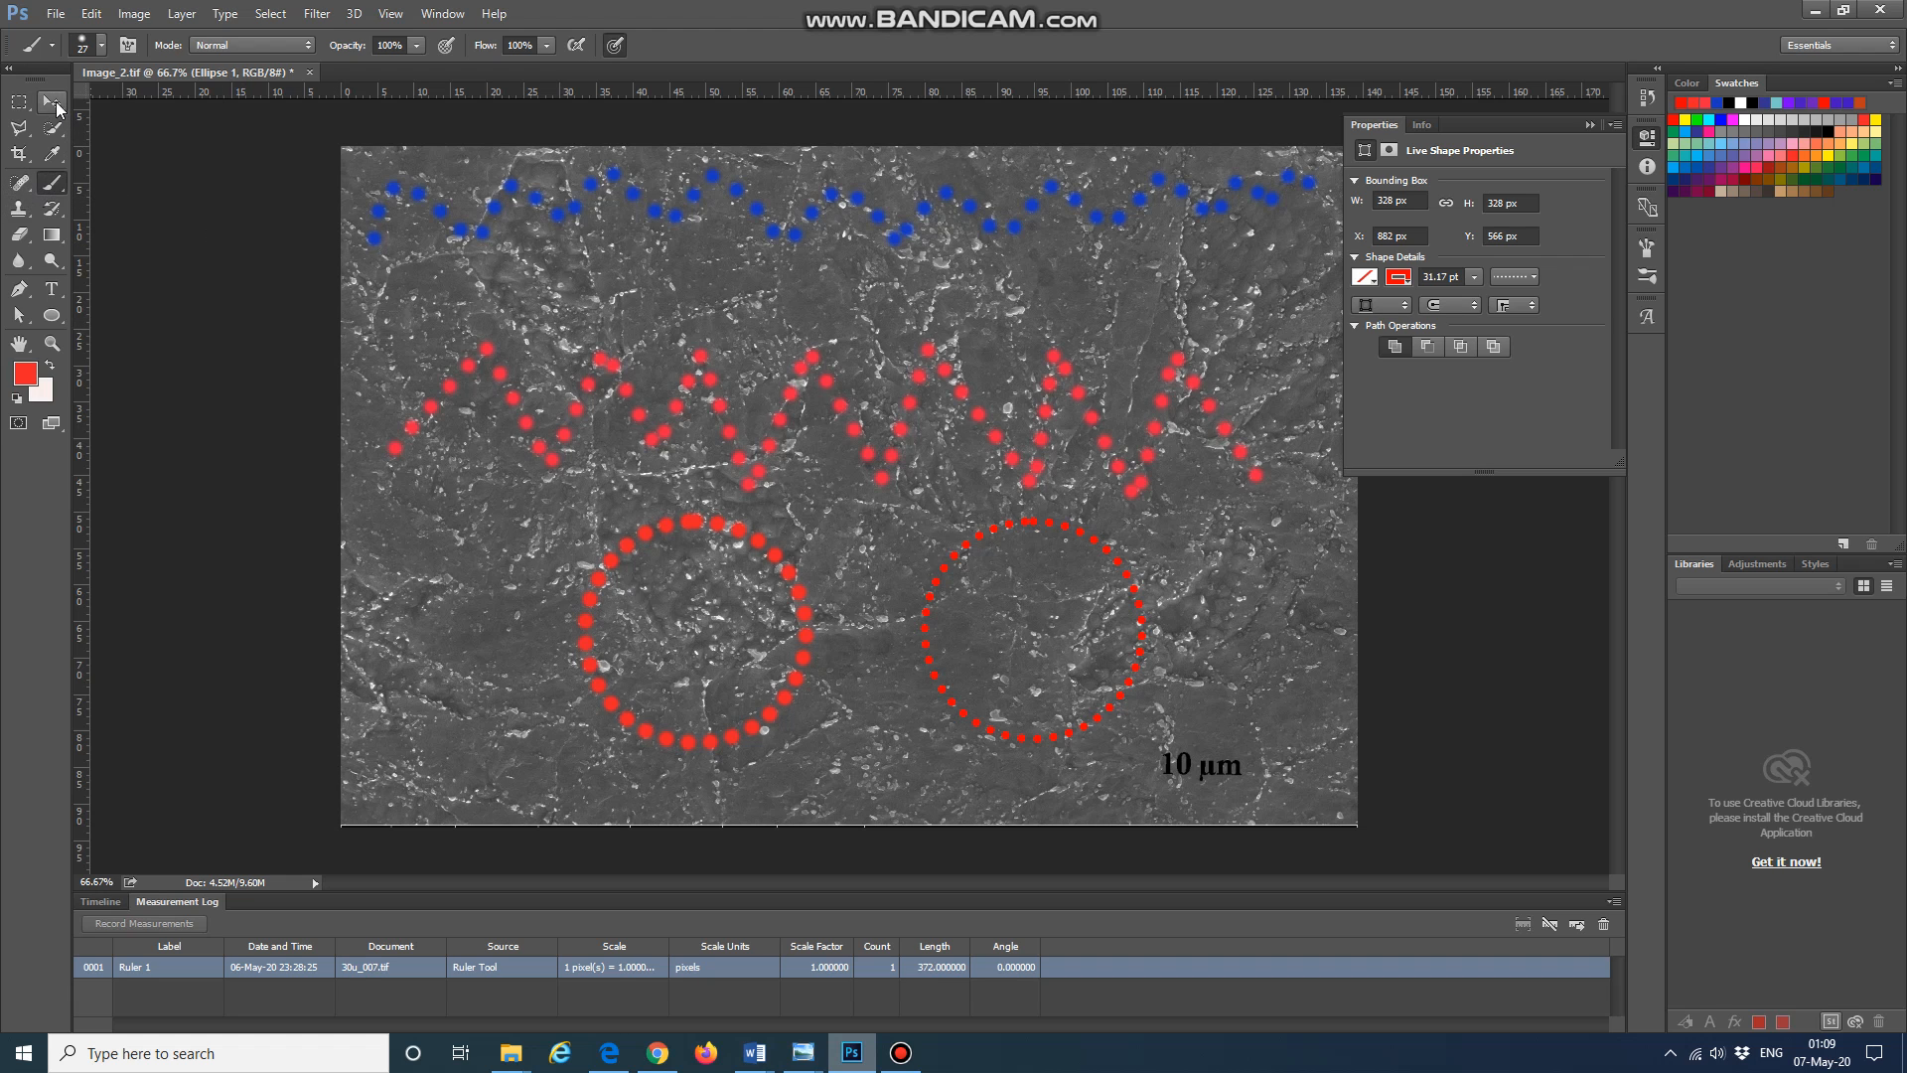
click(53, 184)
click(103, 45)
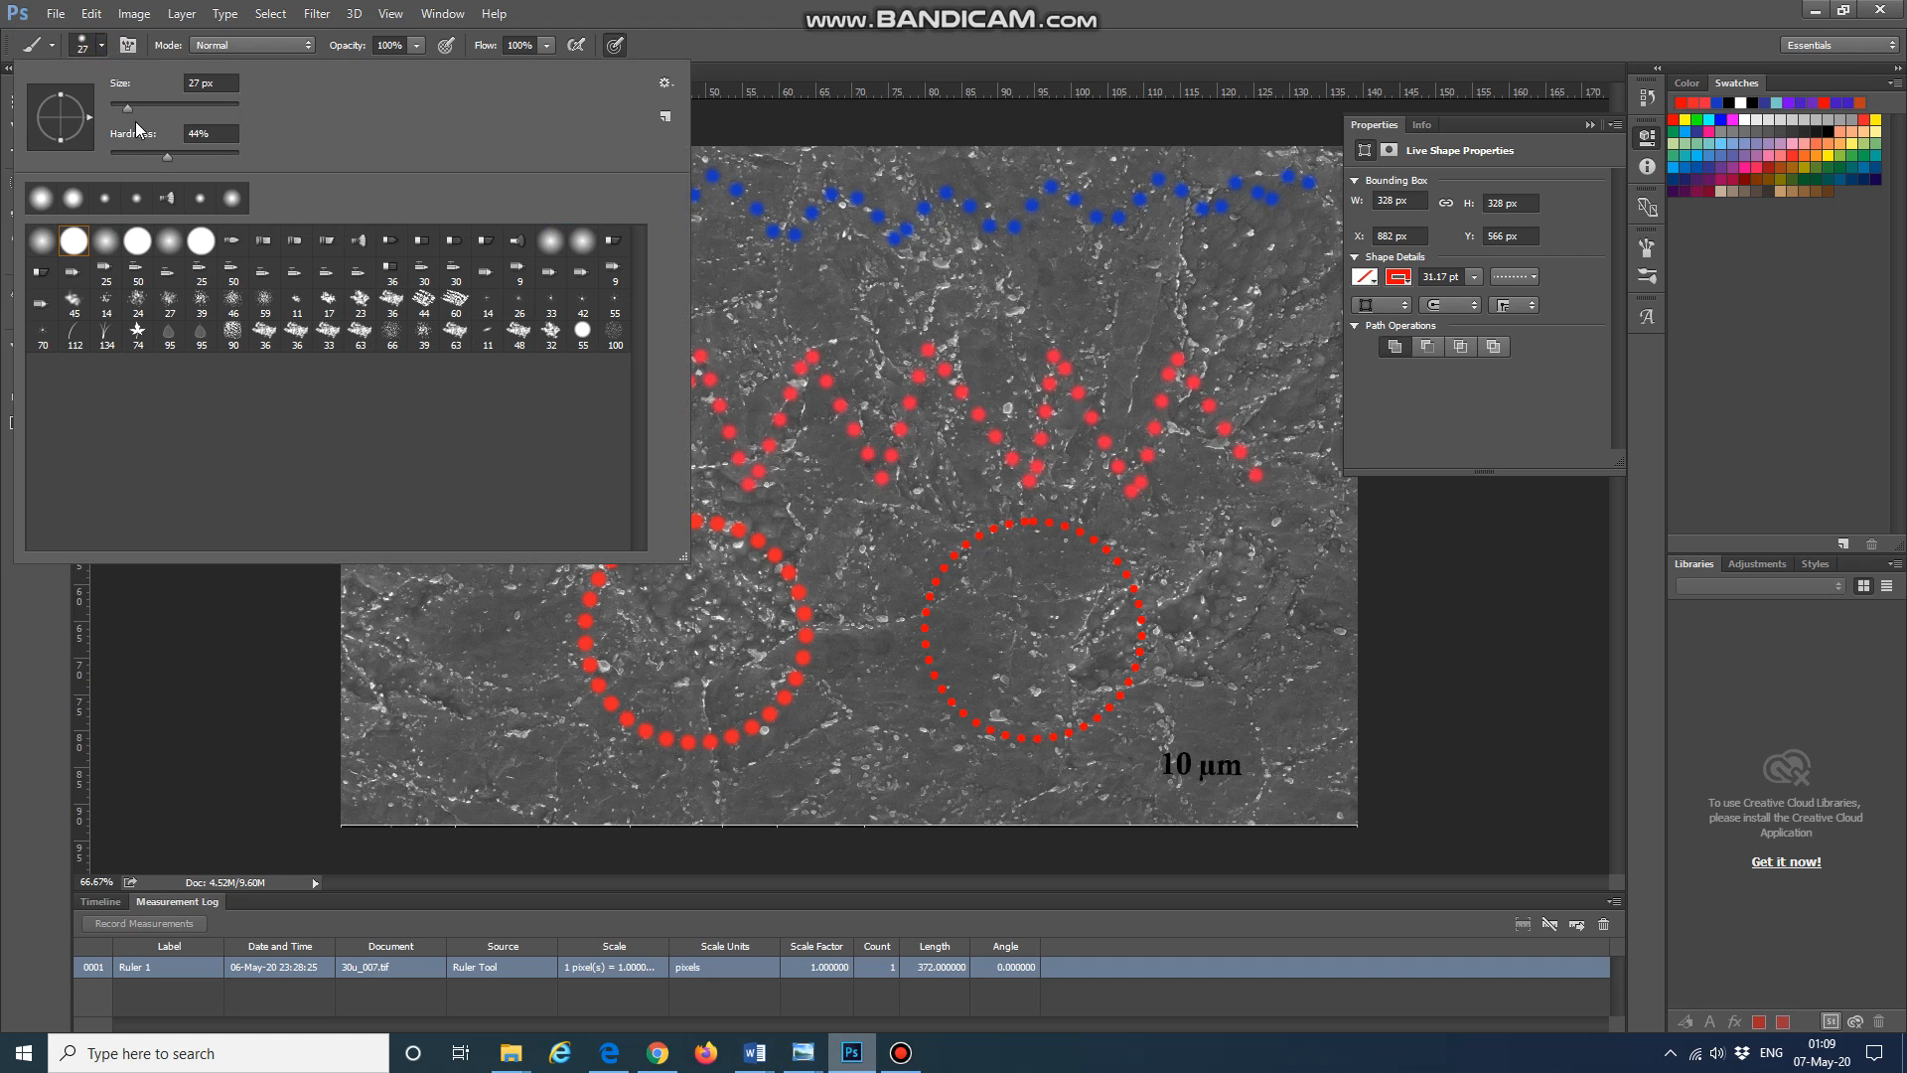
click(128, 104)
drag(137, 102, 139, 102)
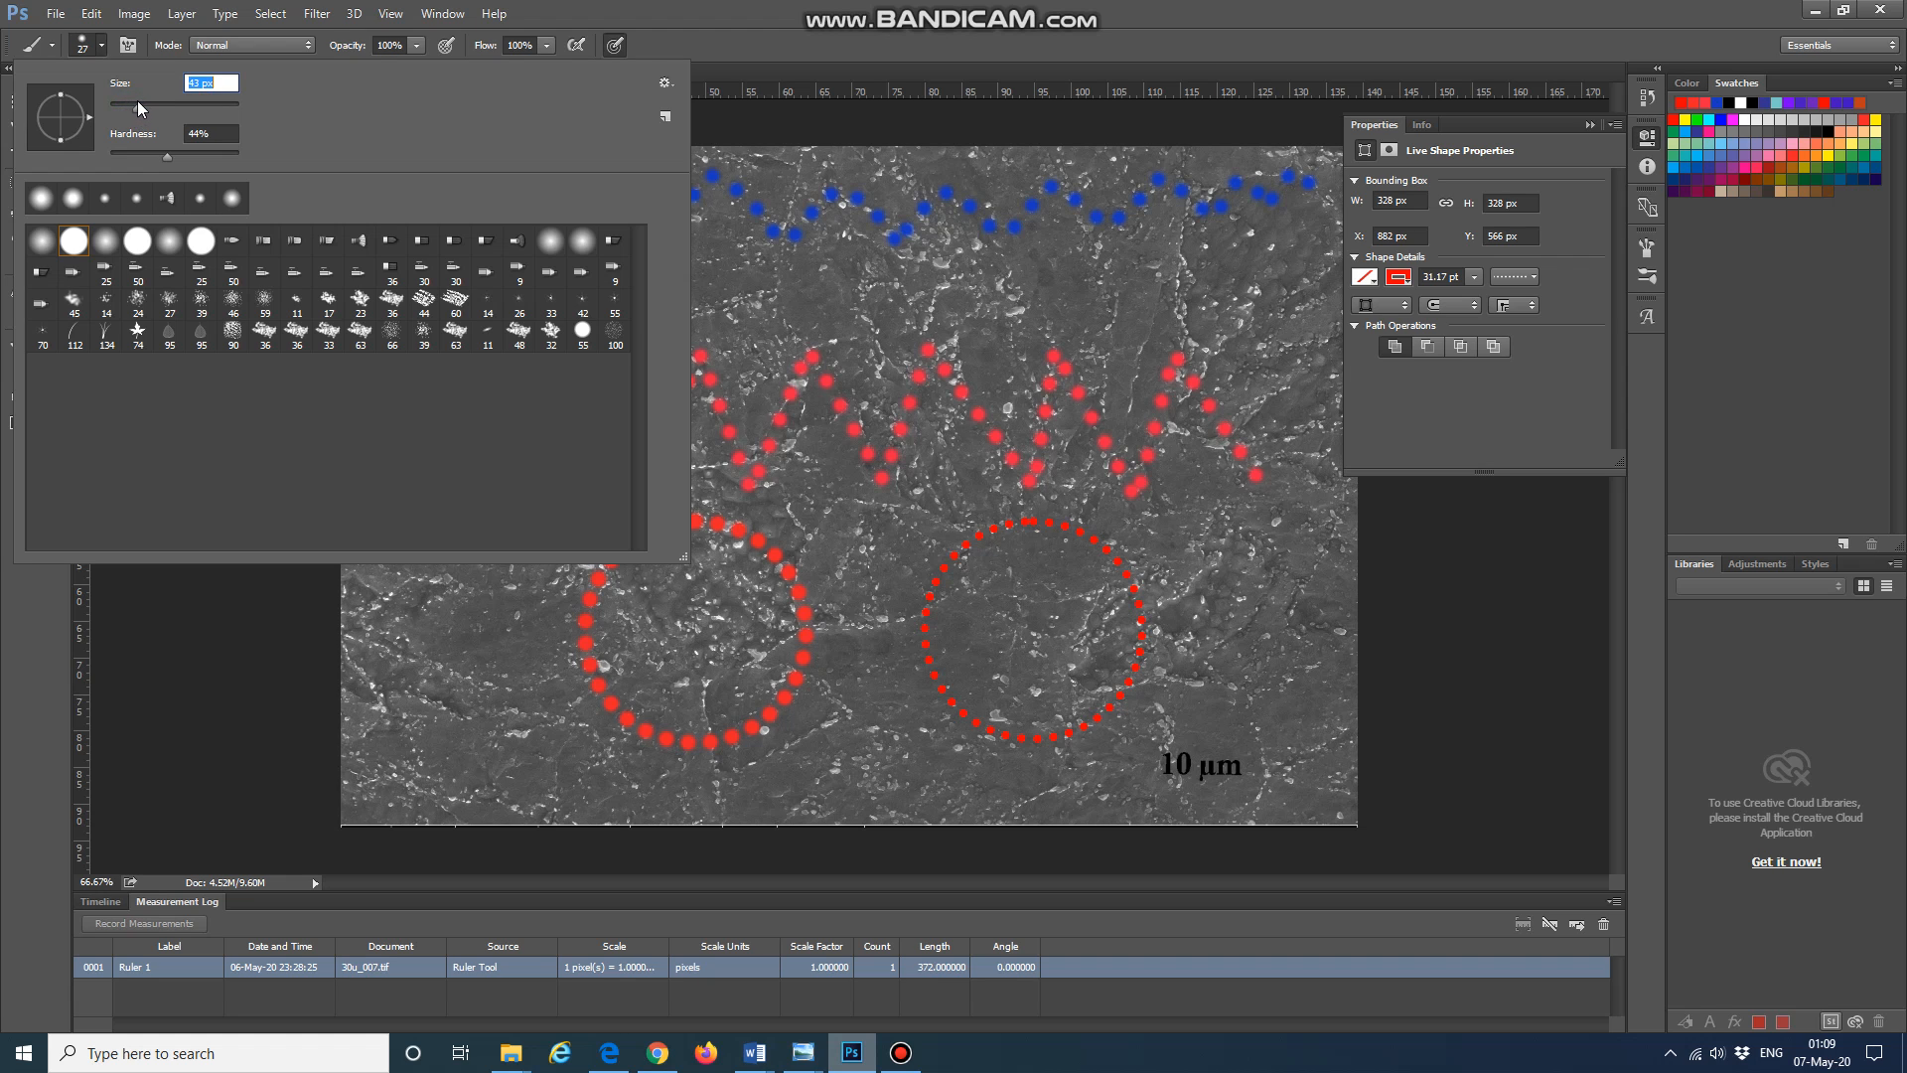
click(163, 155)
drag(175, 155, 176, 154)
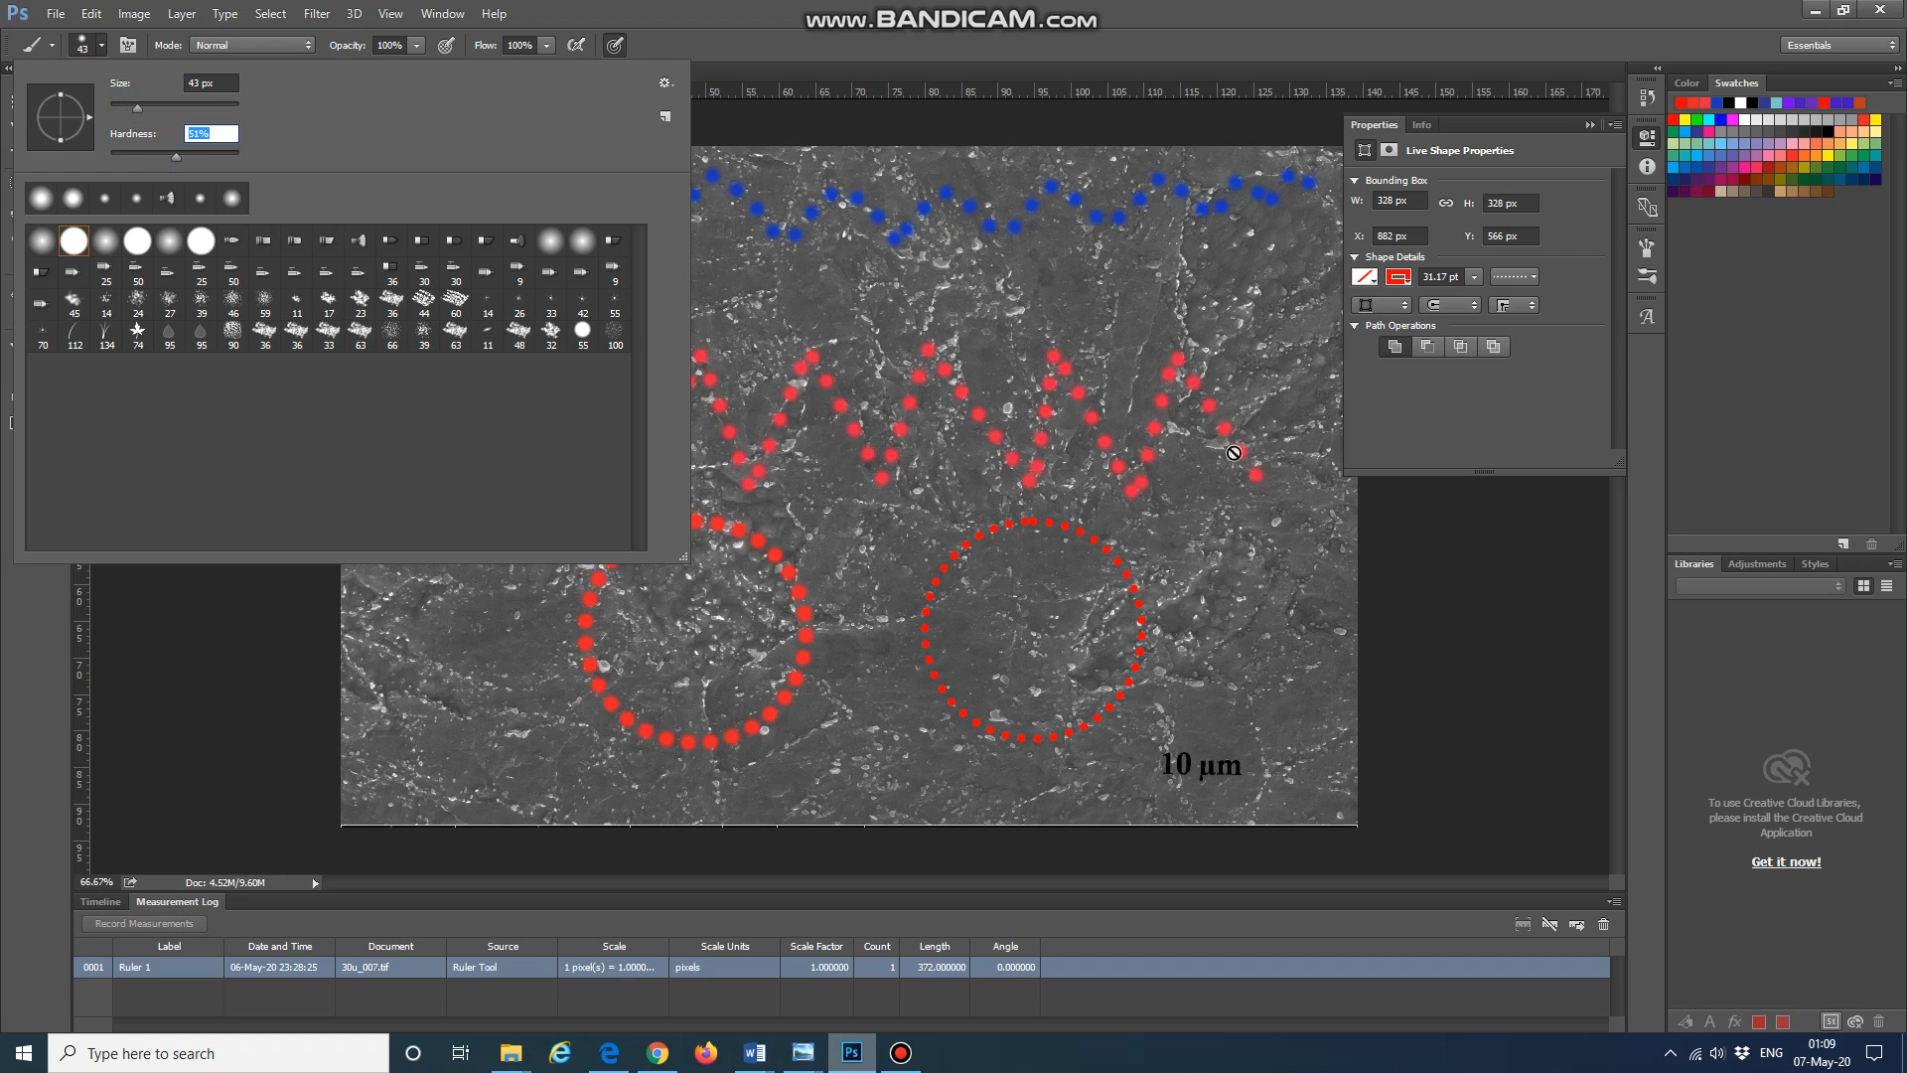
Step: In the Brush panel, set the brush tip spacing to 133% and the size to 29 px
click(1652, 250)
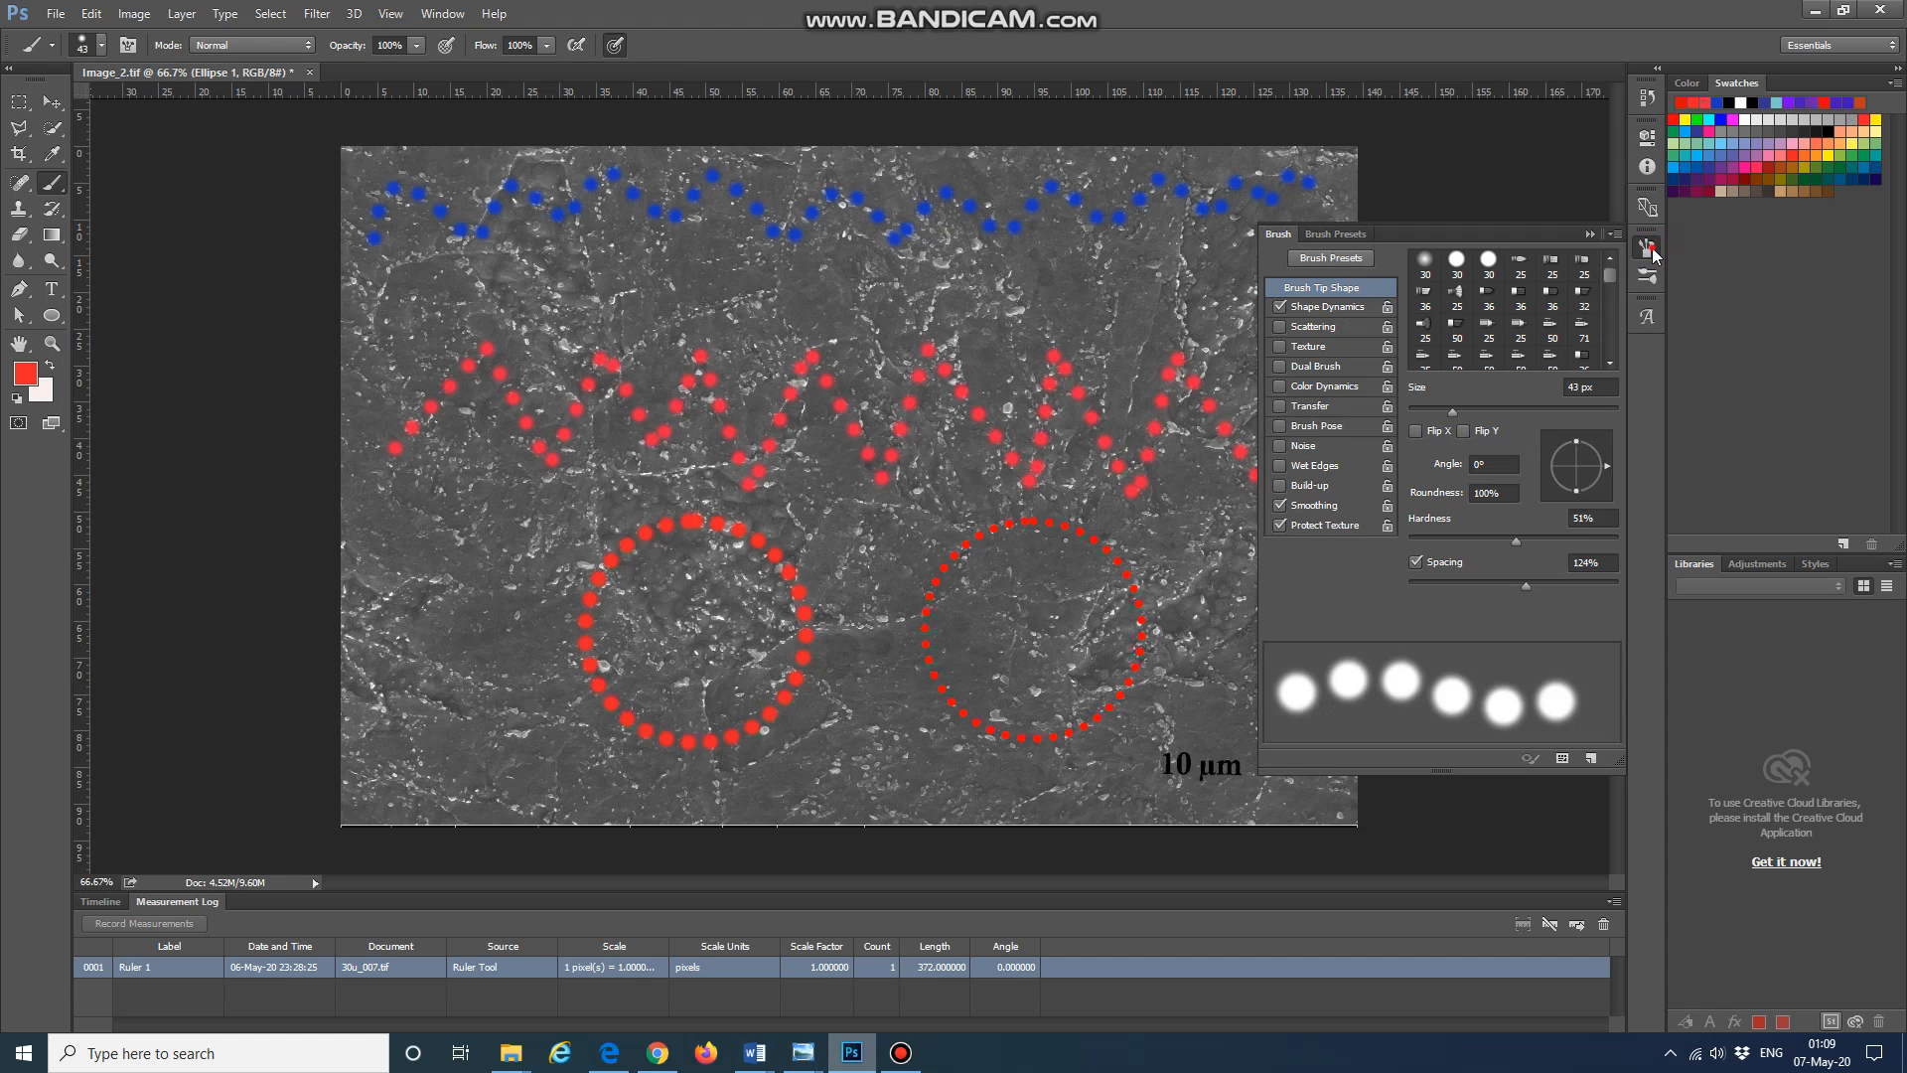
click(1650, 250)
click(1647, 249)
mouse_move(1528, 584)
mouse_down()
mouse_move(1504, 590)
mouse_move(1532, 590)
mouse_move(1480, 542)
mouse_move(1517, 542)
mouse_up()
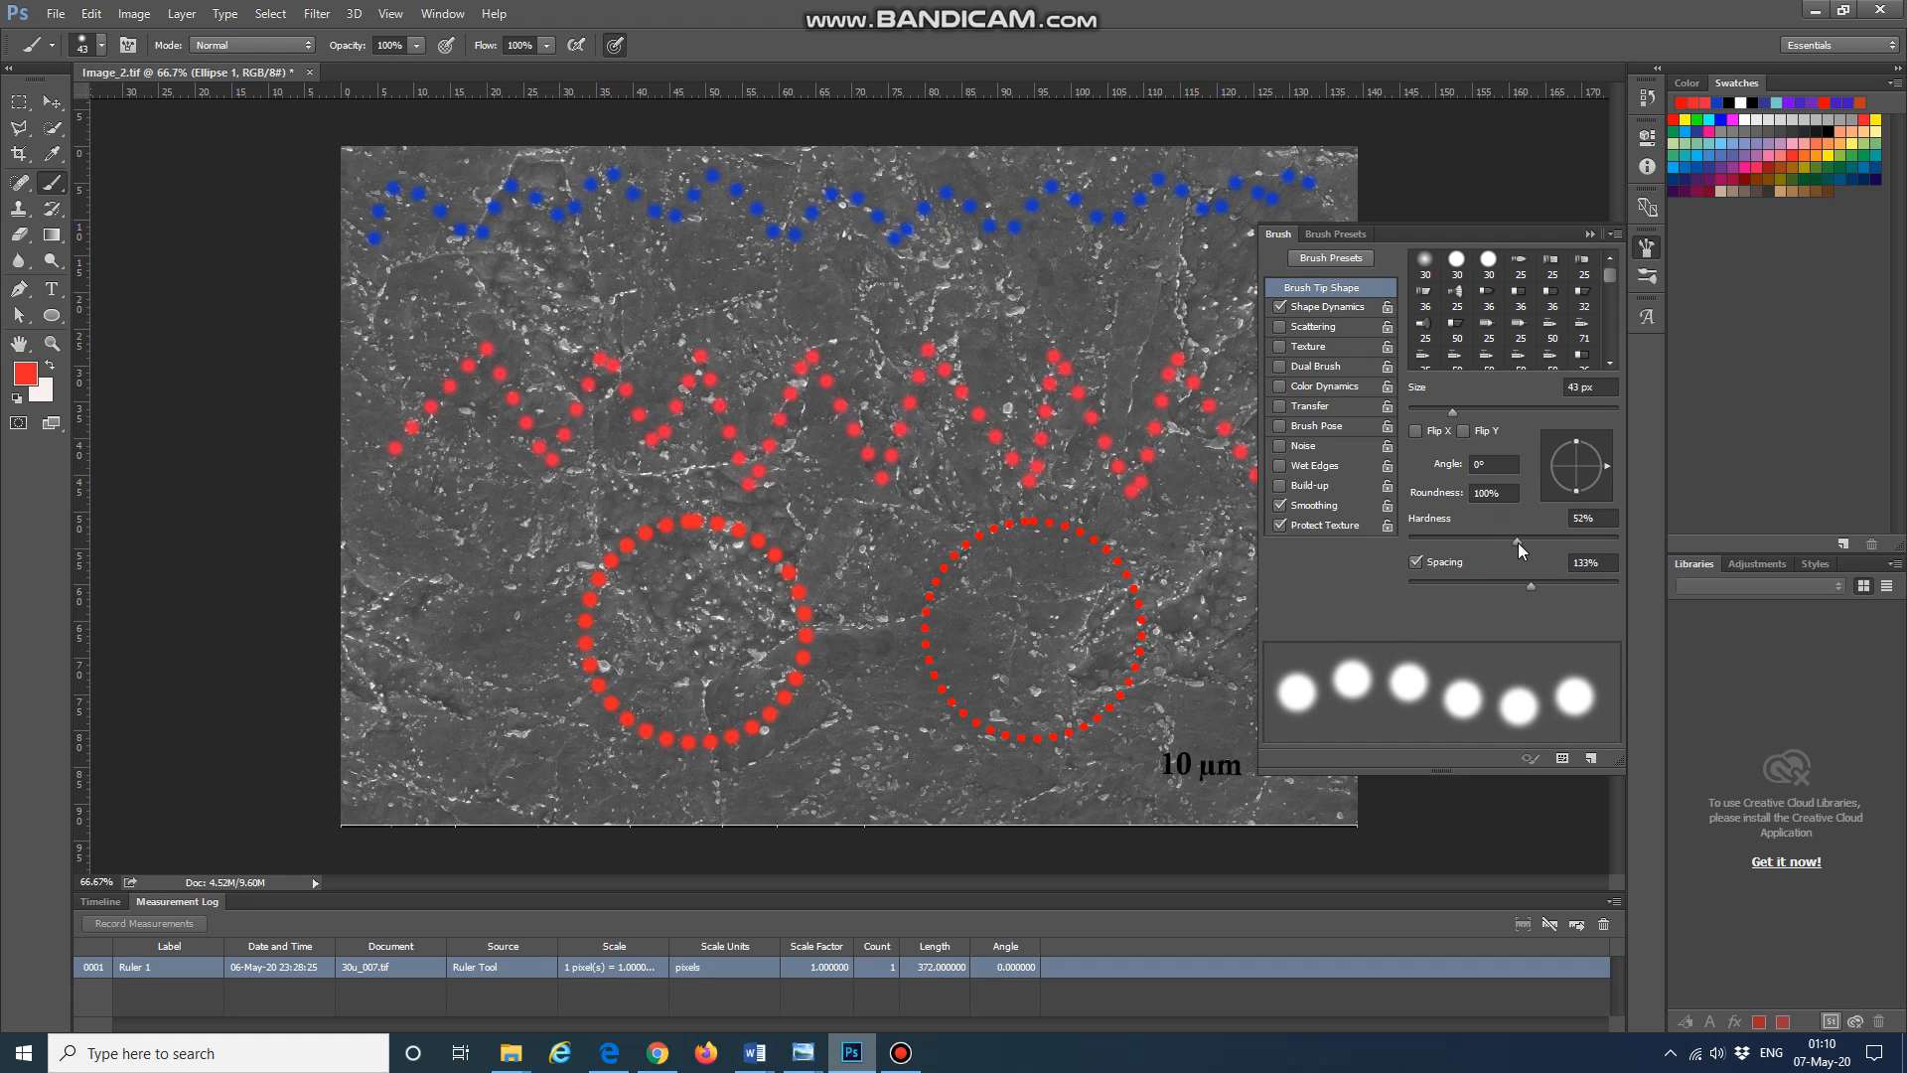
drag(1452, 410, 1442, 414)
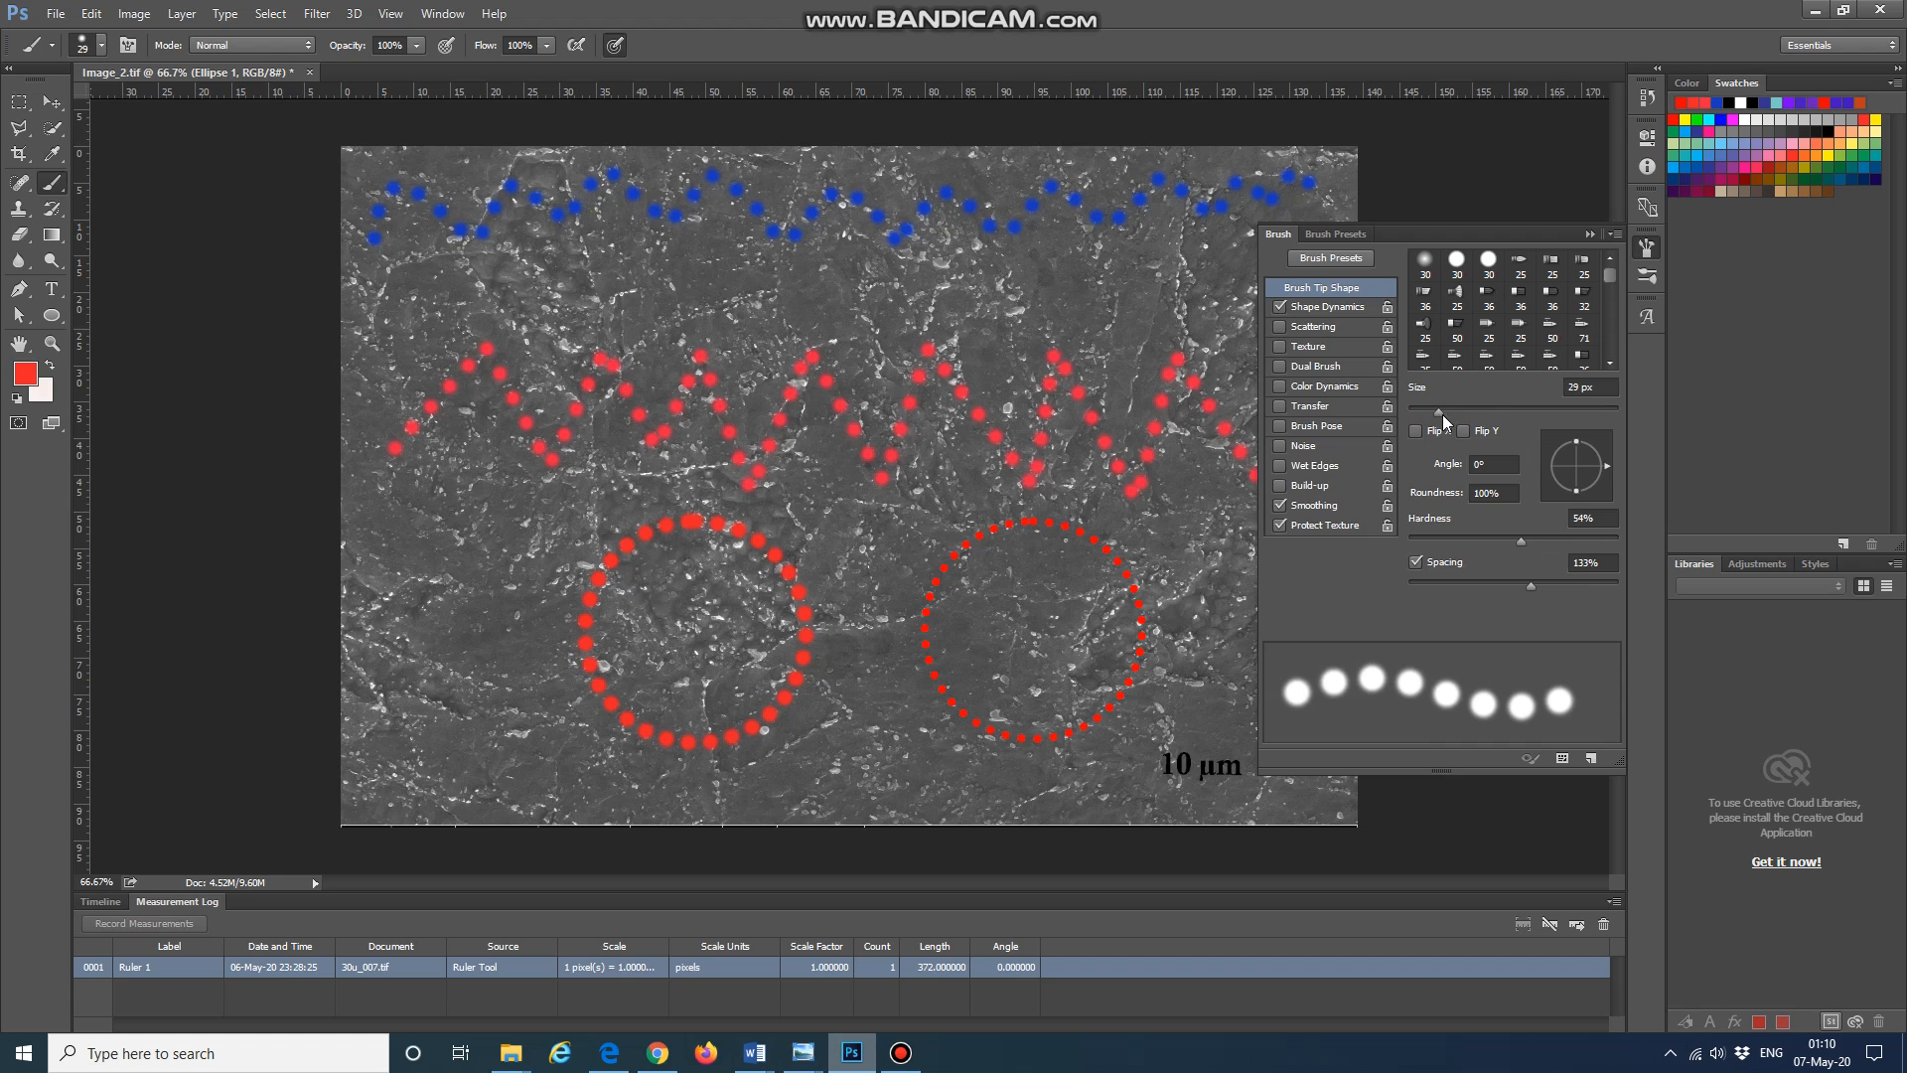
click(1643, 253)
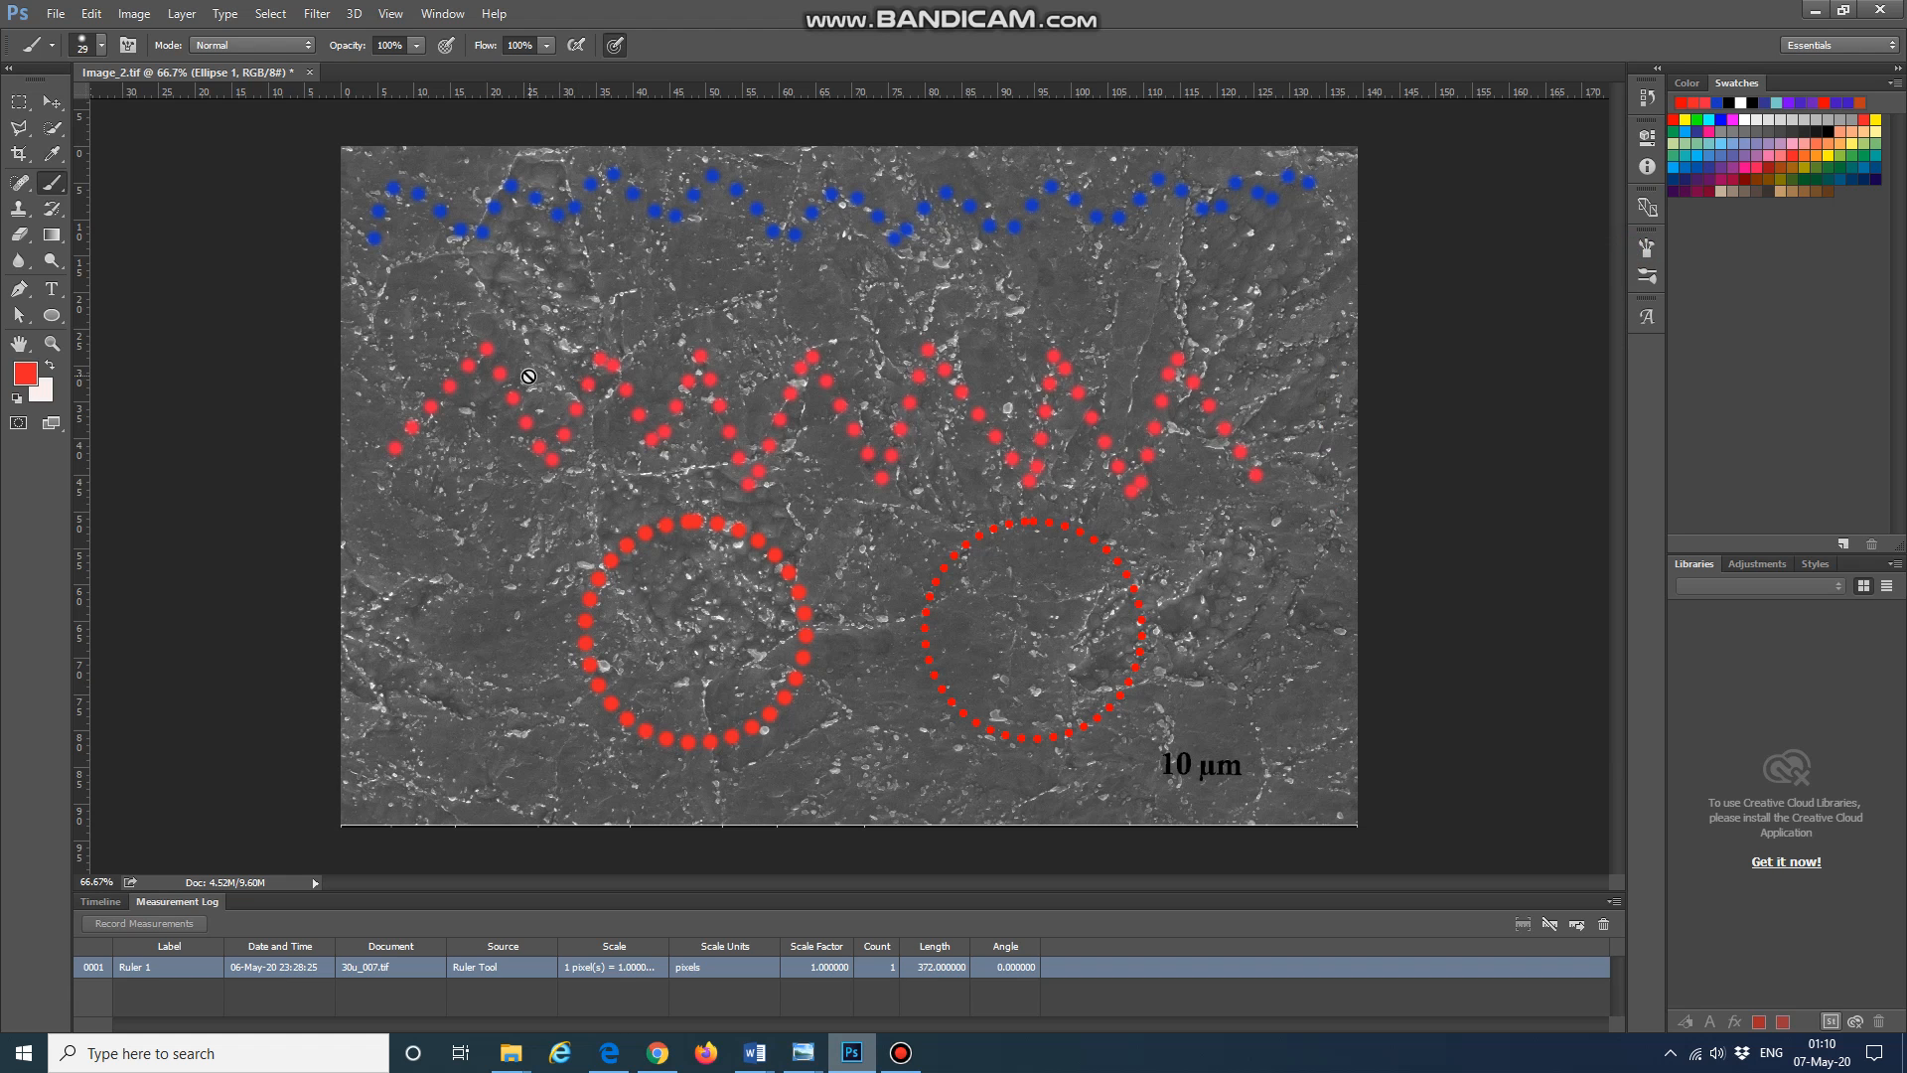
Step: Rasterize the ellipse shape layer and paint several dotted red loops around features on the micrograph
click(562, 285)
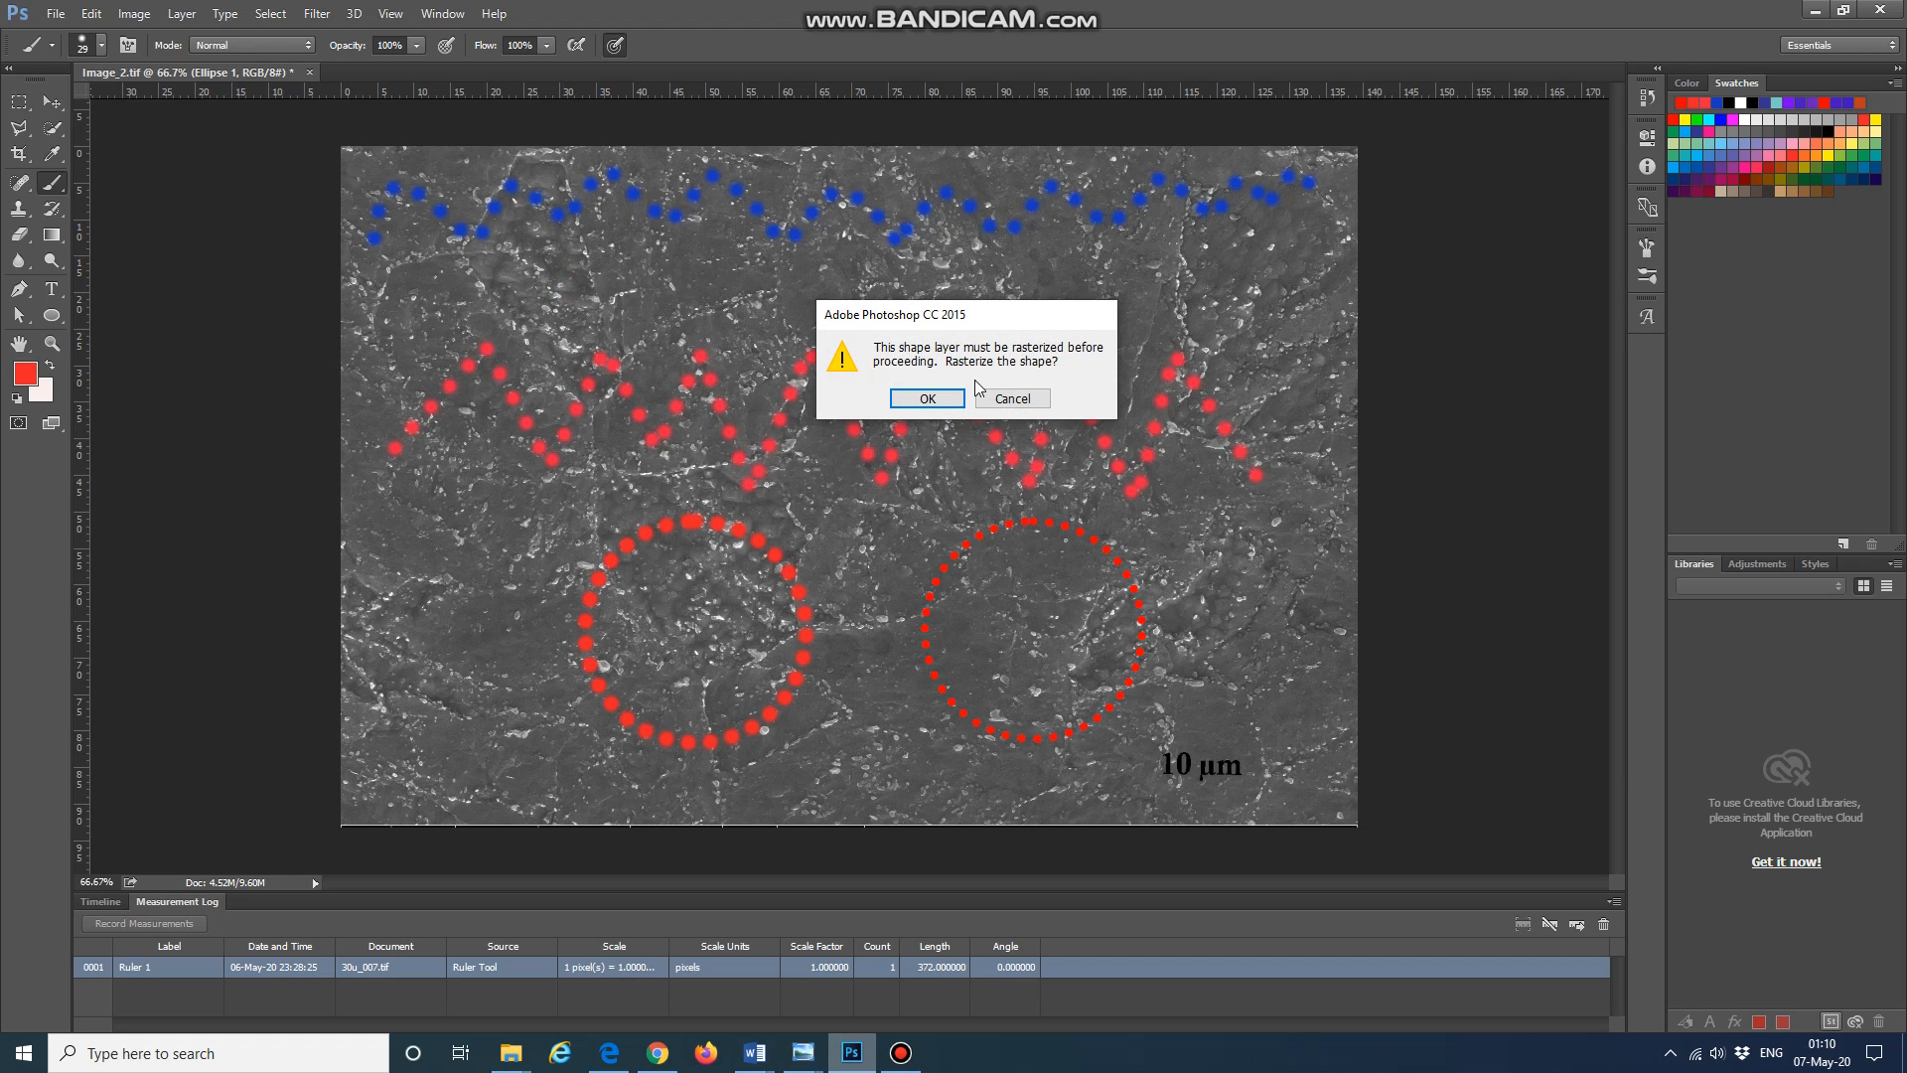
click(927, 398)
mouse_move(628, 276)
mouse_down()
mouse_move(677, 266)
mouse_move(748, 312)
mouse_move(697, 396)
mouse_move(600, 320)
mouse_move(650, 278)
mouse_up()
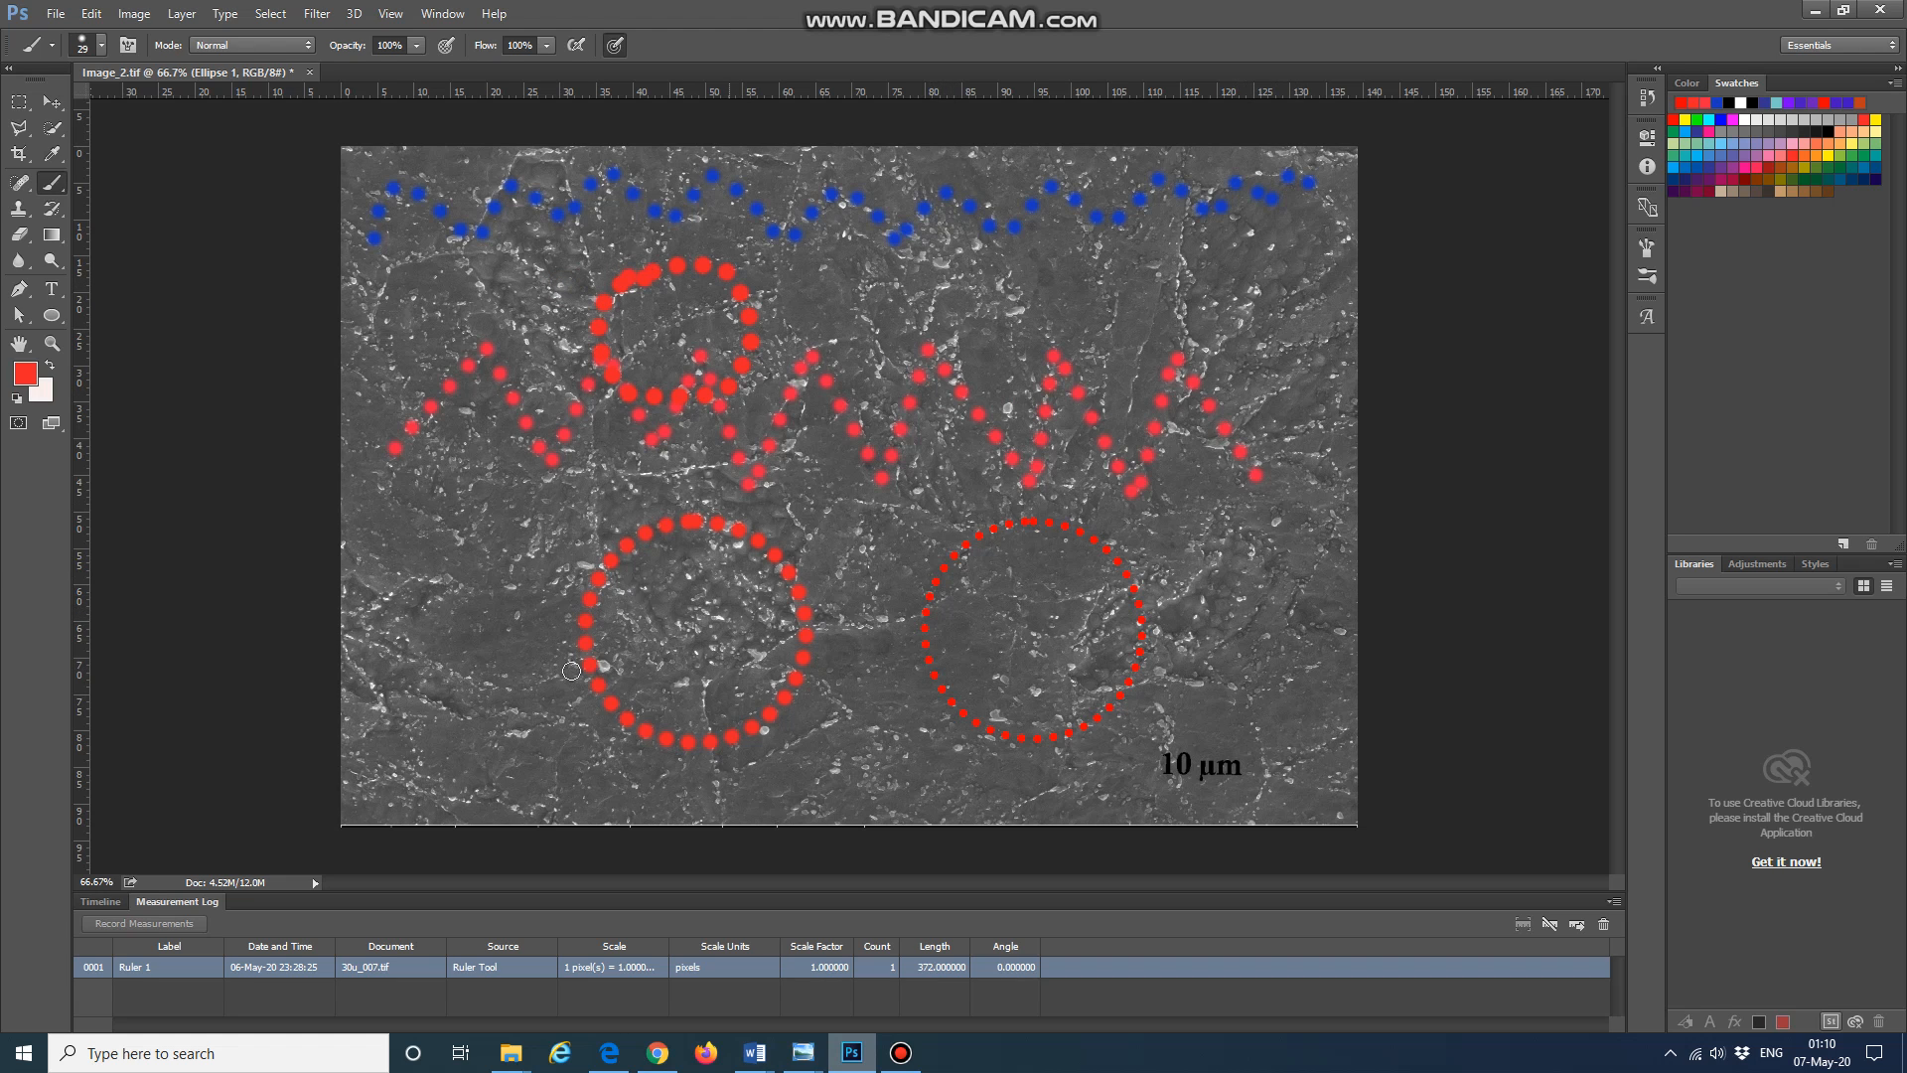
mouse_move(522, 695)
mouse_down()
mouse_move(399, 650)
mouse_move(363, 602)
mouse_move(418, 571)
mouse_move(506, 585)
mouse_move(584, 557)
mouse_move(633, 616)
mouse_move(618, 664)
mouse_move(504, 688)
mouse_up()
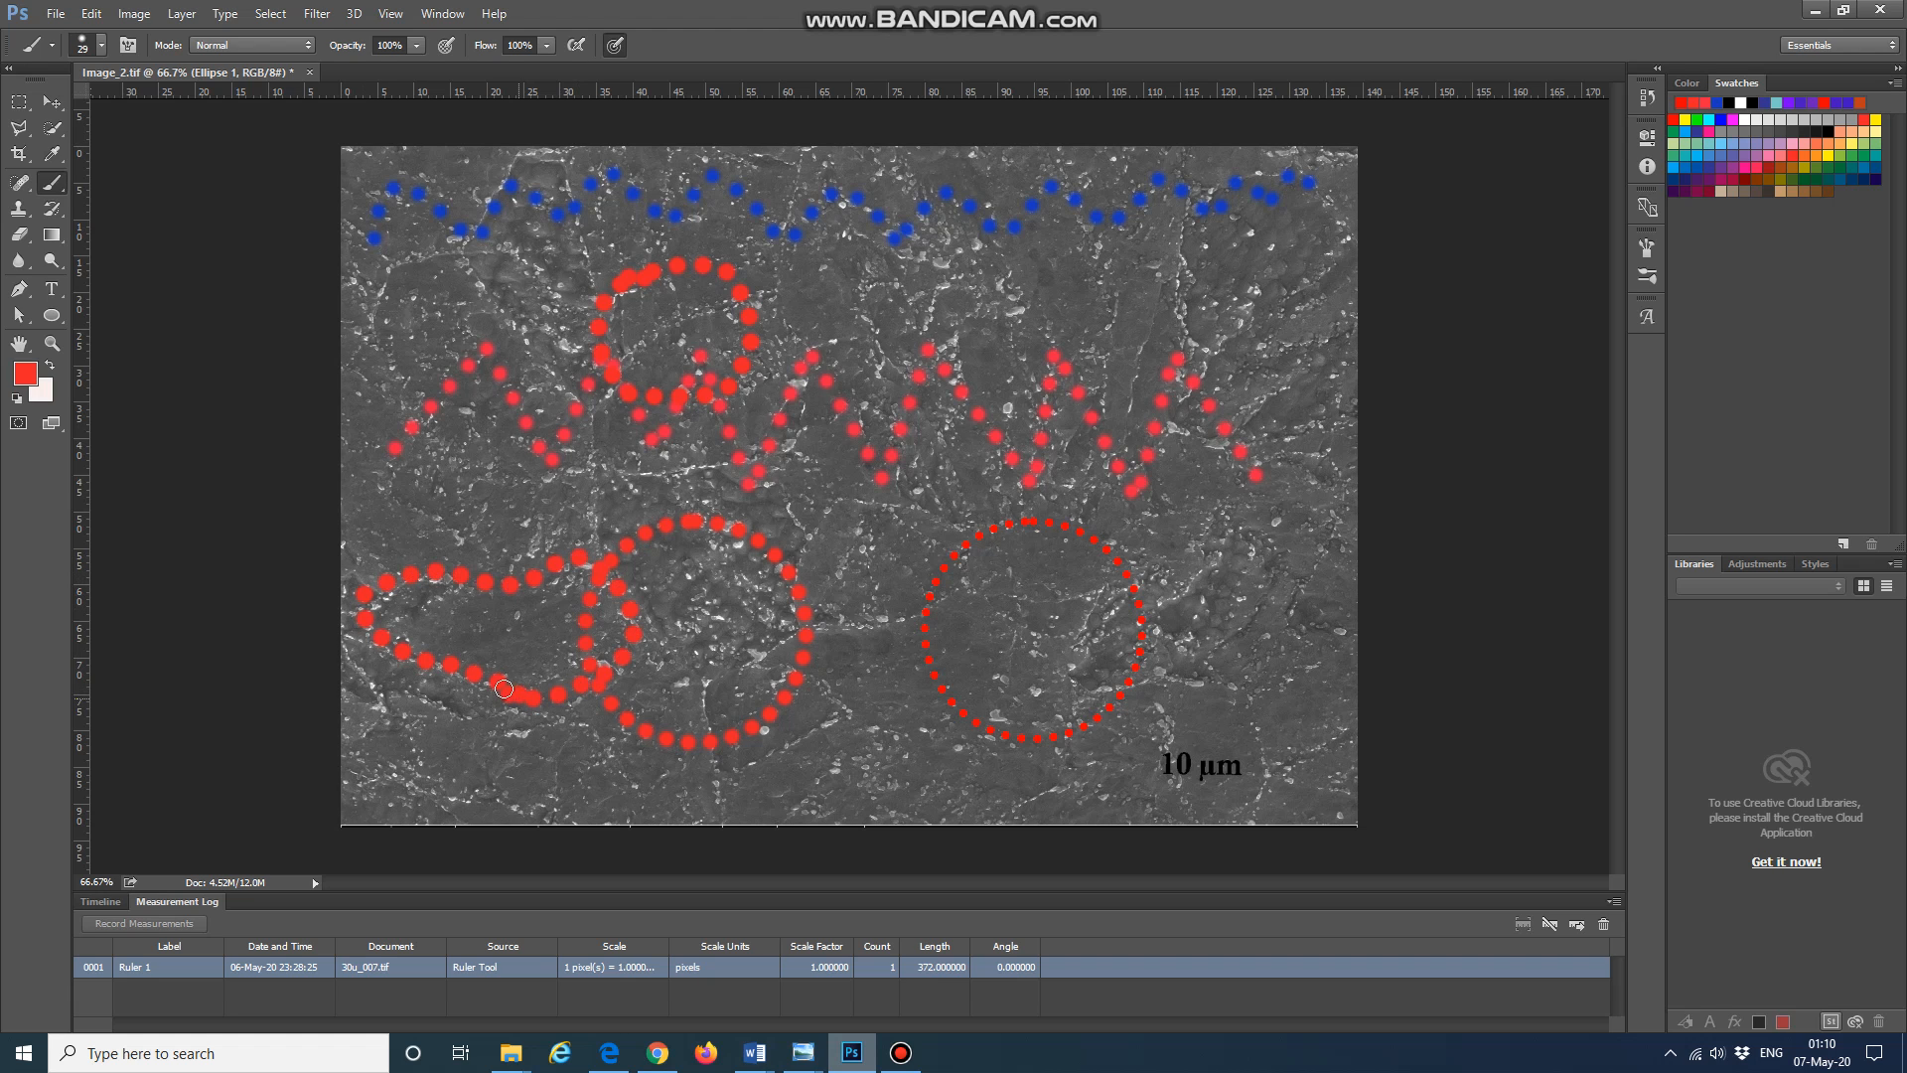
mouse_move(849, 626)
mouse_down()
mouse_move(907, 489)
mouse_move(1064, 482)
mouse_move(1105, 572)
mouse_move(1082, 655)
mouse_move(949, 690)
mouse_move(849, 616)
mouse_up()
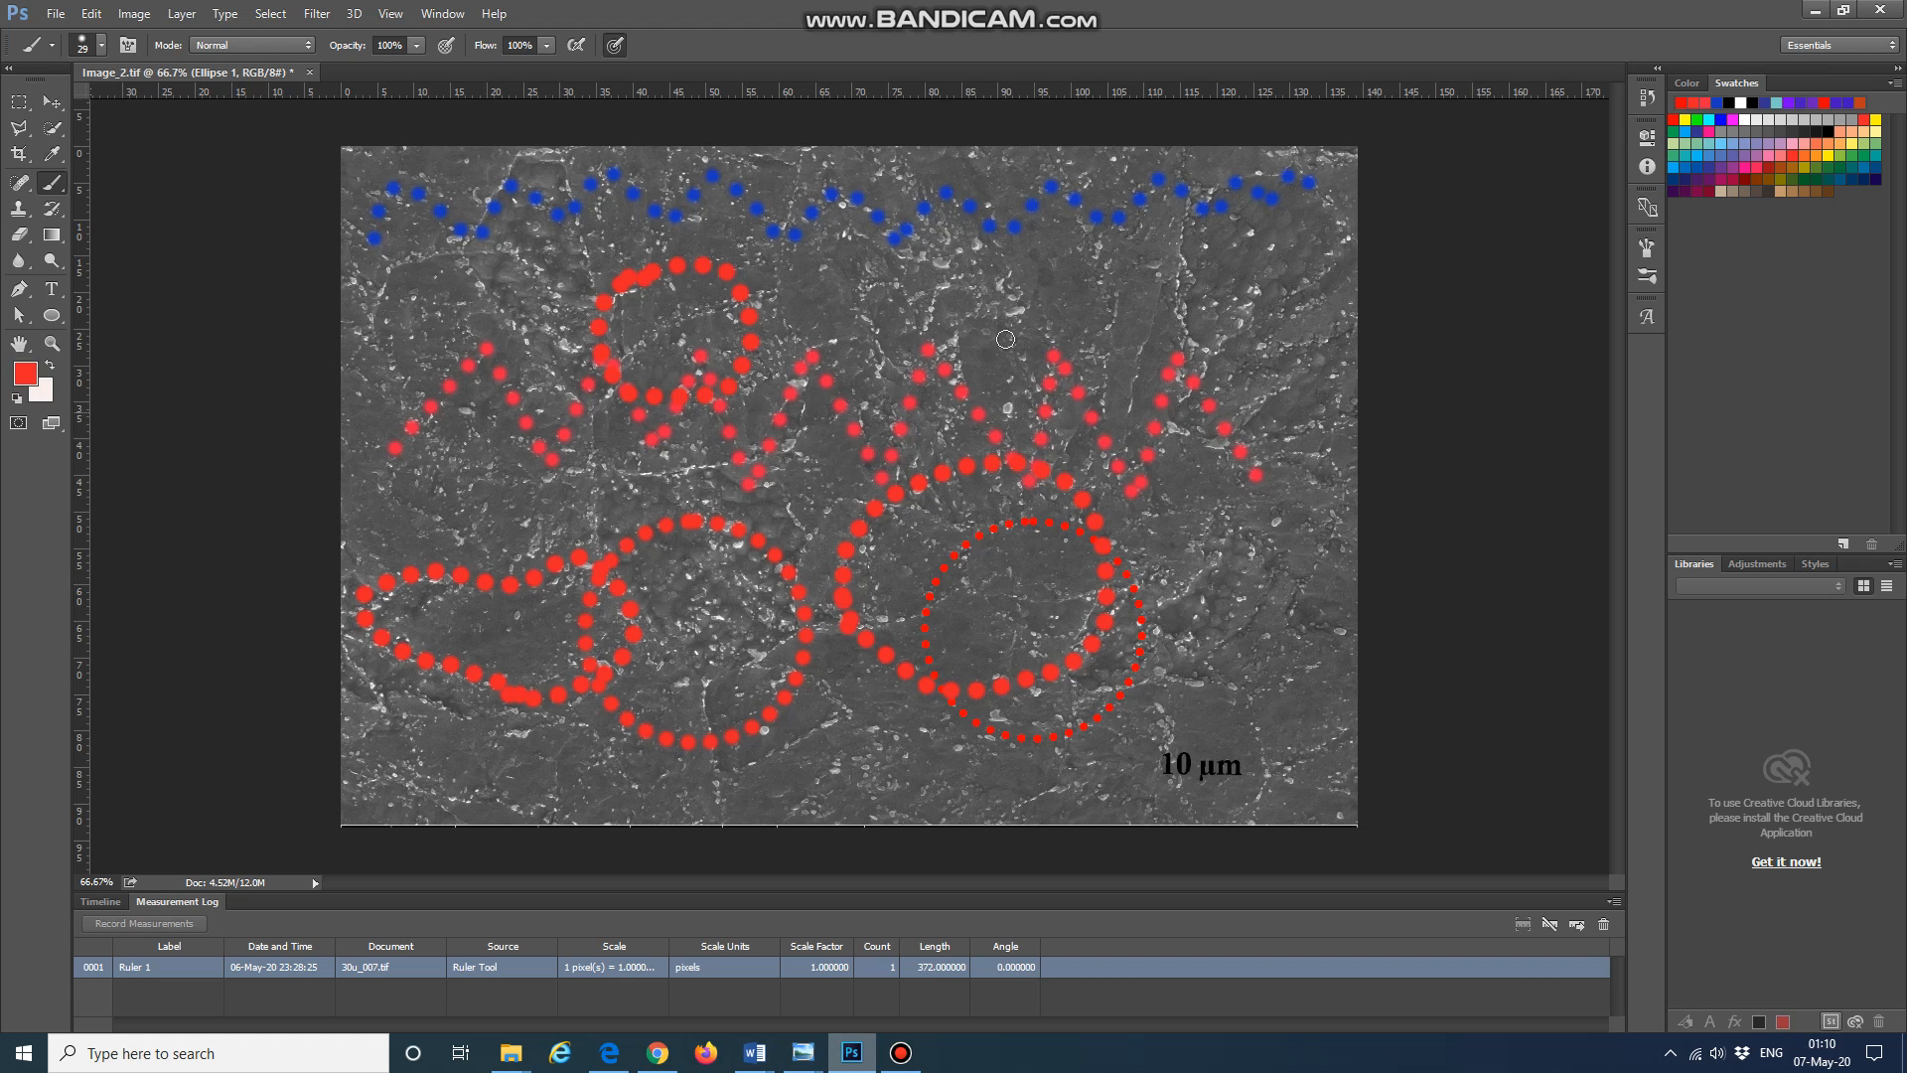
mouse_move(1055, 262)
mouse_down()
mouse_move(1114, 240)
mouse_move(1210, 292)
mouse_move(1192, 338)
mouse_move(1111, 314)
mouse_move(1056, 249)
mouse_up()
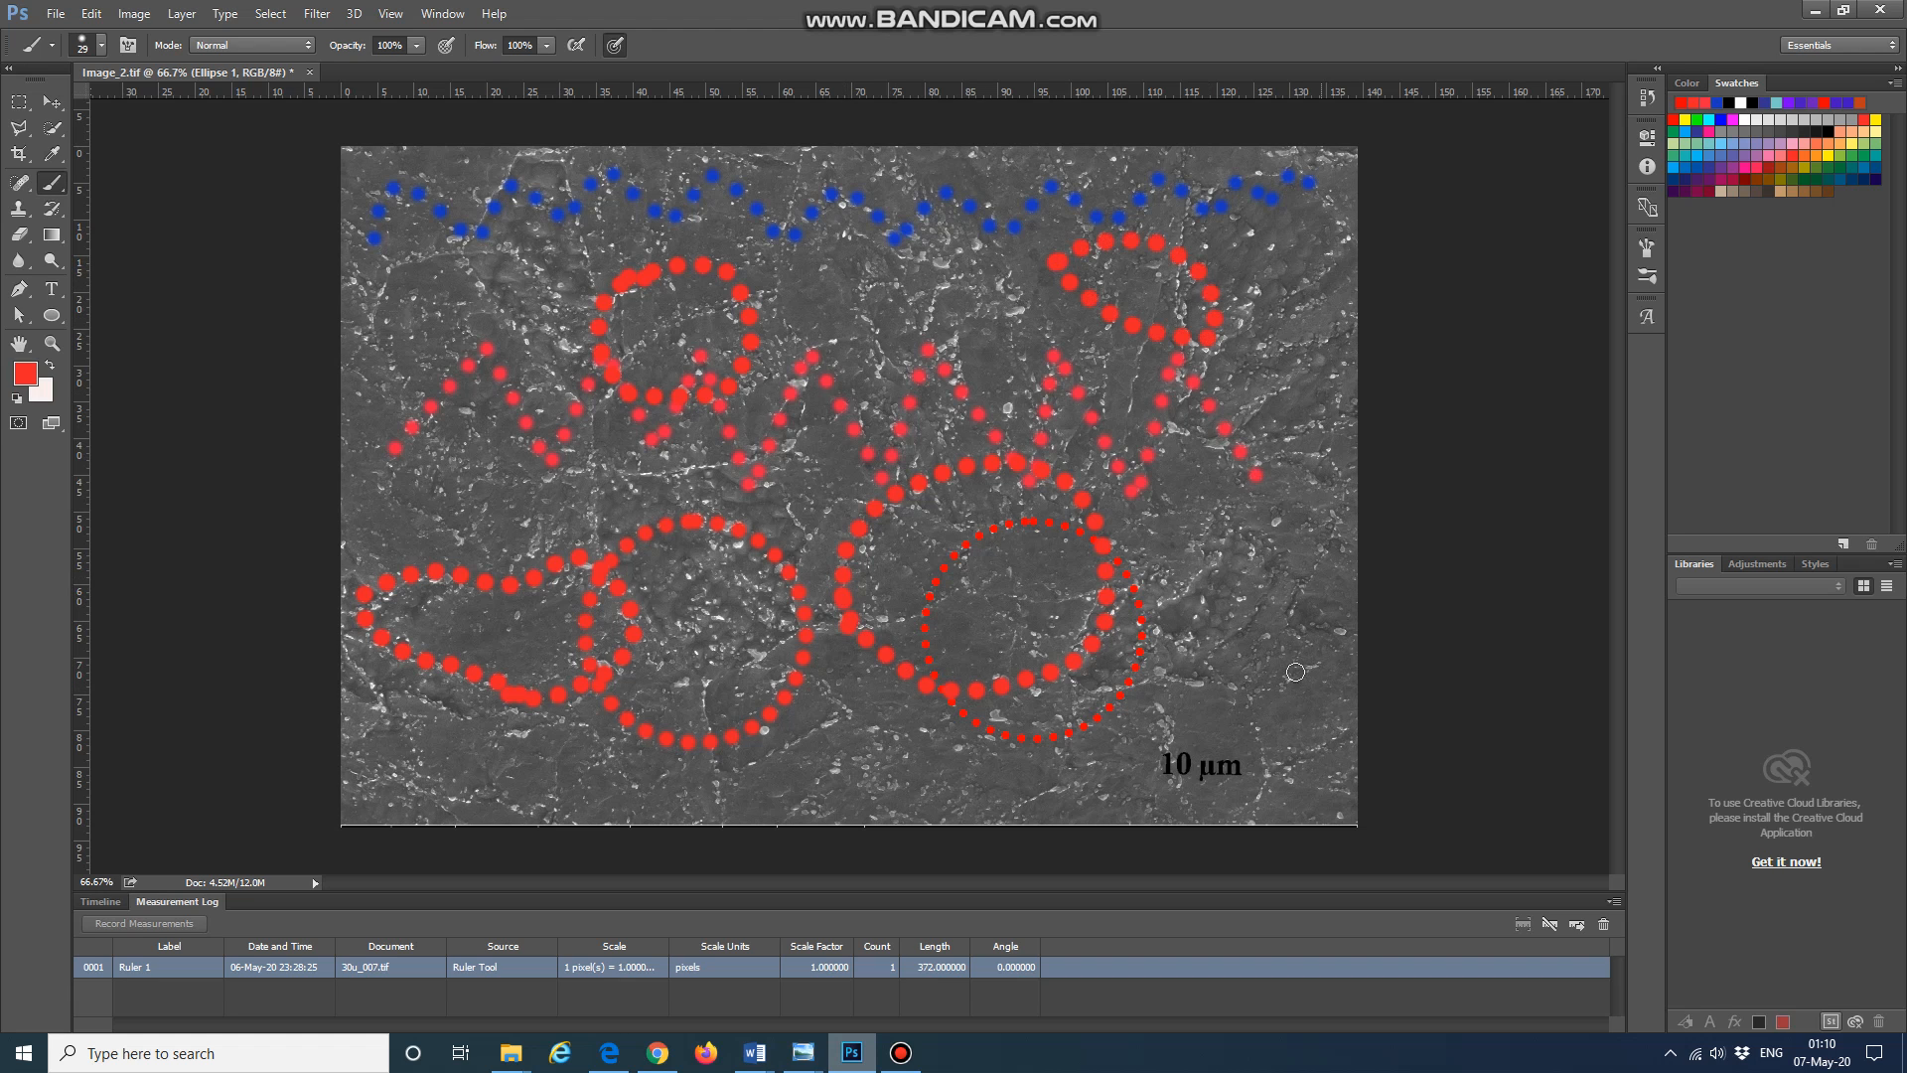
mouse_move(1214, 662)
mouse_down()
mouse_move(1198, 527)
mouse_move(1295, 531)
mouse_move(1328, 625)
mouse_move(1279, 662)
mouse_move(1219, 588)
mouse_up()
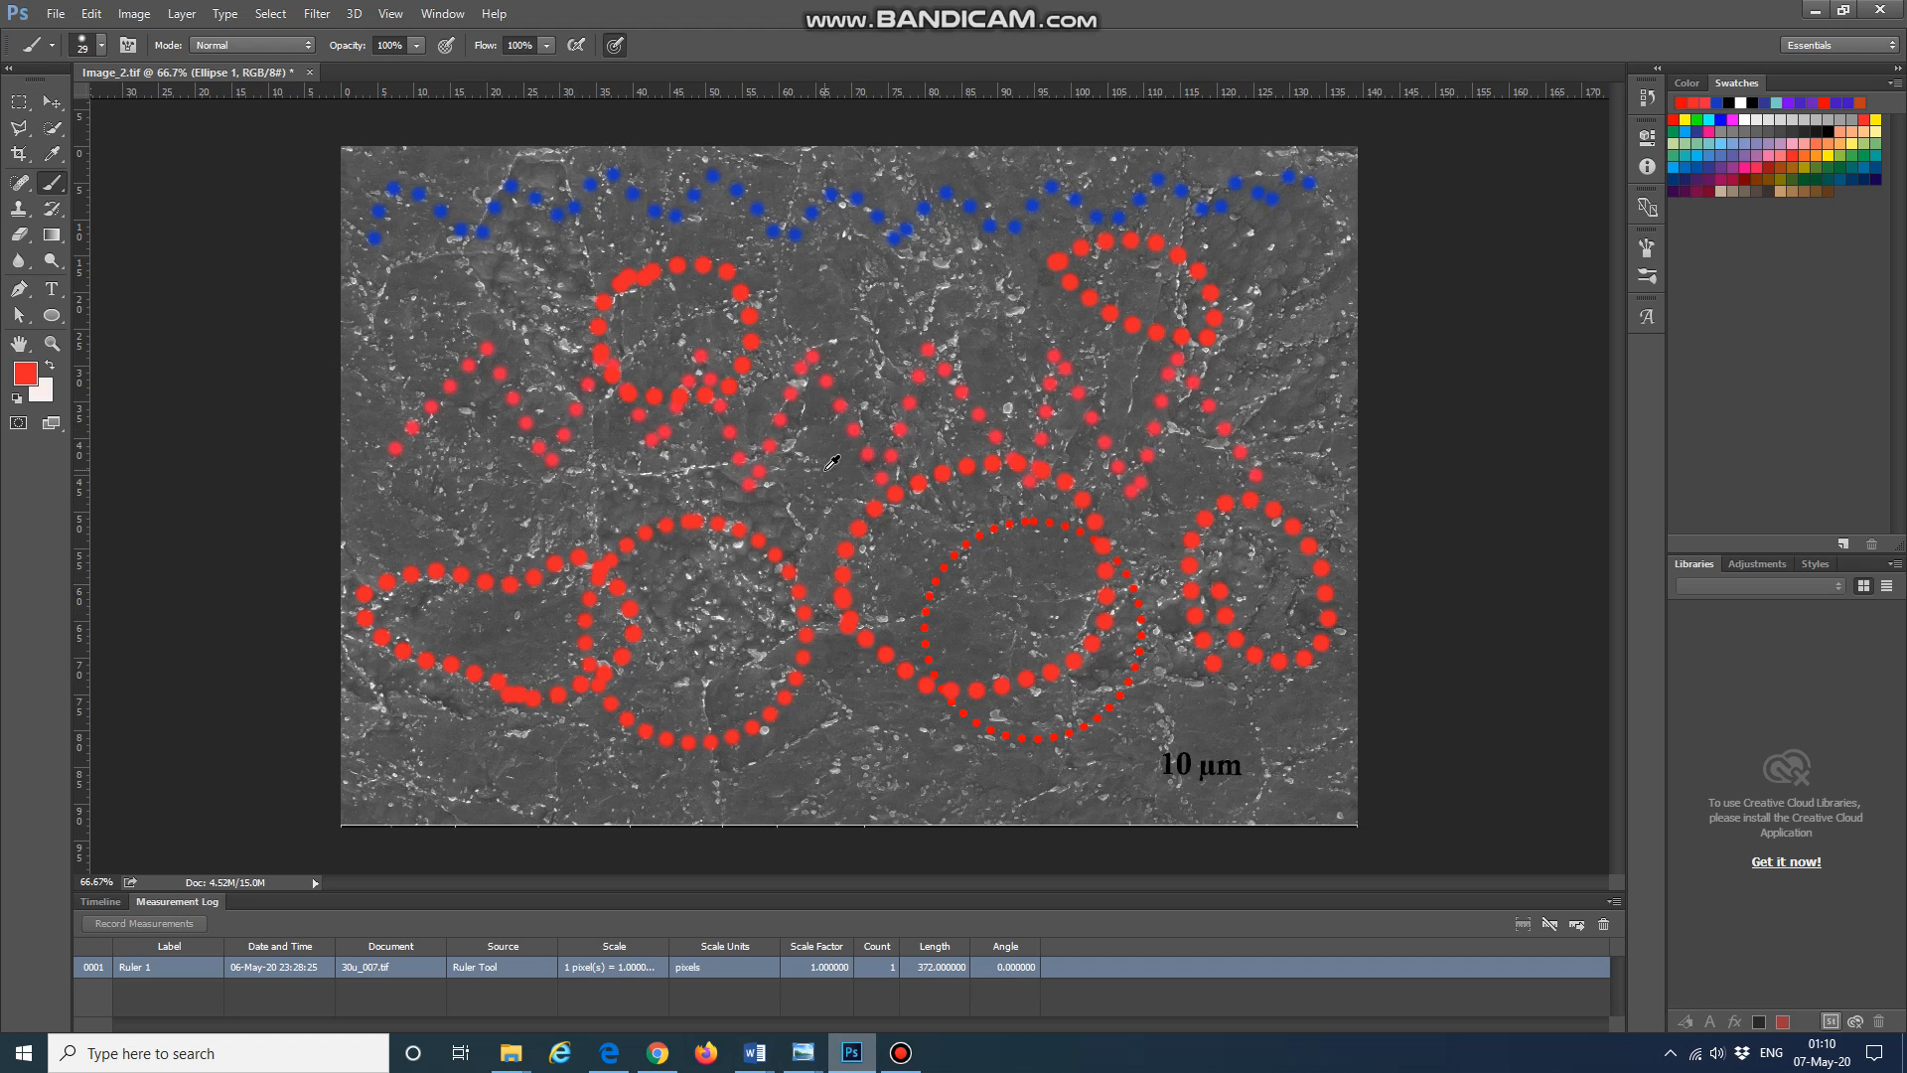
Step: Step back through the history to remove the painted loops and both red circles
key(ctrl+alt+z)
key(ctrl+alt+z)
key(ctrl+alt+z)
key(ctrl+alt+z)
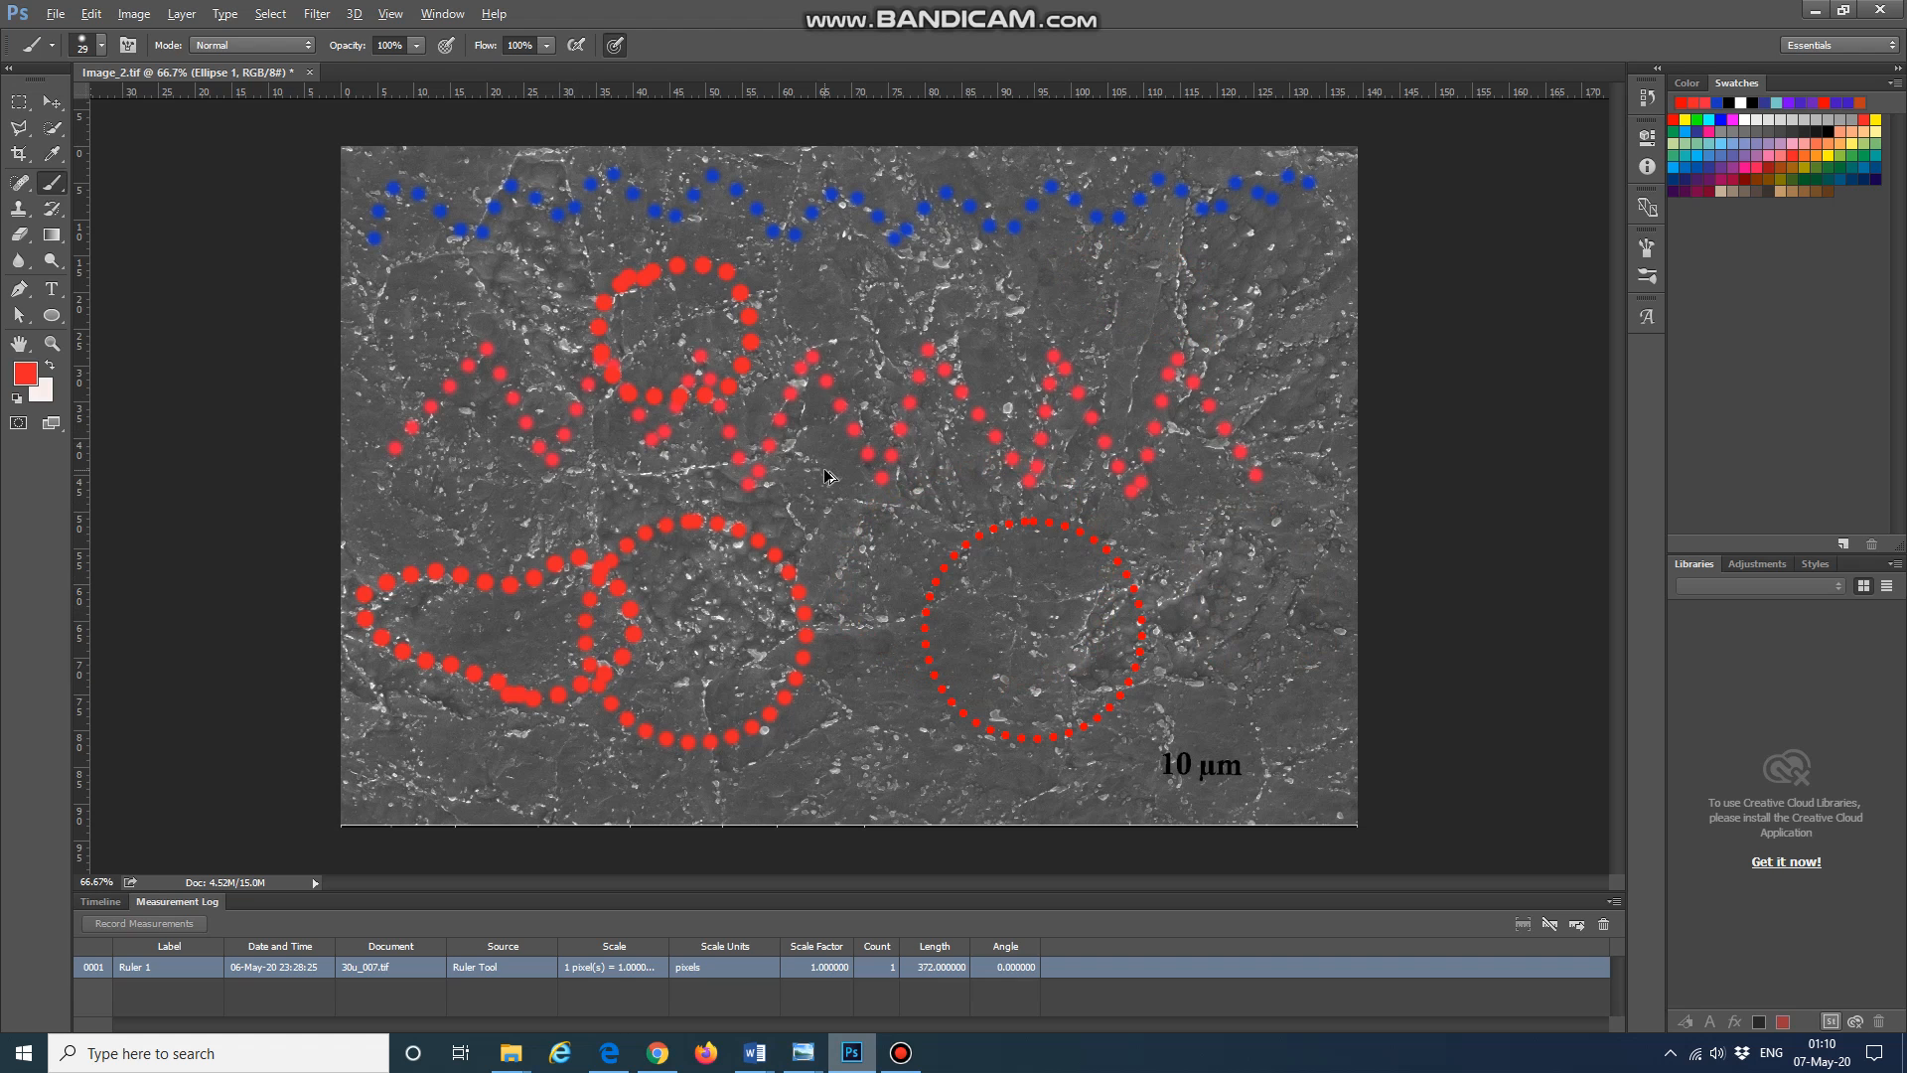
key(ctrl+alt+z)
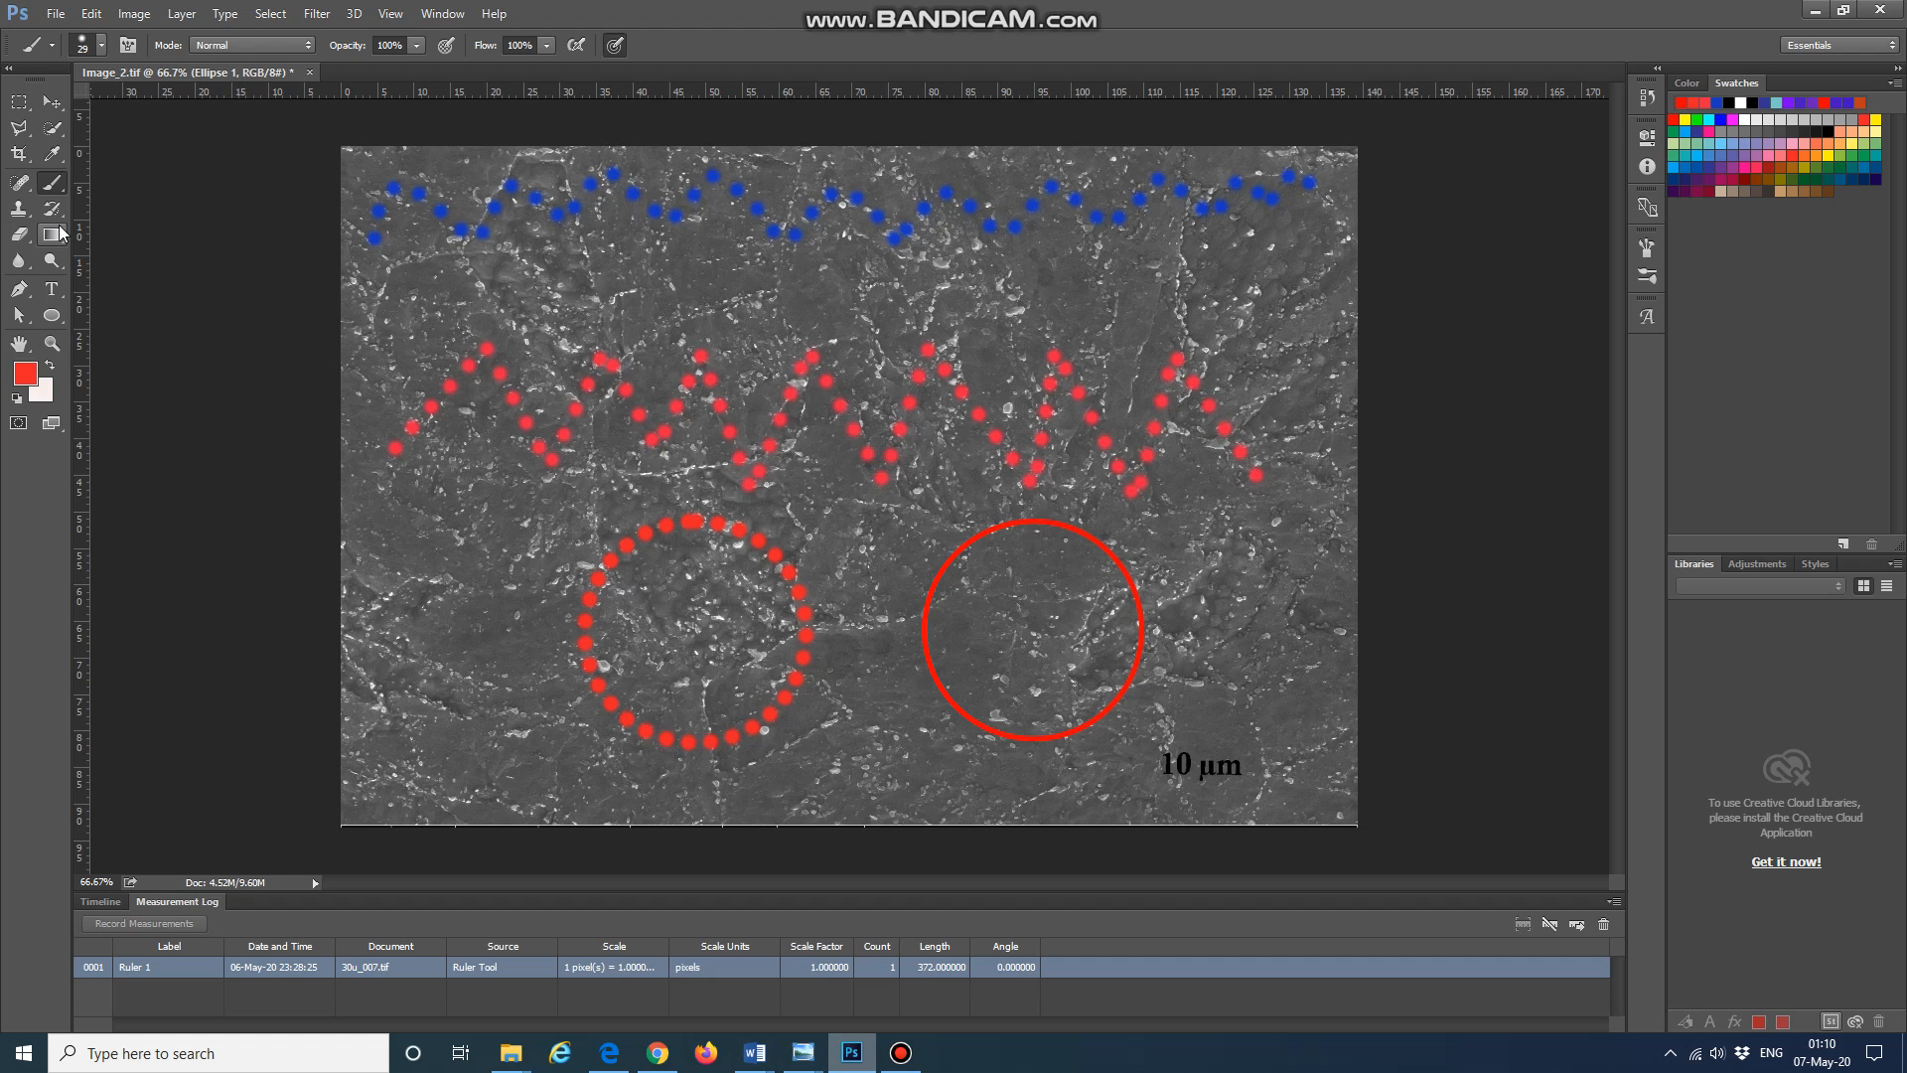
key(ctrl+shift+z)
key(ctrl+shift+z)
key(ctrl+alt+z)
key(ctrl+alt+z)
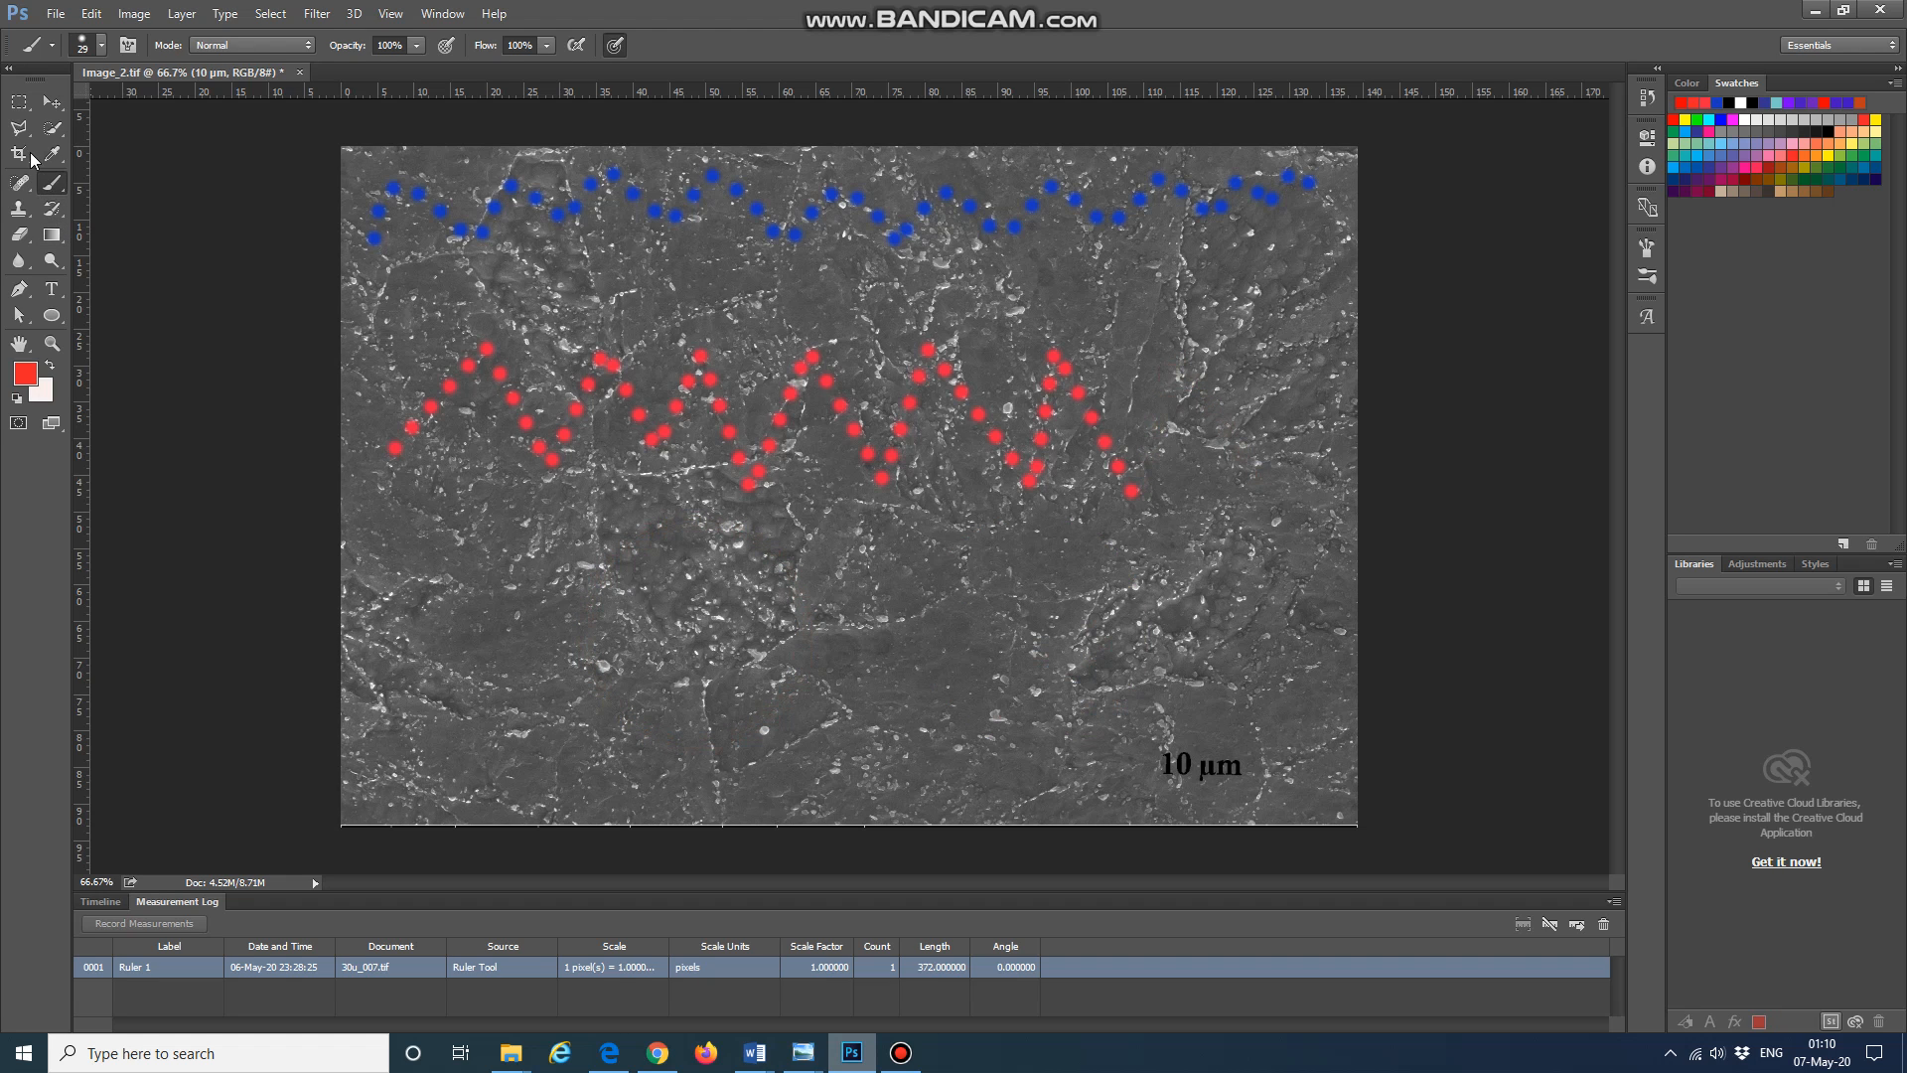
click(52, 185)
click(52, 103)
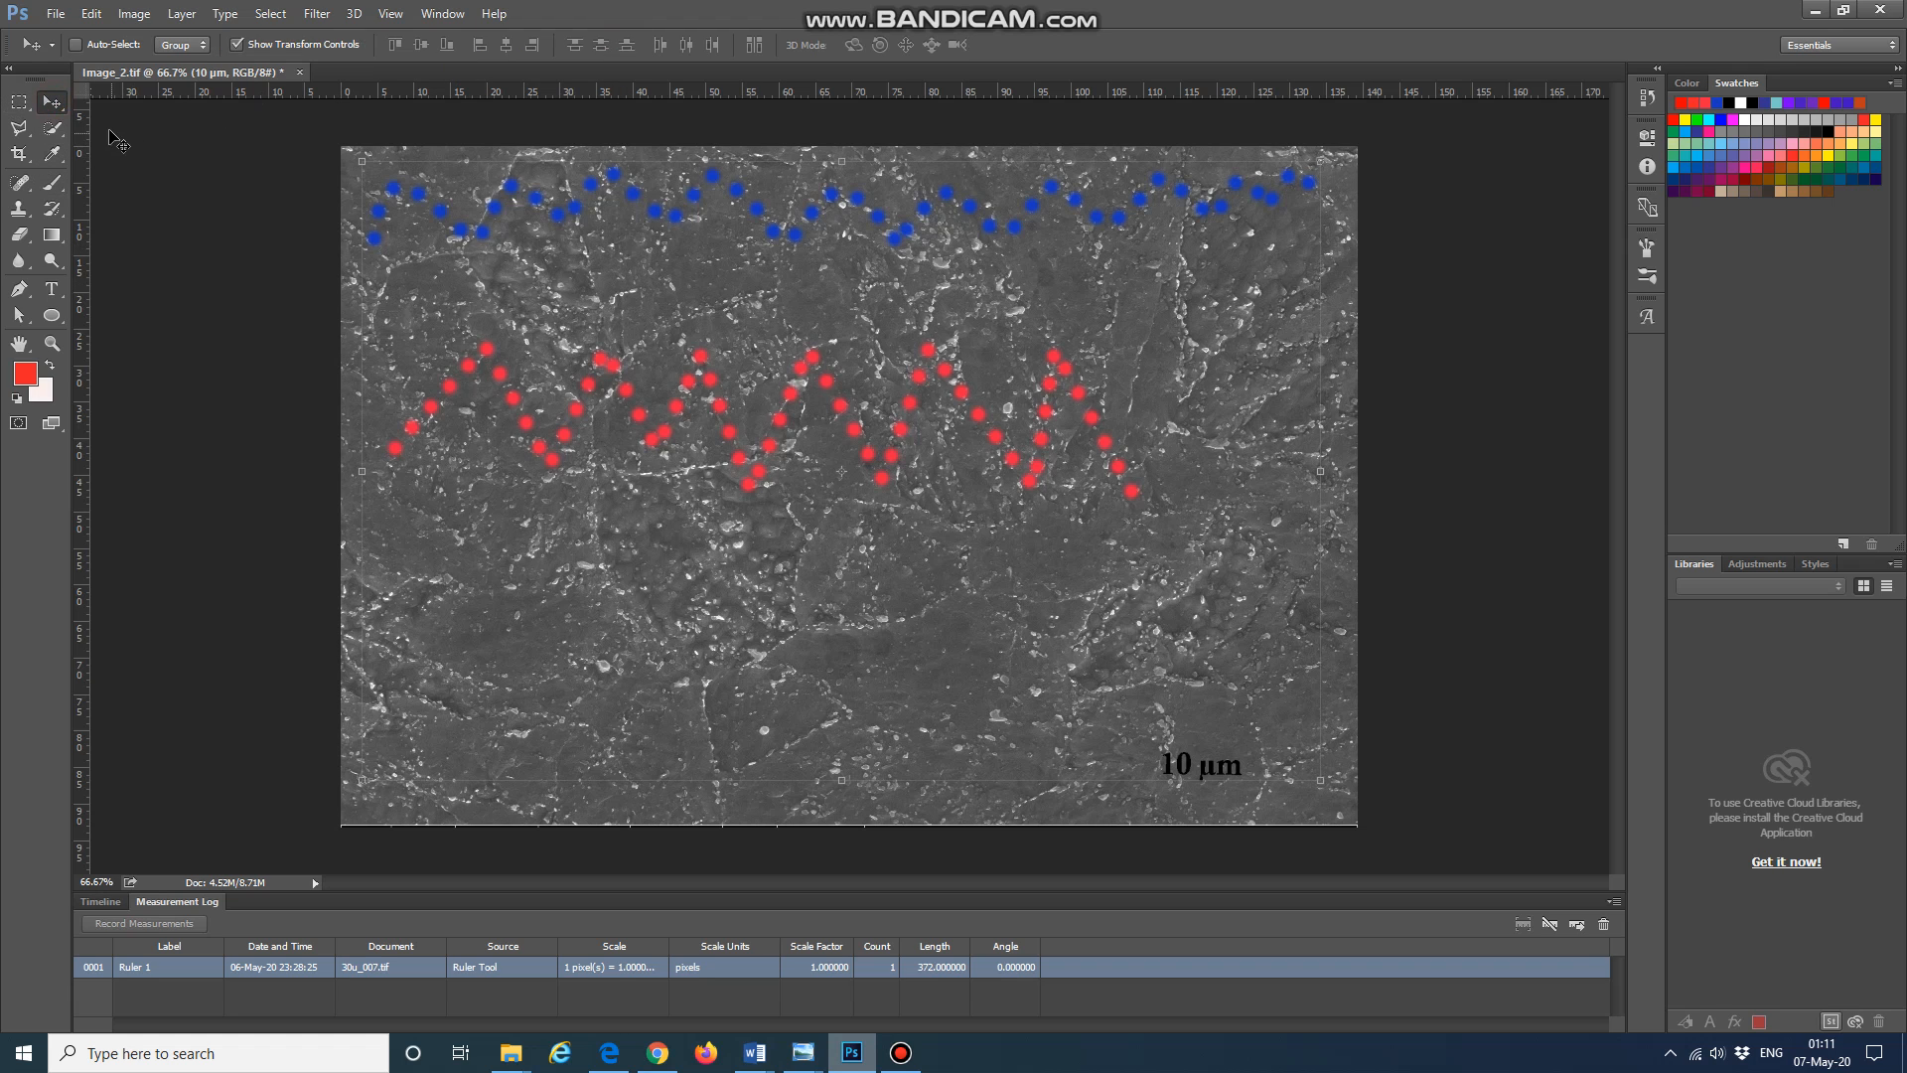
click(52, 183)
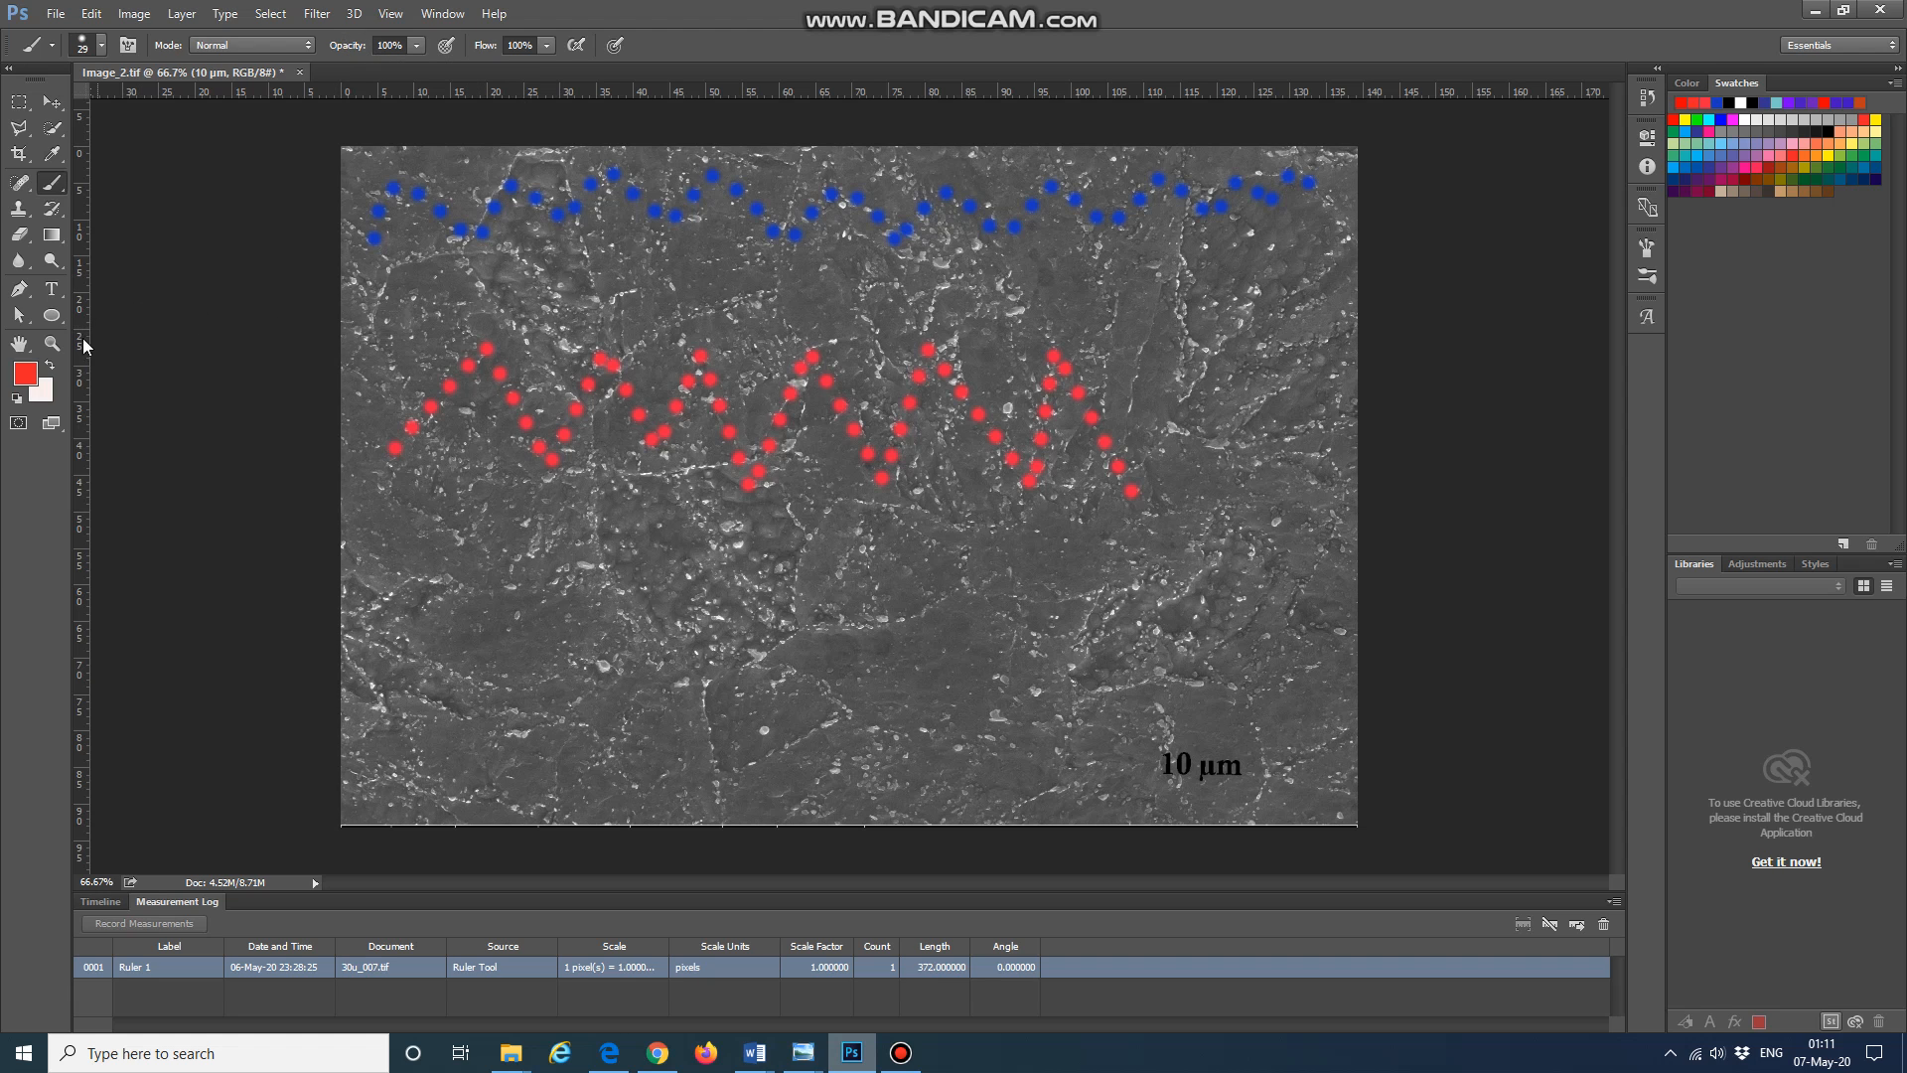
click(52, 316)
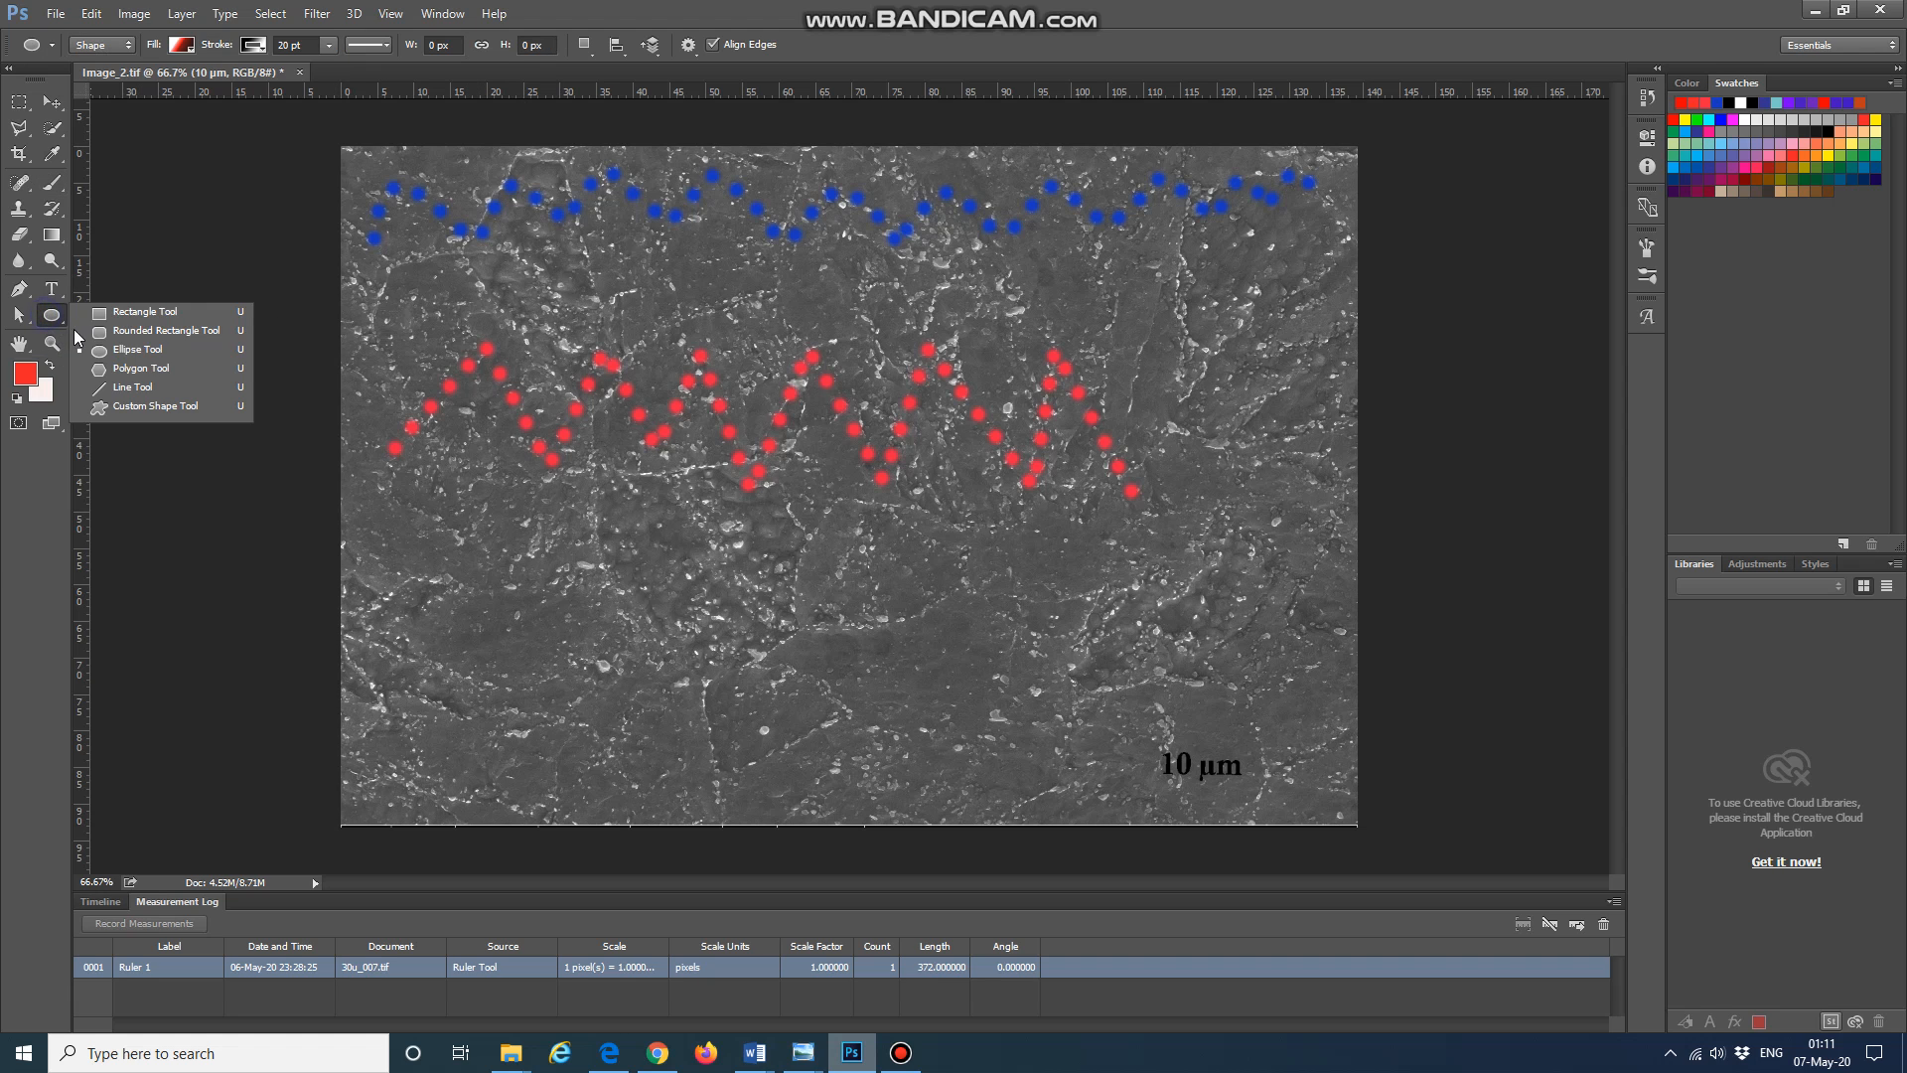
click(157, 350)
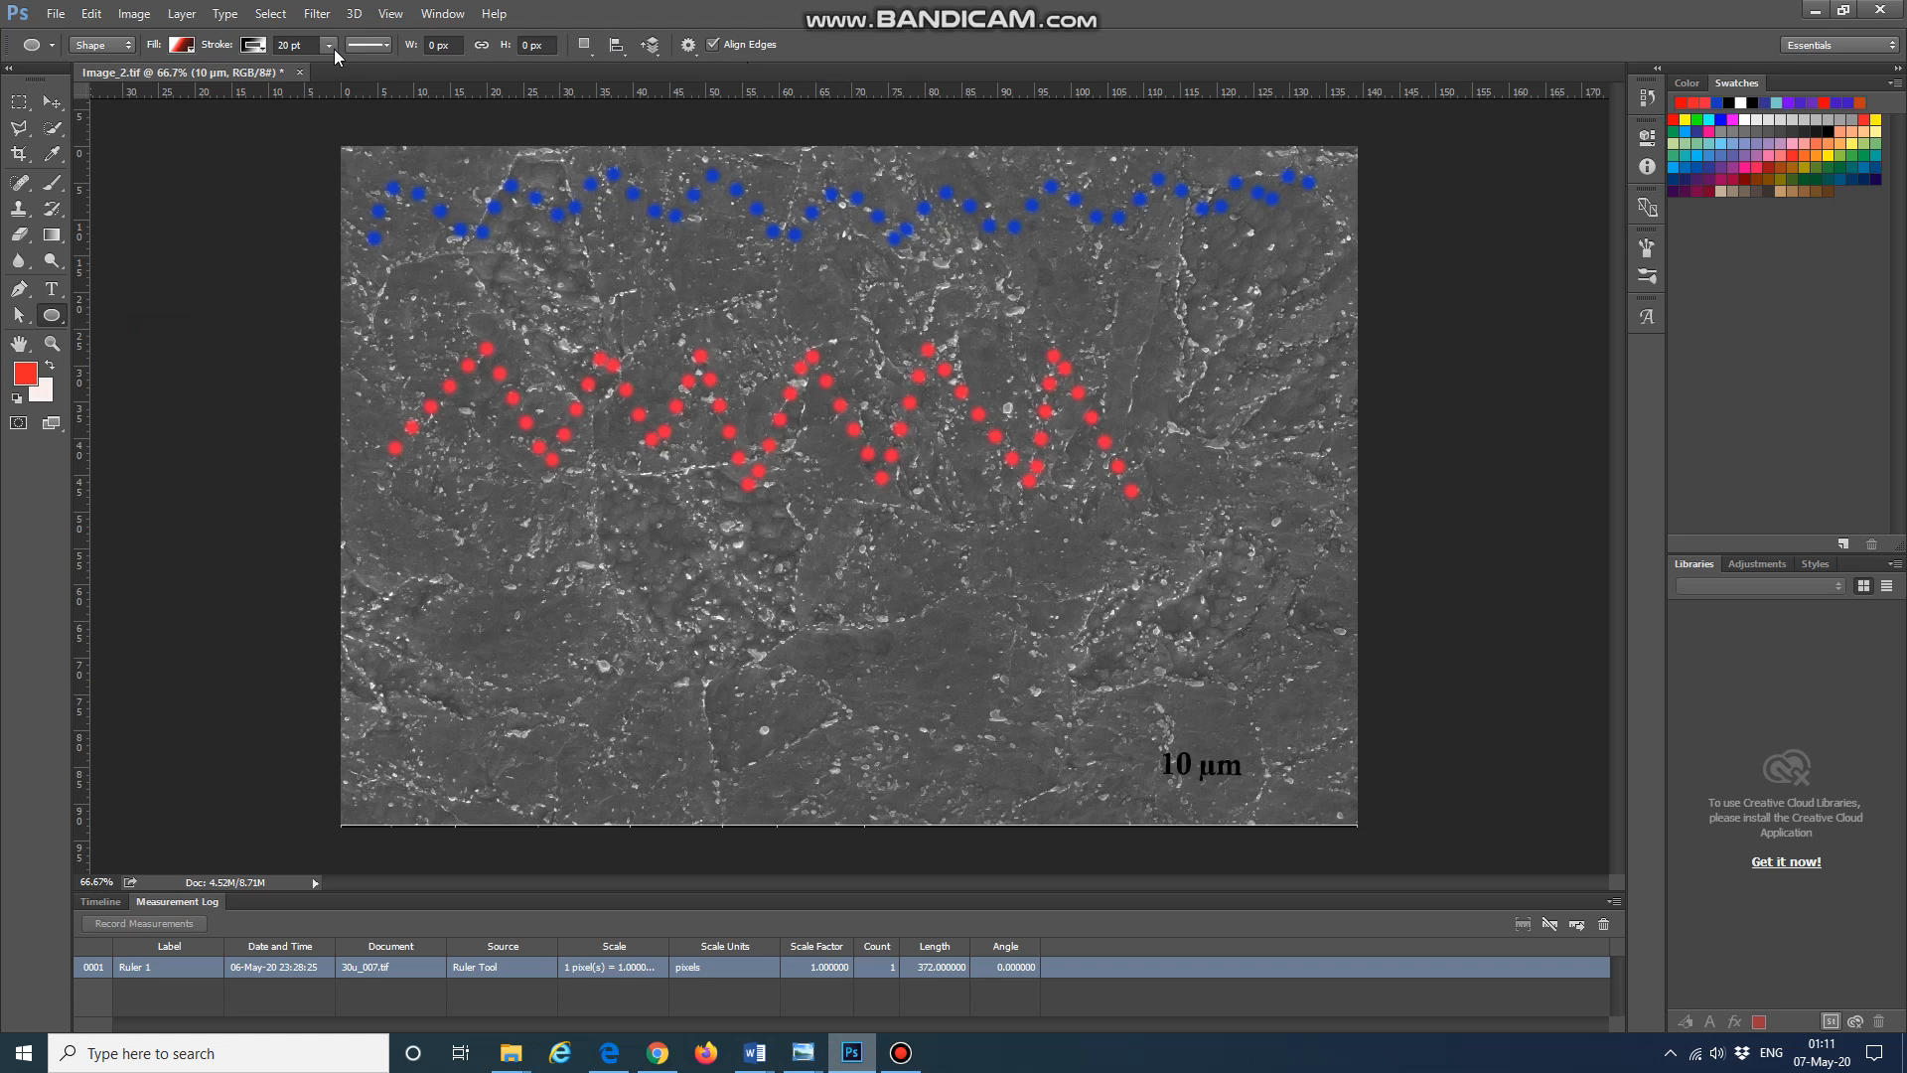
click(129, 46)
click(130, 46)
click(650, 46)
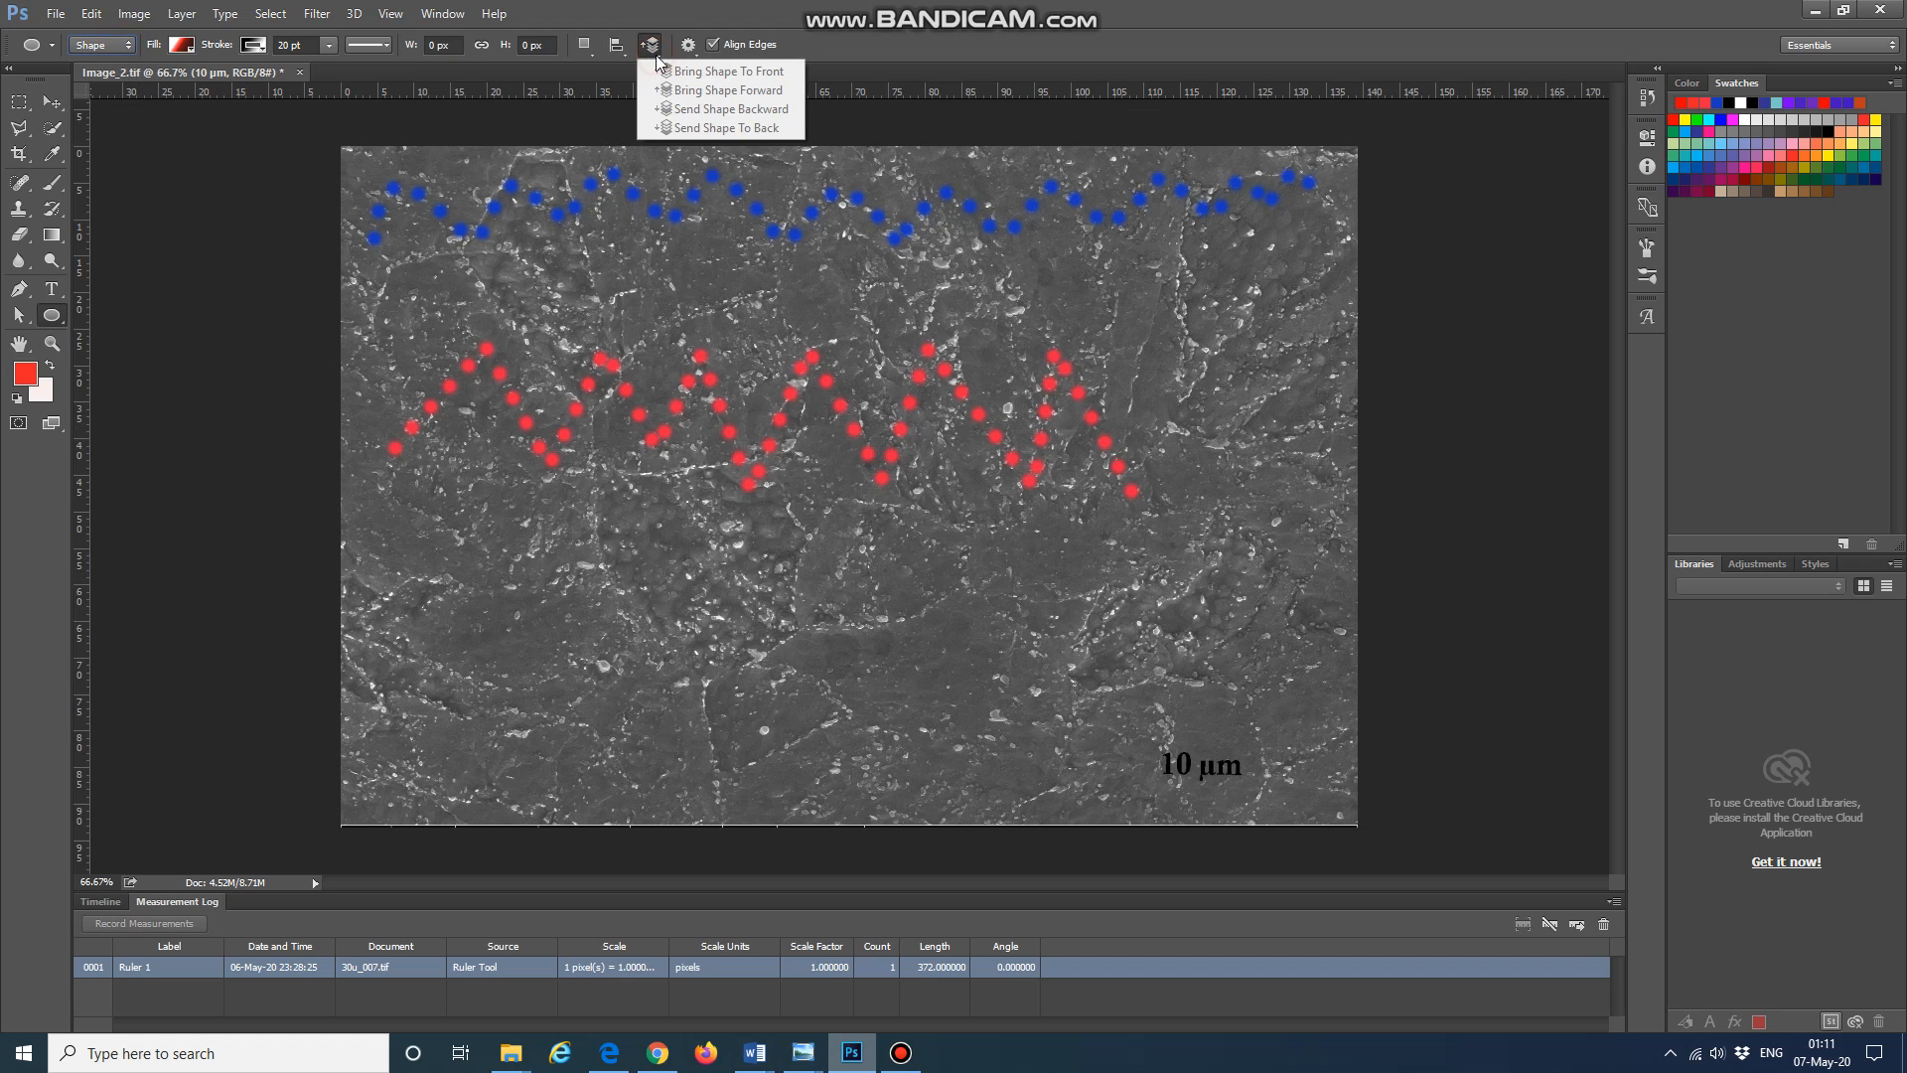
click(590, 51)
click(590, 52)
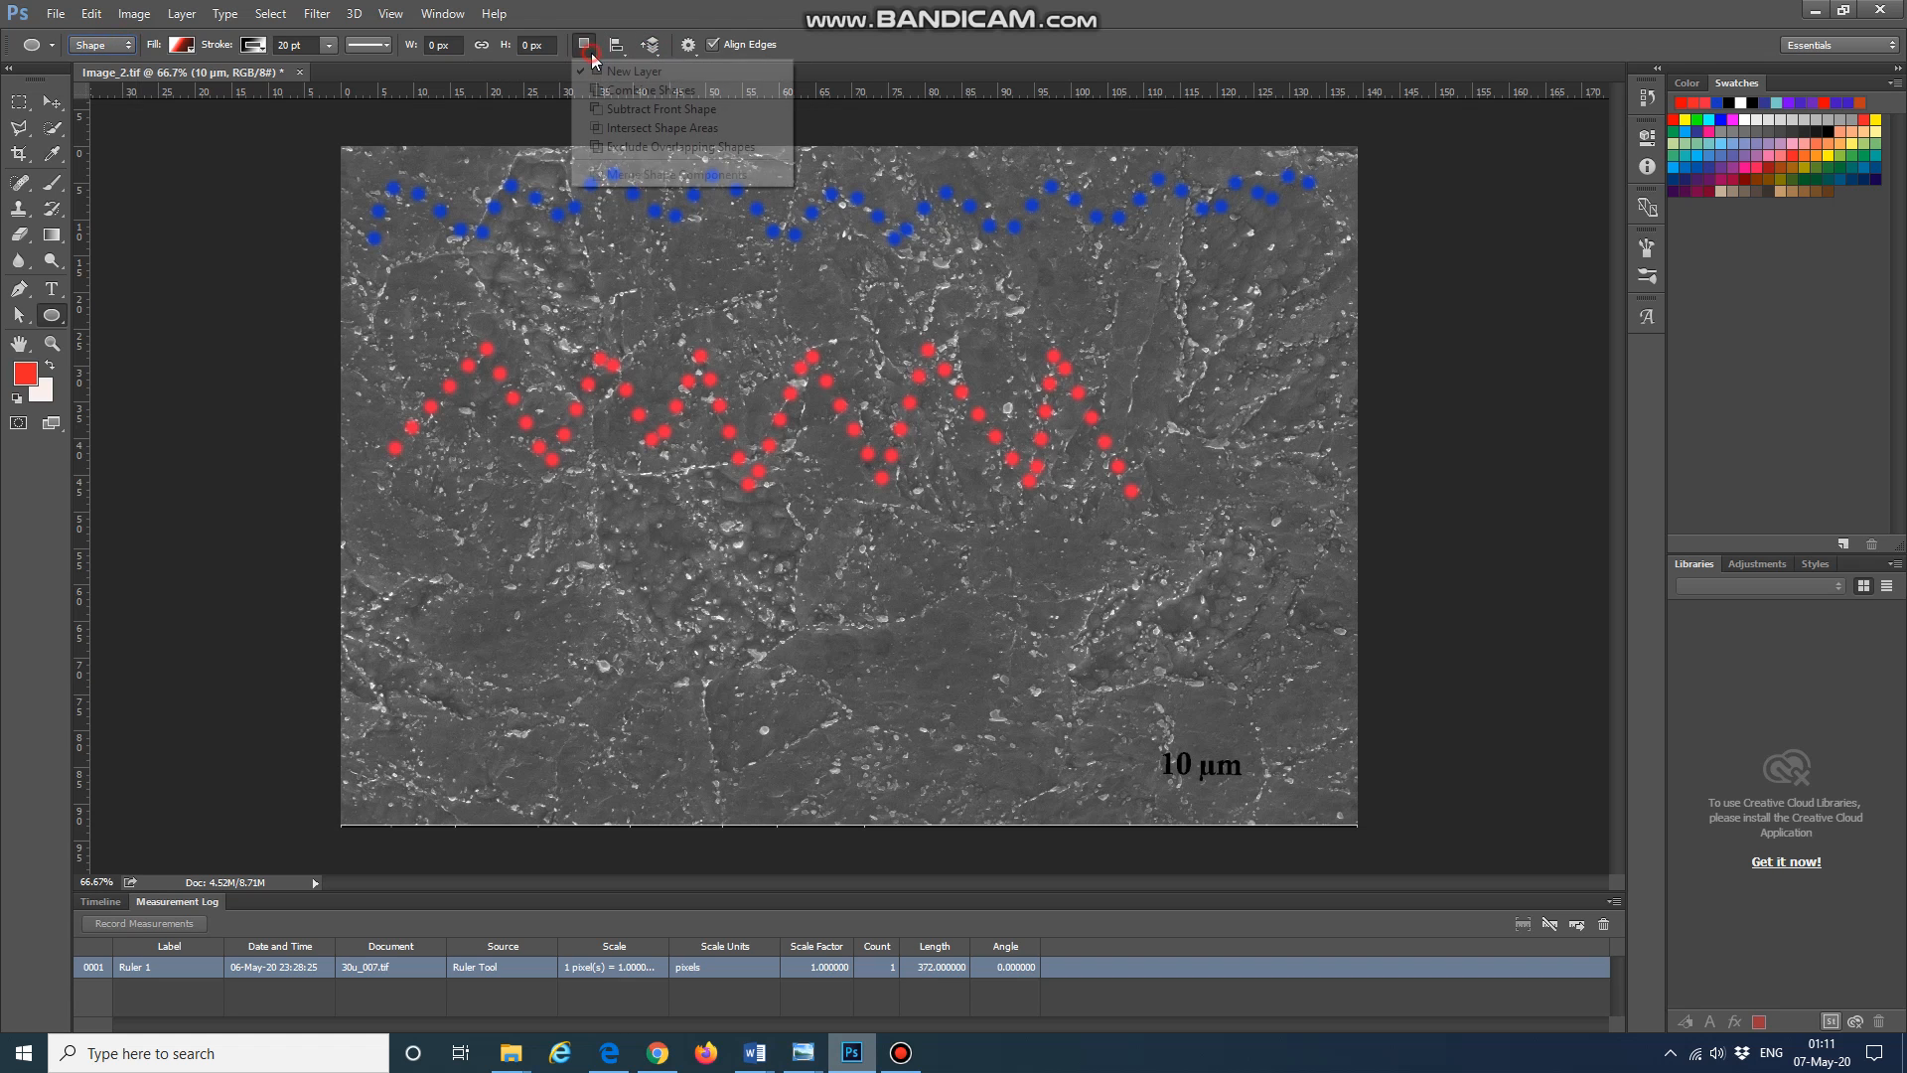
click(591, 55)
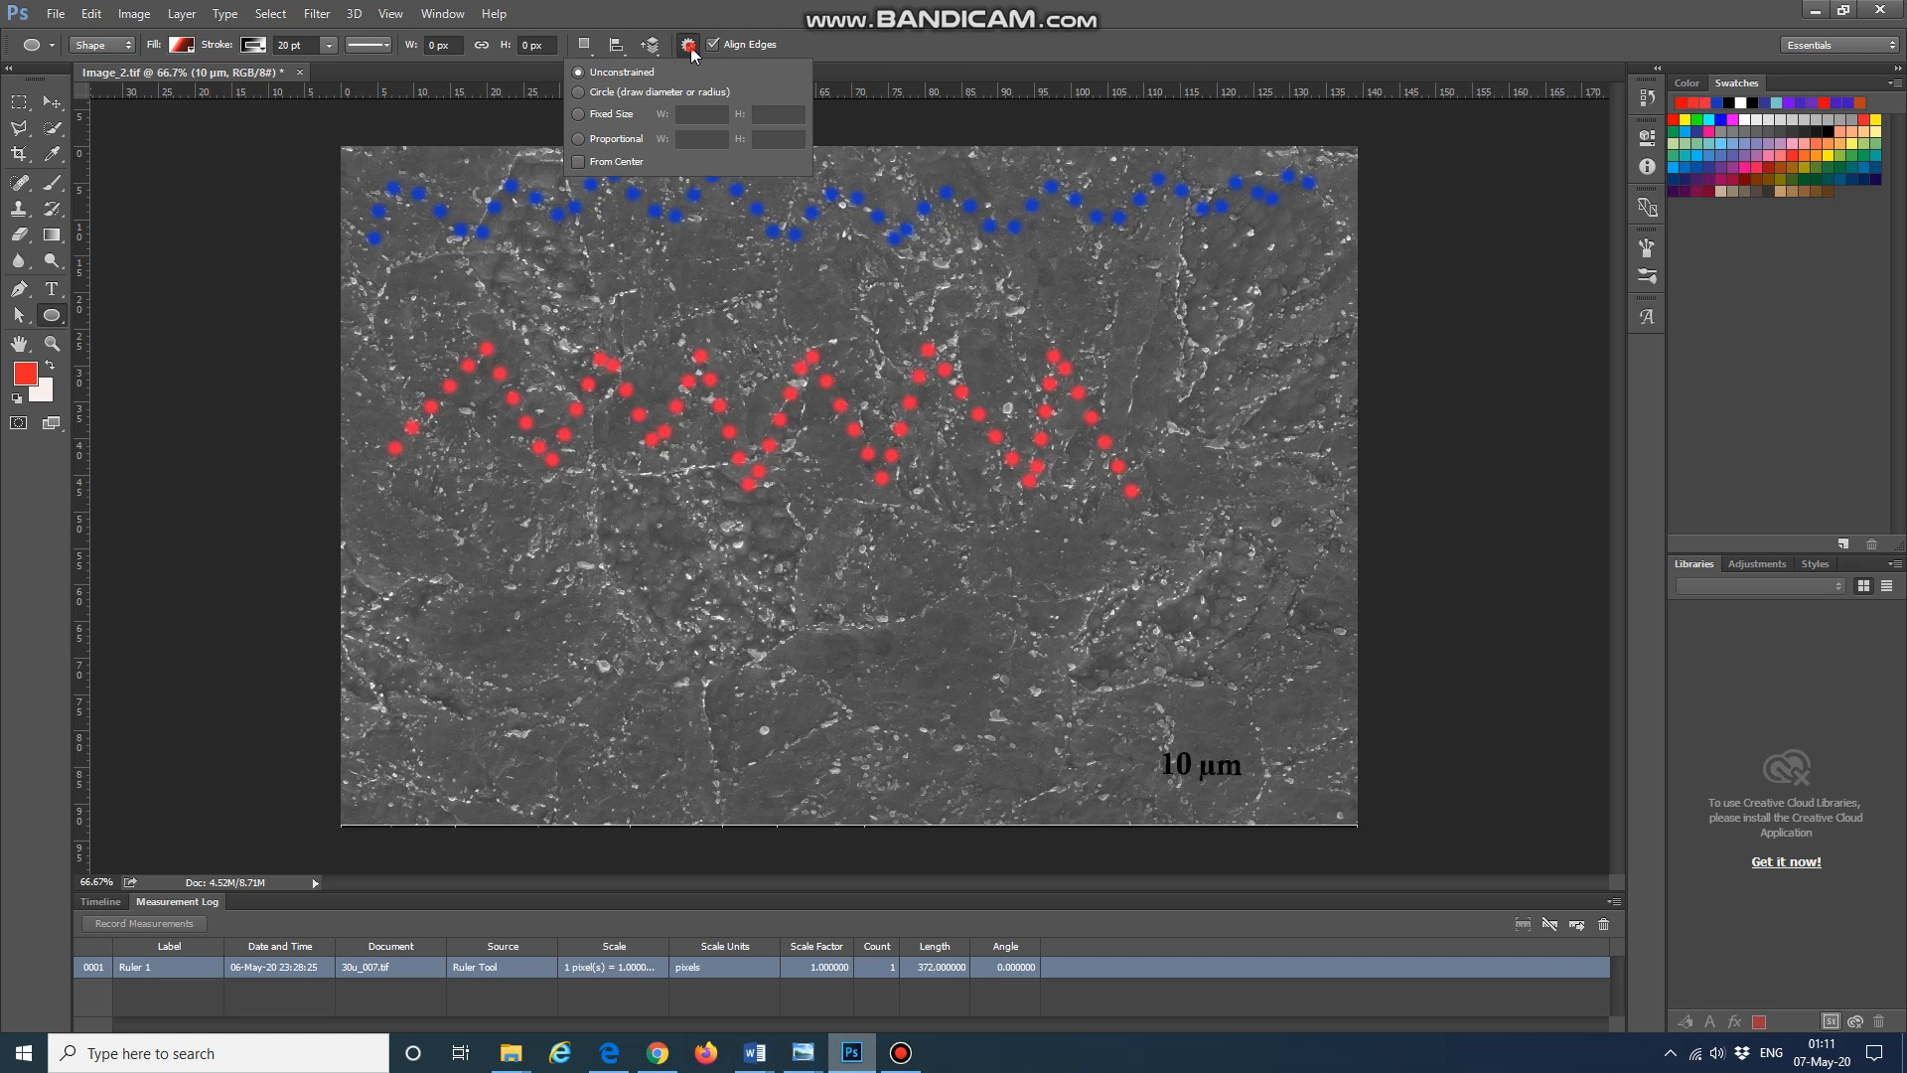
click(690, 47)
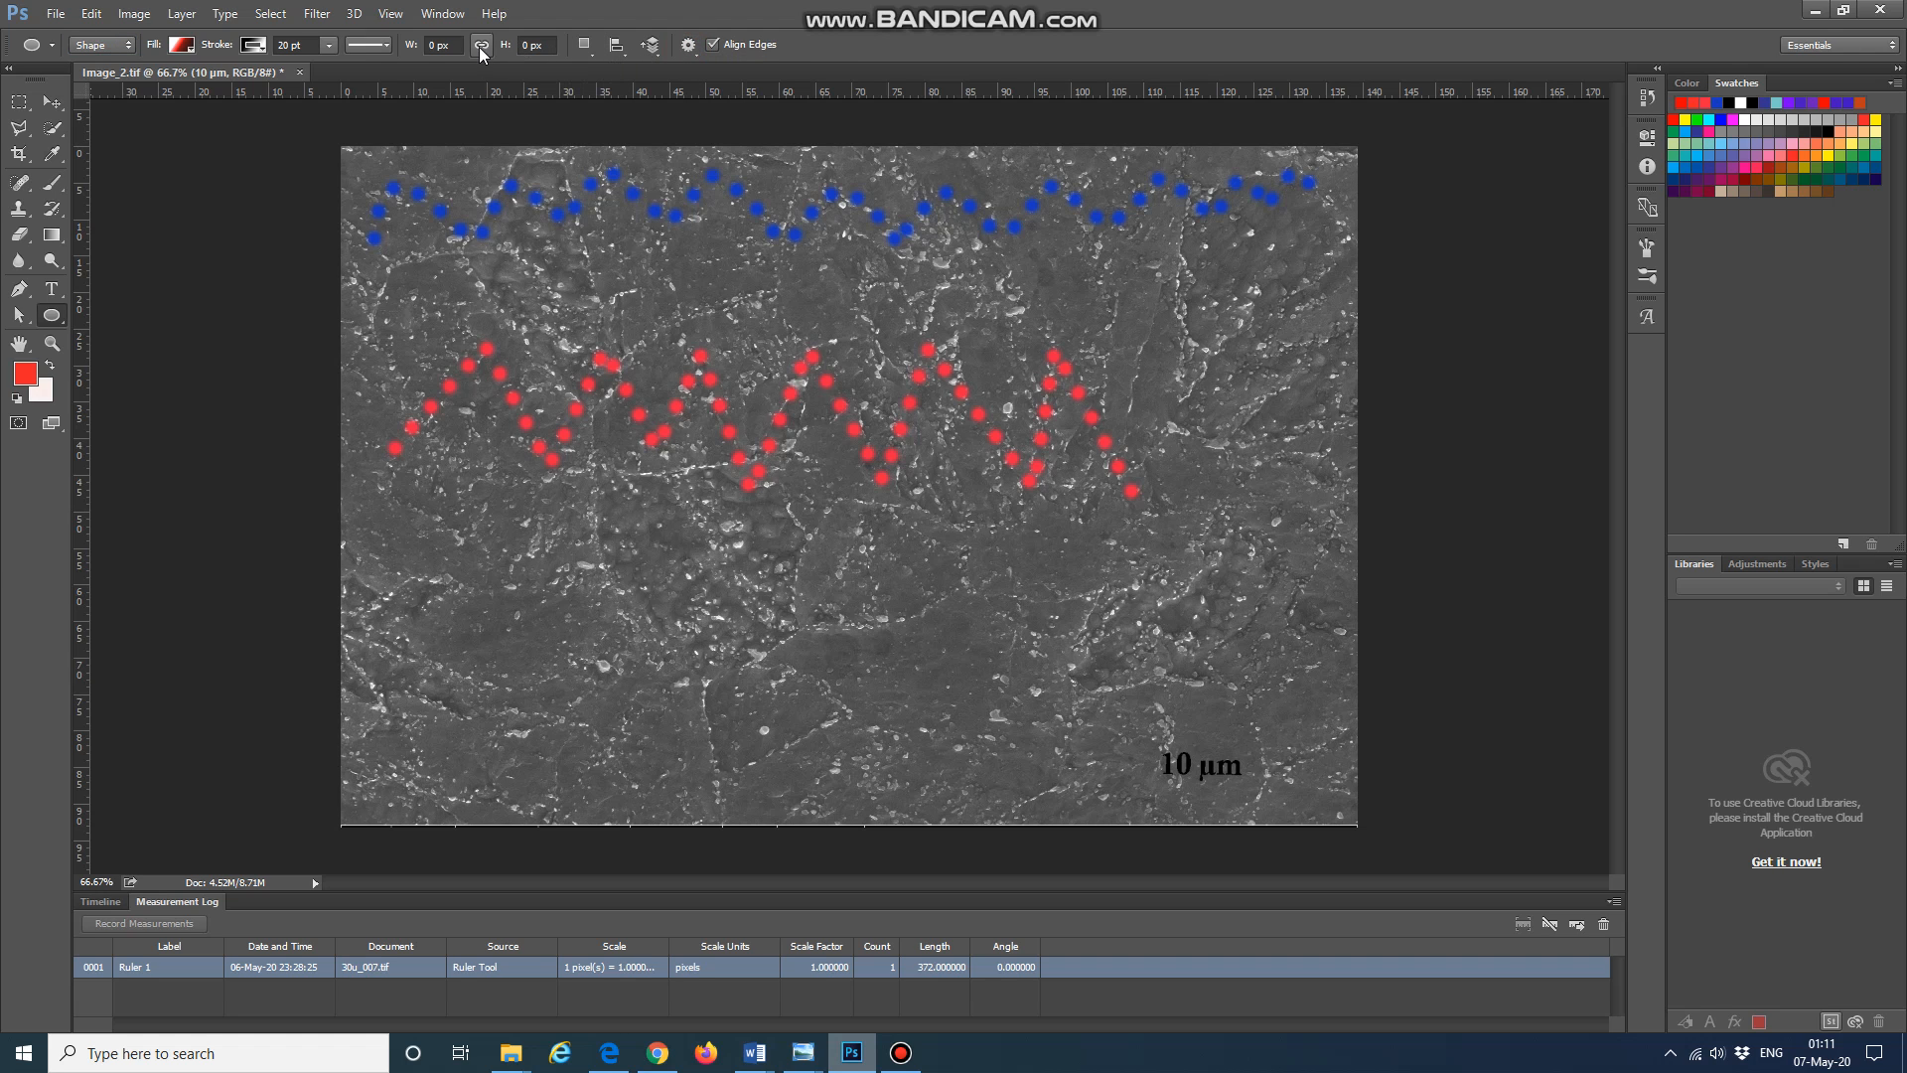
click(327, 45)
click(253, 45)
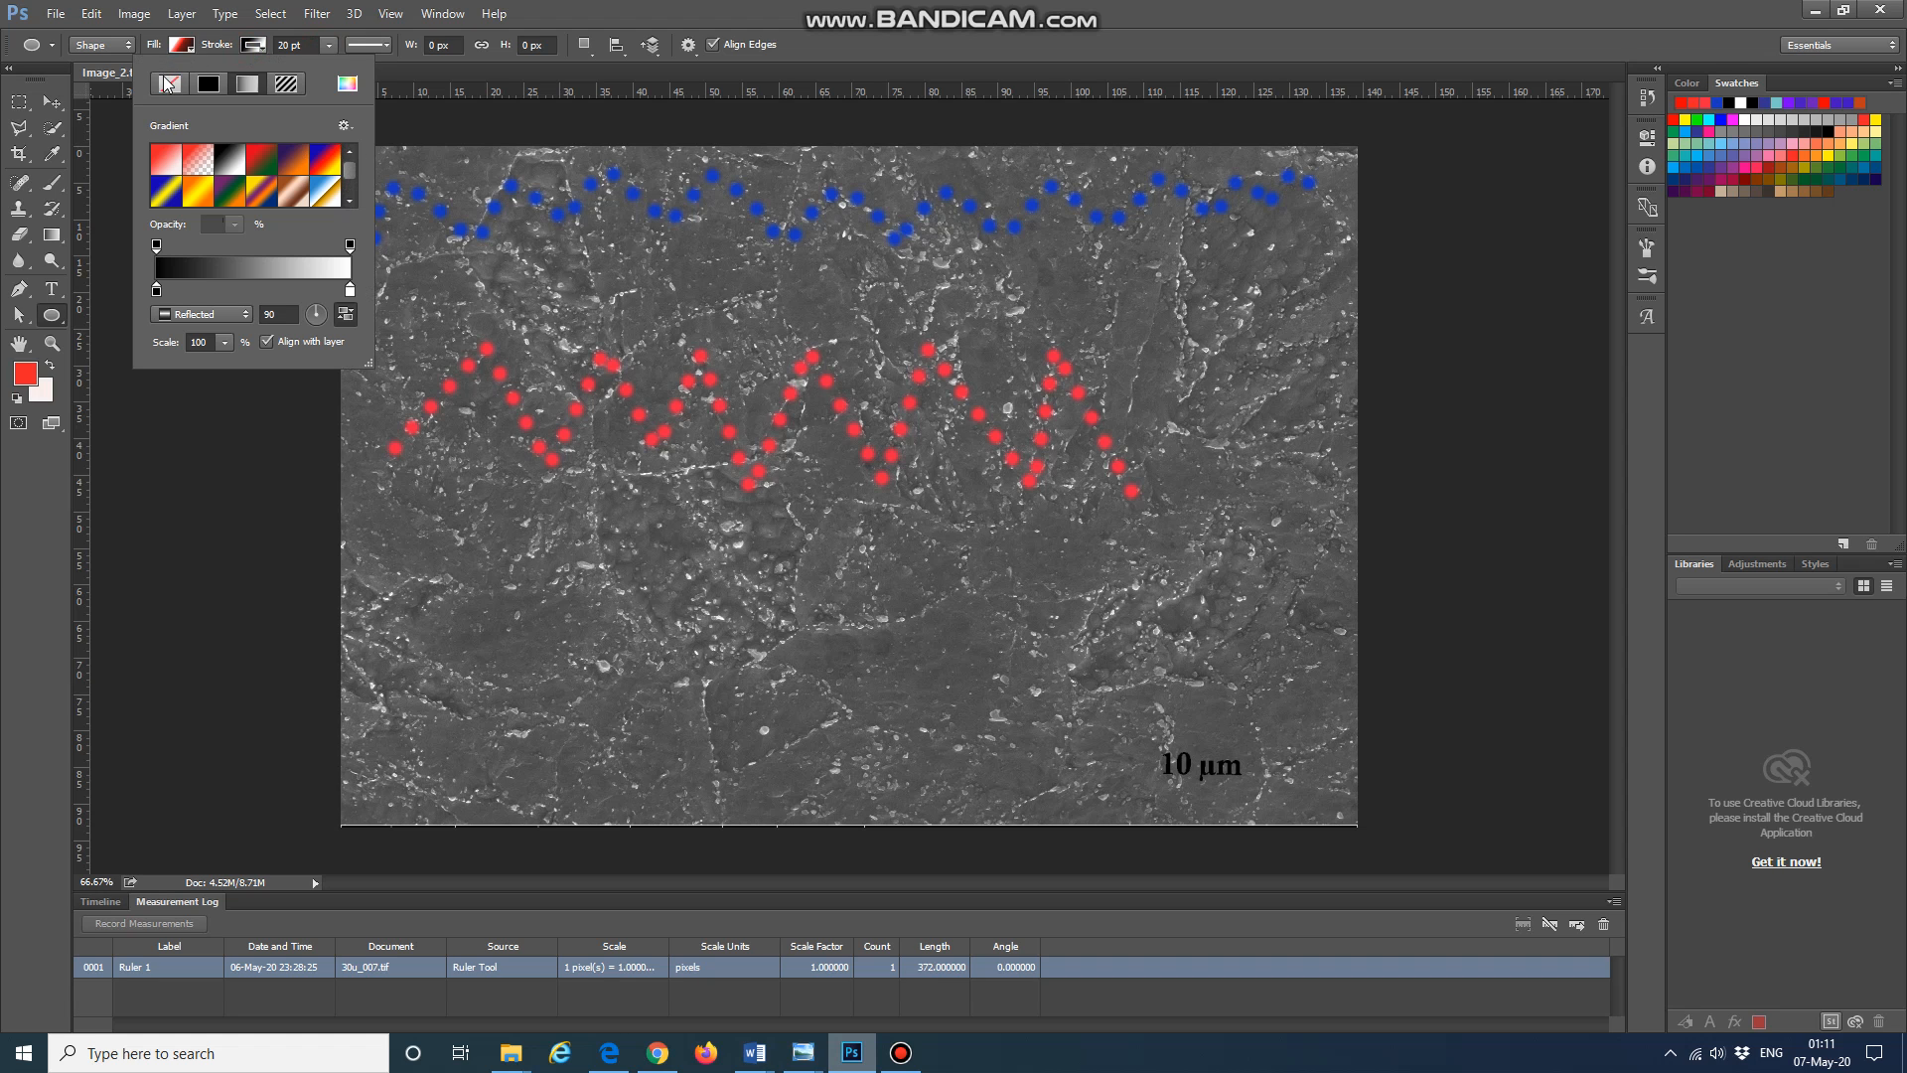
click(119, 47)
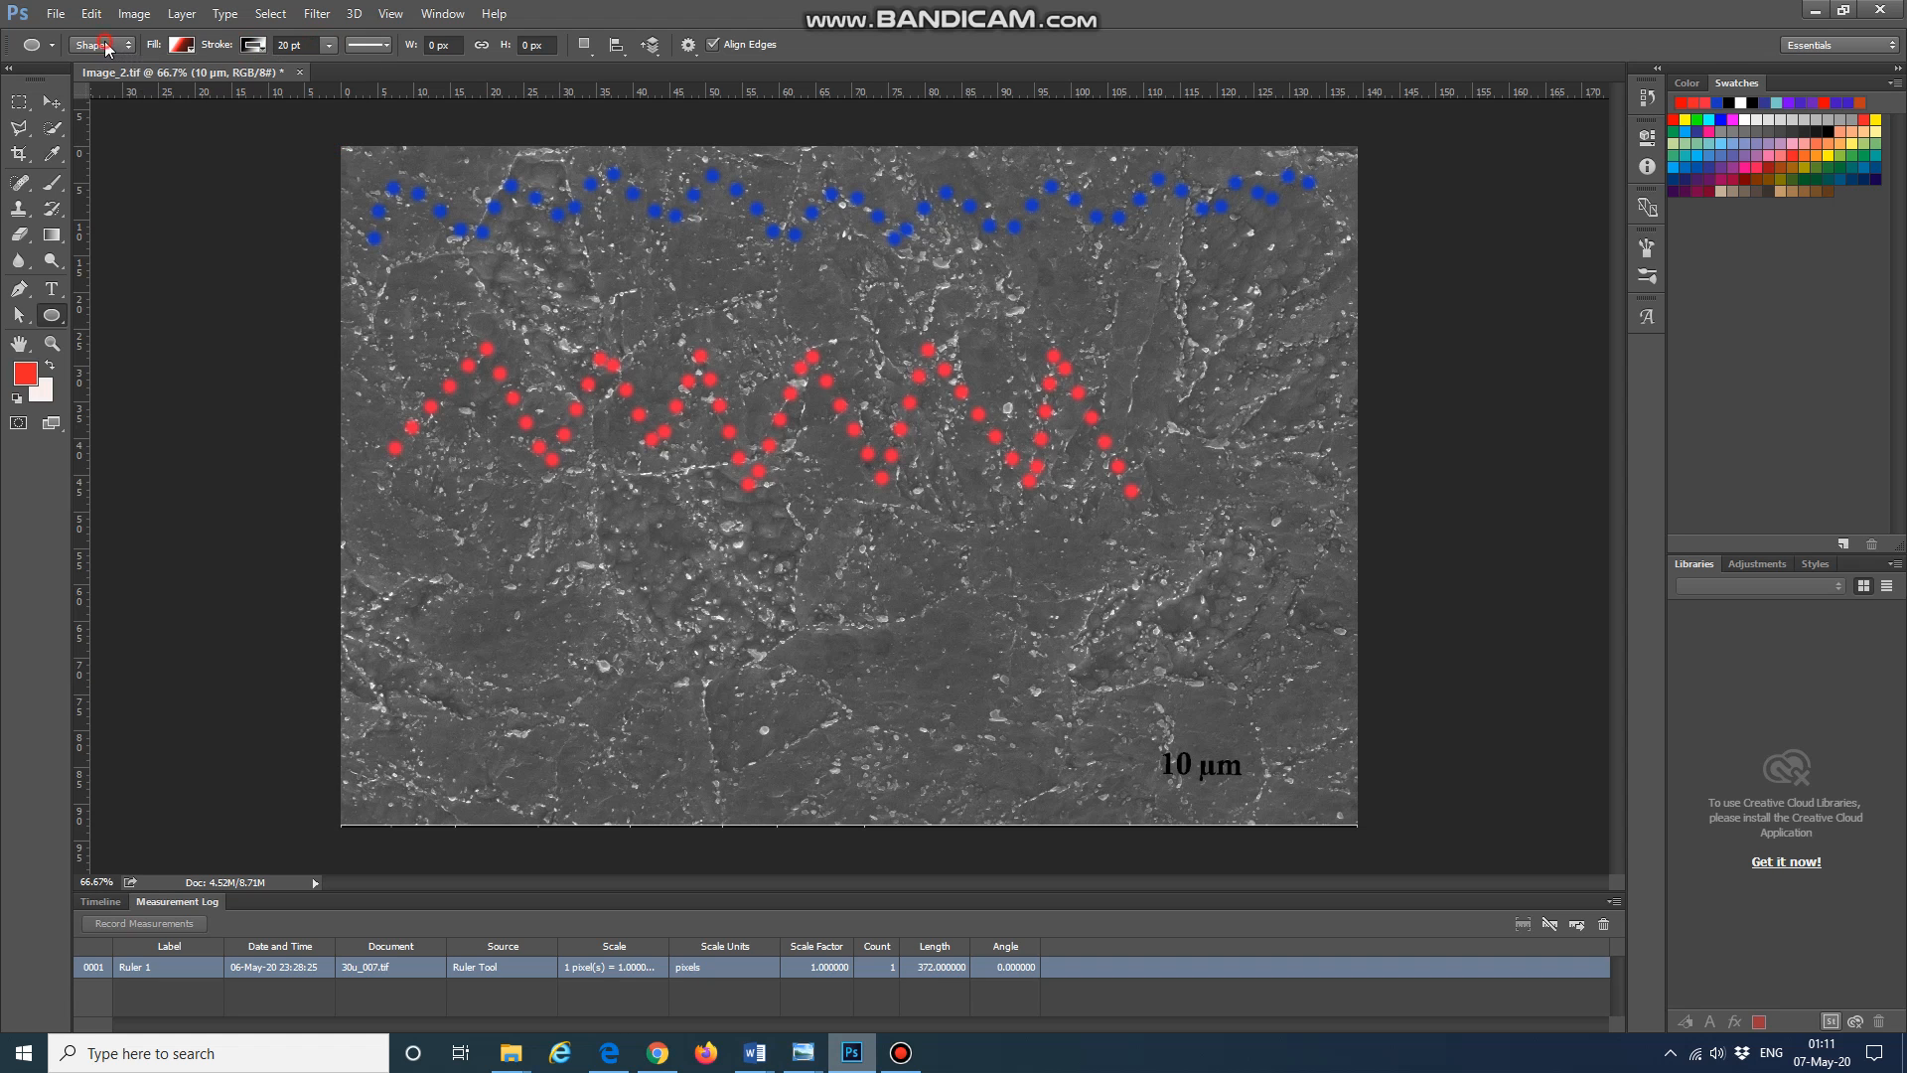
click(109, 45)
click(897, 45)
Step: Choose the Custom Shape tool, pick the heart shape, and draw a heart about 352 × 307 px below the red zigzag
right_click(49, 315)
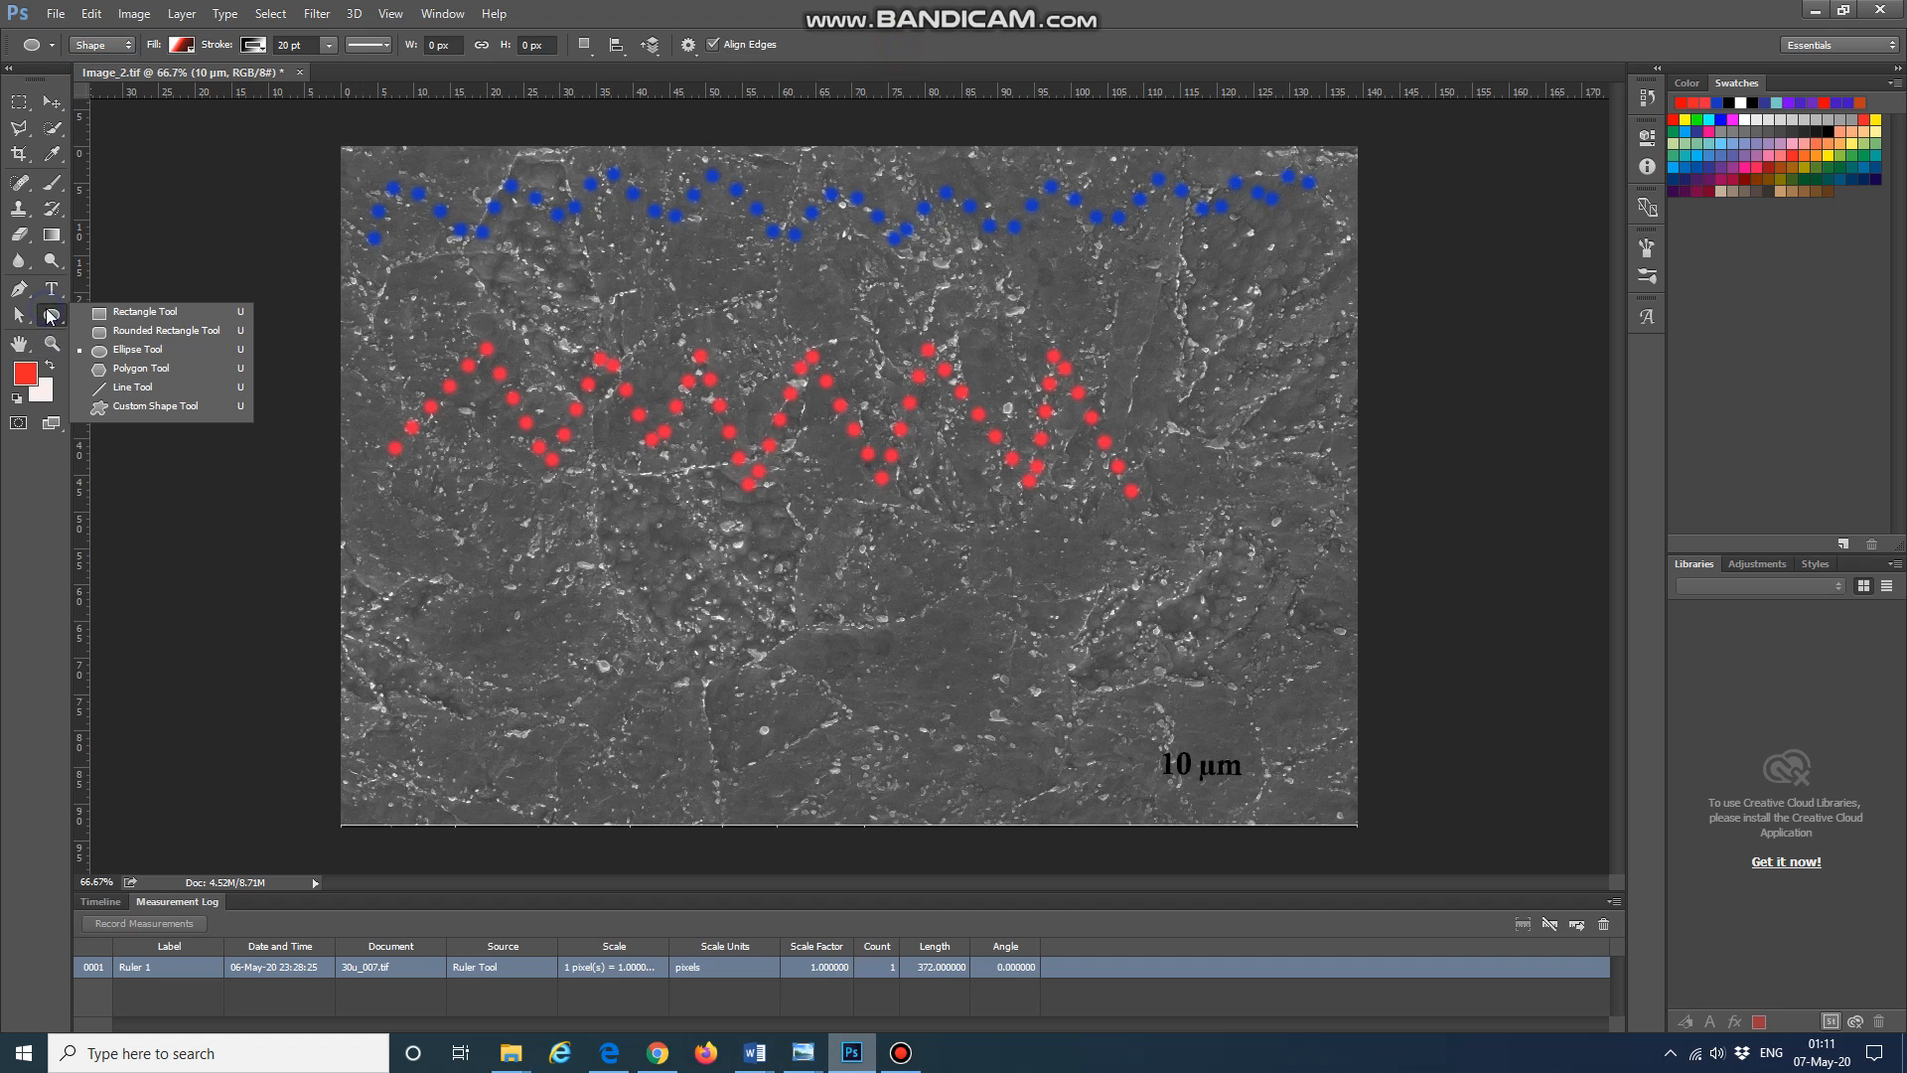
click(169, 408)
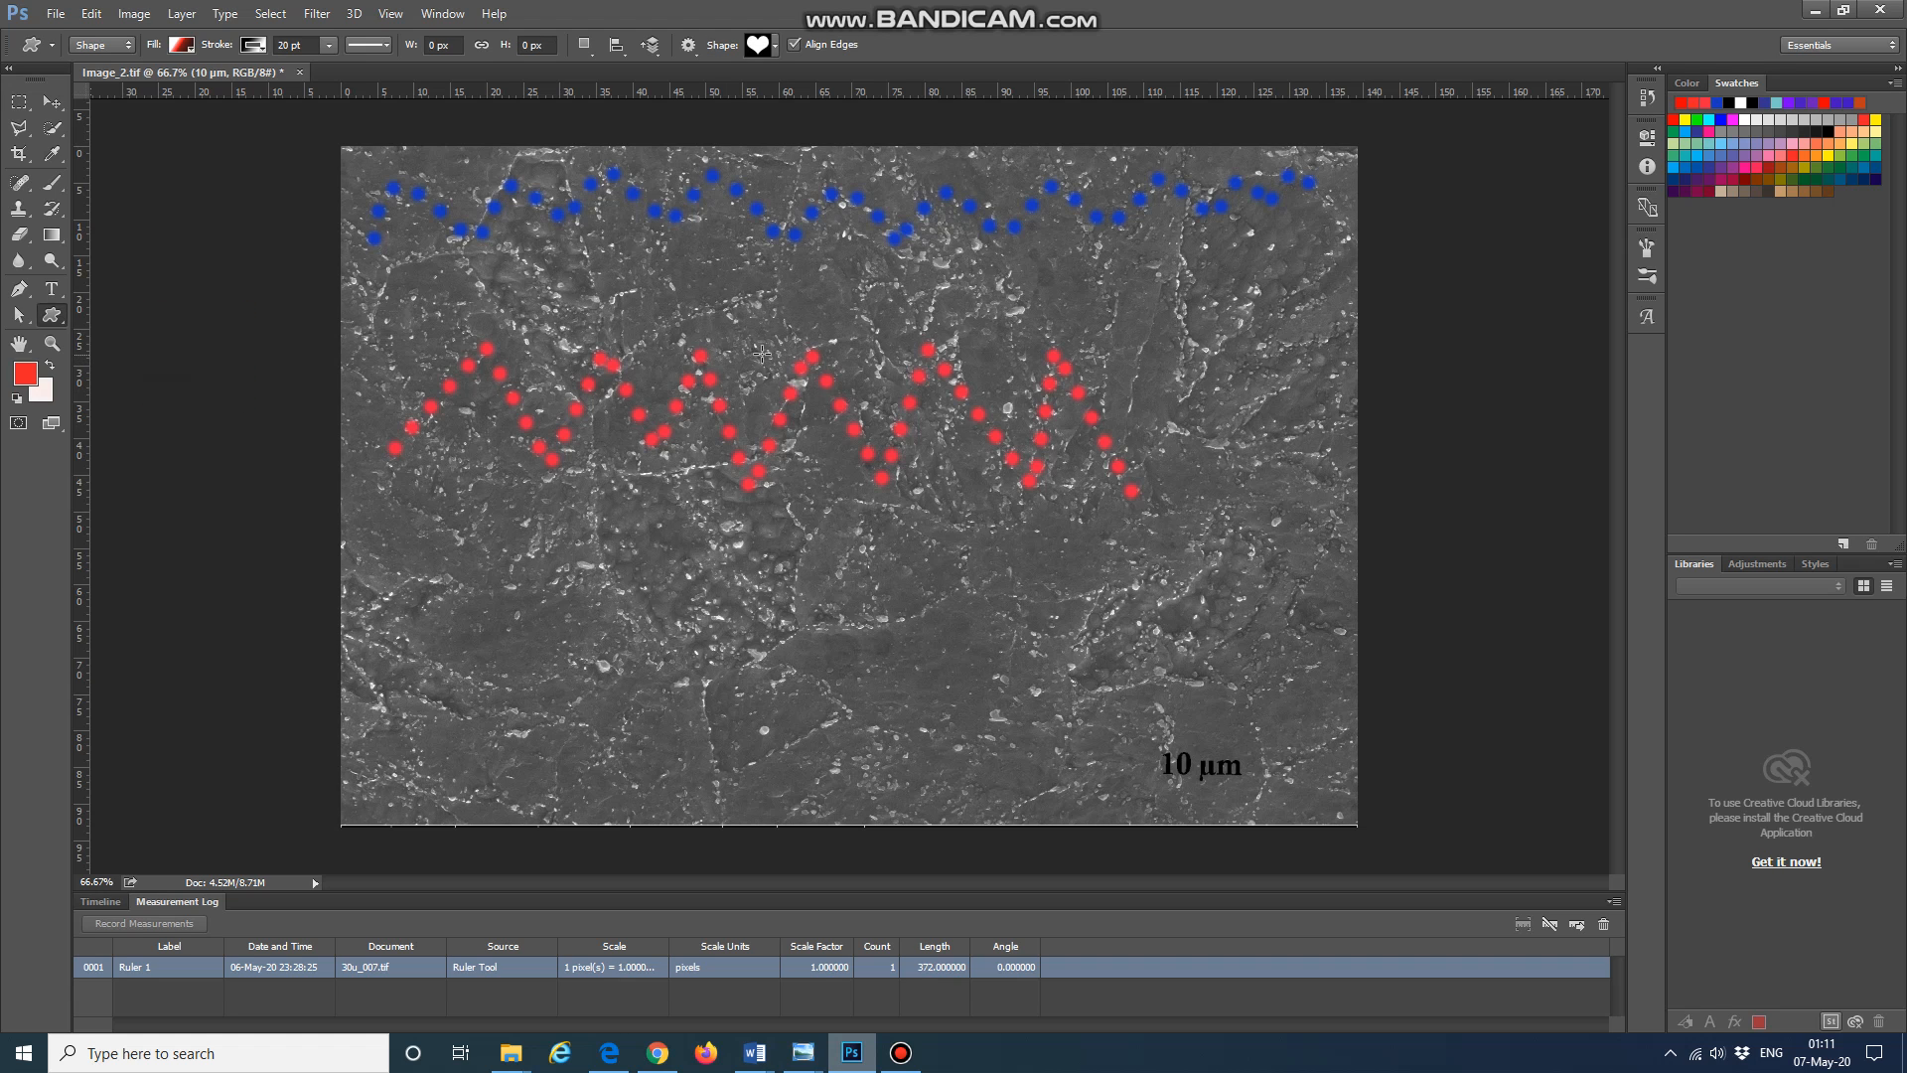
click(767, 45)
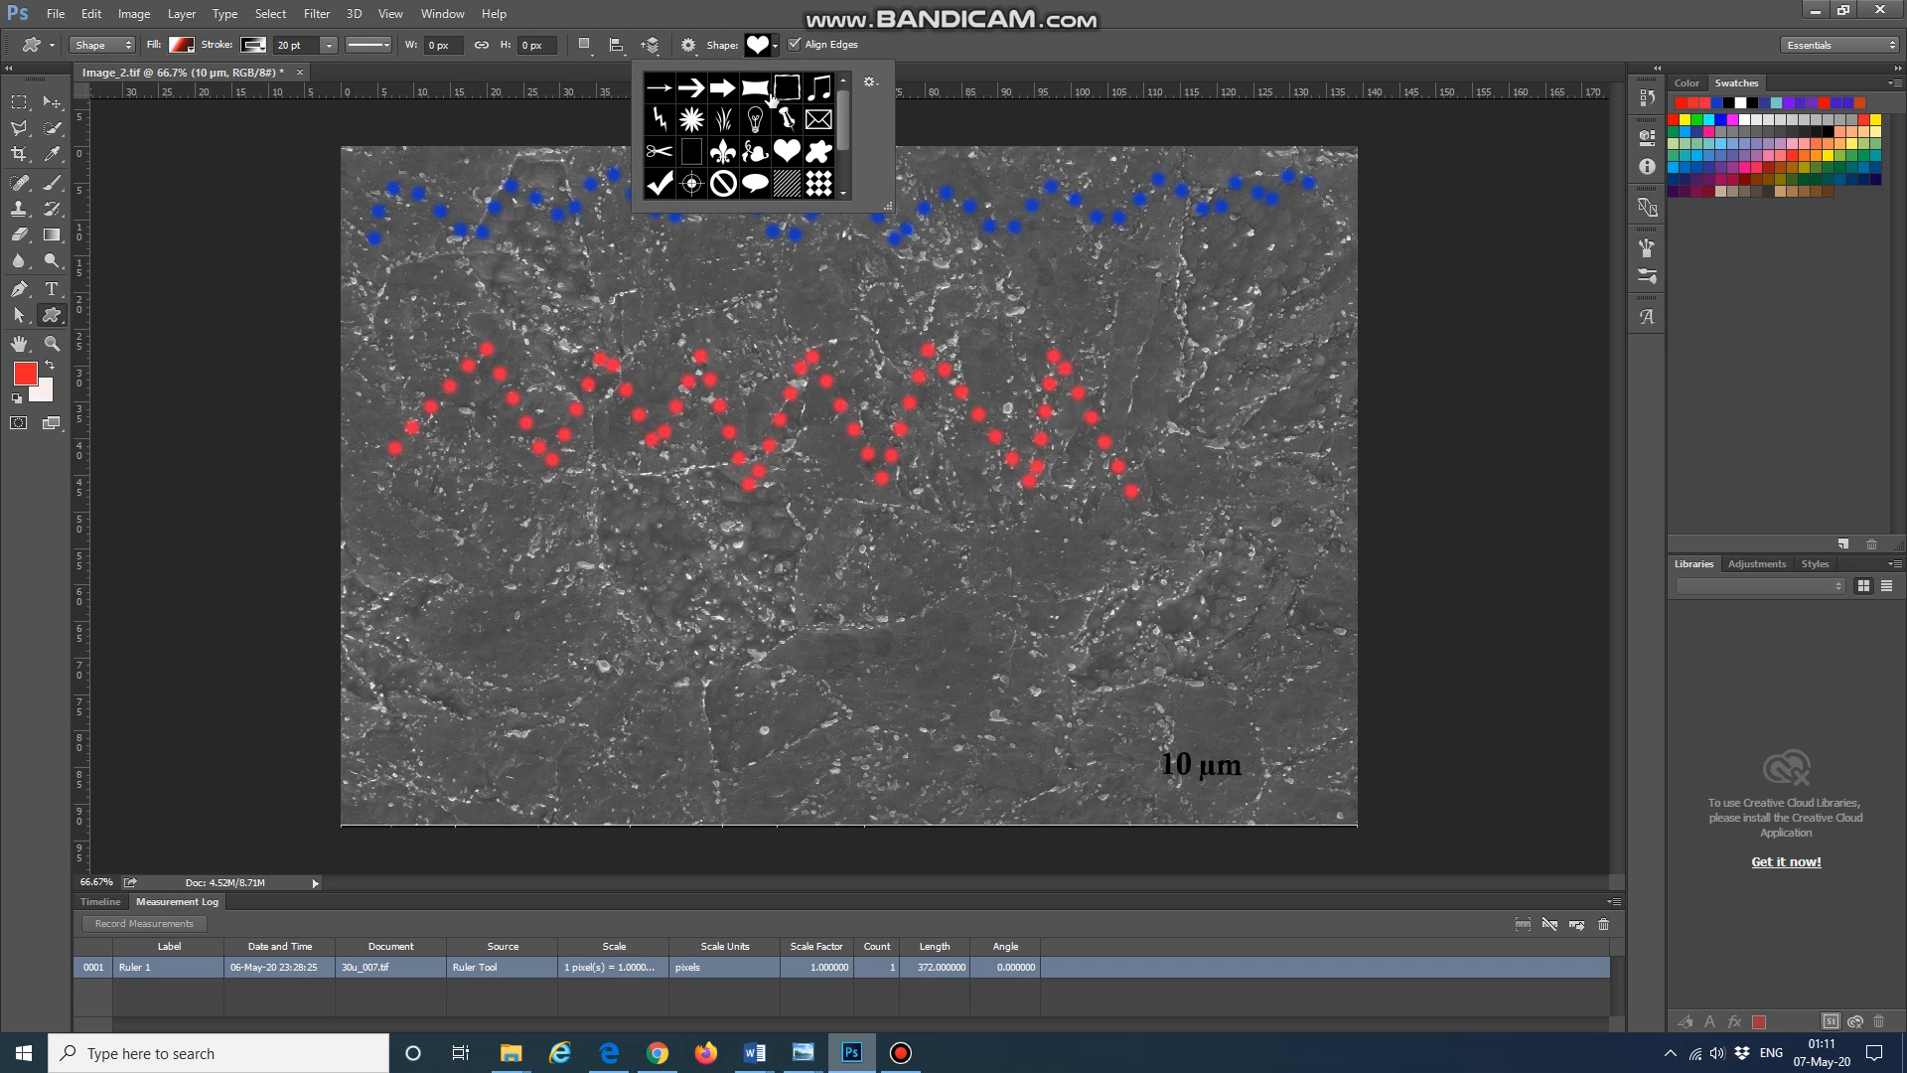
click(761, 54)
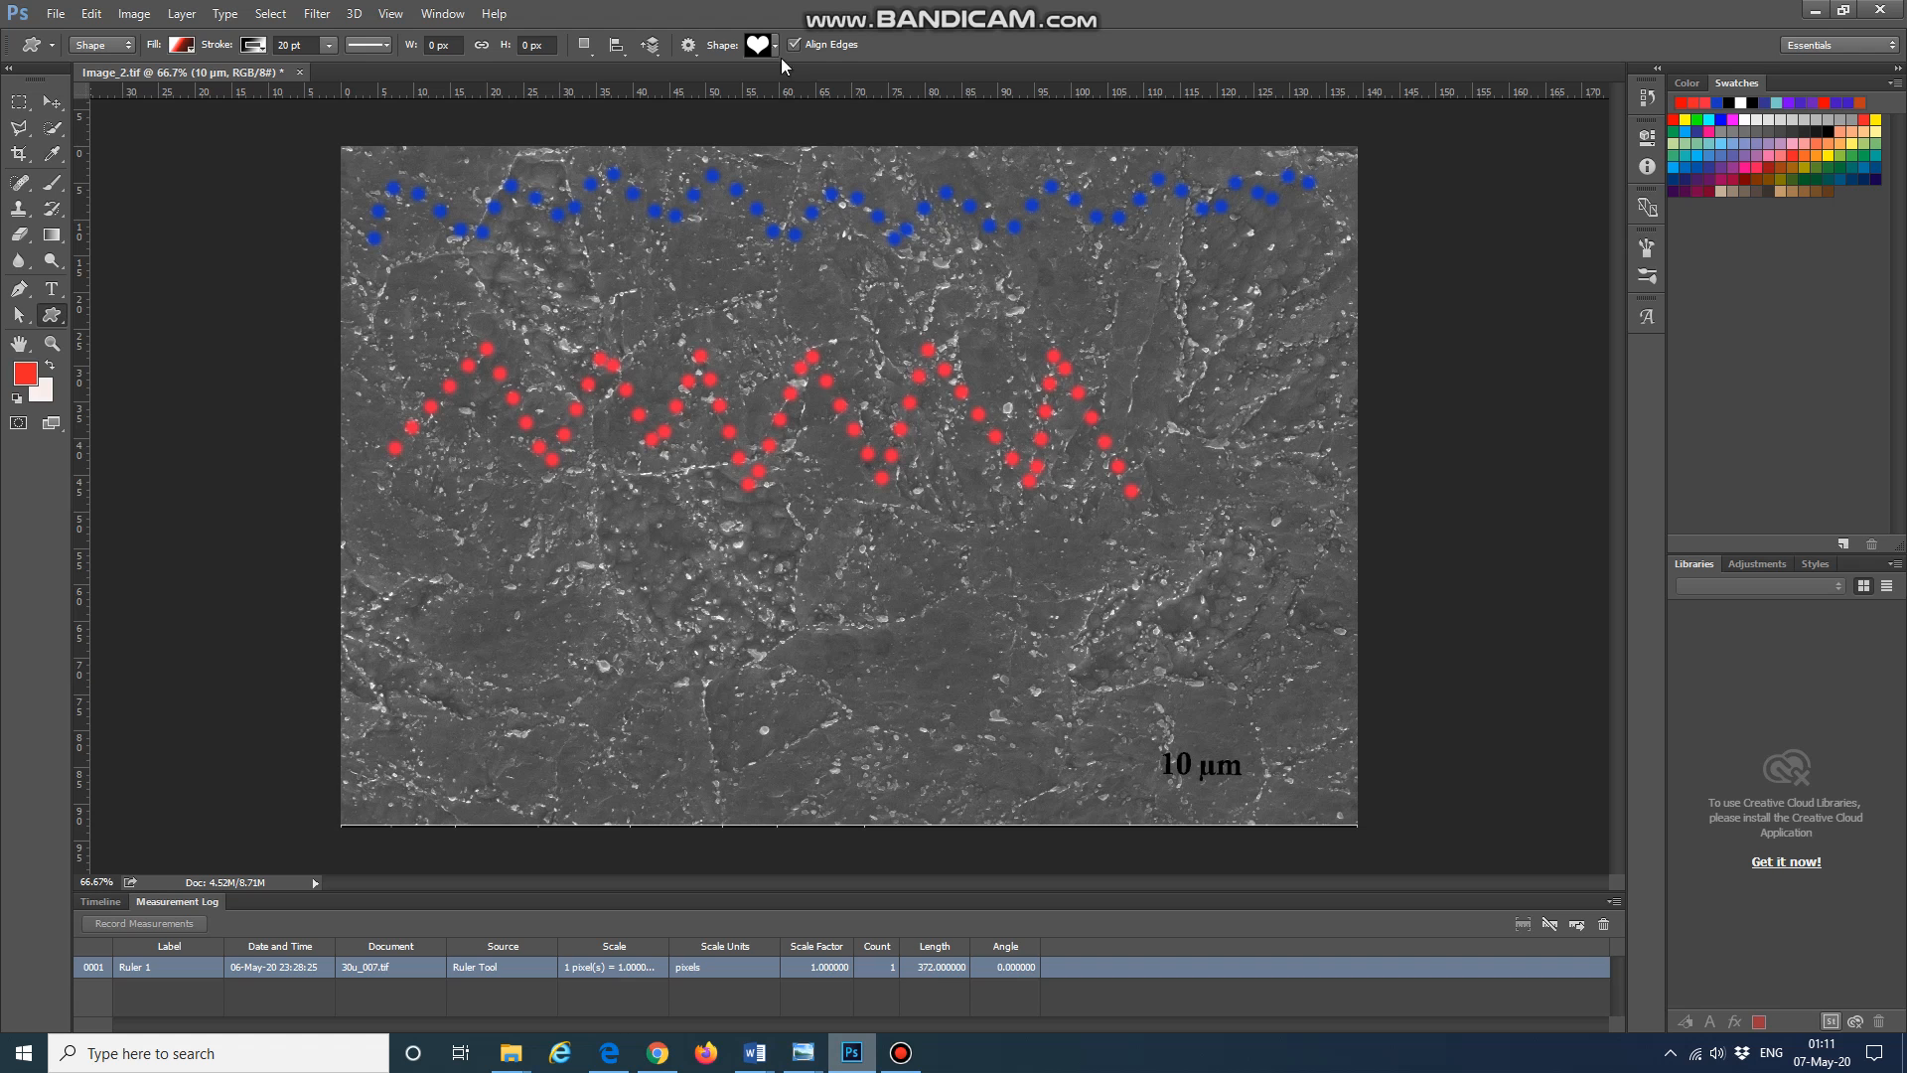
click(773, 44)
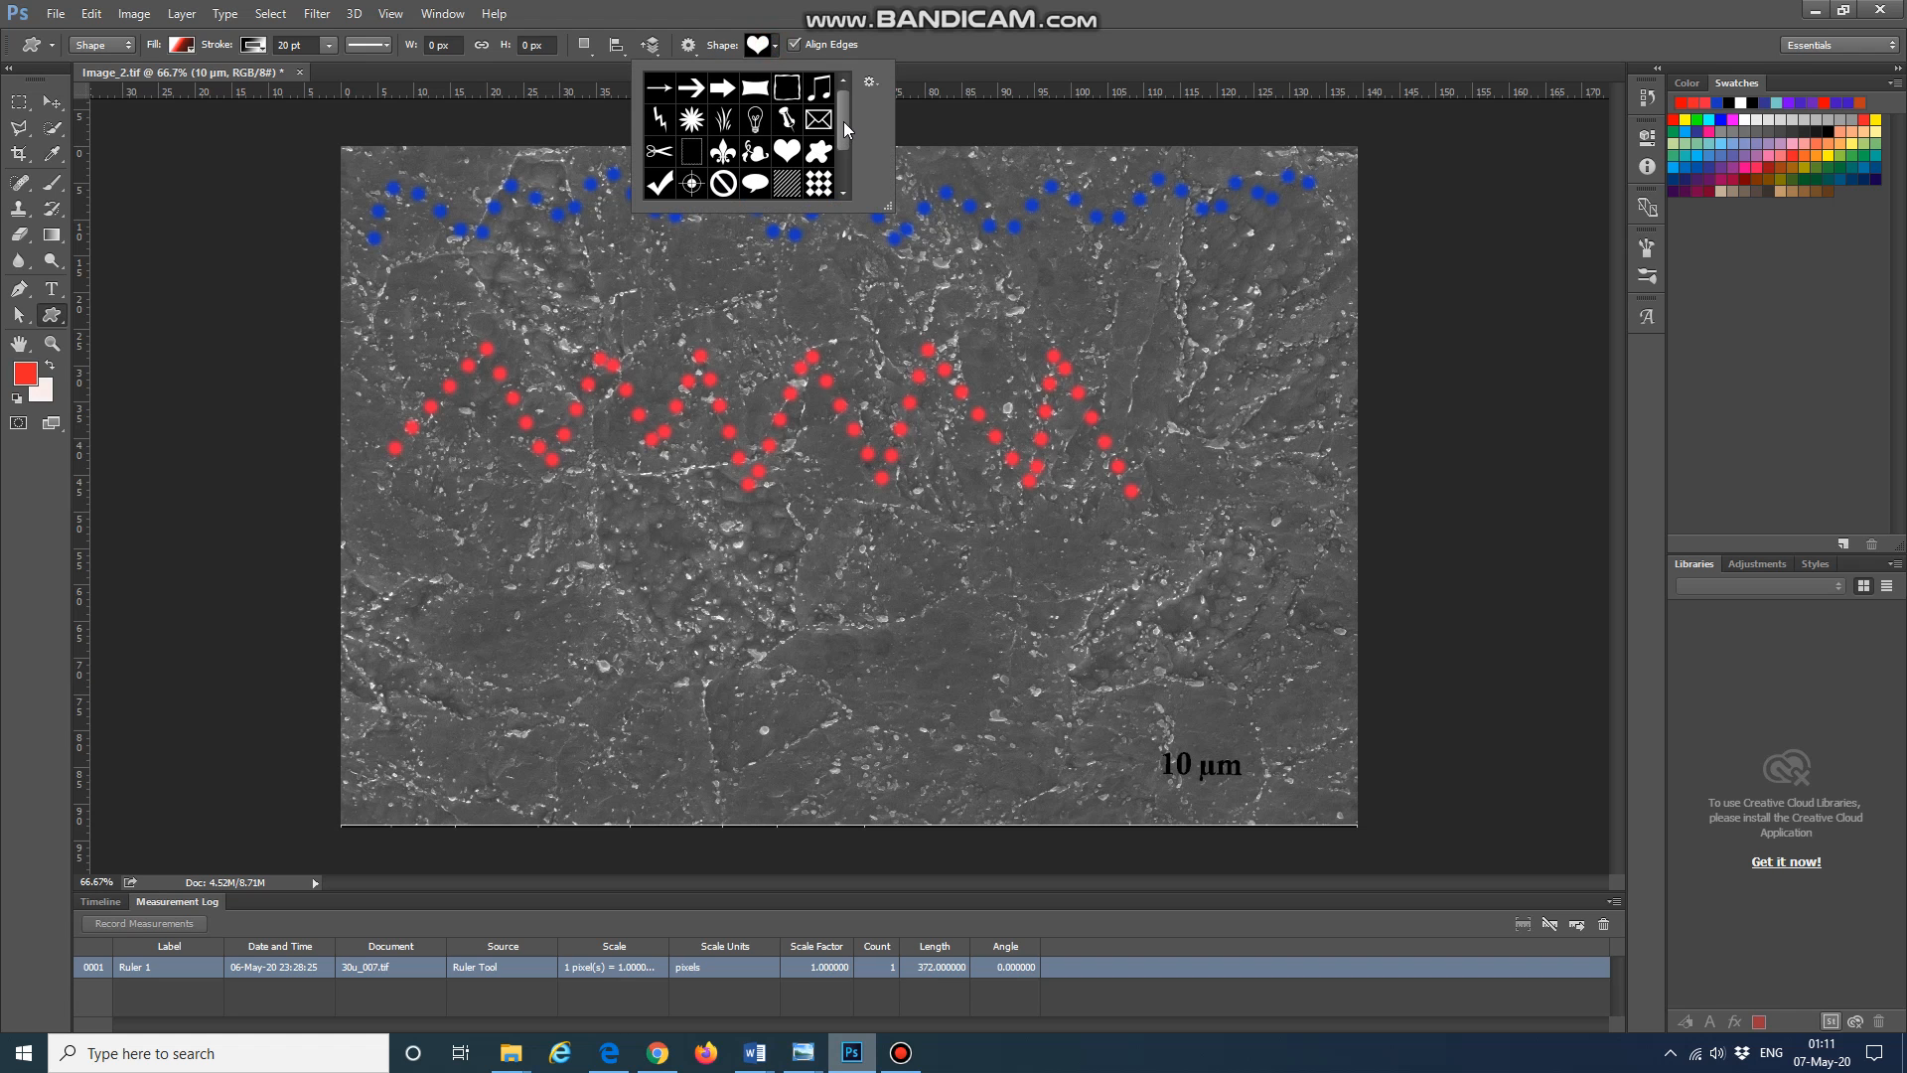
mouse_move(843, 121)
mouse_down()
mouse_move(843, 164)
mouse_move(841, 112)
mouse_up()
click(787, 150)
click(718, 524)
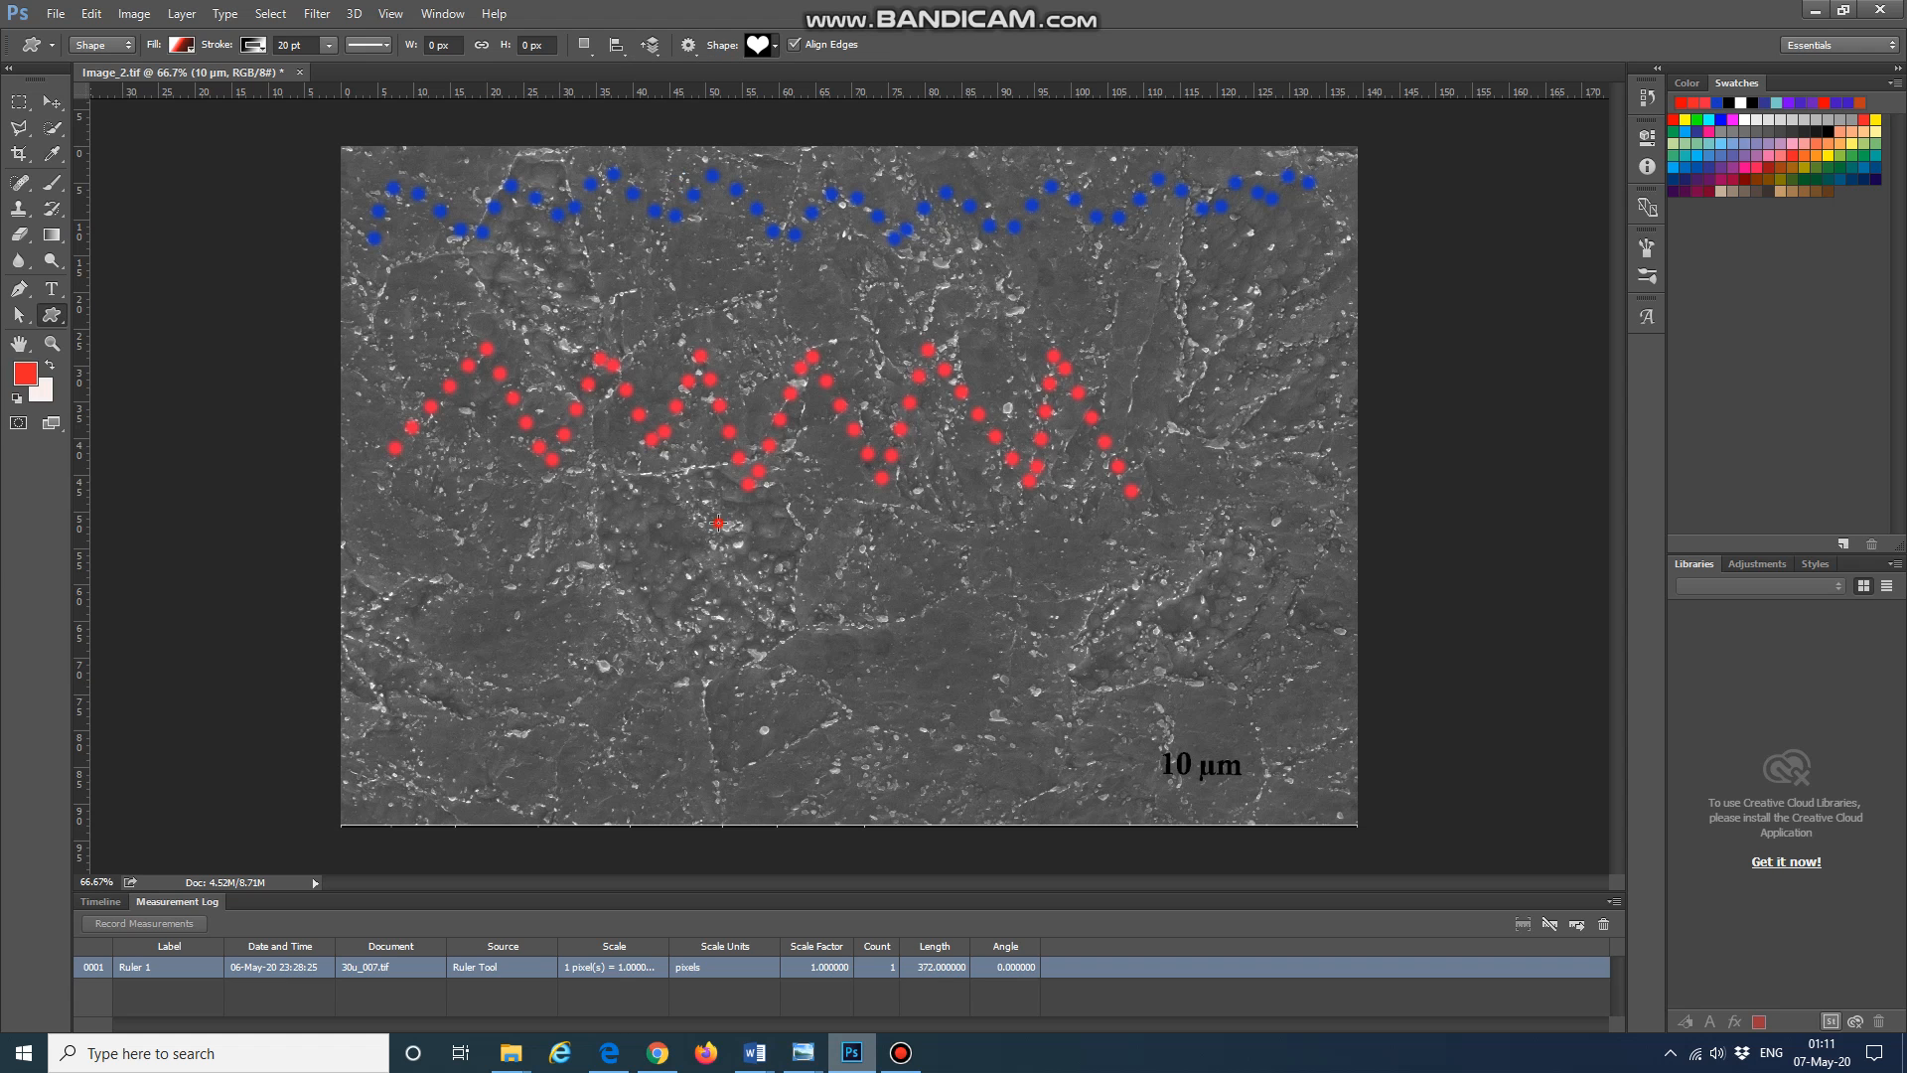
drag(718, 524, 1055, 691)
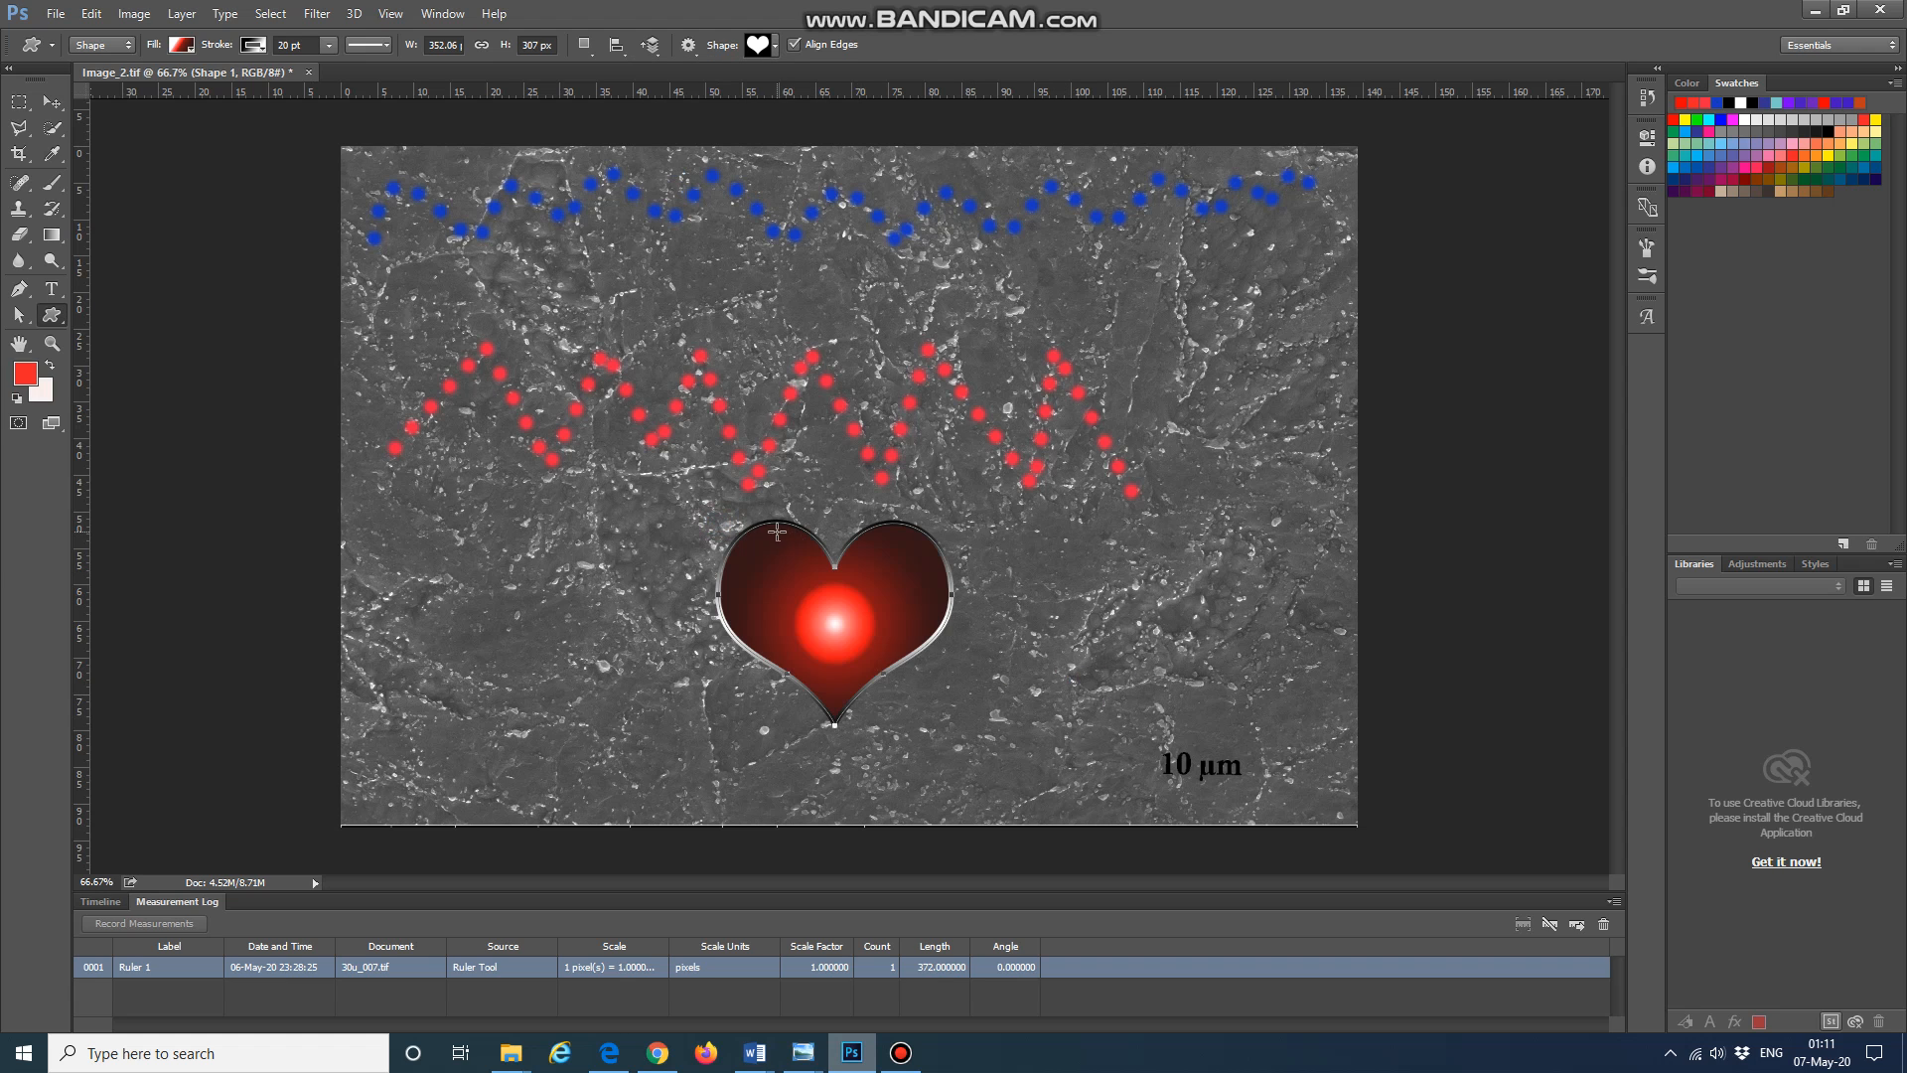
Step: Set the heart shape's fill to none
click(187, 48)
click(98, 84)
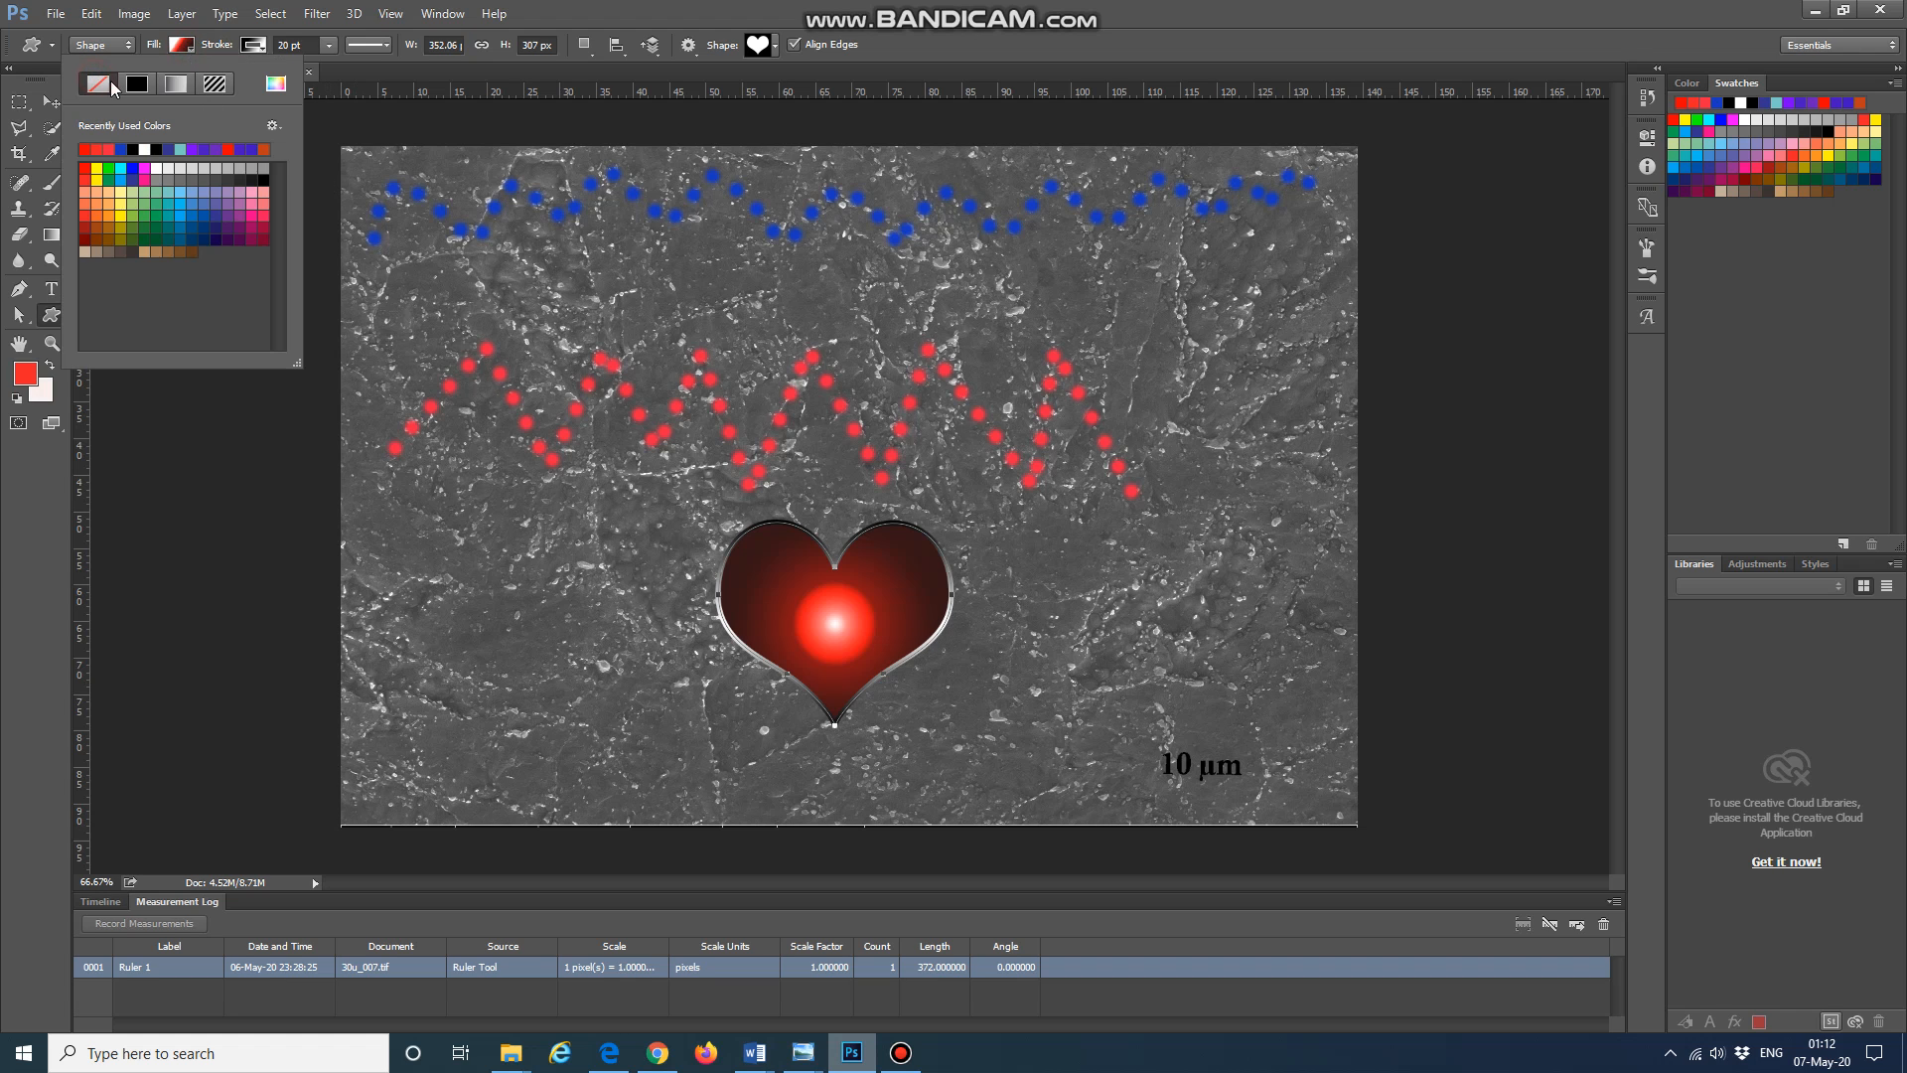
click(190, 48)
click(190, 47)
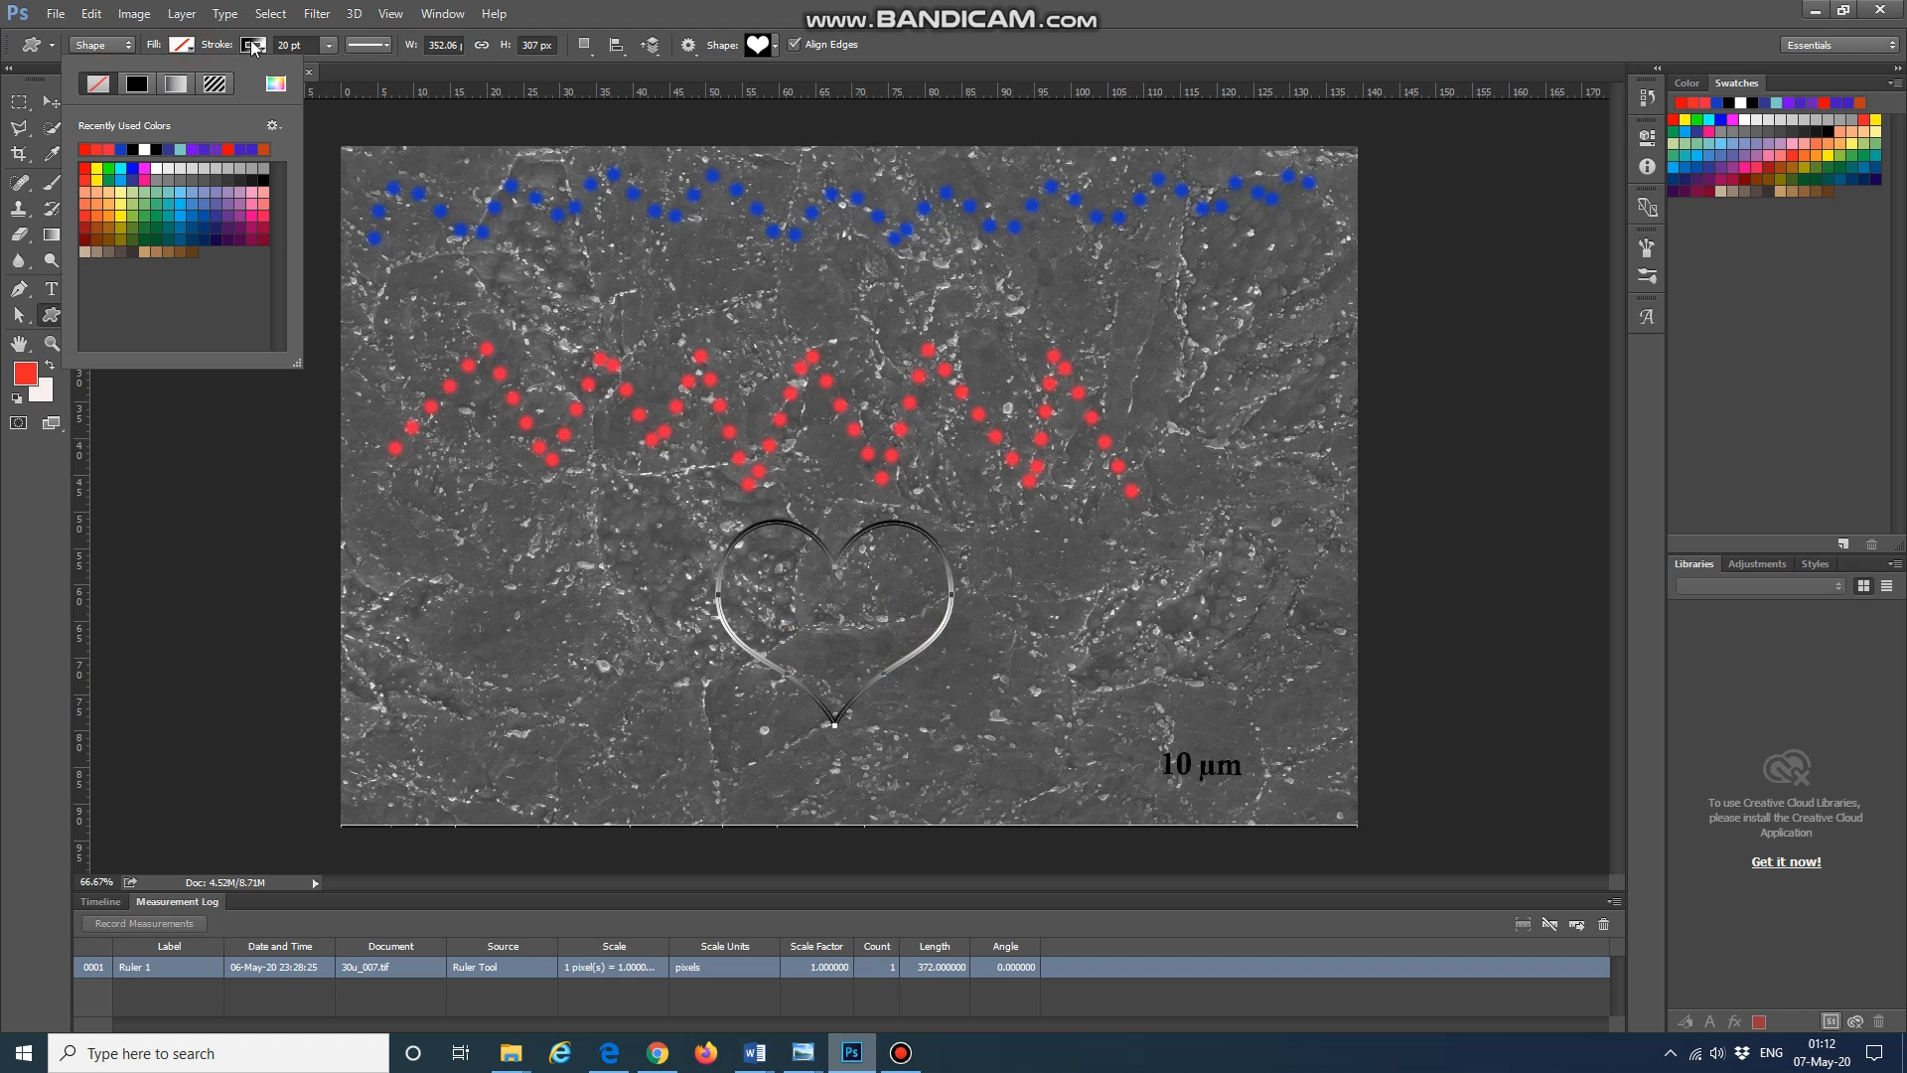
Step: Give the heart a red stroke 35.59 pt wide with a dotted line style
click(257, 46)
click(170, 87)
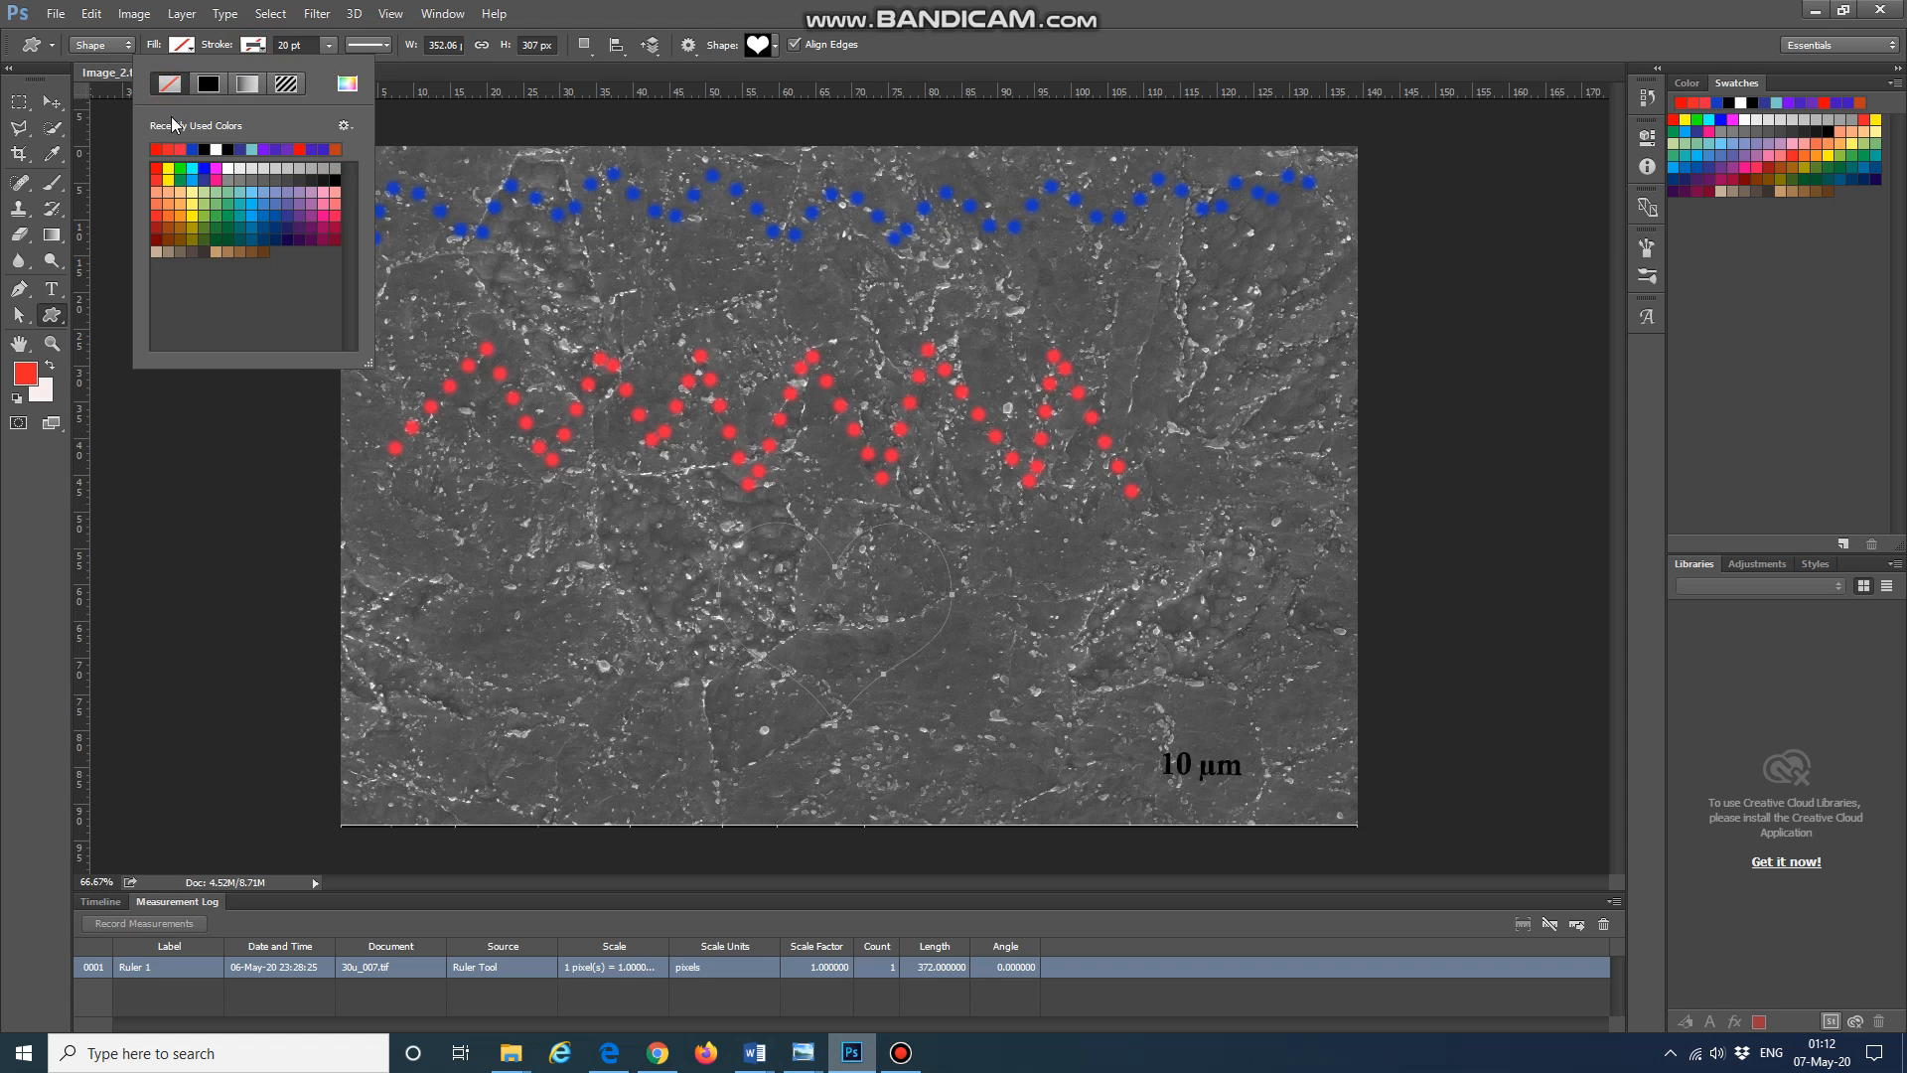
click(167, 150)
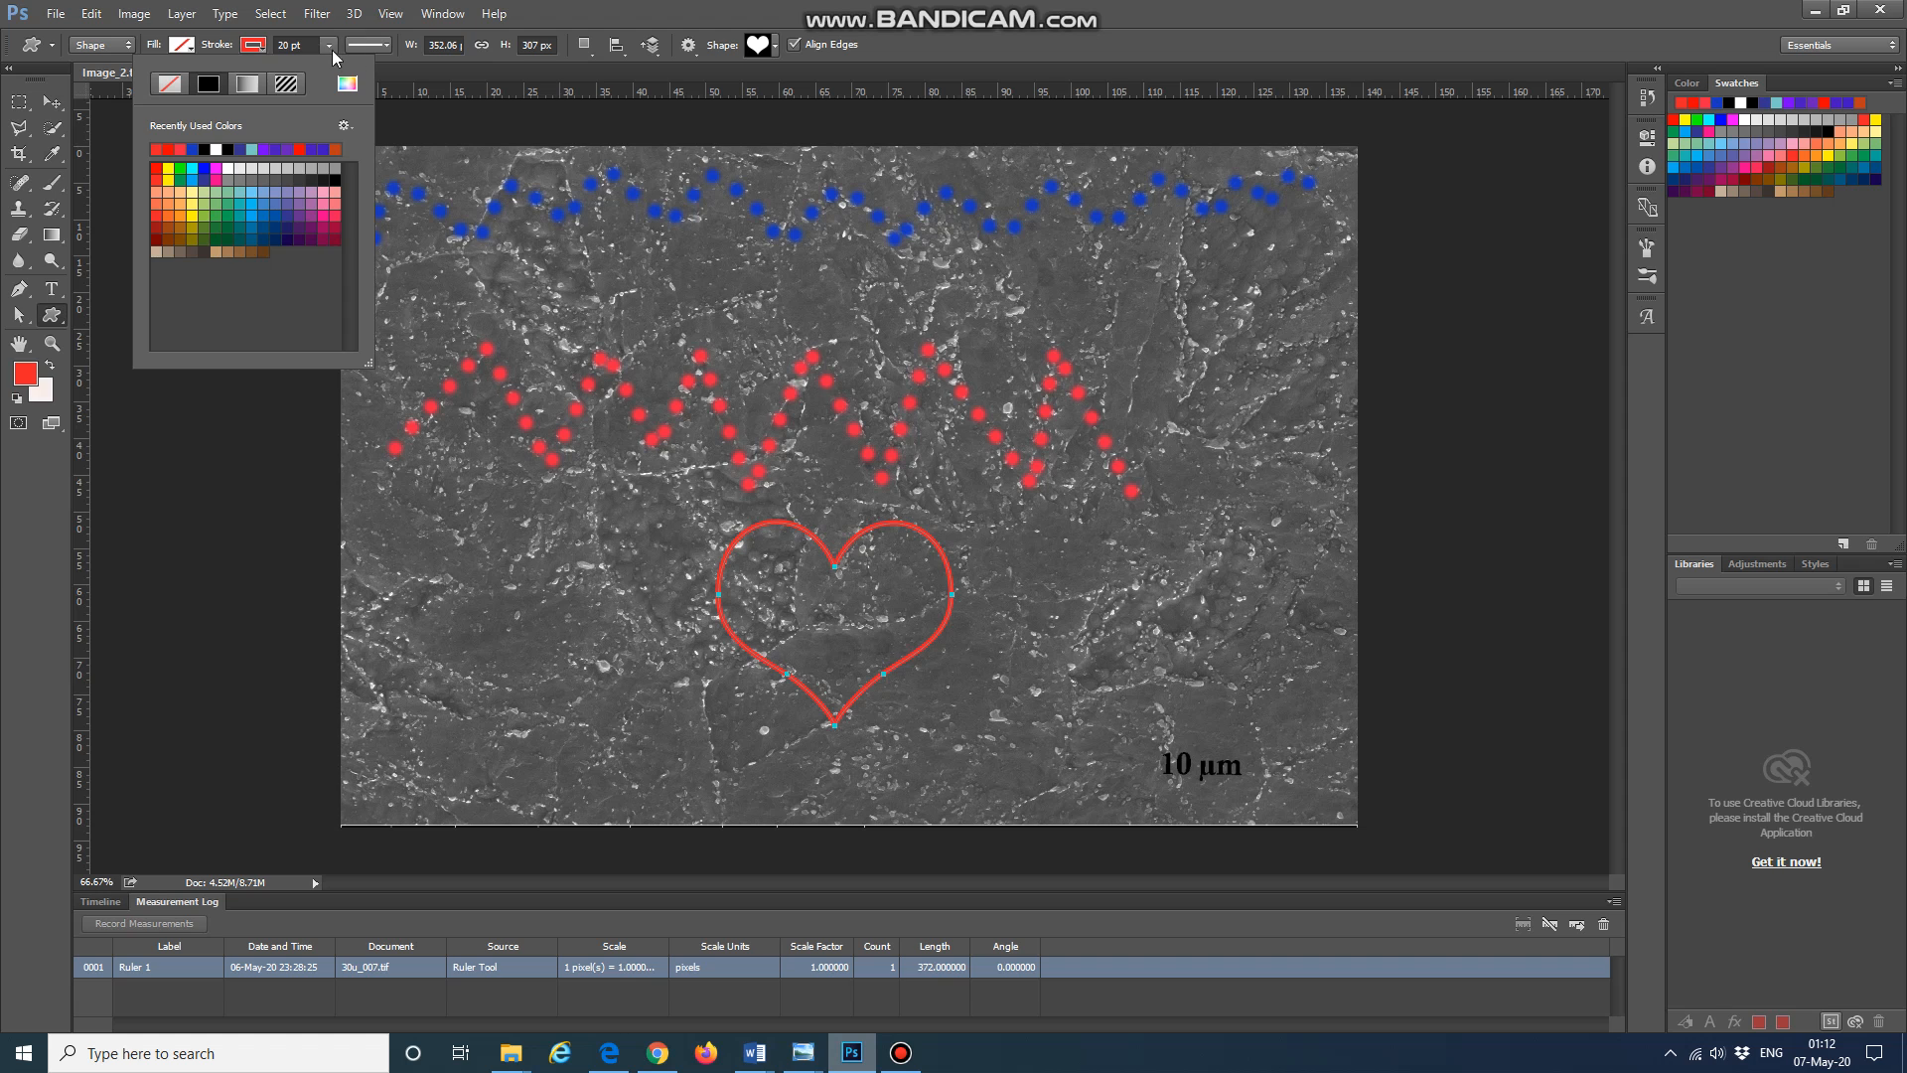
click(330, 47)
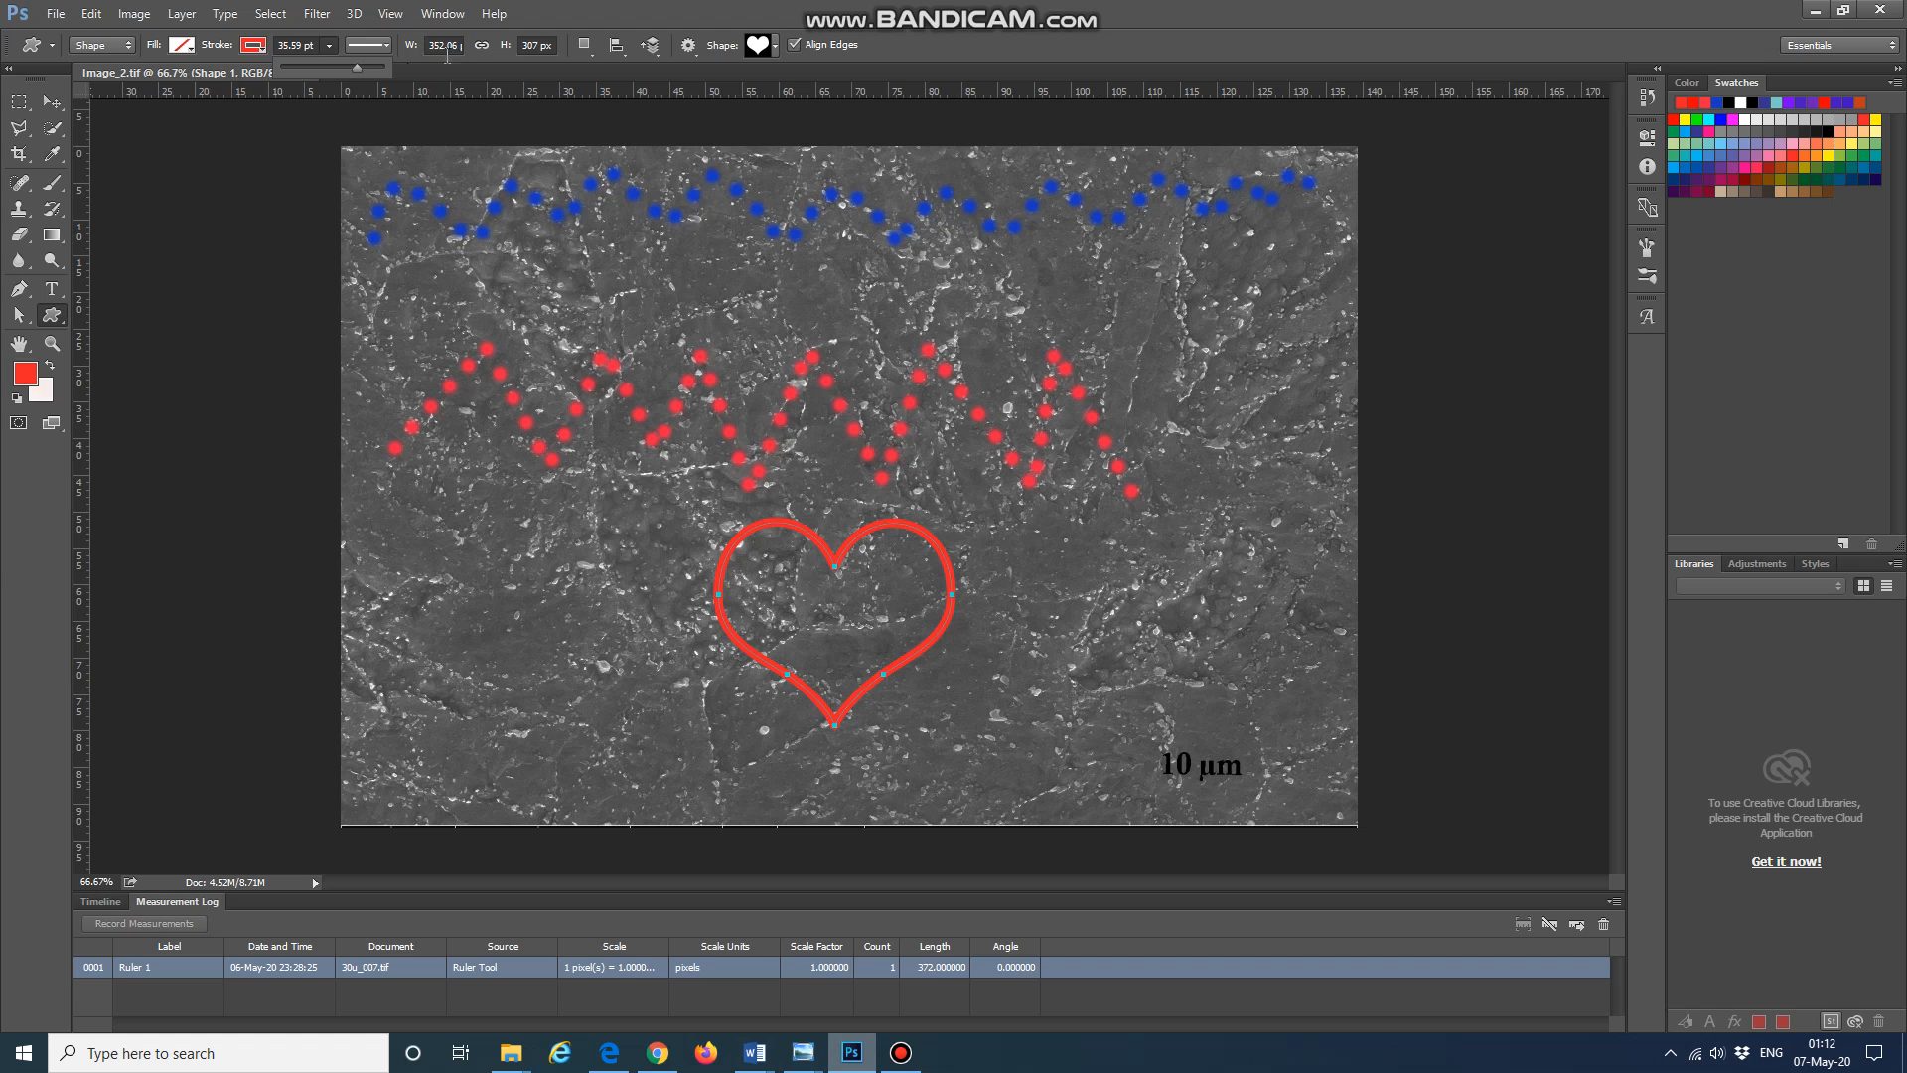
click(387, 47)
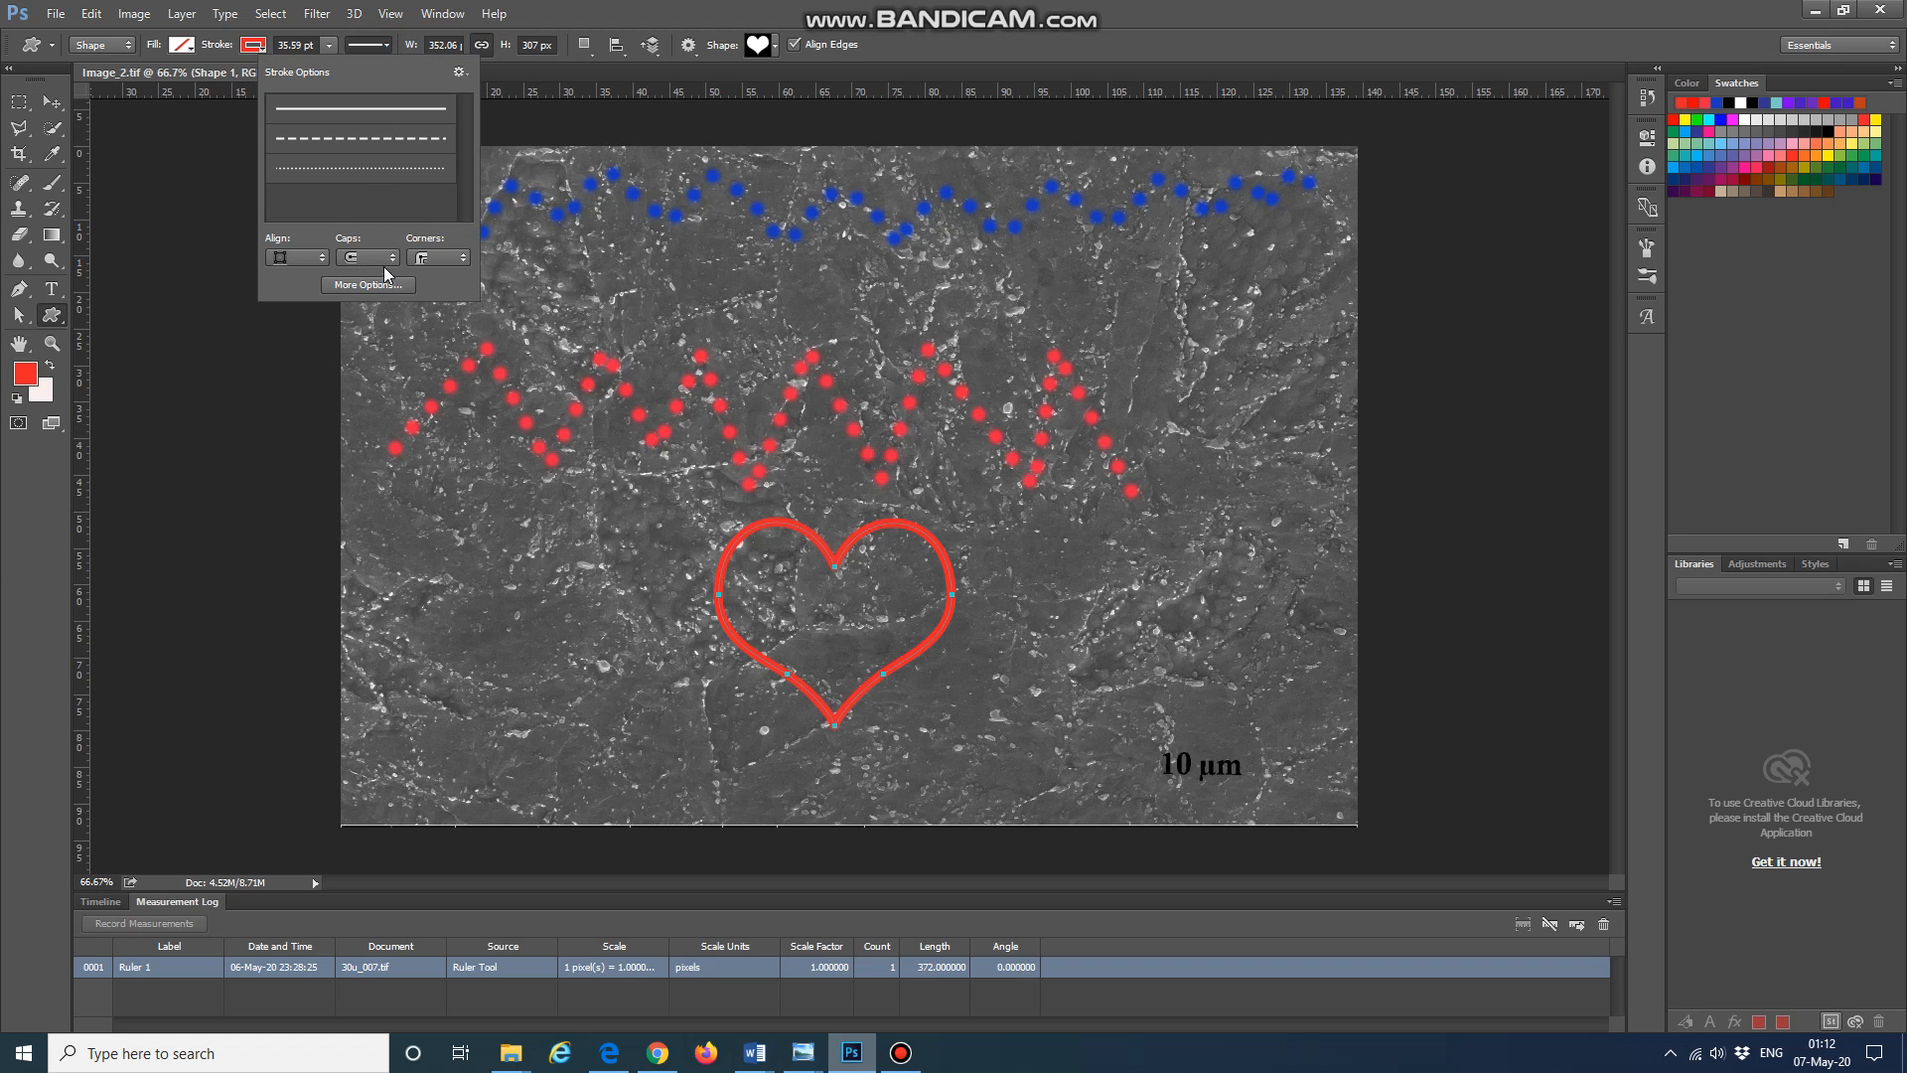
click(367, 169)
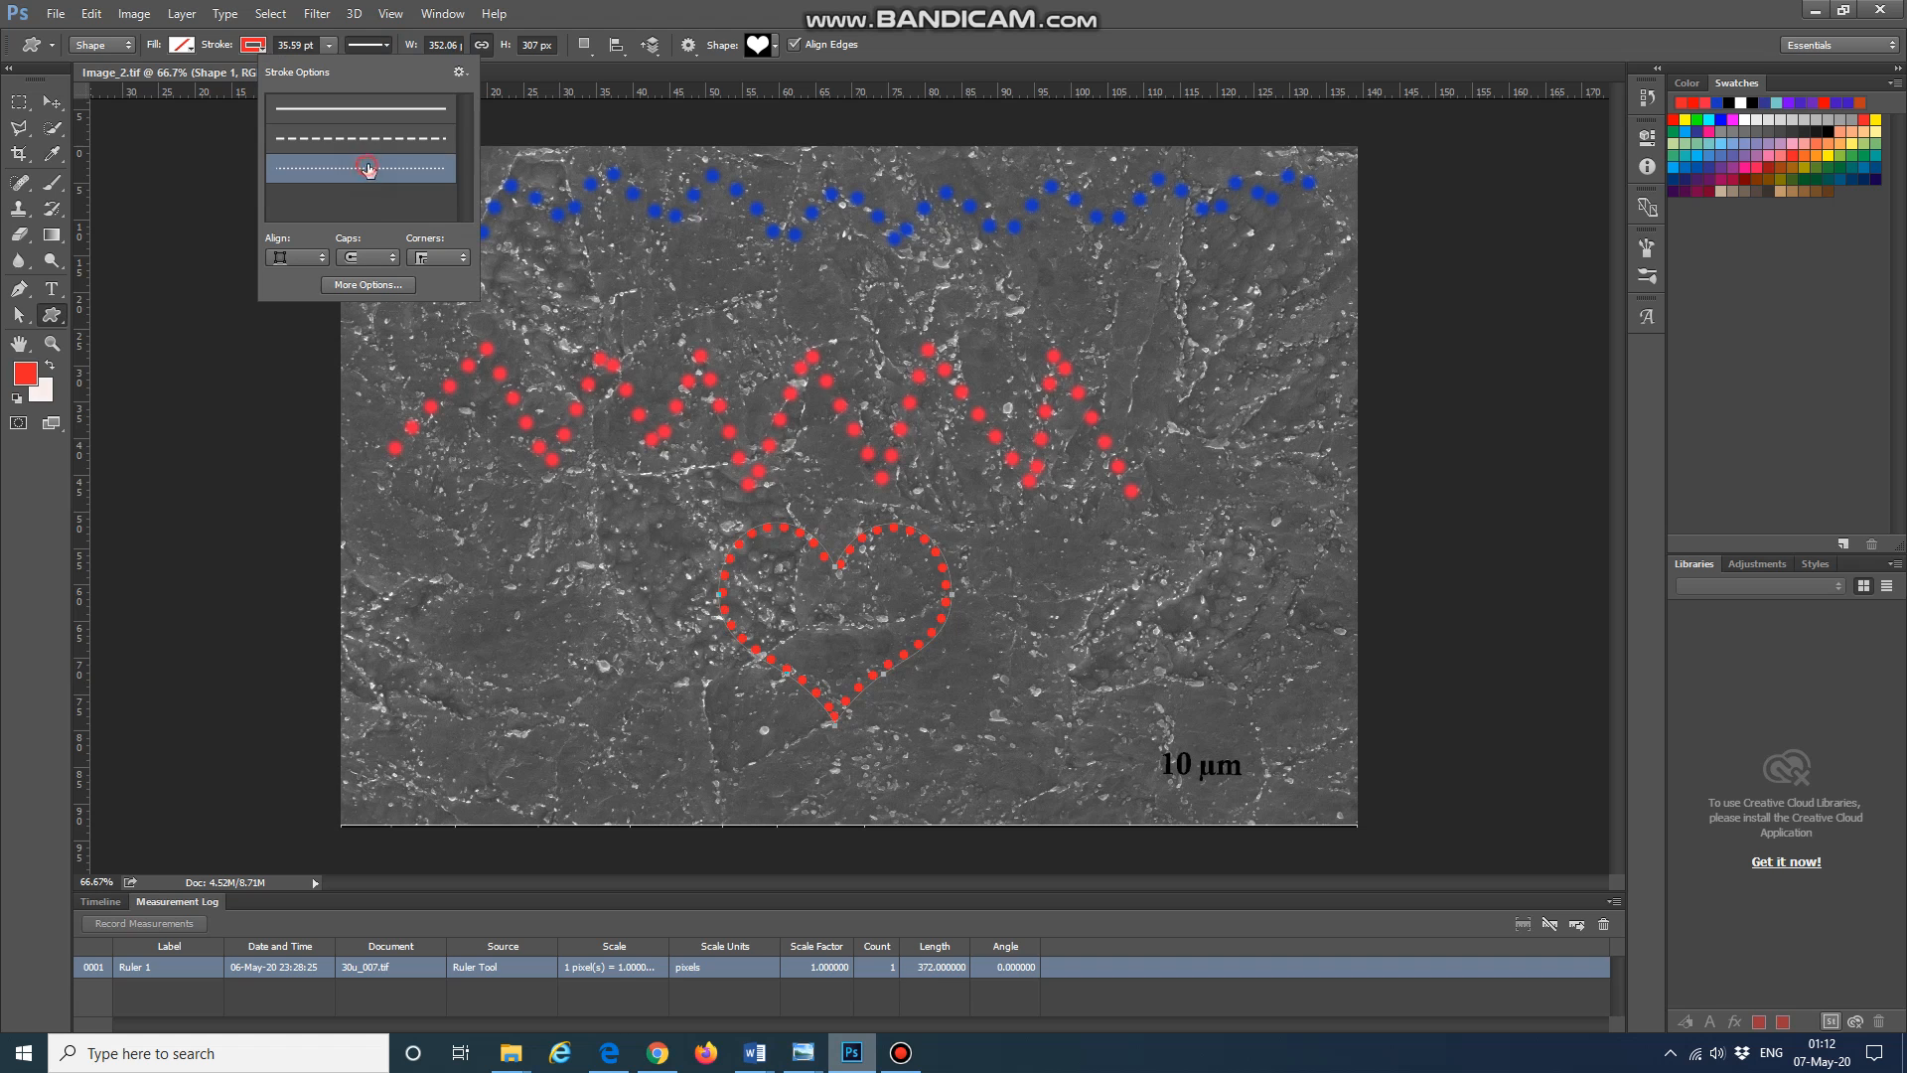
Step: Try a gap of 4 in the dotted stroke's dashed-line options, then reset the gap to 2
click(391, 281)
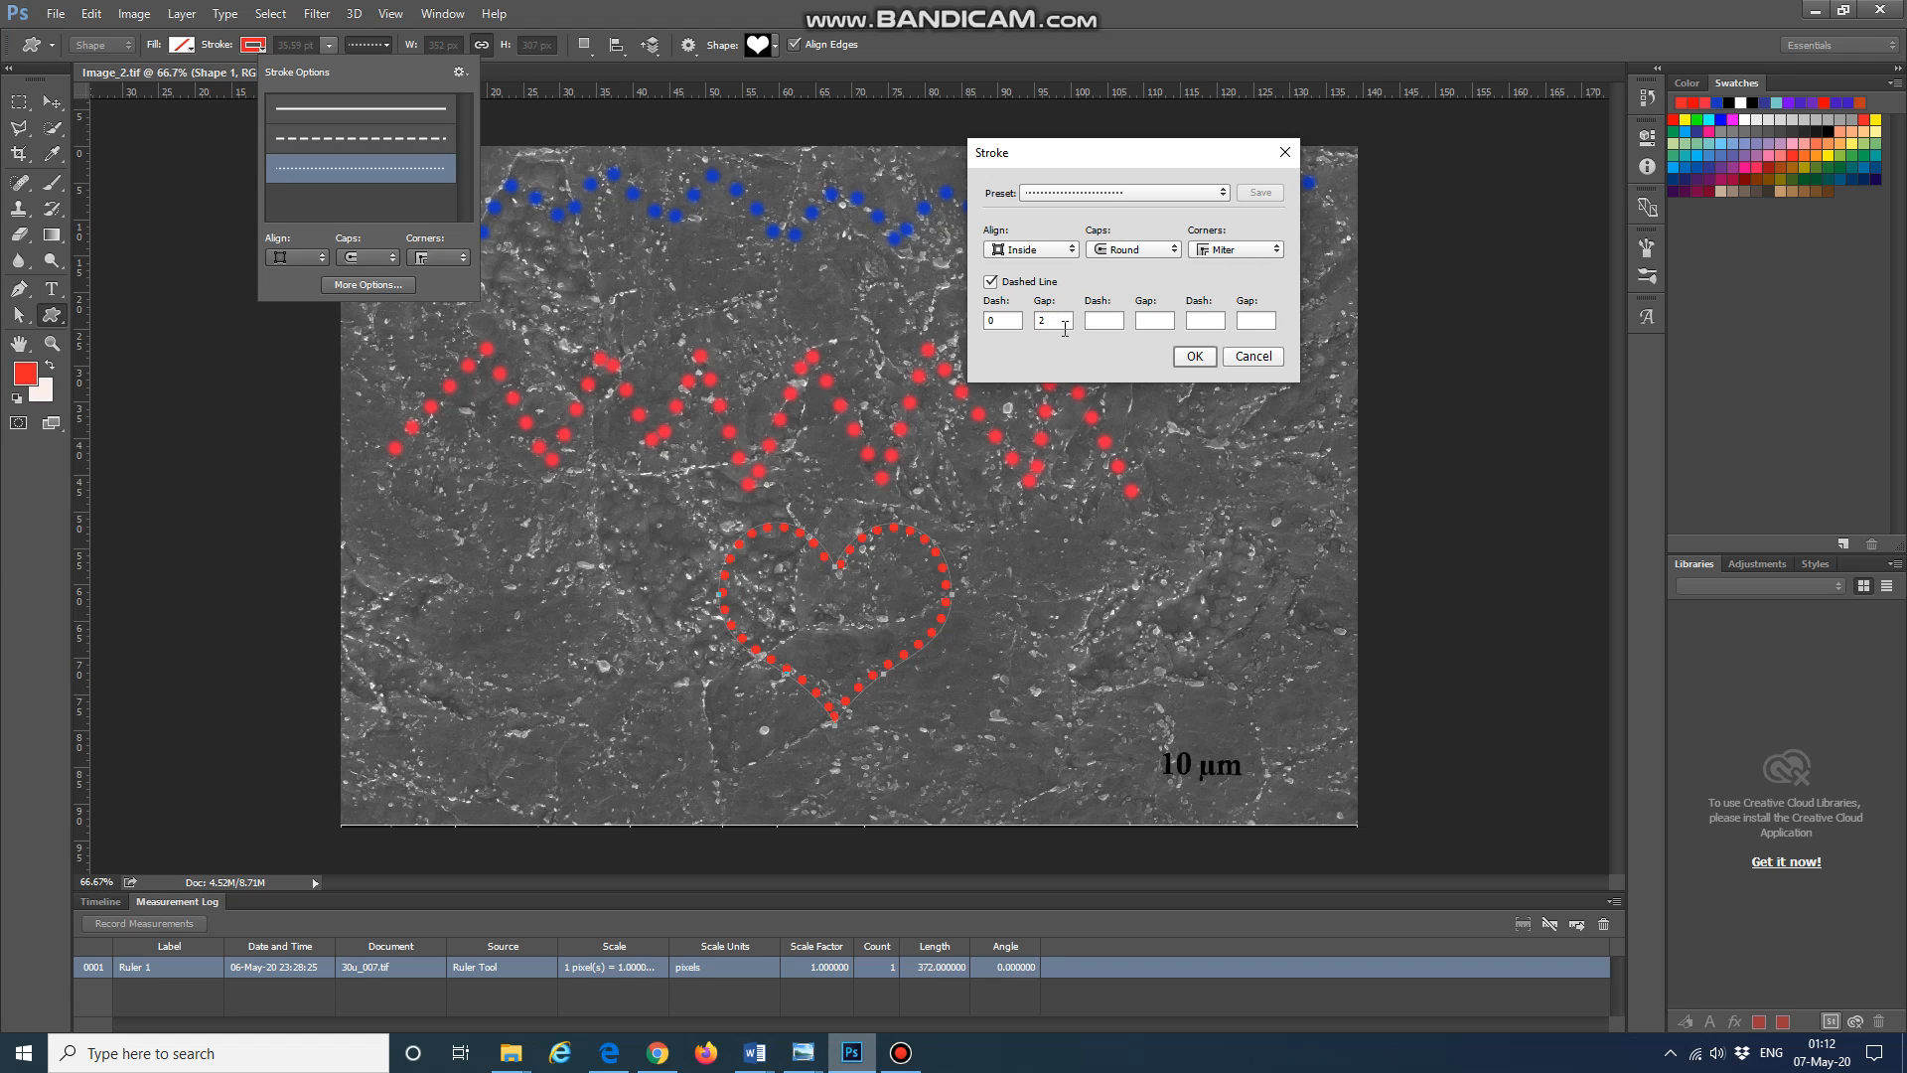
click(1064, 329)
drag(1057, 319, 1030, 325)
text(4)
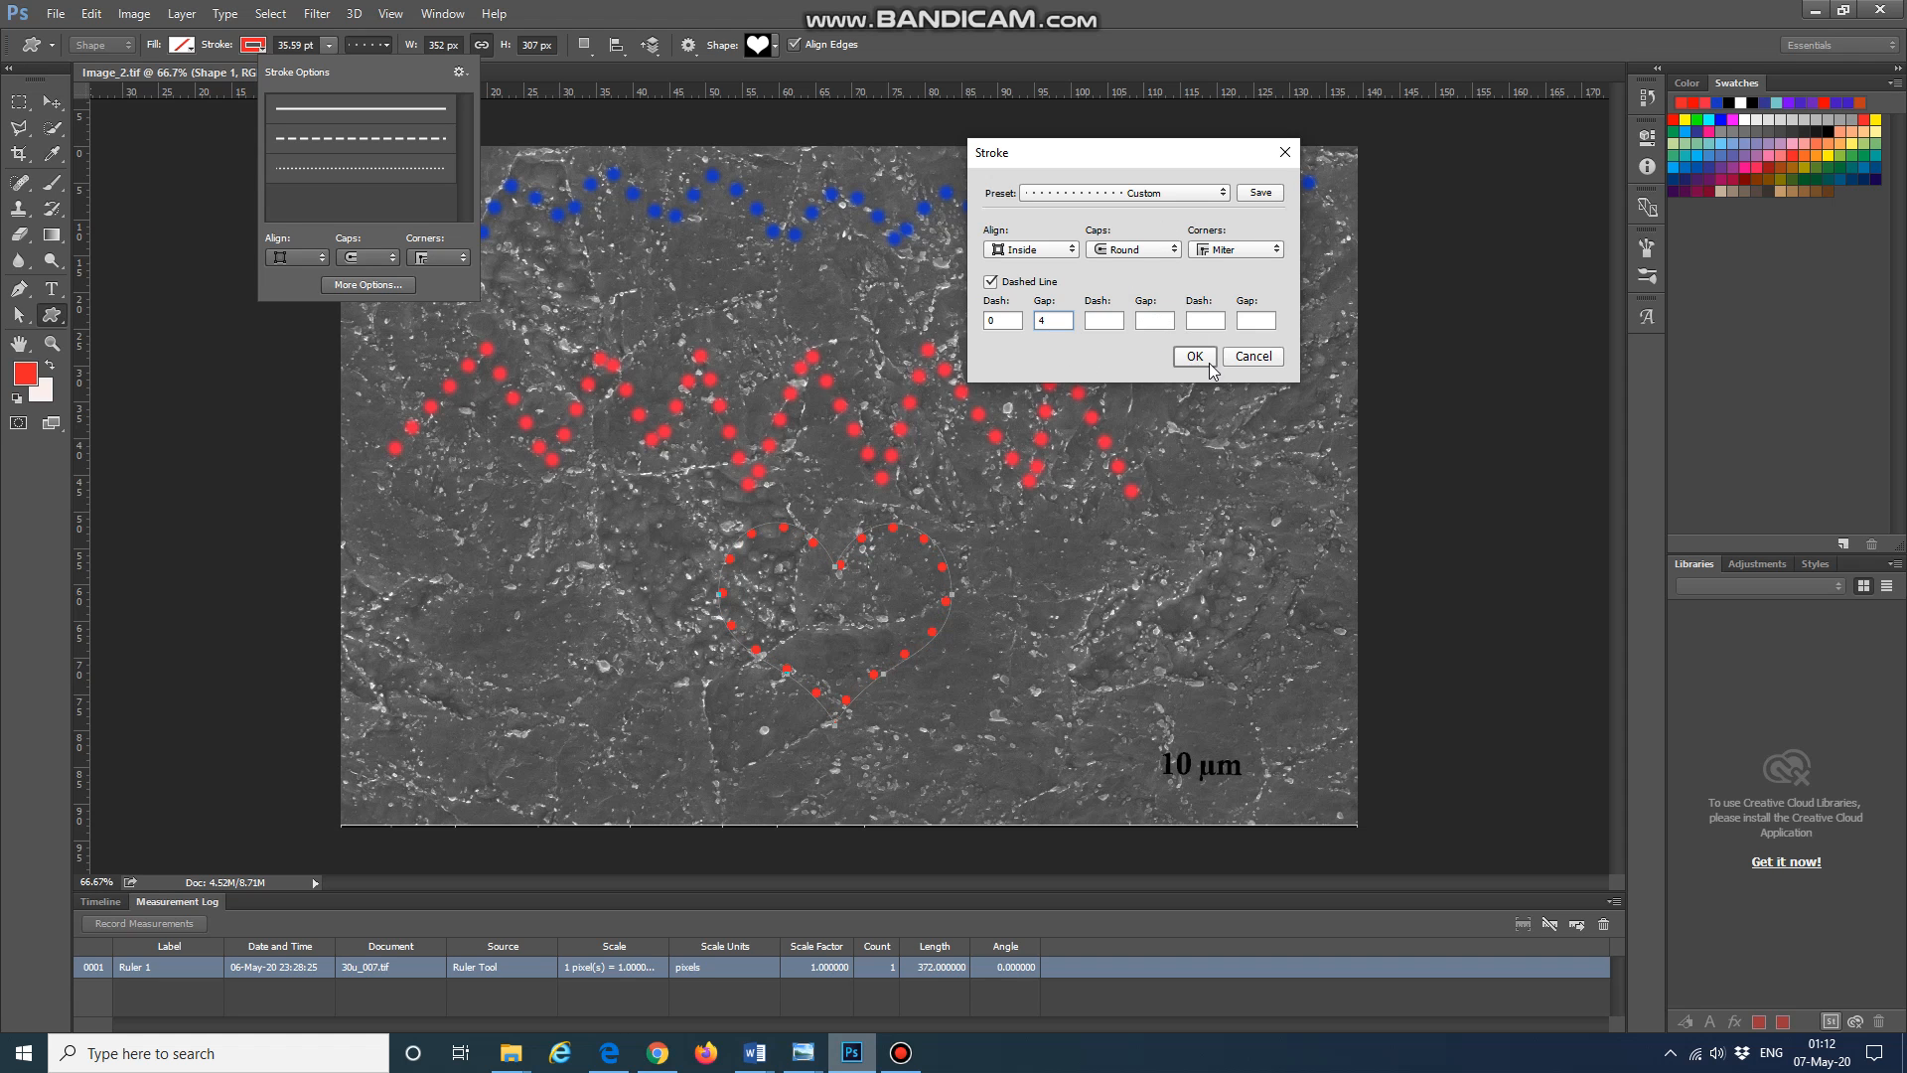
double_click(1071, 323)
text(2)
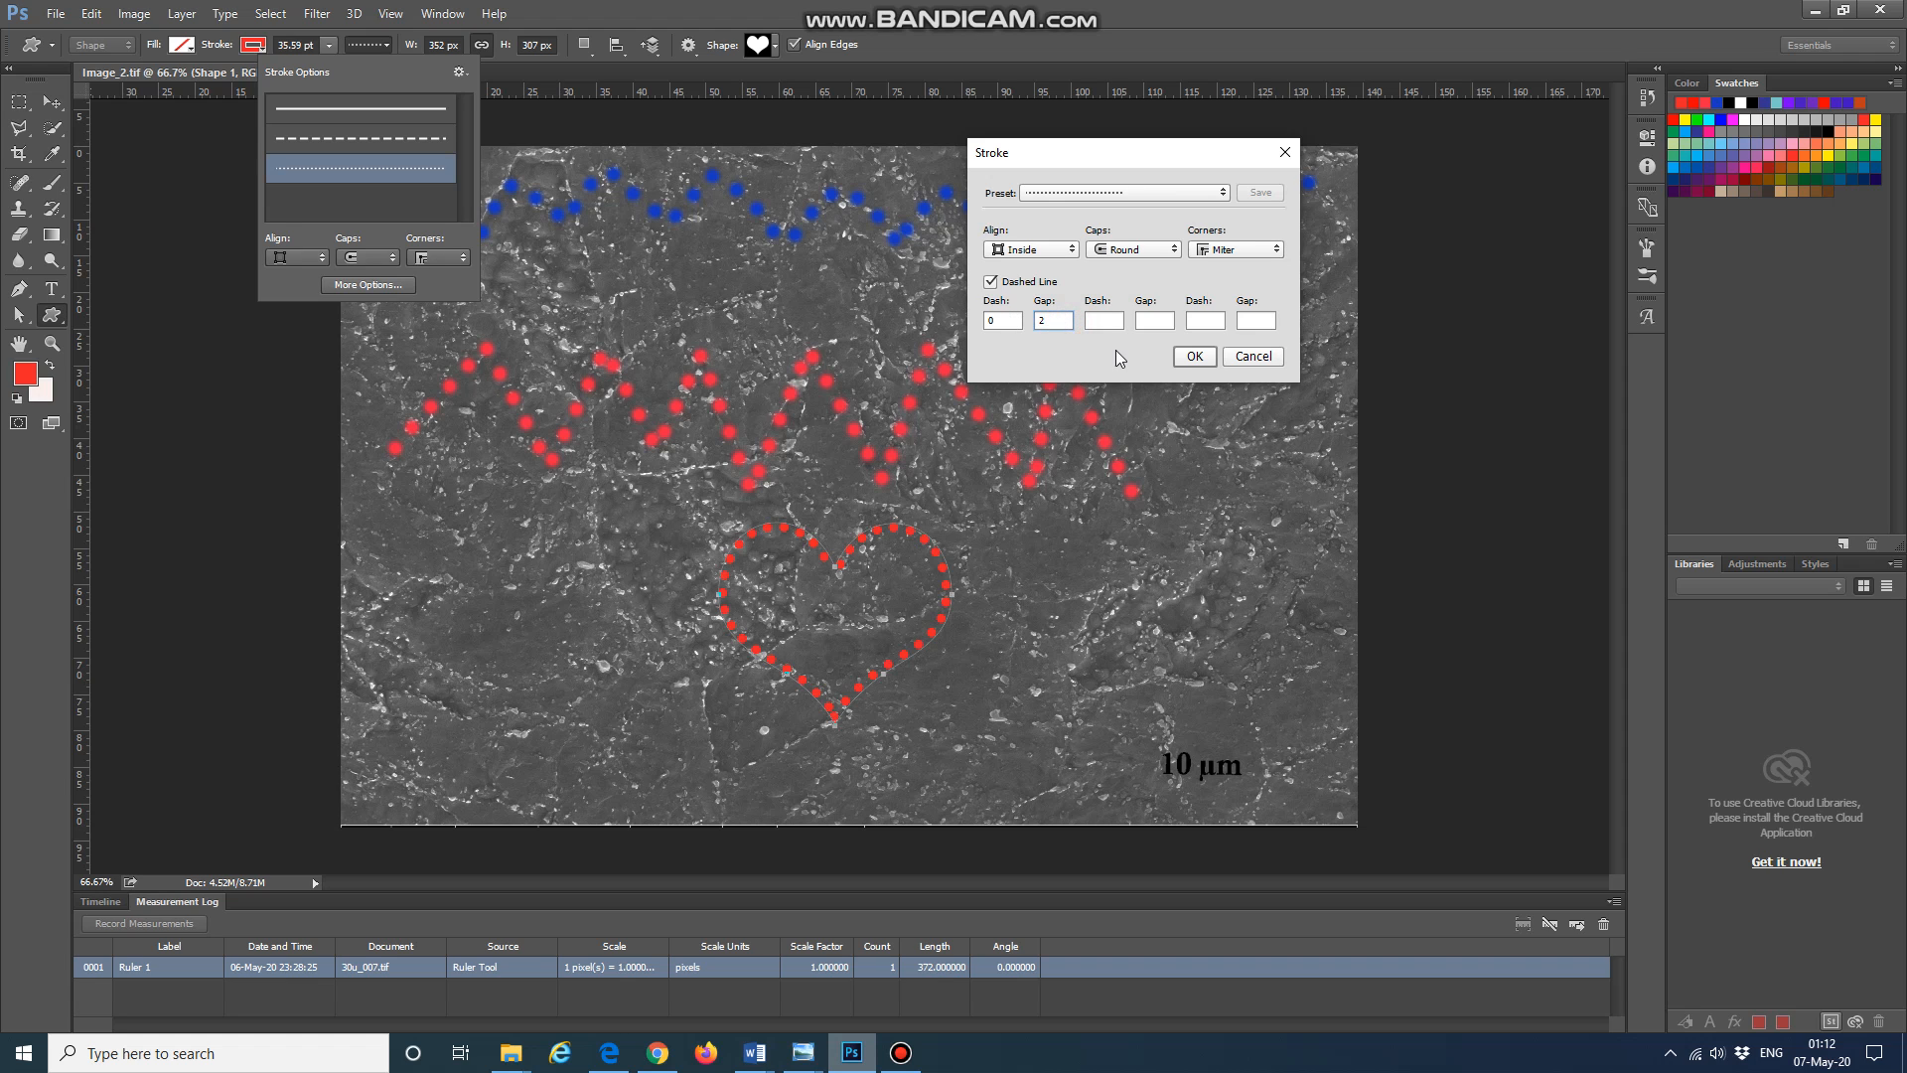
click(1201, 360)
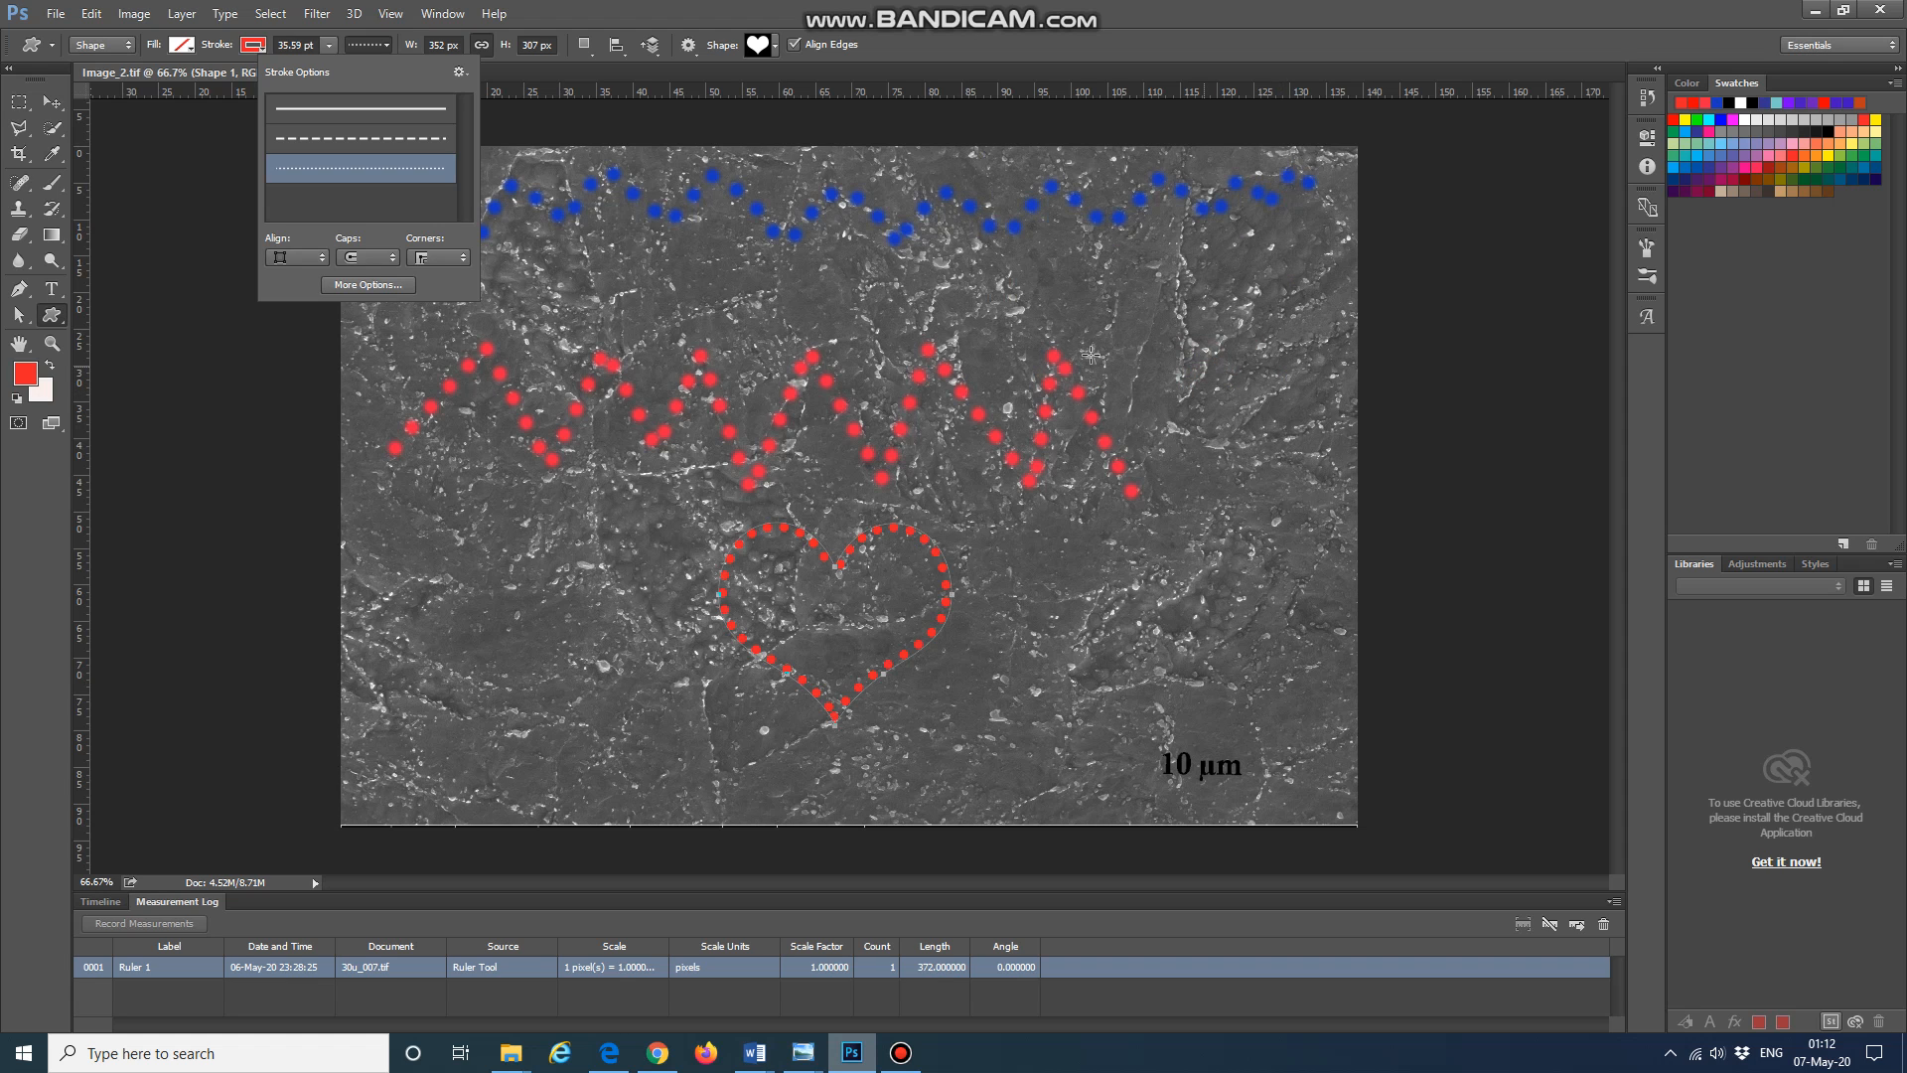
click(383, 285)
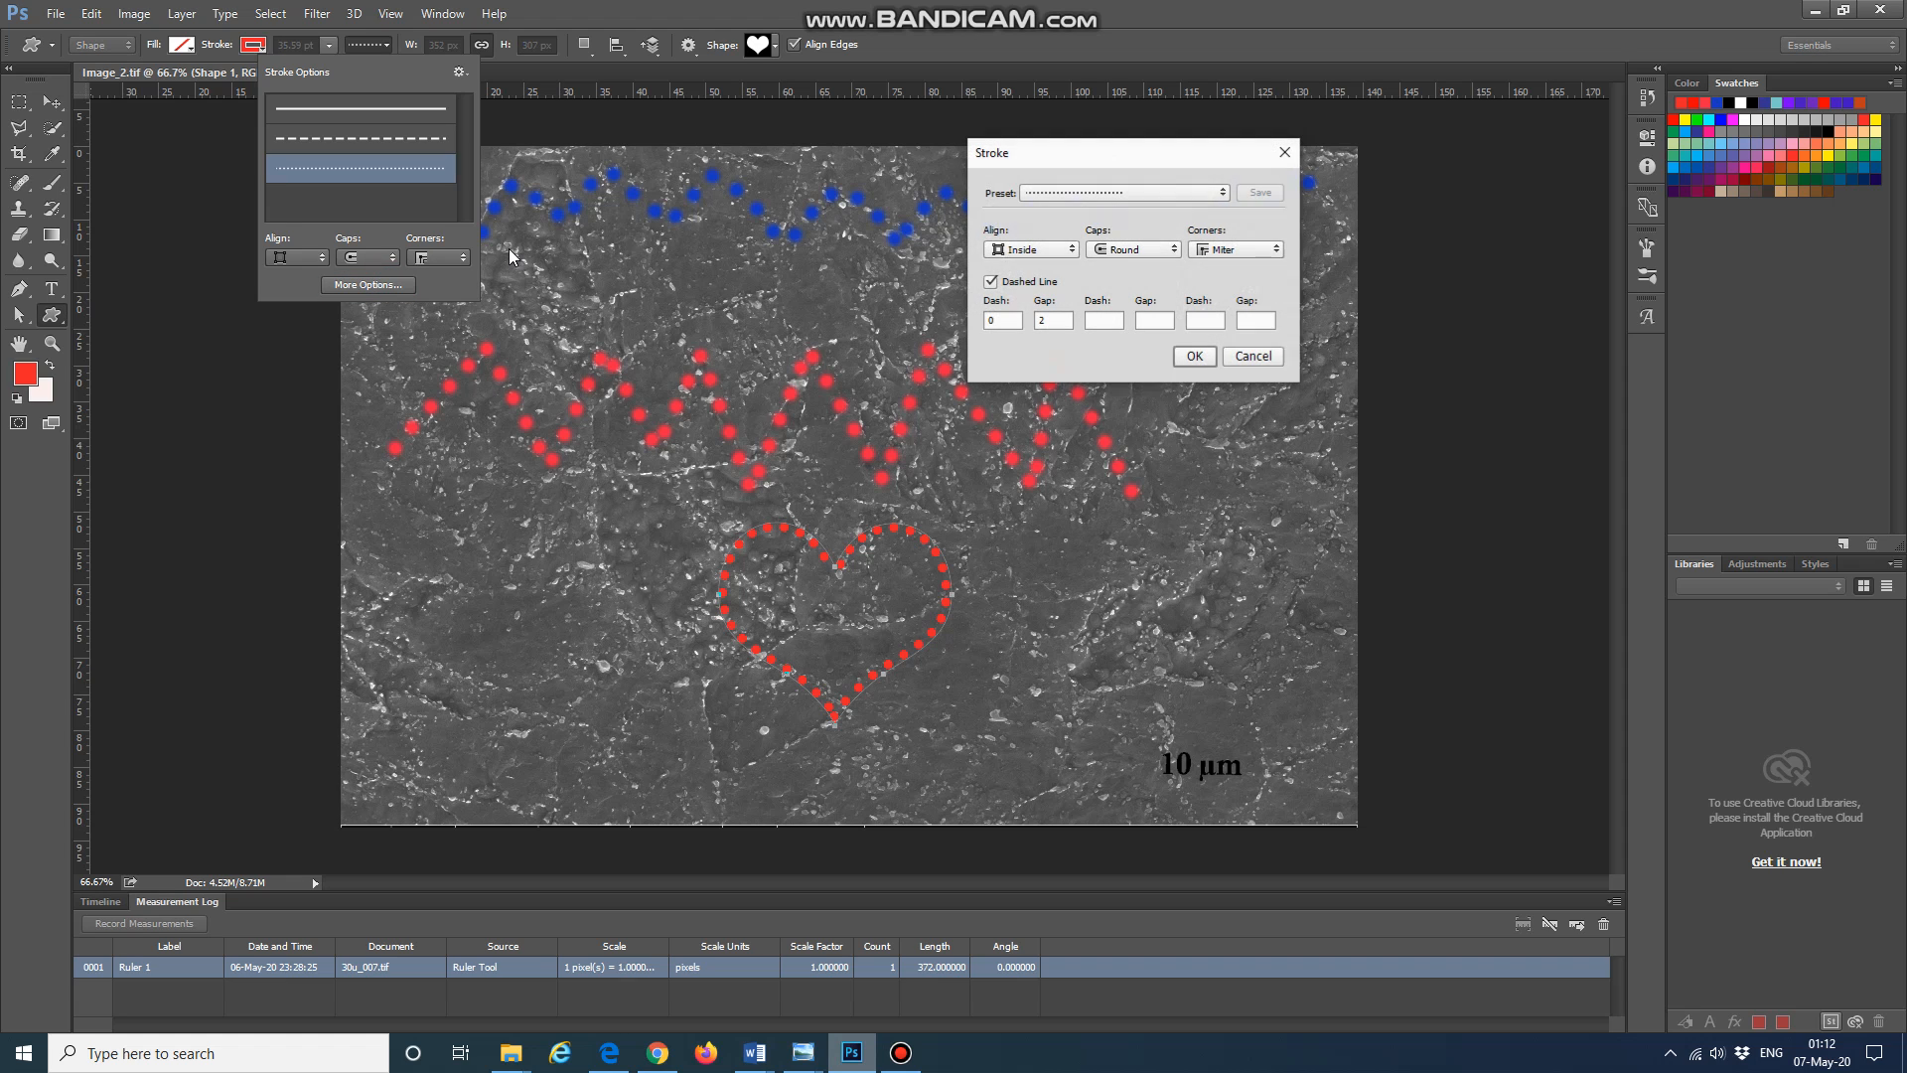
click(1286, 151)
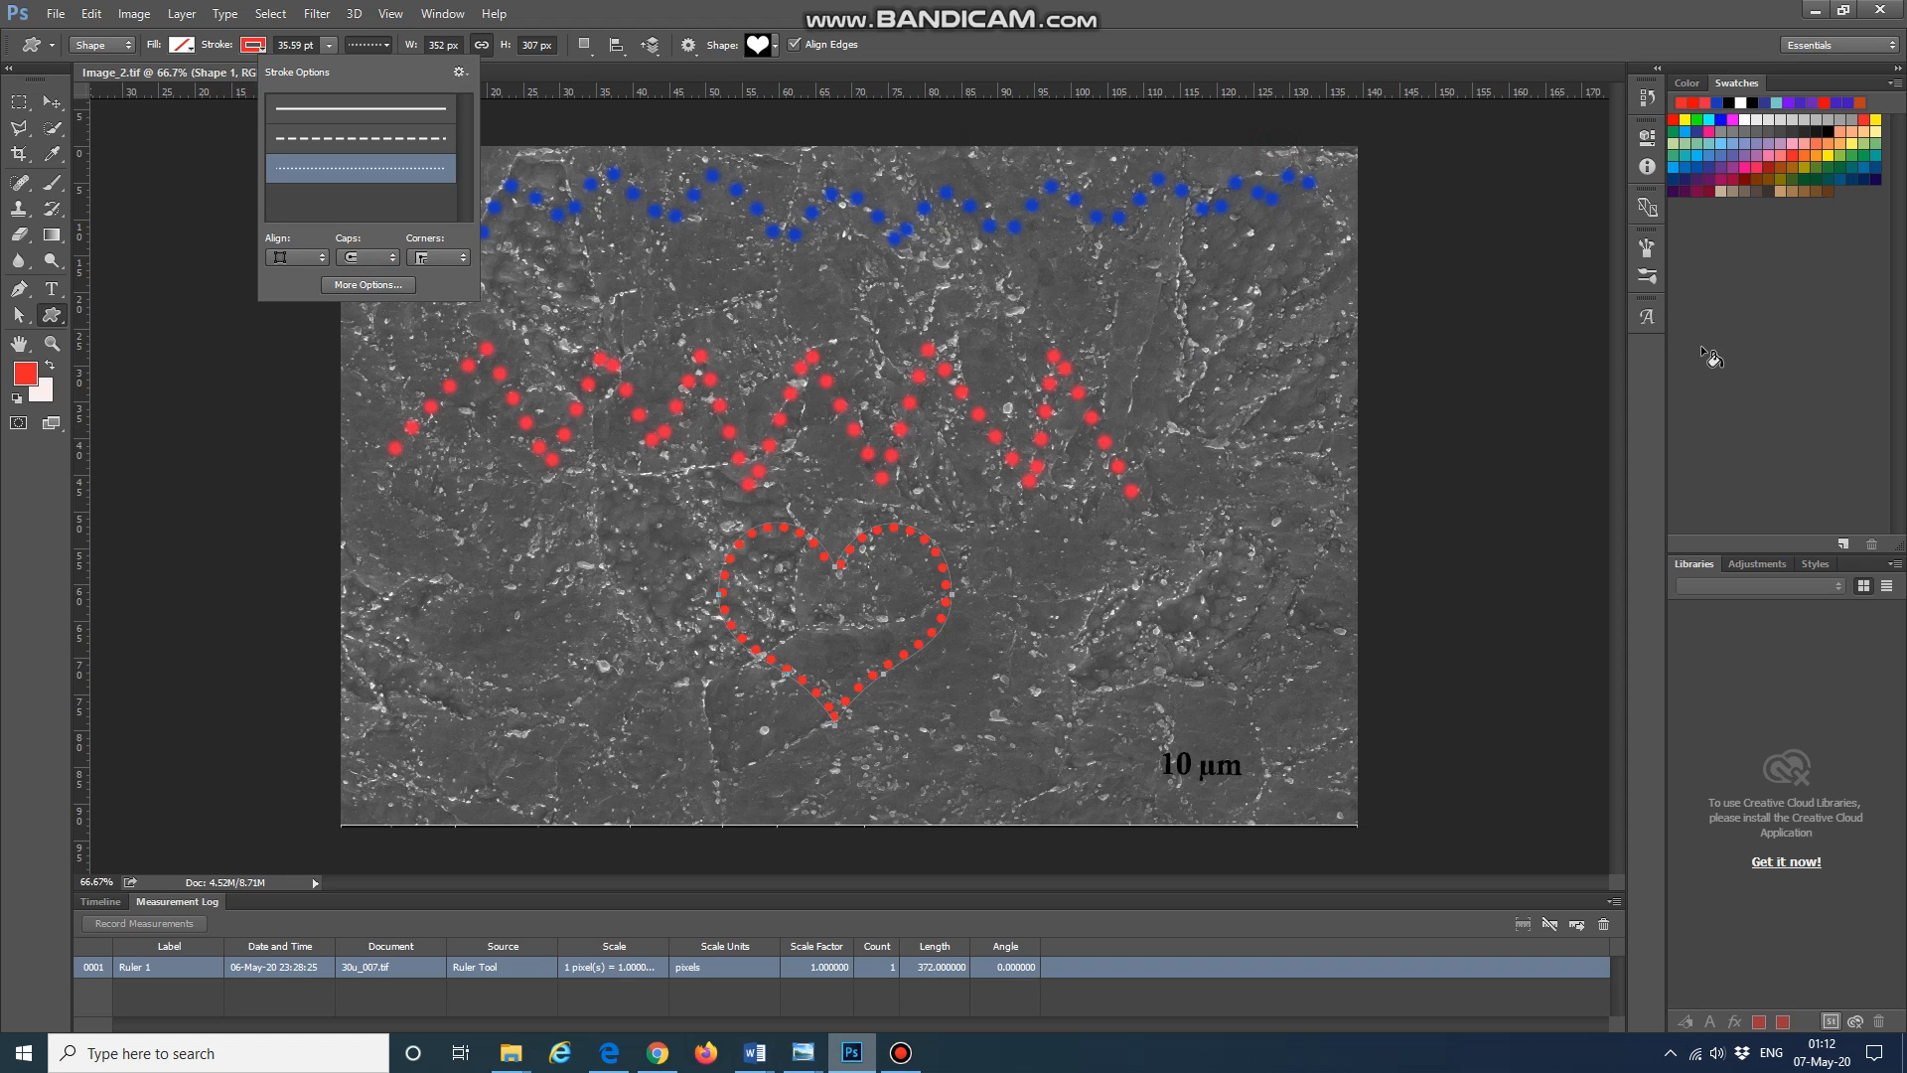
click(1647, 248)
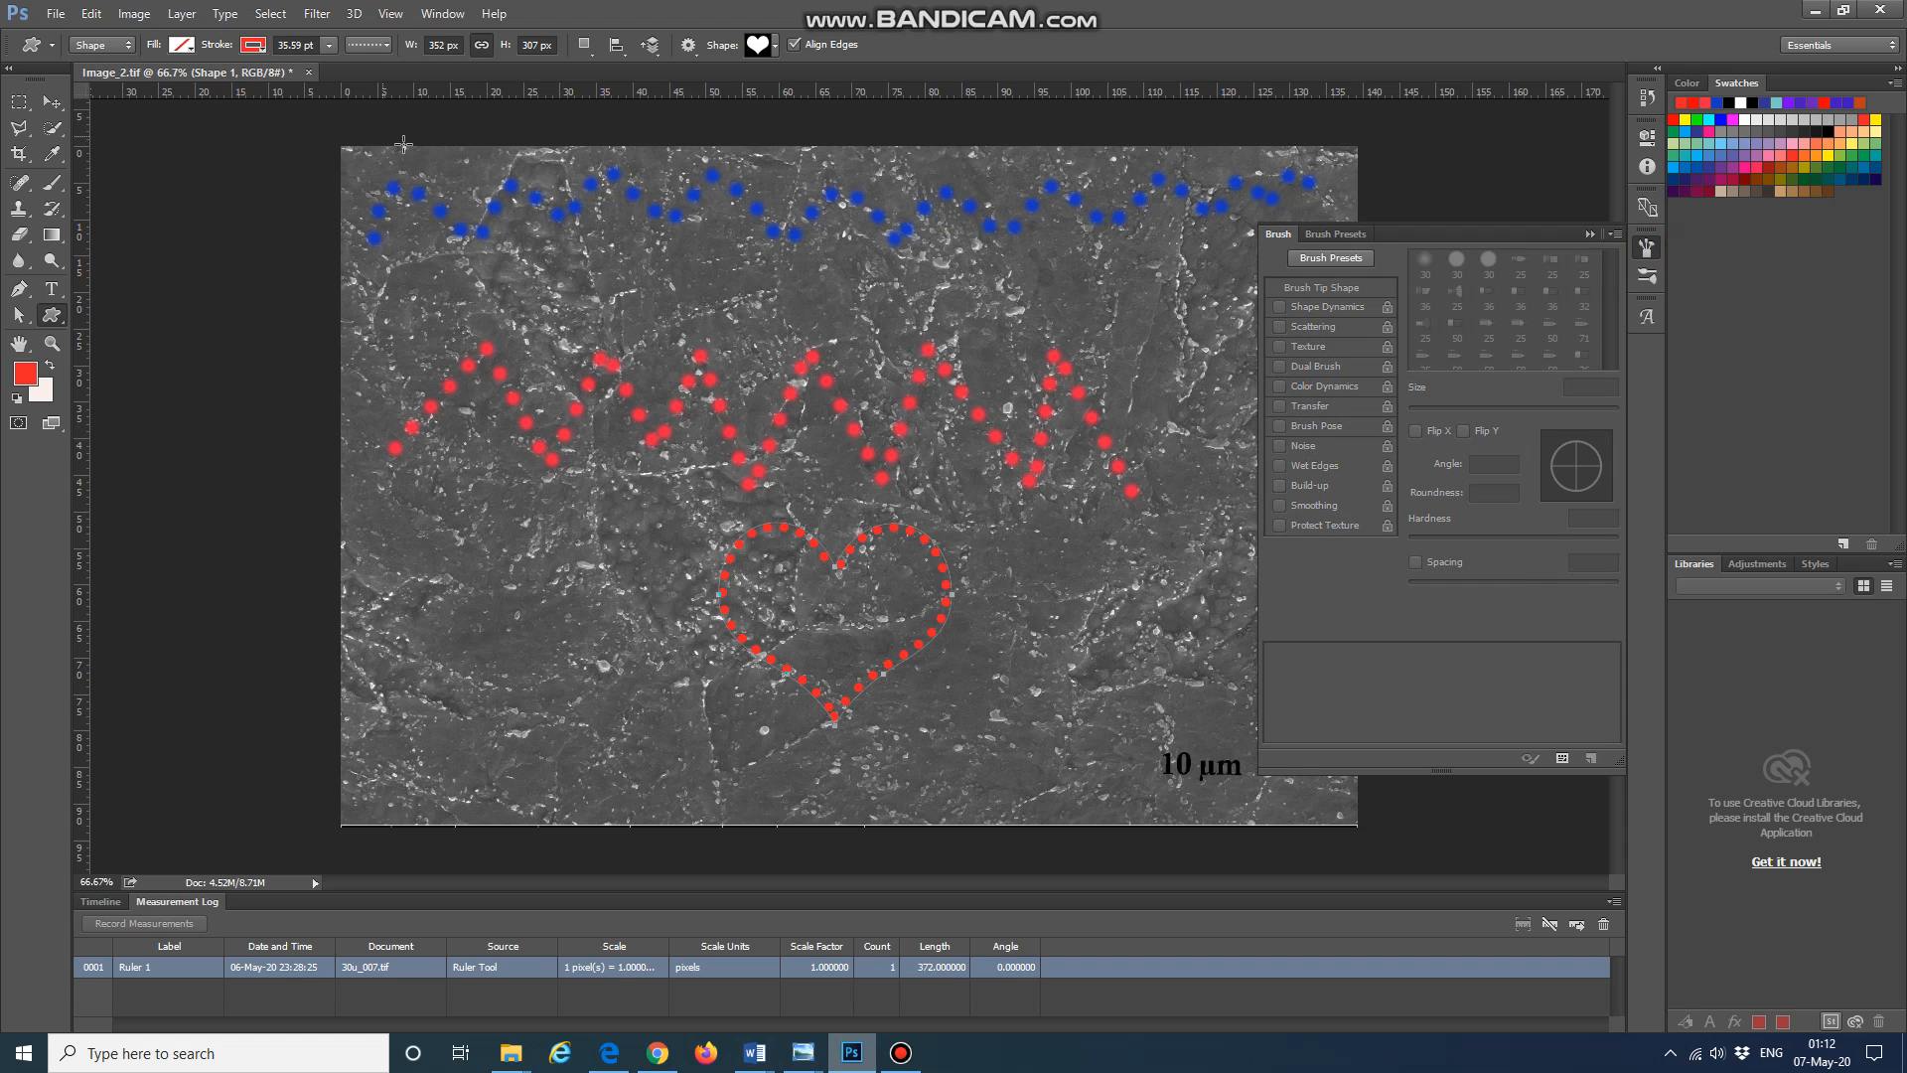
click(1647, 247)
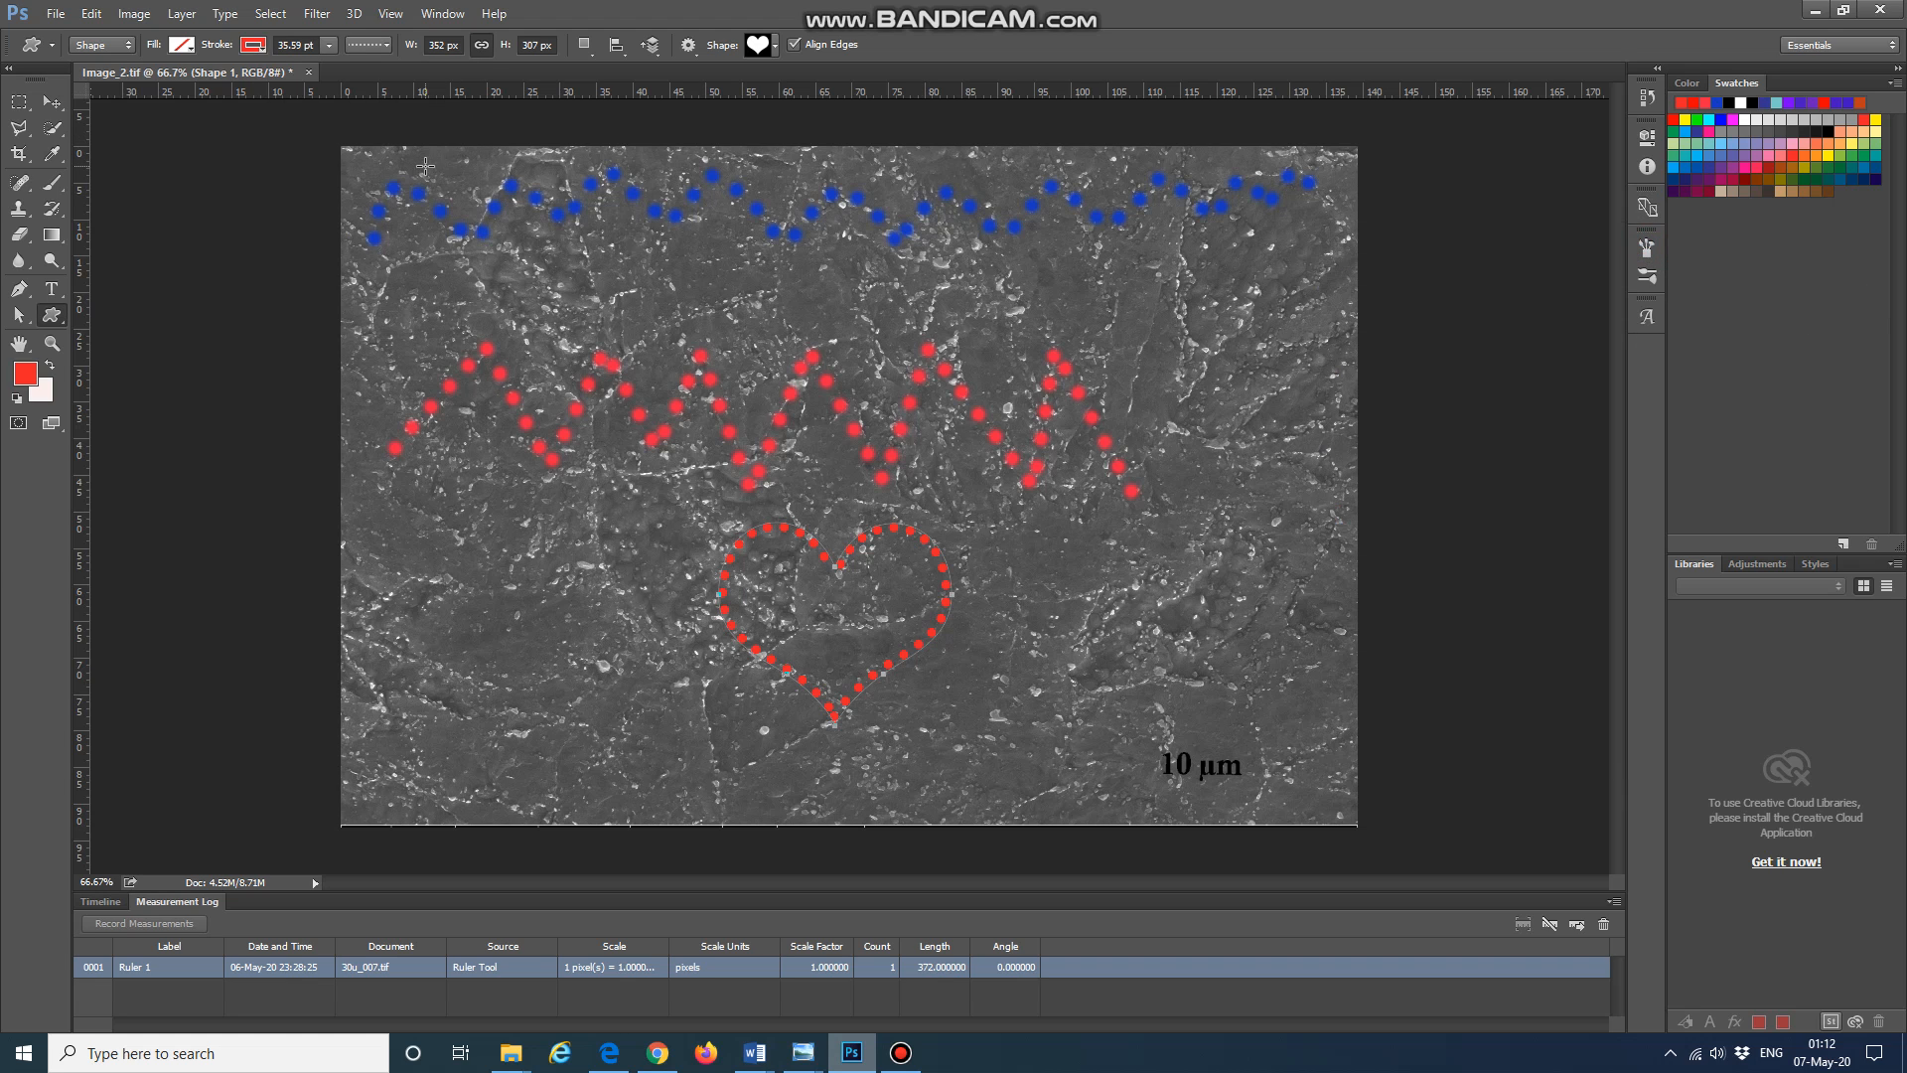
click(46, 106)
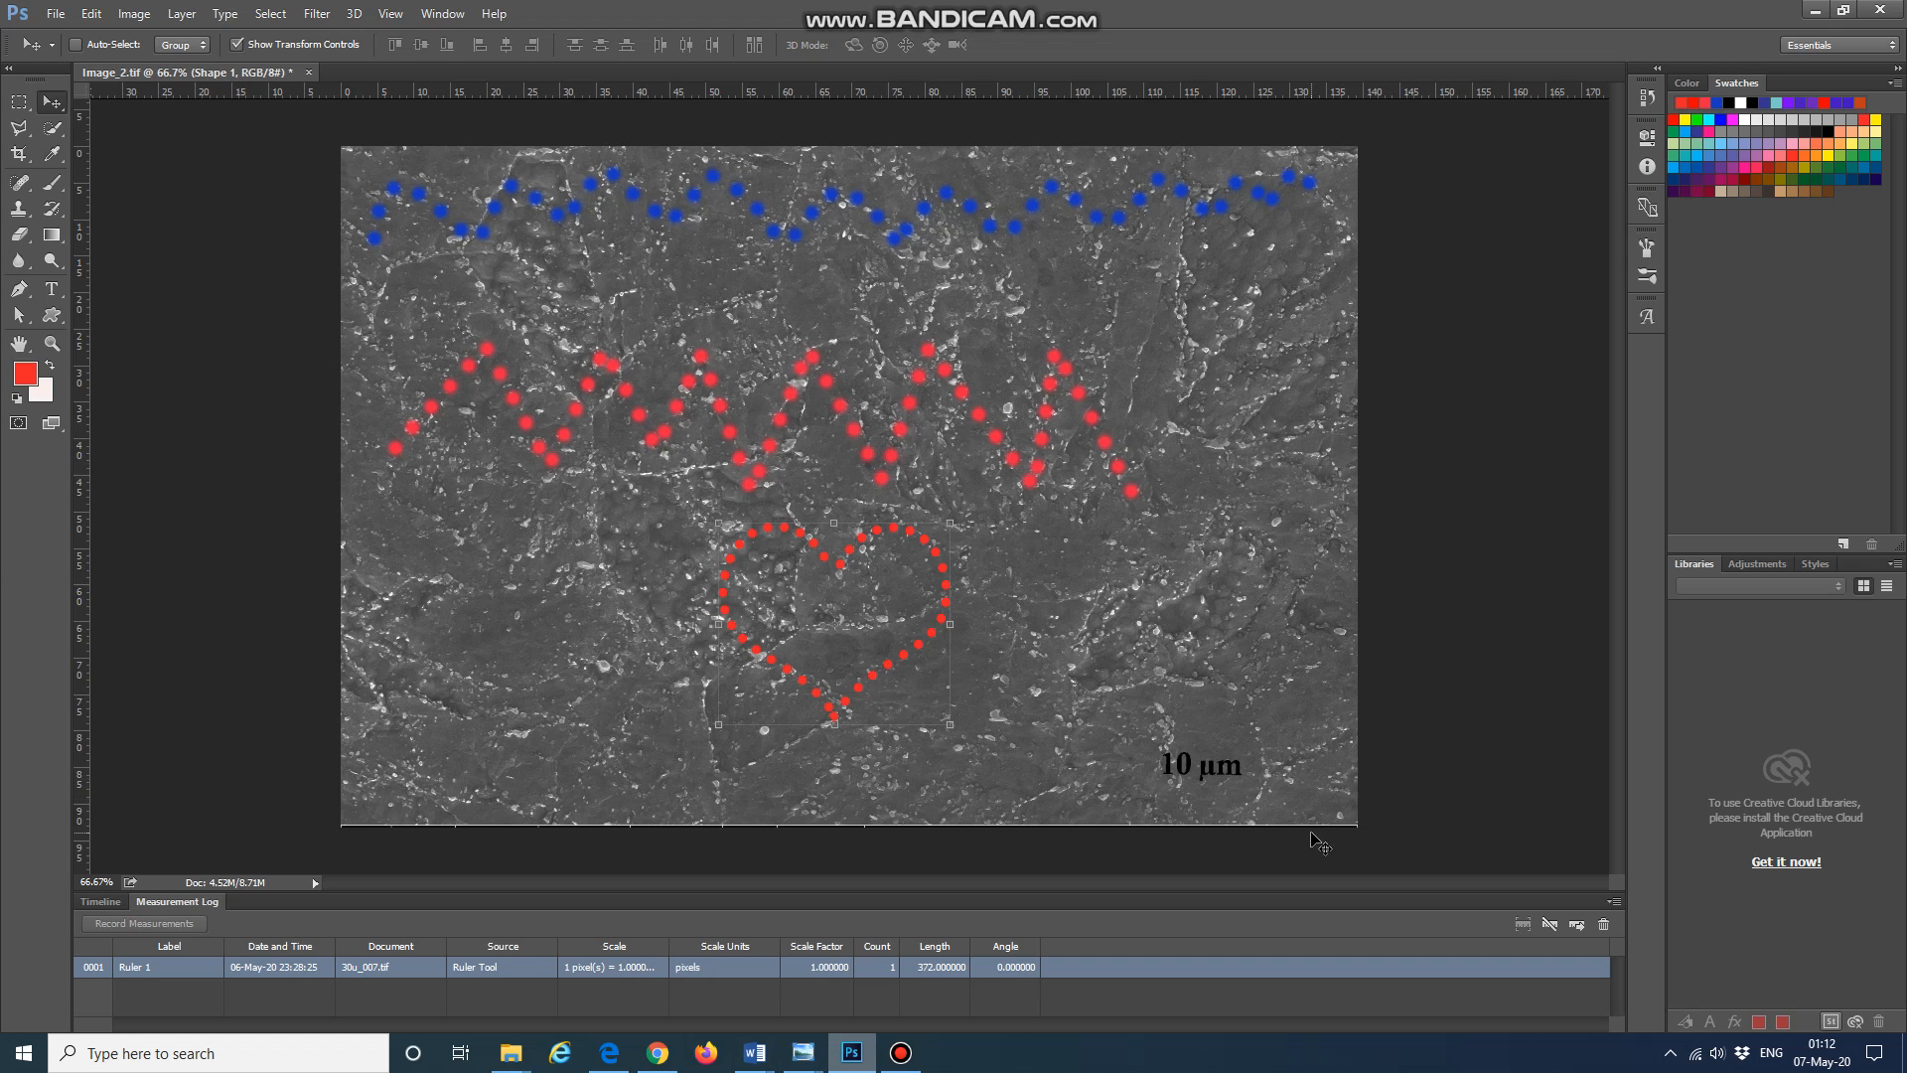
click(1814, 10)
right_click(1350, 330)
click(1469, 392)
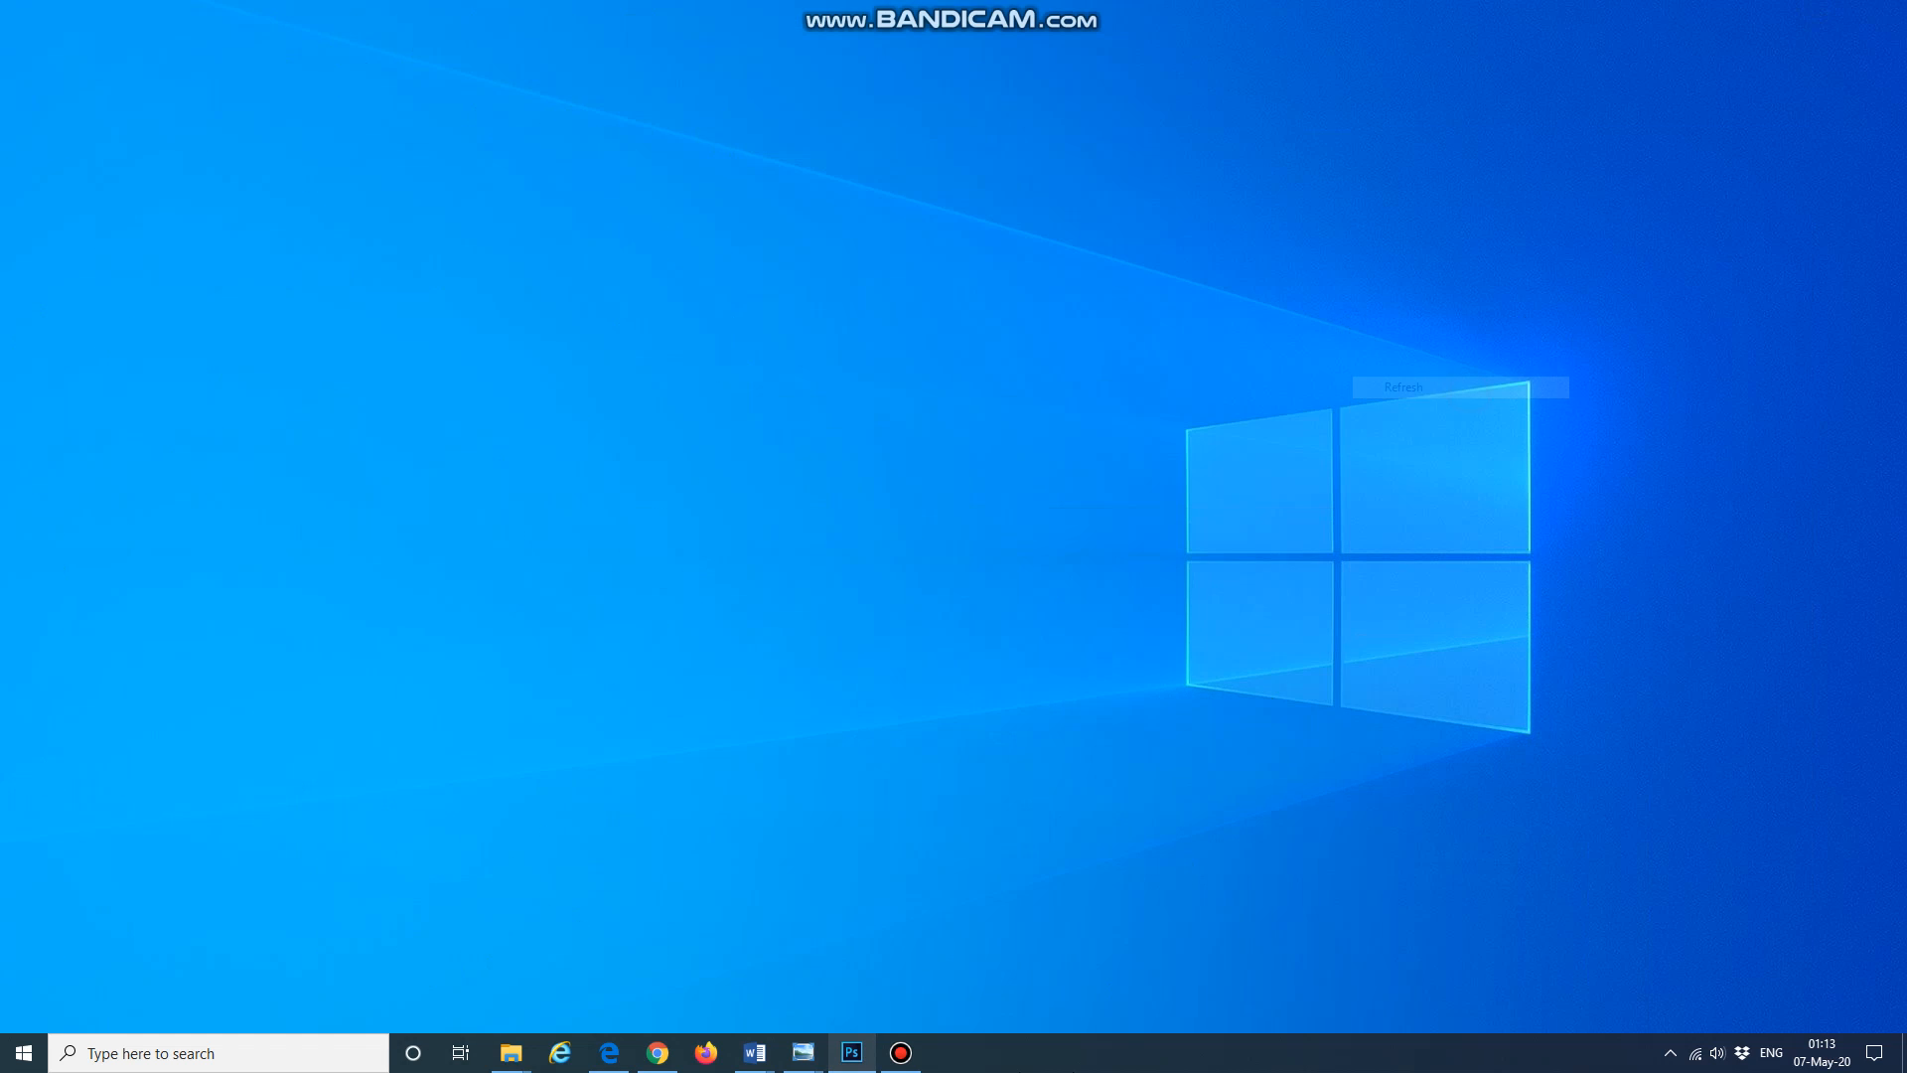
Step: Switch to Chrome and pause the playing track in the YouTube Audio Library
click(658, 1052)
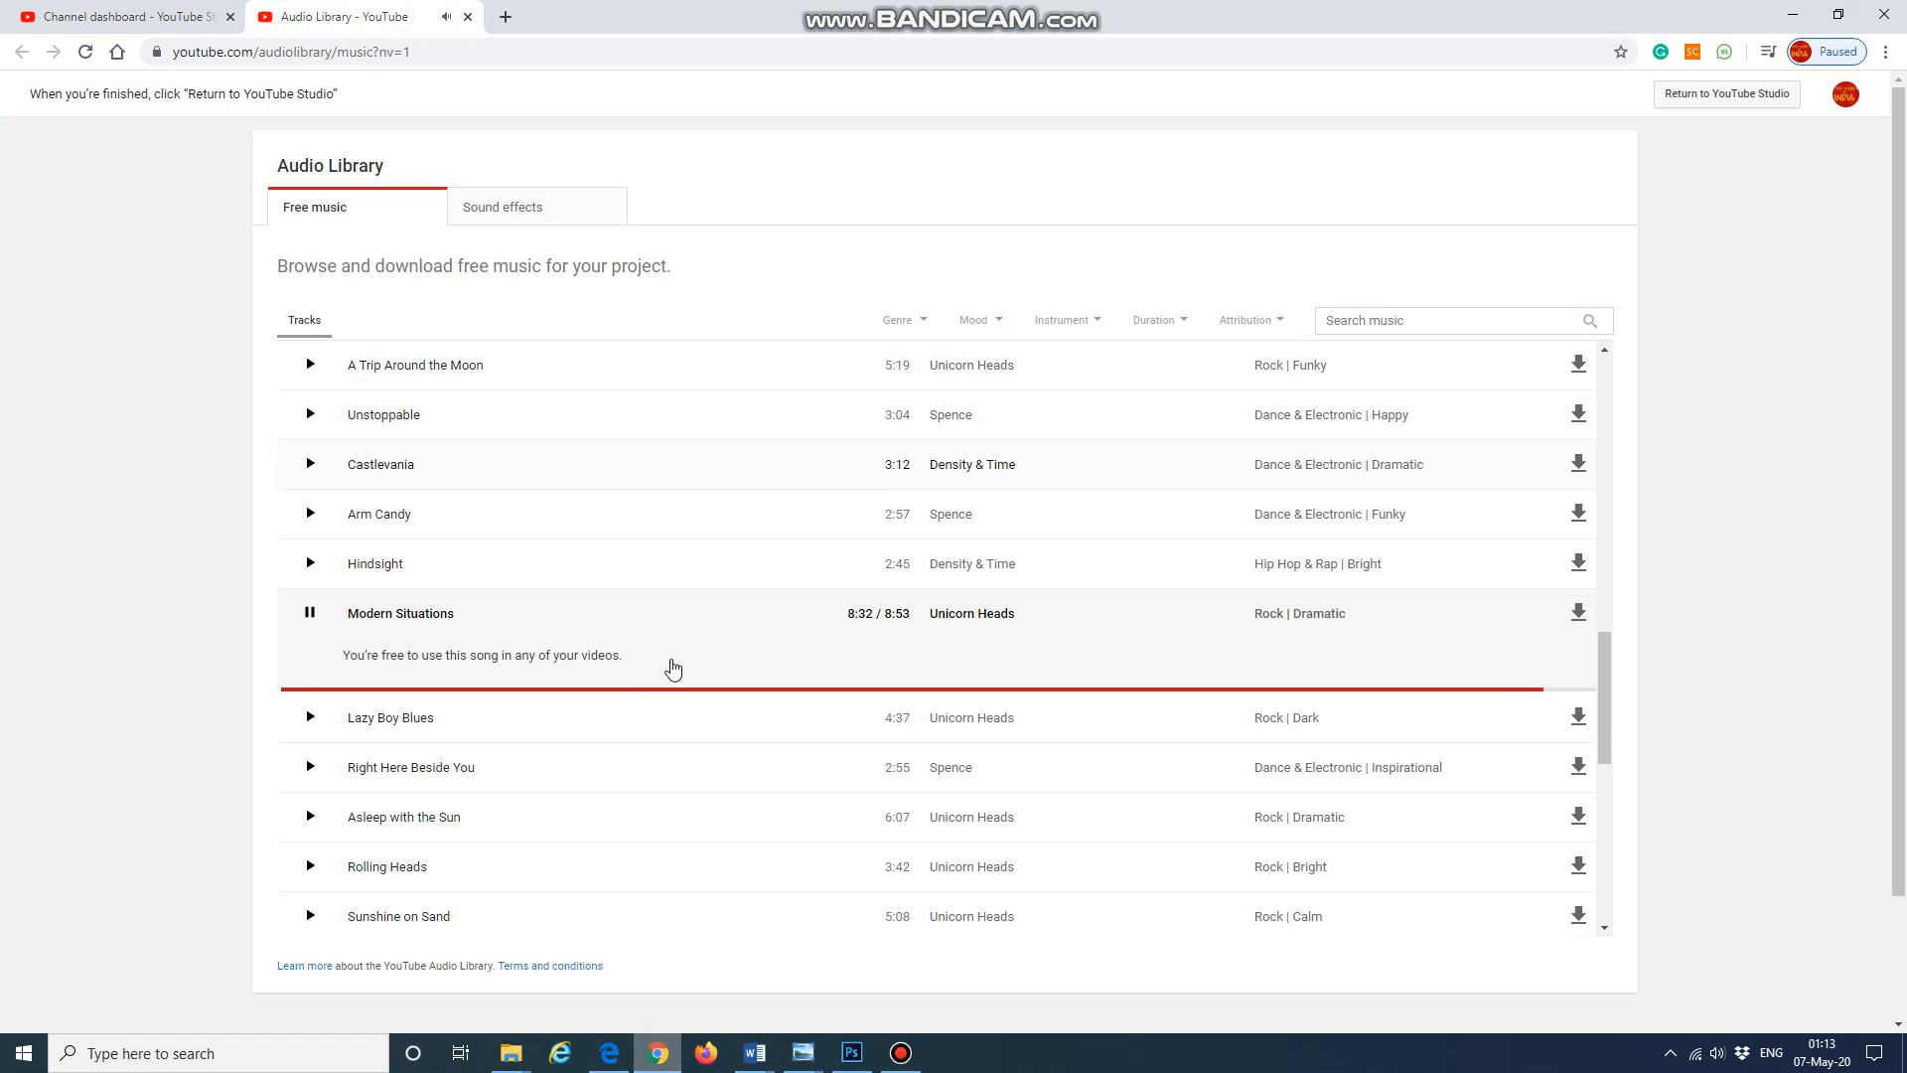
click(309, 613)
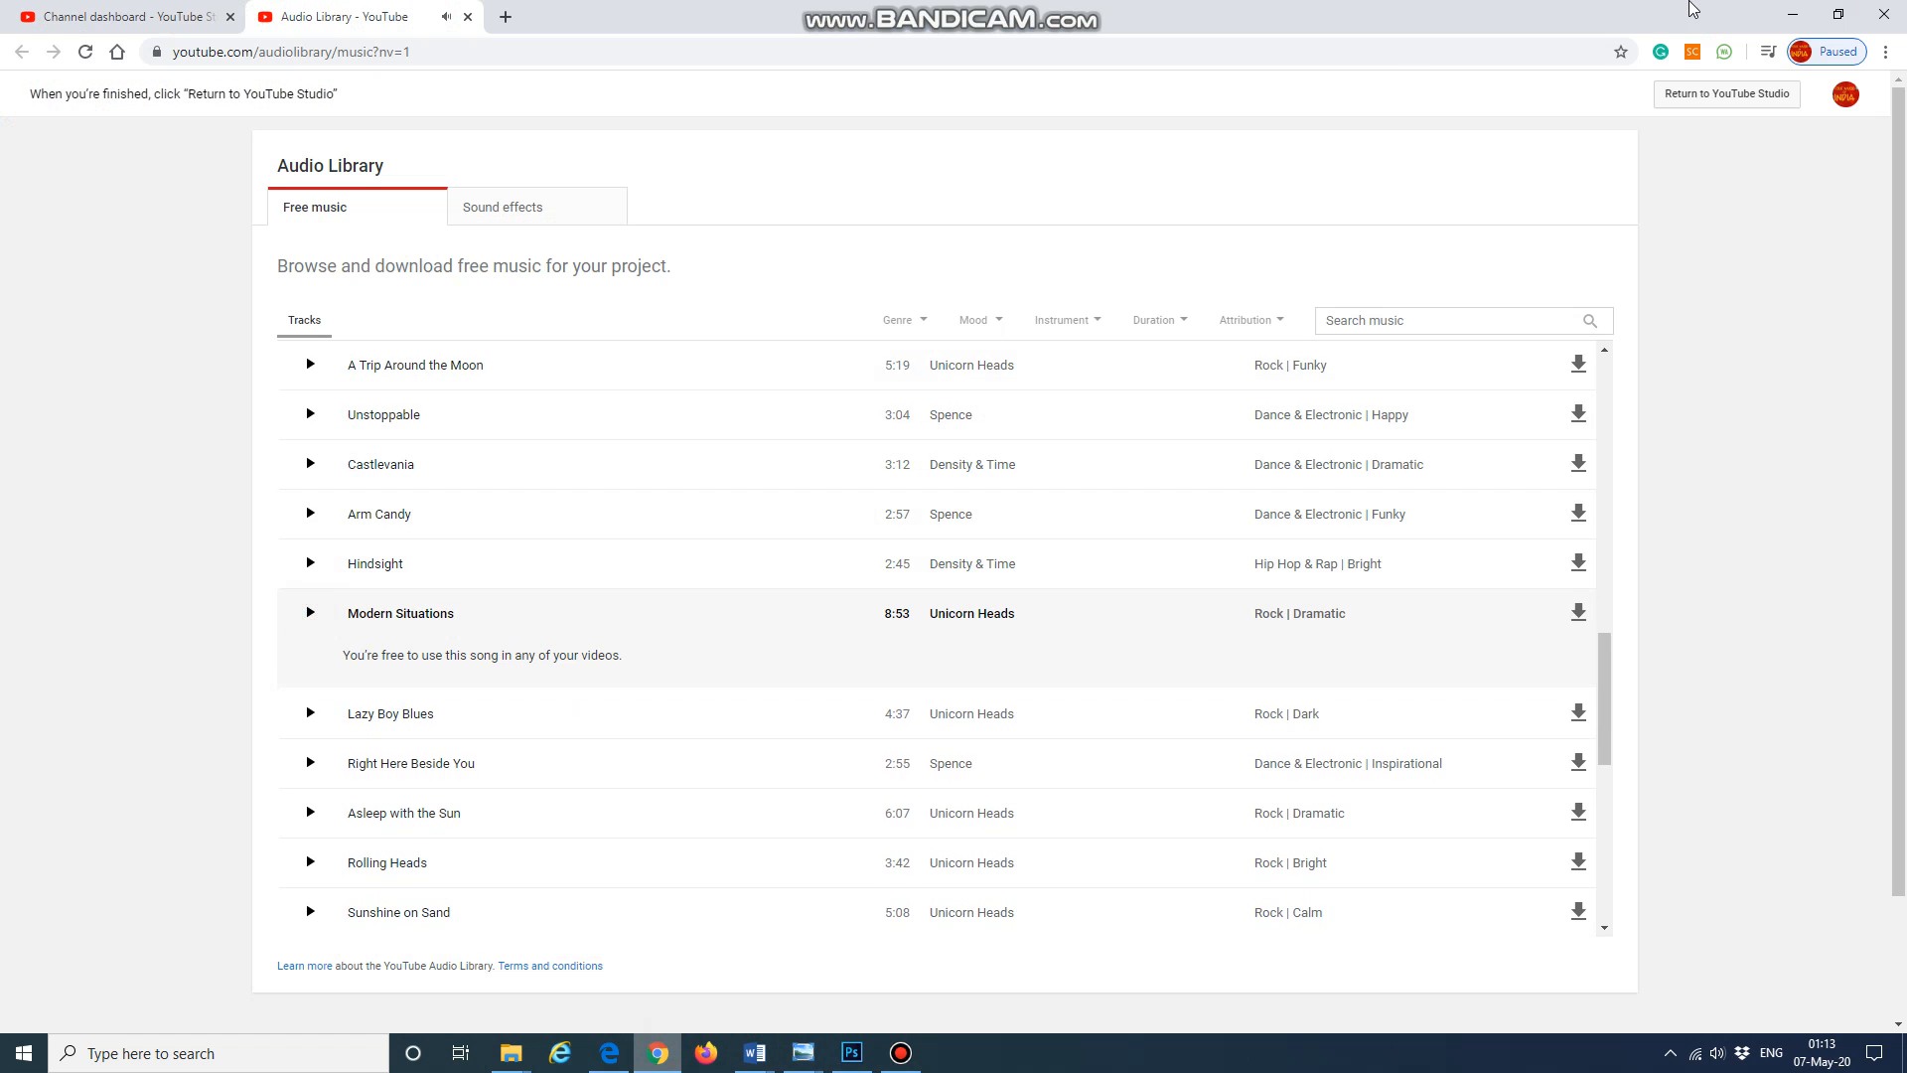
click(1796, 12)
Step: Open the Bandicam folder in File Explorer
right_click(1446, 325)
click(1475, 394)
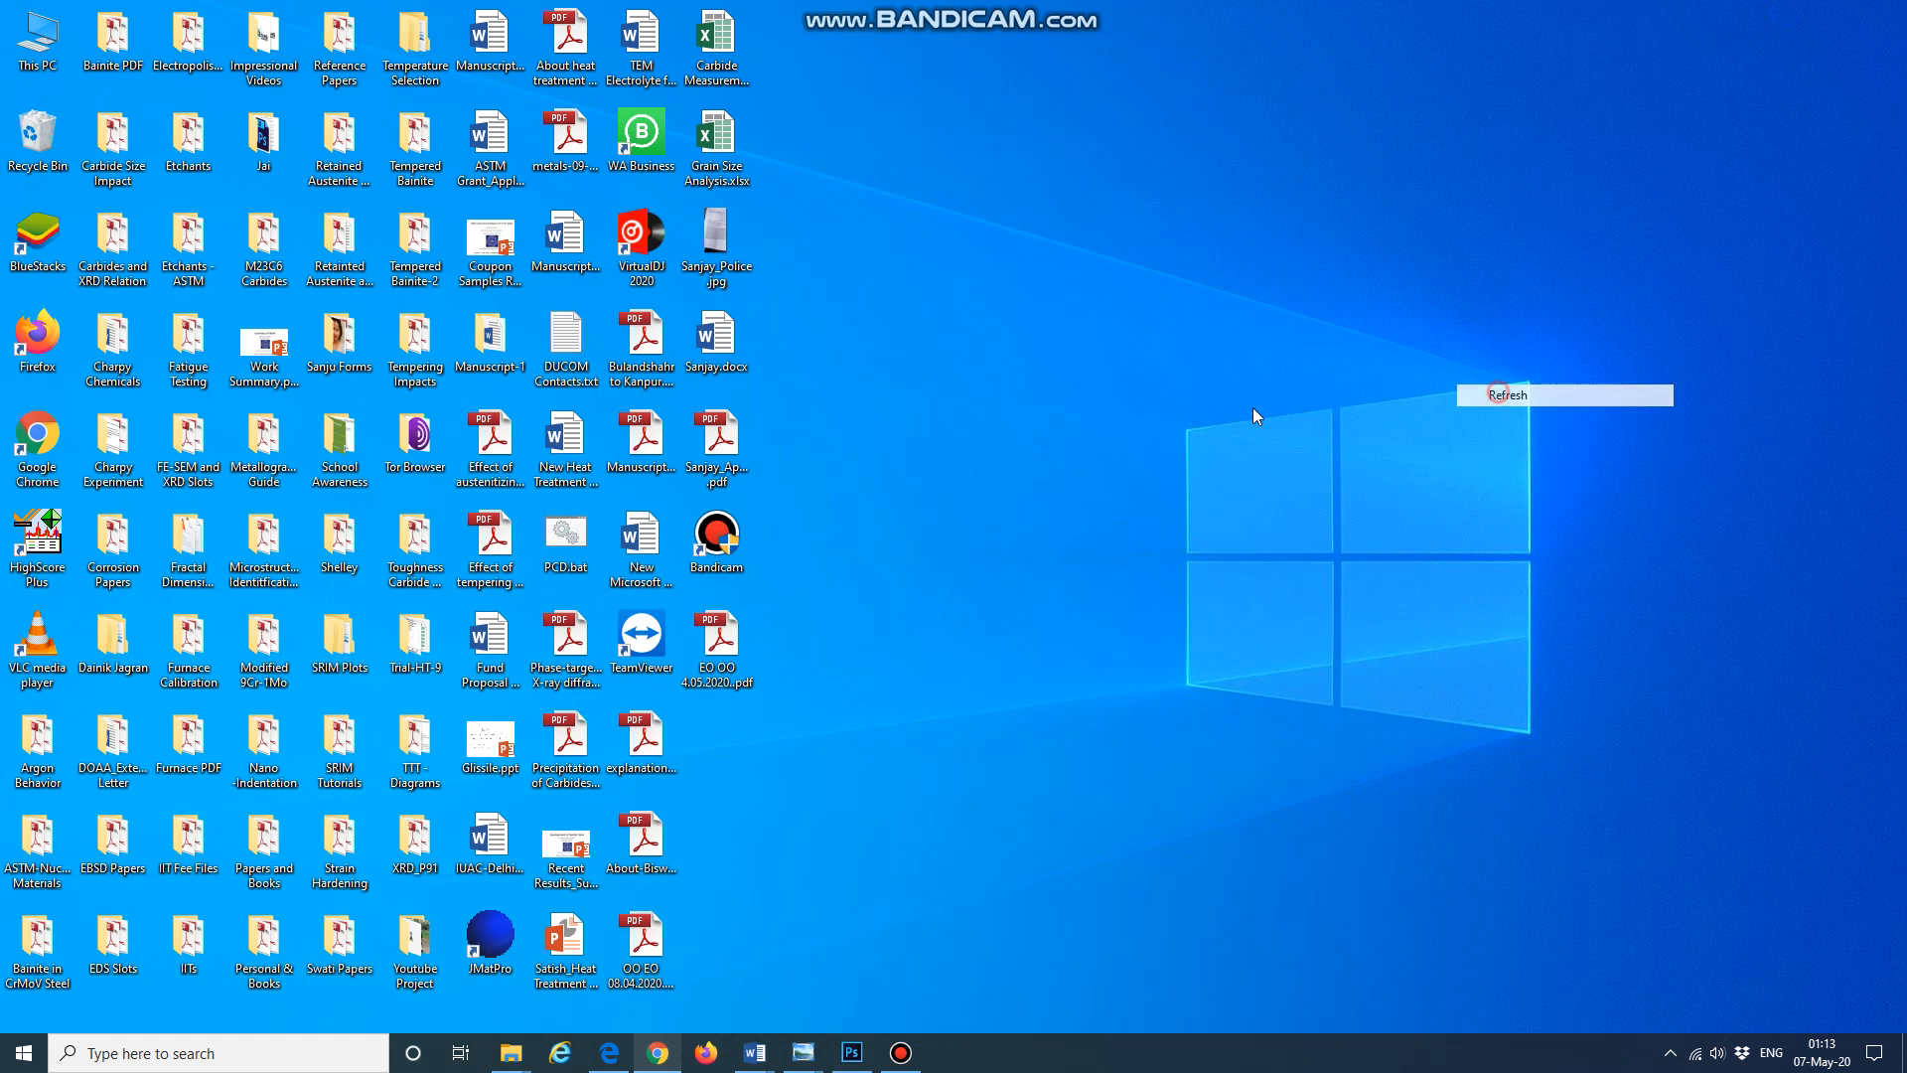
double_click(39, 40)
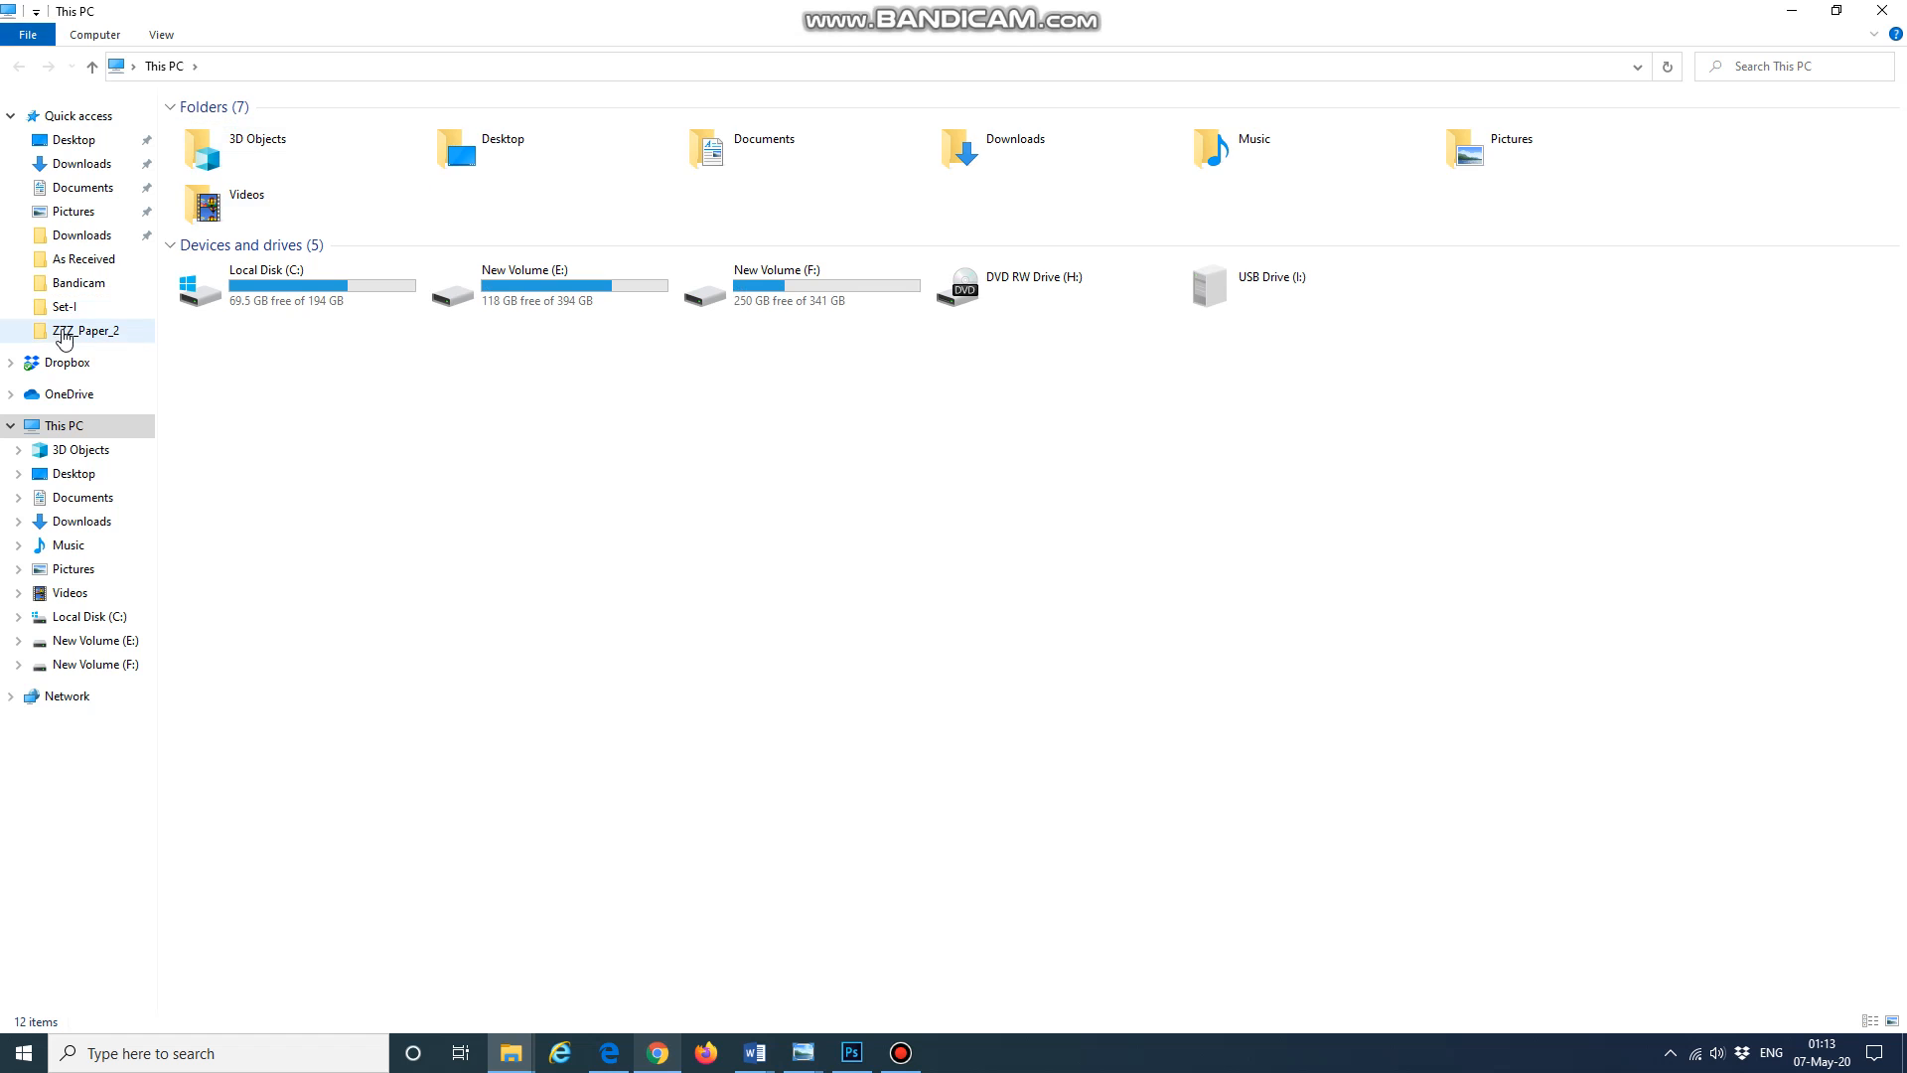
click(82, 282)
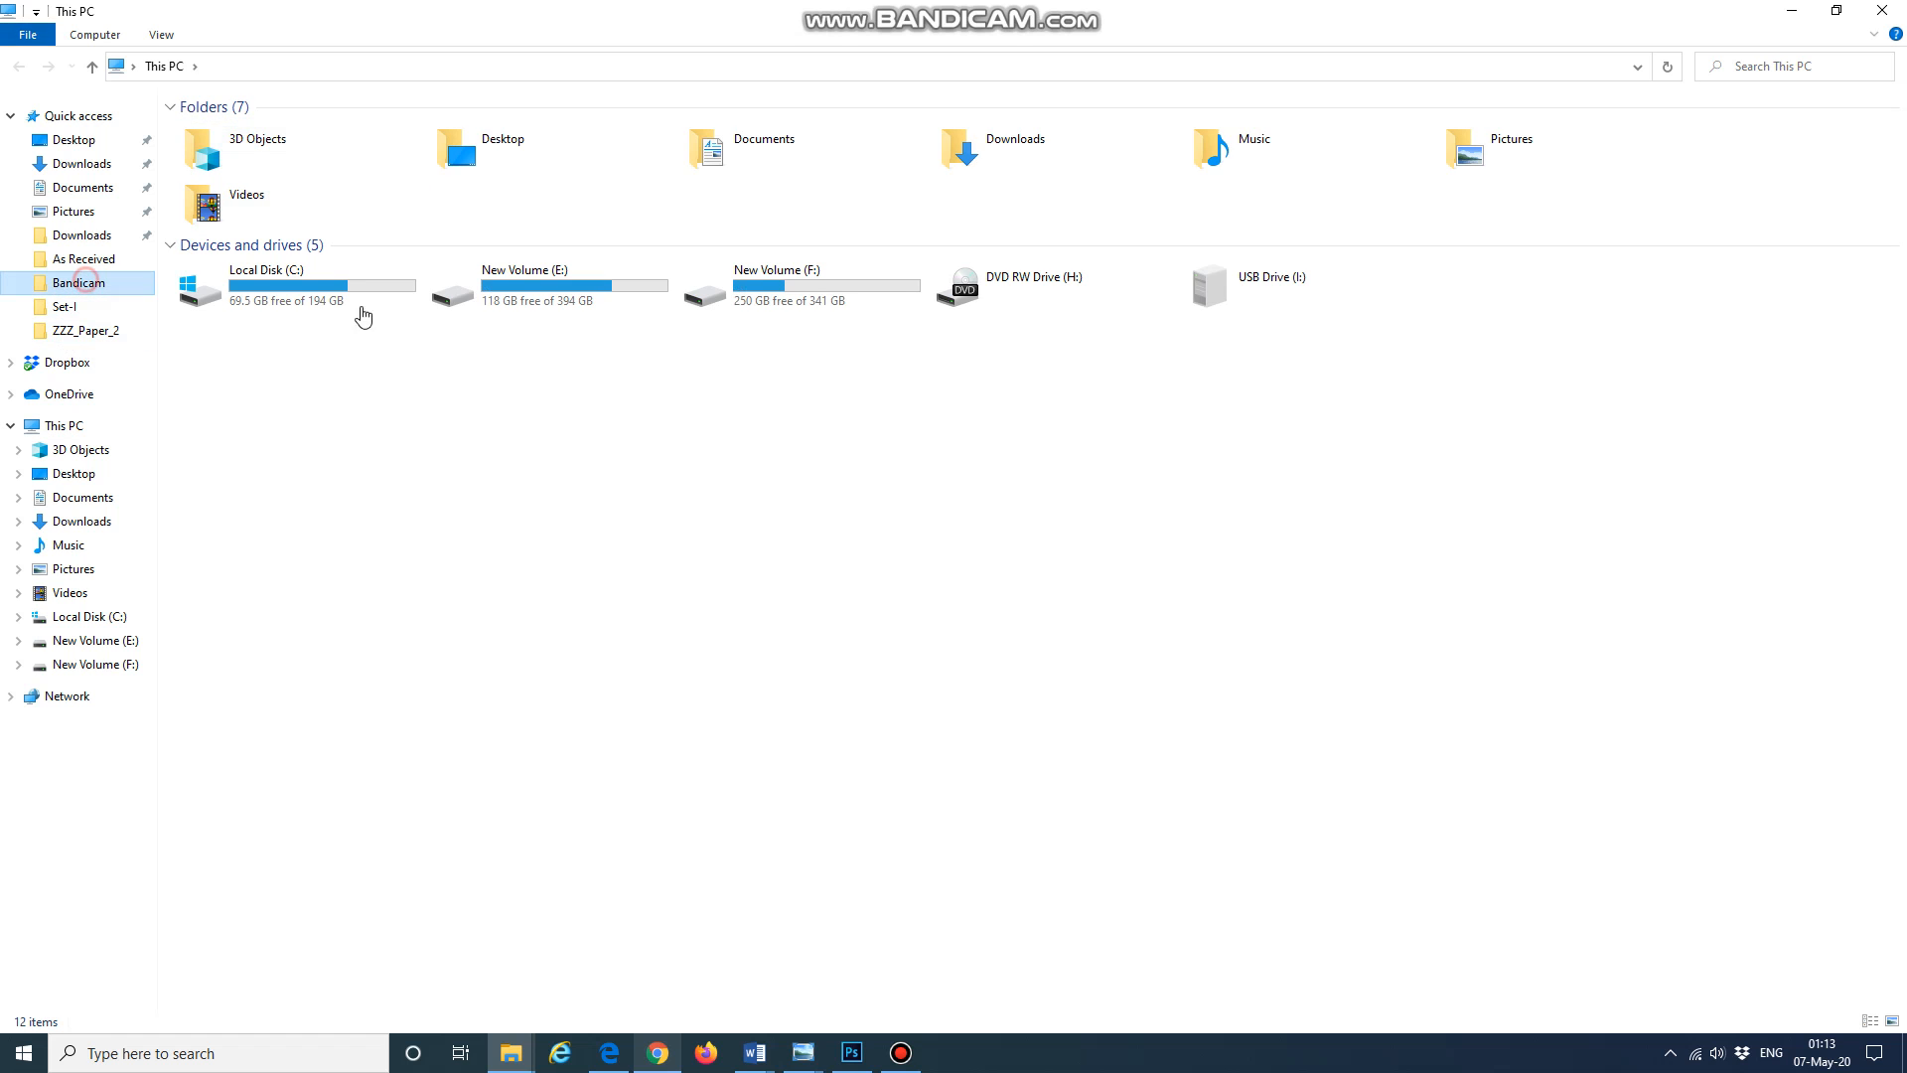
right_click(1112, 419)
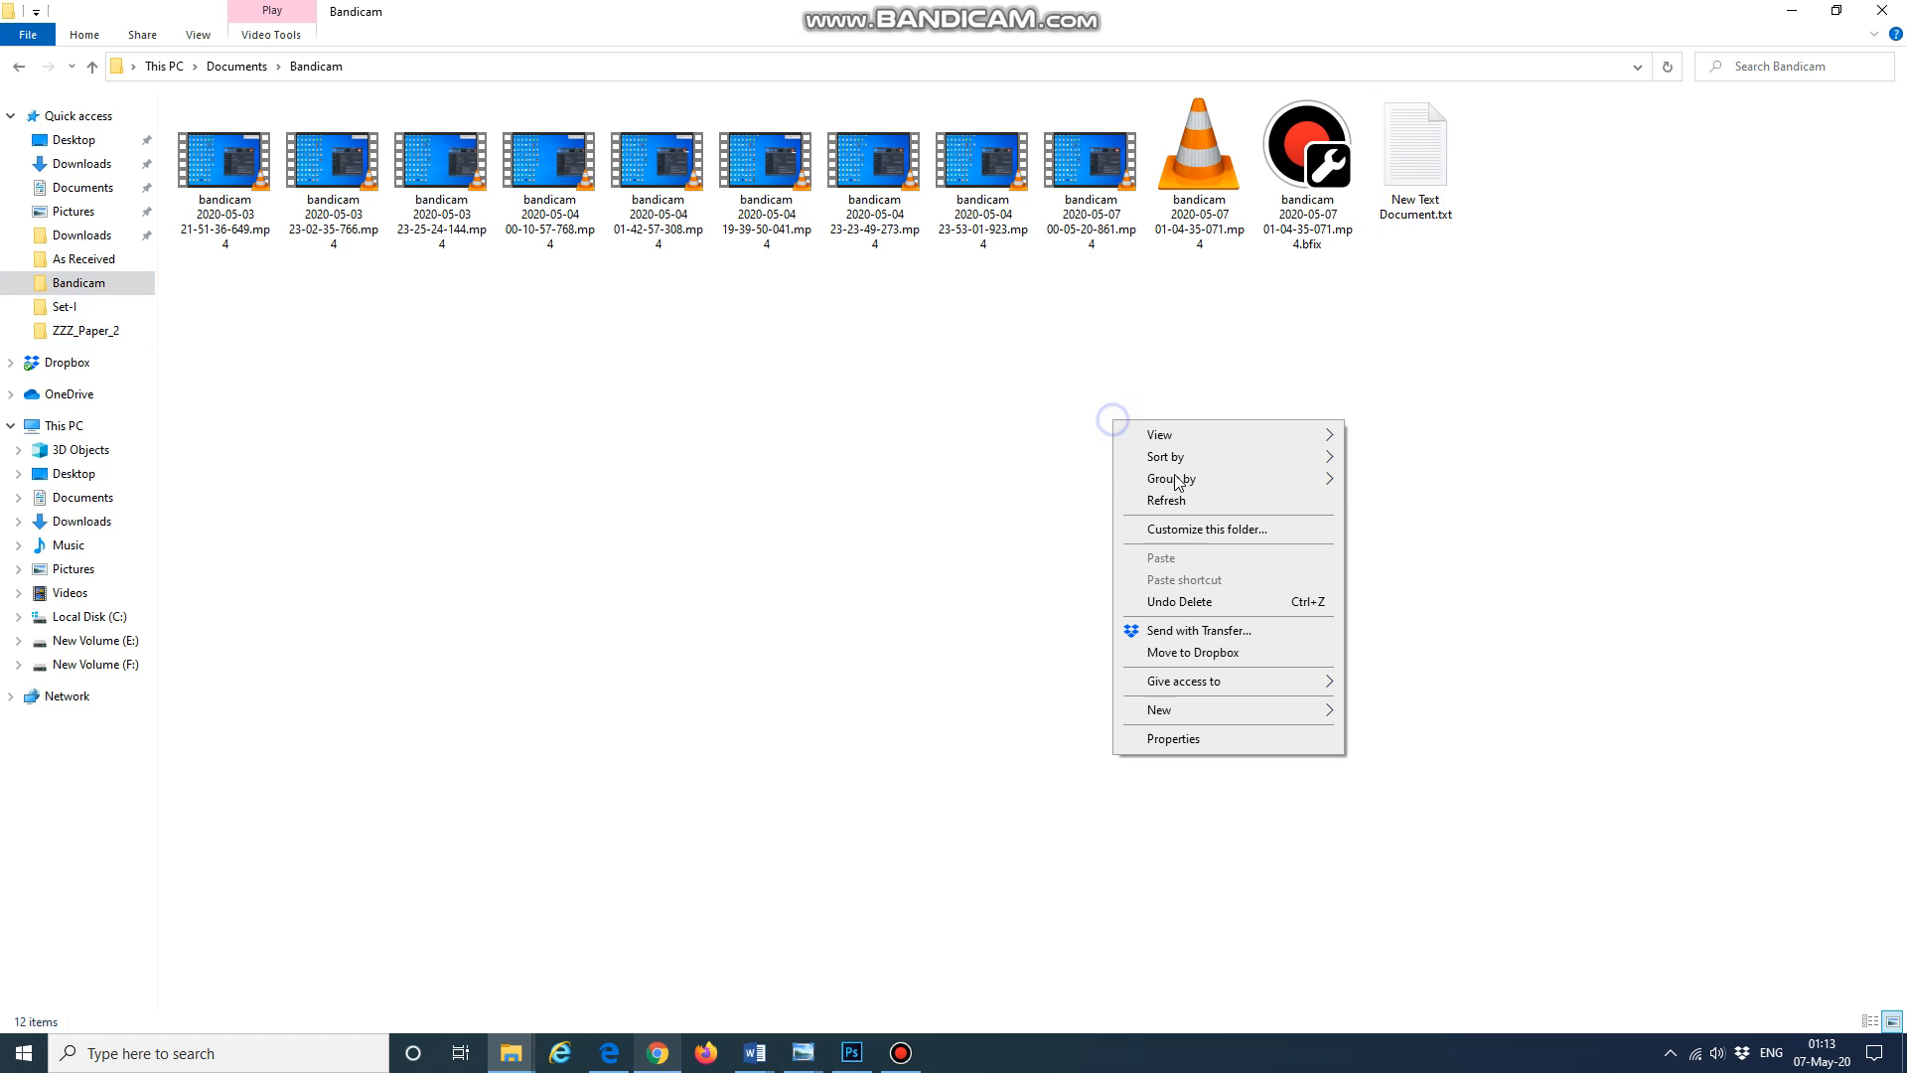
click(1170, 499)
click(1113, 413)
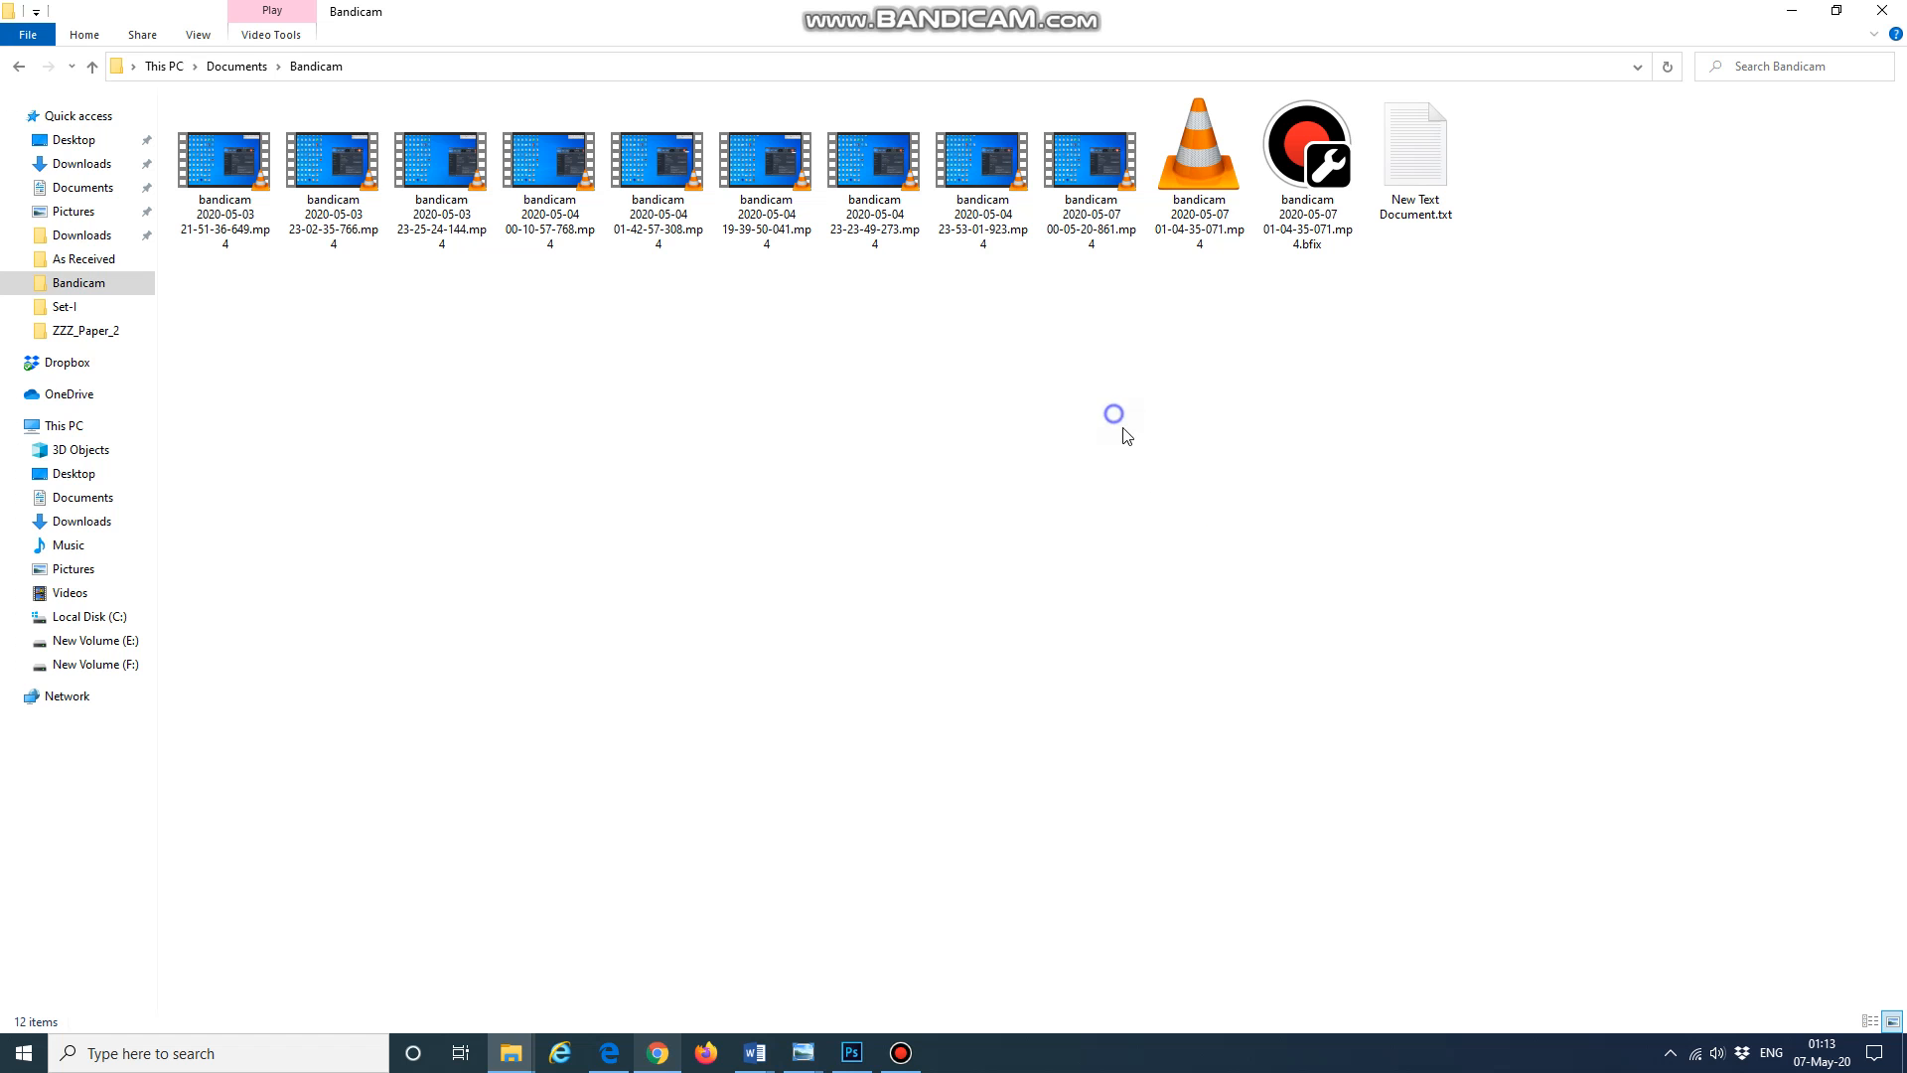
right_click(1118, 415)
click(1212, 500)
click(901, 1051)
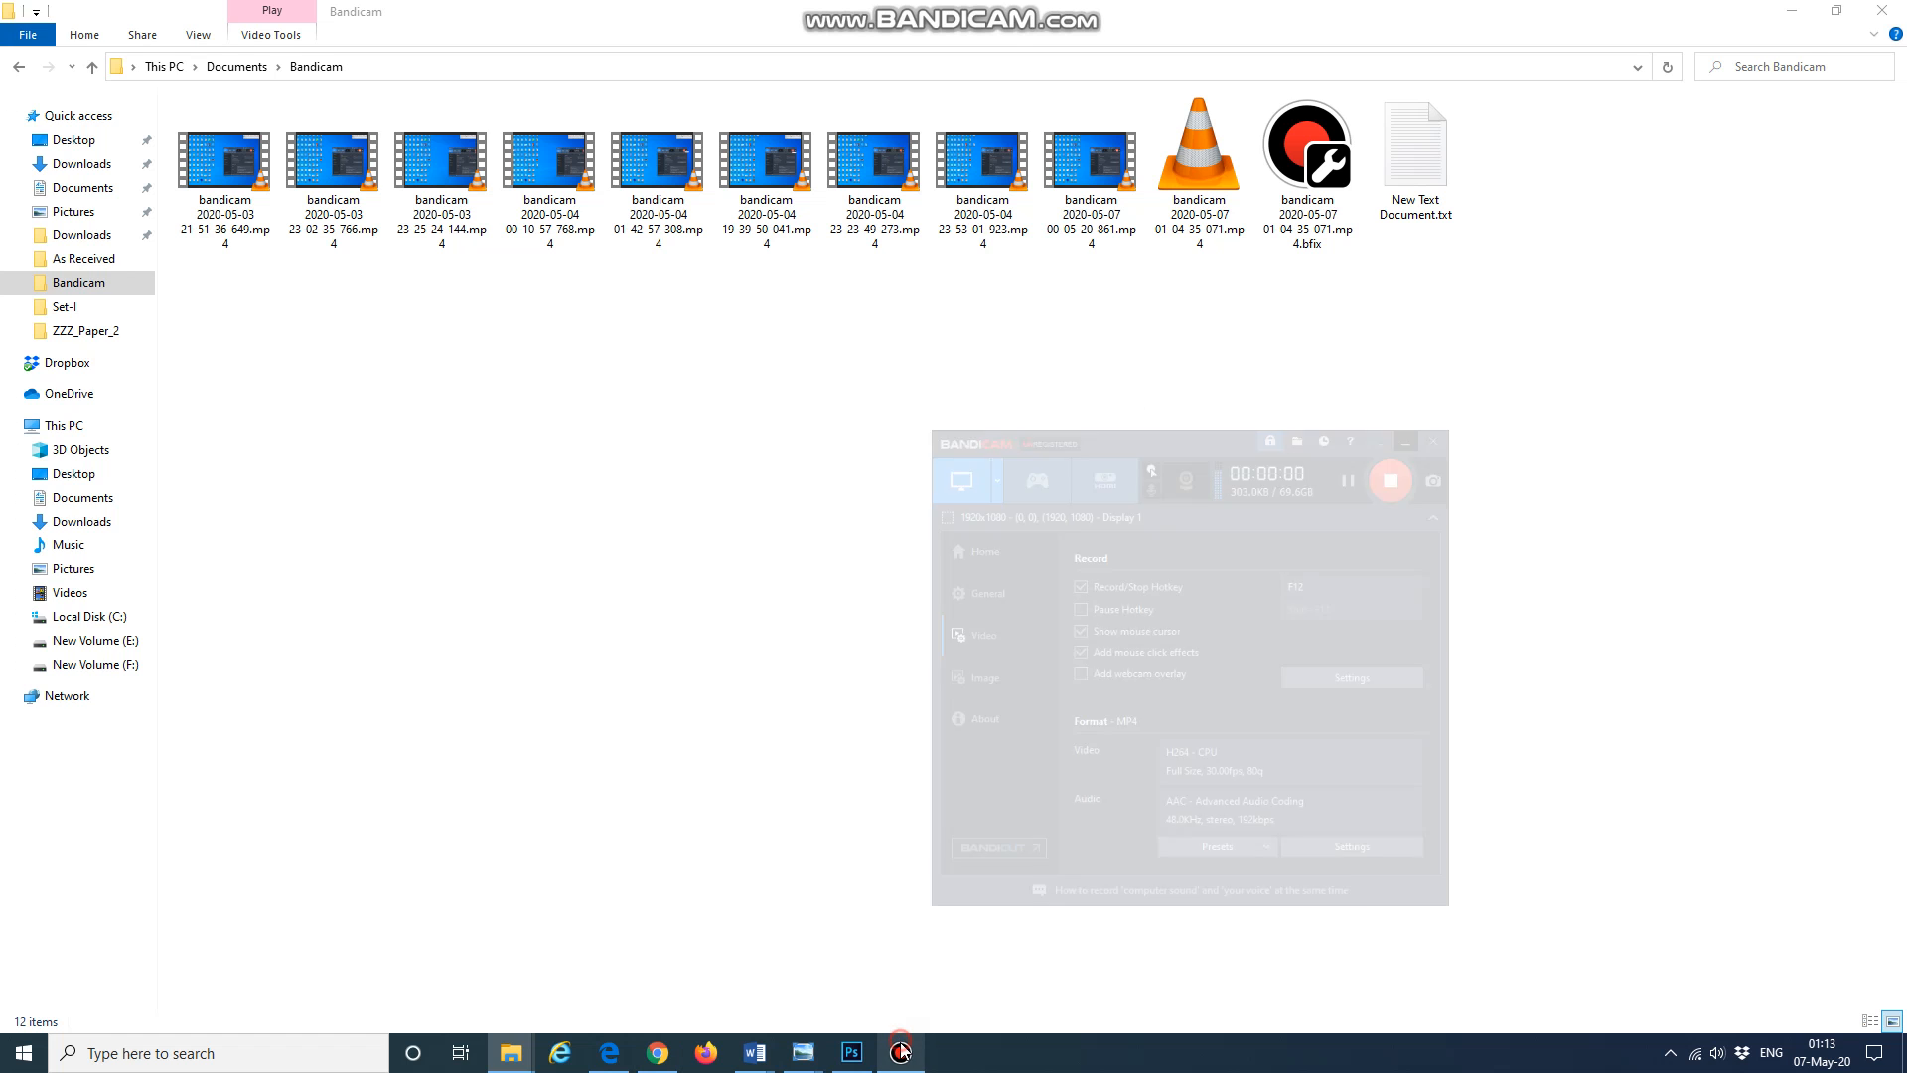